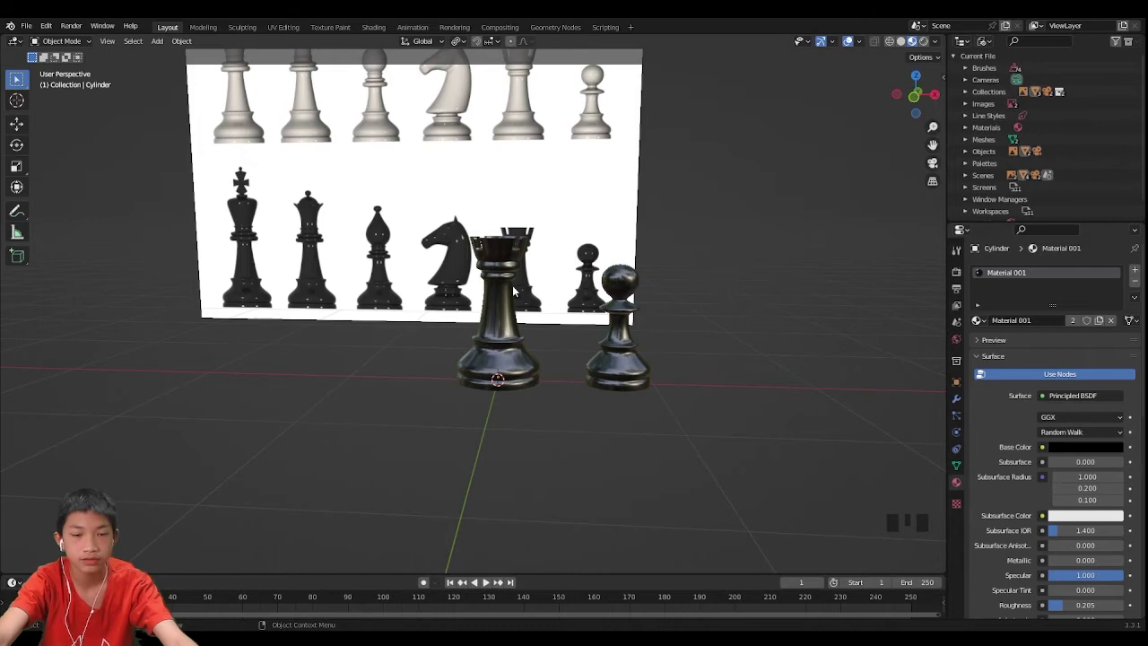
pyautogui.scroll(6, 532, 303)
pyautogui.moveTo(552, 323); pyautogui.dragTo(544, 278, button='middle')
pyautogui.scroll(-1, 523, 301)
pyautogui.scroll(2, 556, 305)
pyautogui.scroll(-5, 552, 260)
pyautogui.moveTo(570, 230); pyautogui.dragTo(538, 256, button='middle')
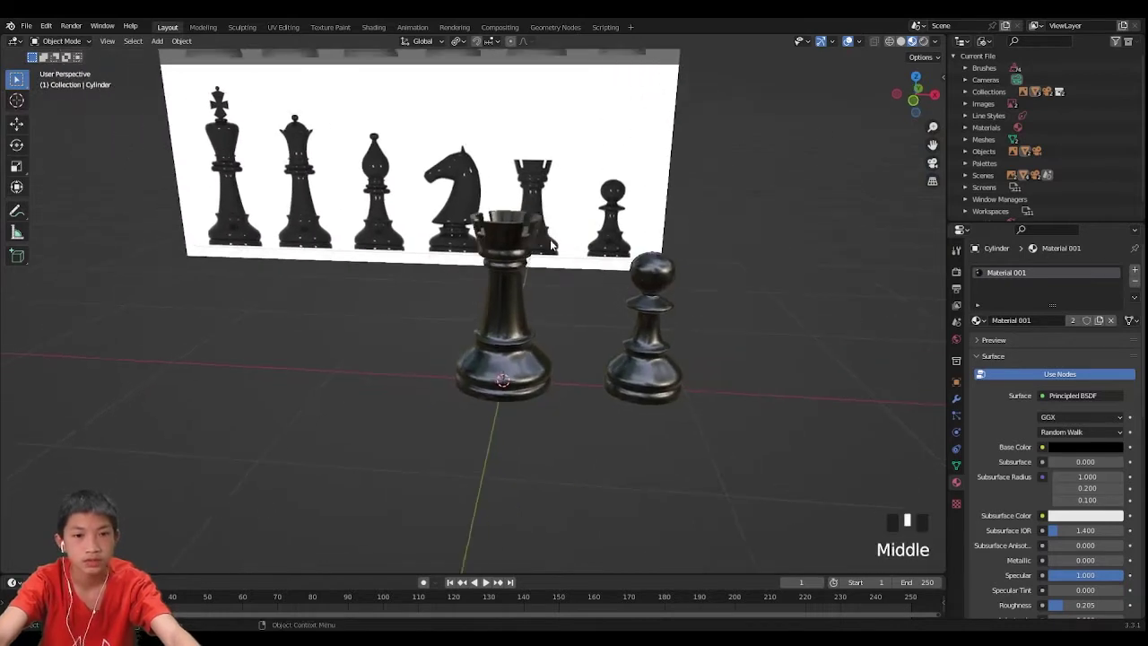
pyautogui.scroll(-3, 538, 255)
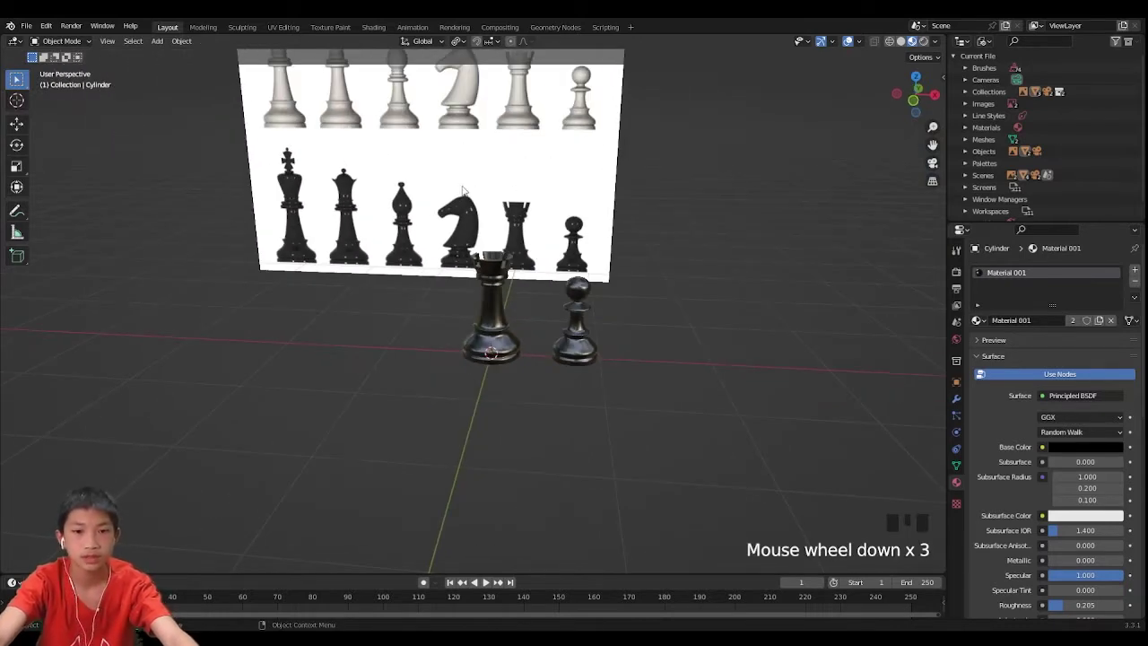
# Select the rook, pawn and reference image and move them about 0.79 m along X to bring the knight reference to the world origin
pyautogui.click(456, 398)
pyautogui.moveTo(390, 436); pyautogui.dragTo(684, 170)
pyautogui.moveTo(683, 171); pyautogui.dragTo(545, 189, button='middle')
pyautogui.scroll(-1, 545, 188)
pyautogui.scroll(-2, 520, 245)
pyautogui.moveTo(520, 244); pyautogui.dragTo(595, 283, button='middle')
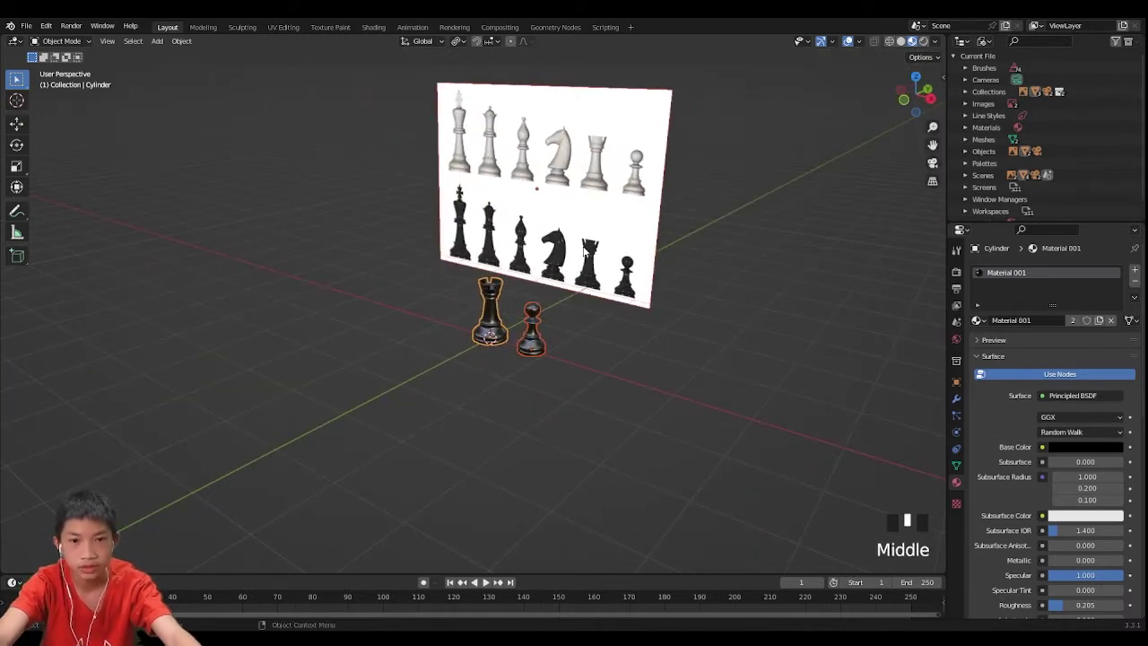
pyautogui.click(903, 102)
pyautogui.scroll(8, 713, 285)
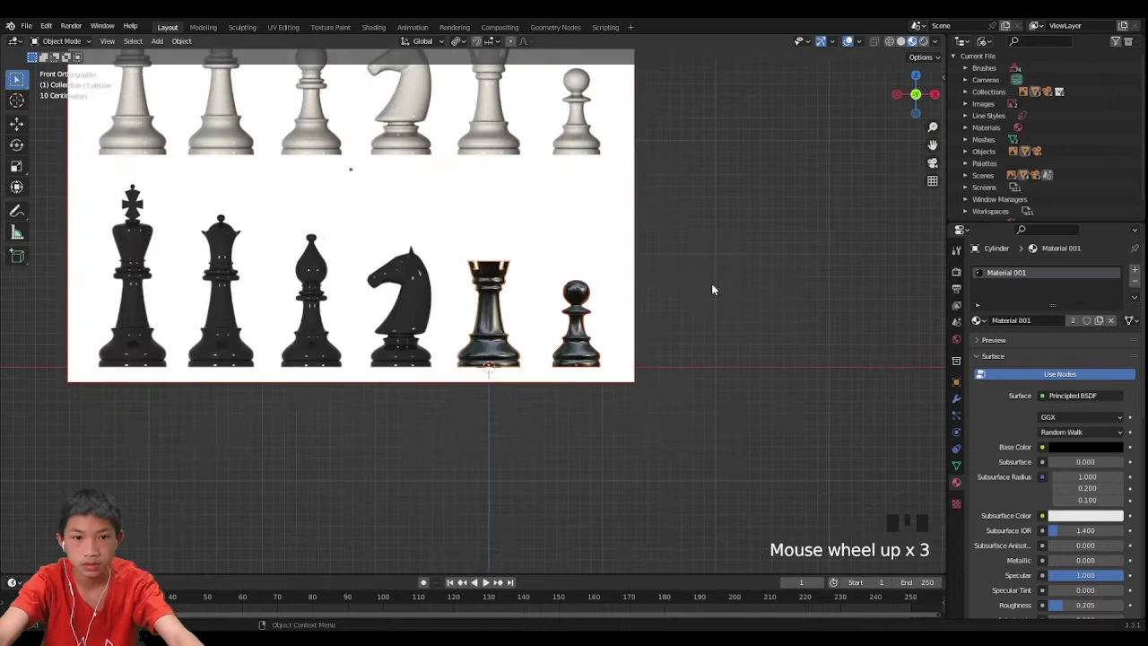
pyautogui.press('g')
pyautogui.press('x')
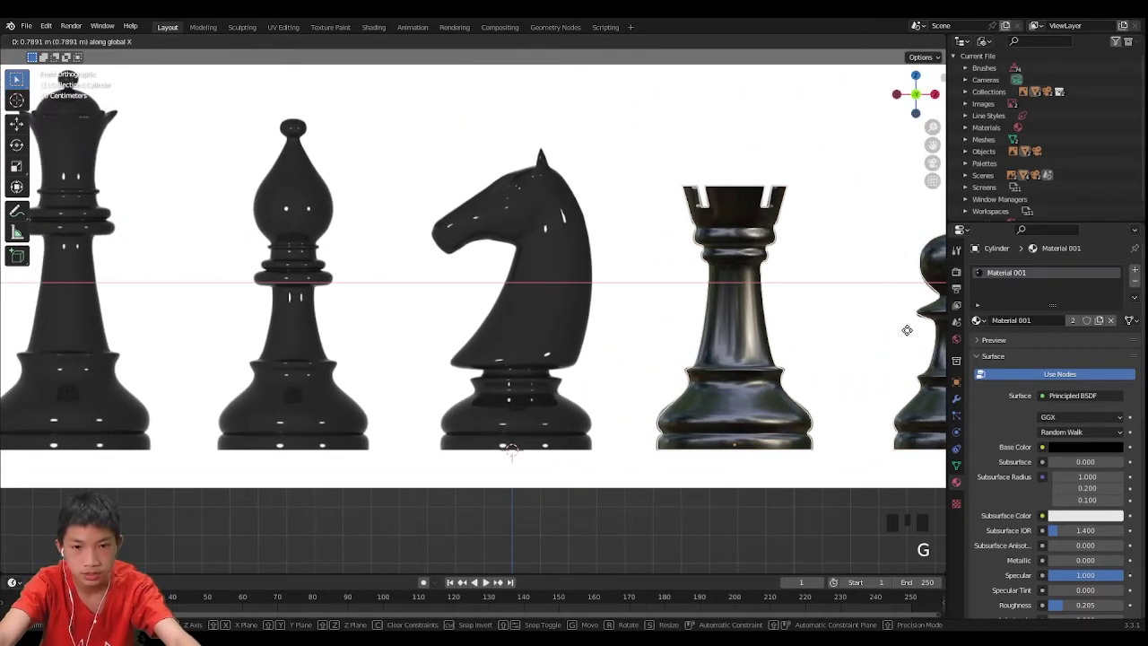
pyautogui.click(853, 318)
# Nudge the rook, pawn and reference image slightly along X in front view to centre the knight's base closer to the origin
pyautogui.moveTo(853, 318); pyautogui.dragTo(875, 366, button='middle')
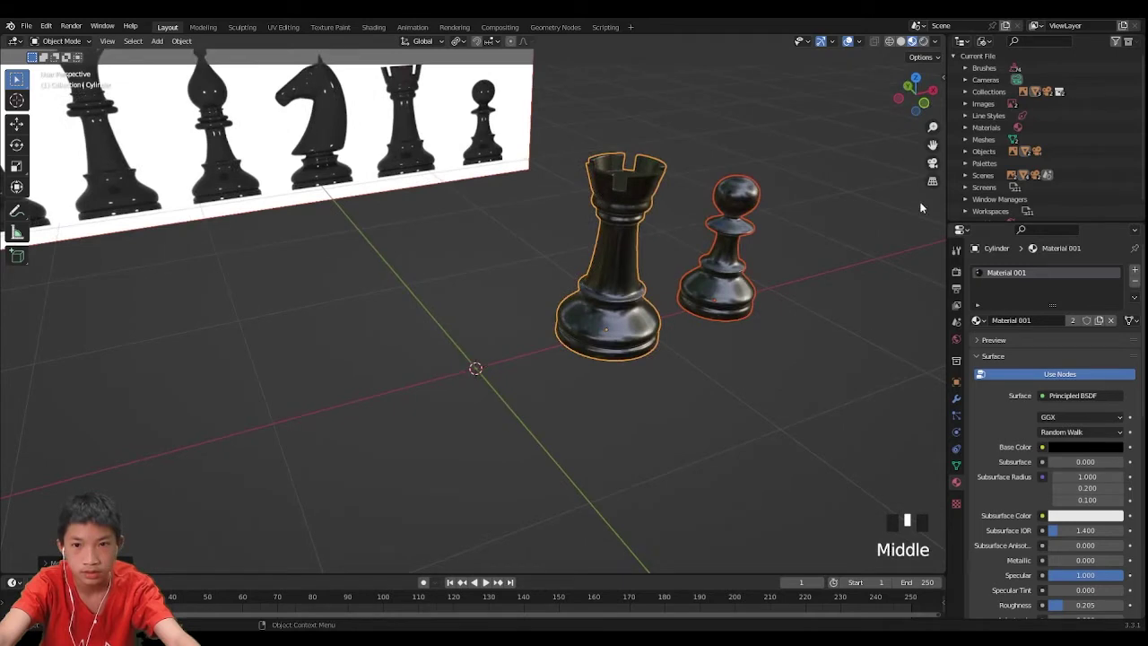
pyautogui.click(918, 105)
pyautogui.scroll(3, 597, 378)
pyautogui.keyDown('shift'); pyautogui.scroll(2, 651, 410); pyautogui.keyUp('shift')
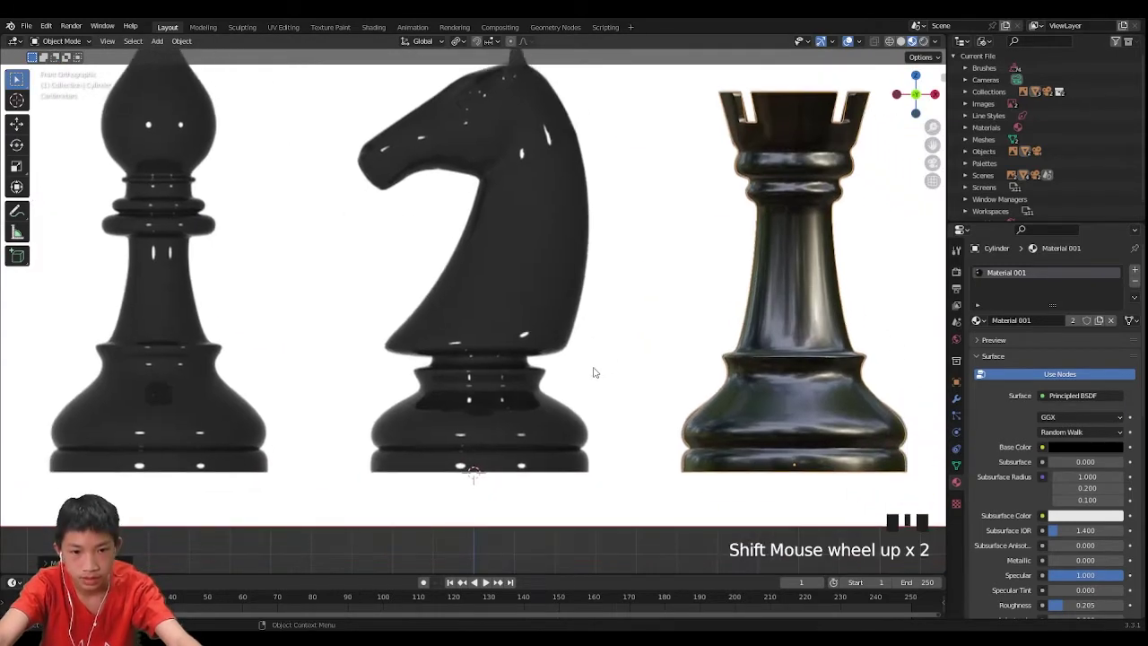
pyautogui.scroll(2, 595, 372)
pyautogui.press('g')
pyautogui.press('z')
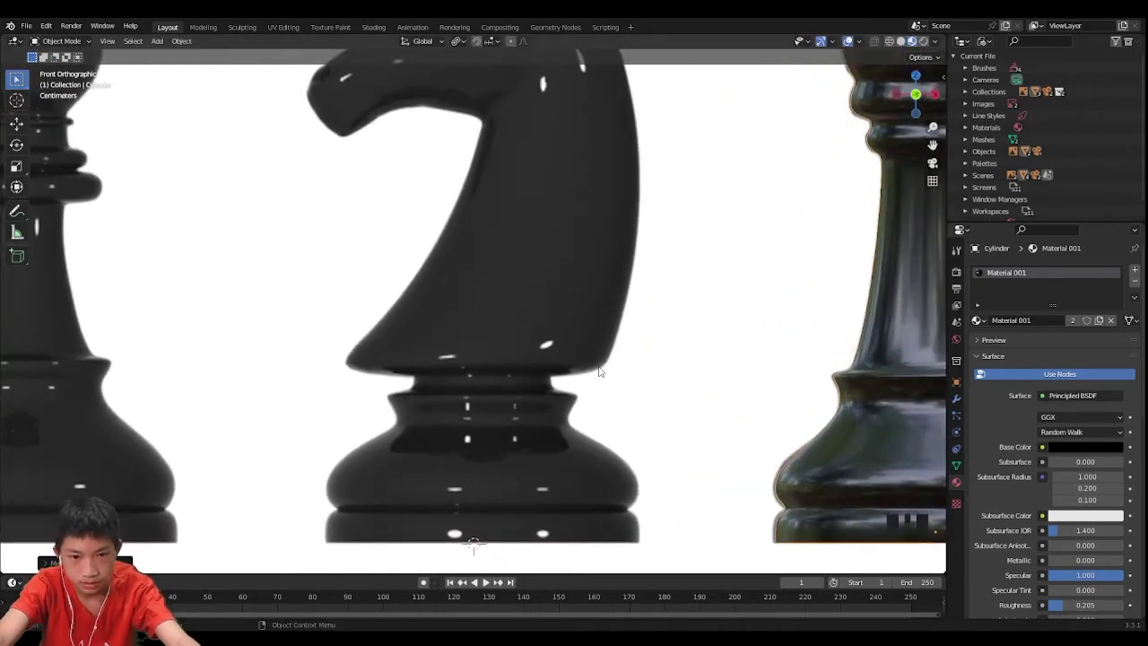
pyautogui.press('x')
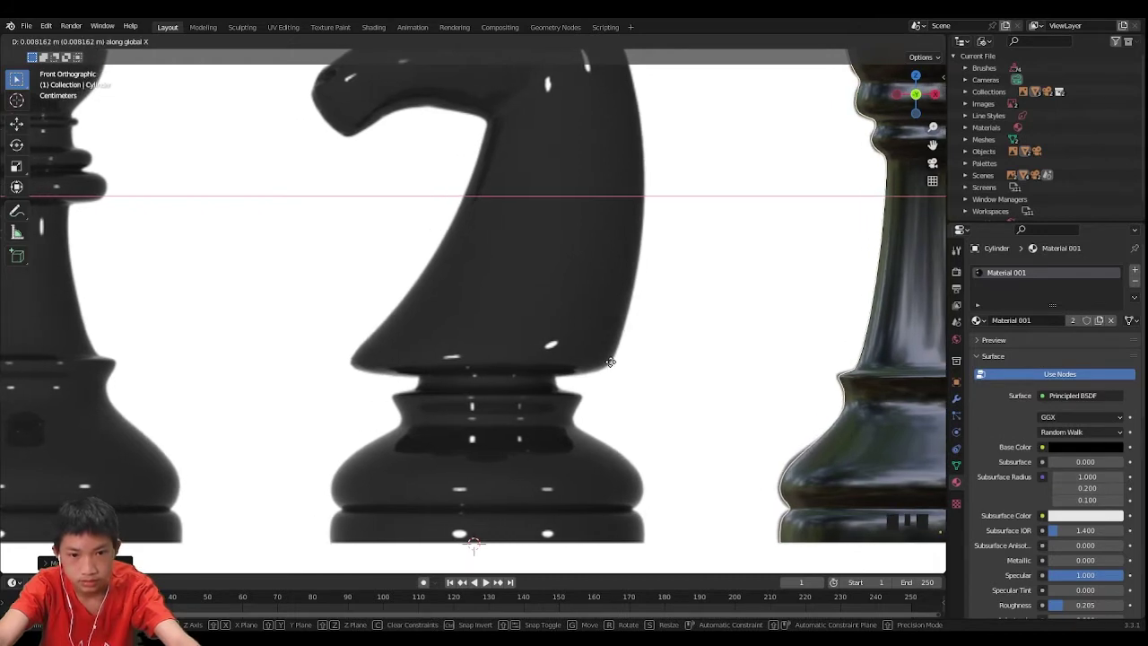
pyautogui.click(604, 366)
pyautogui.scroll(-1, 524, 358)
pyautogui.scroll(-2, 524, 359)
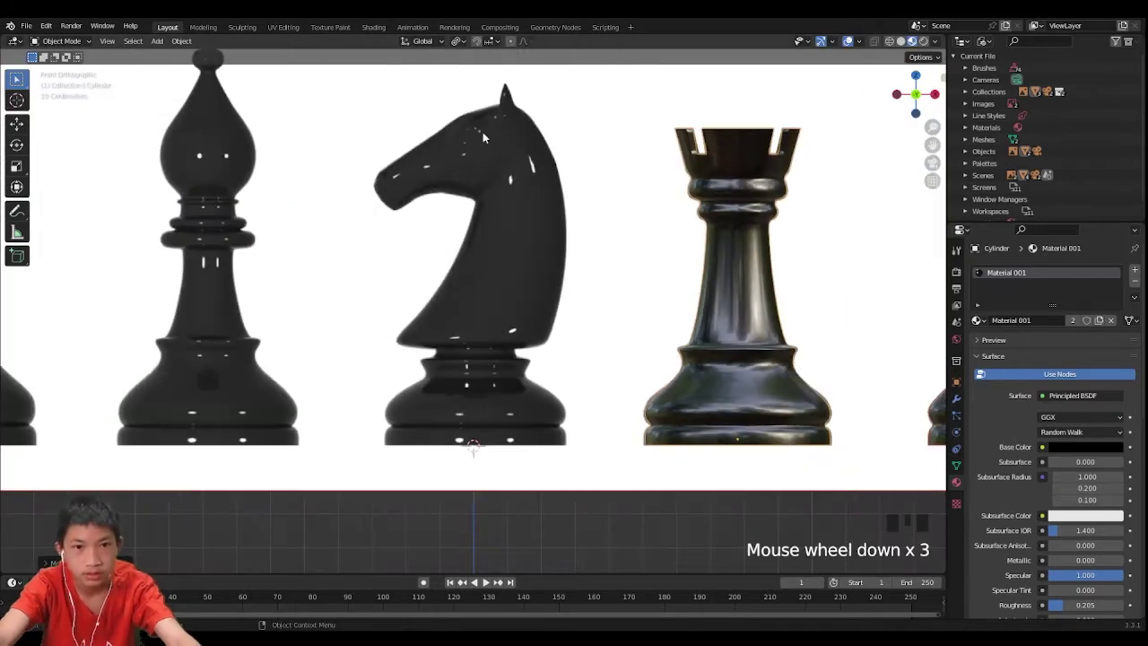
# Add a cylinder mesh at the world origin and scale it uniformly down to the width of the reference knight's base
pyautogui.scroll(3, 466, 179)
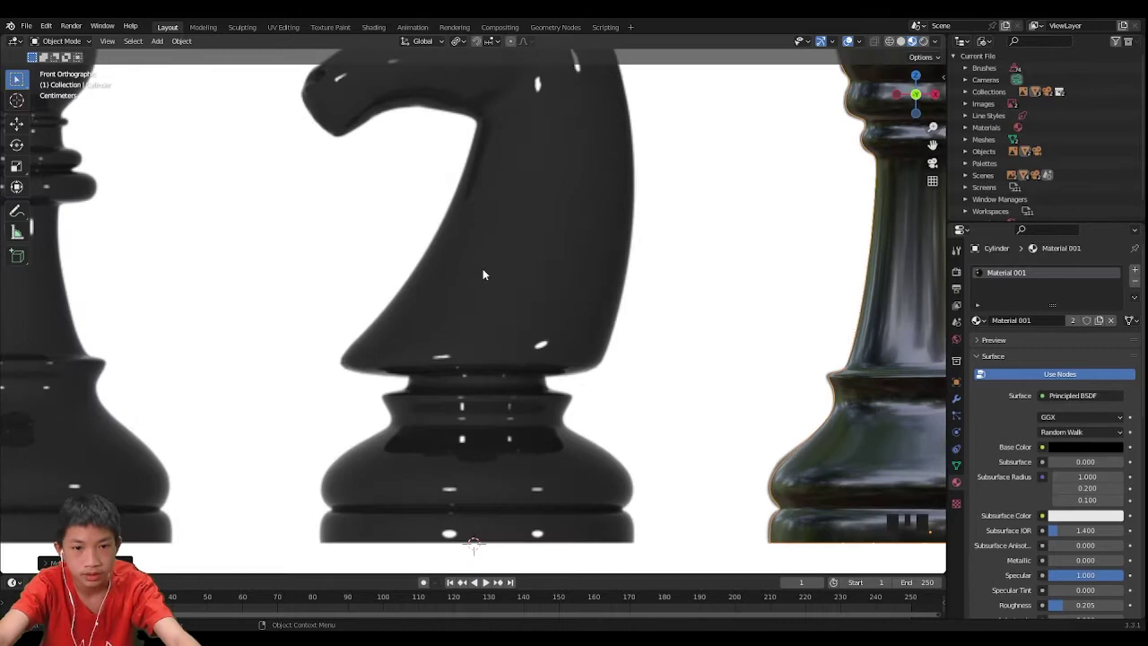
pyautogui.scroll(2, 483, 275)
pyautogui.scroll(-2, 430, 386)
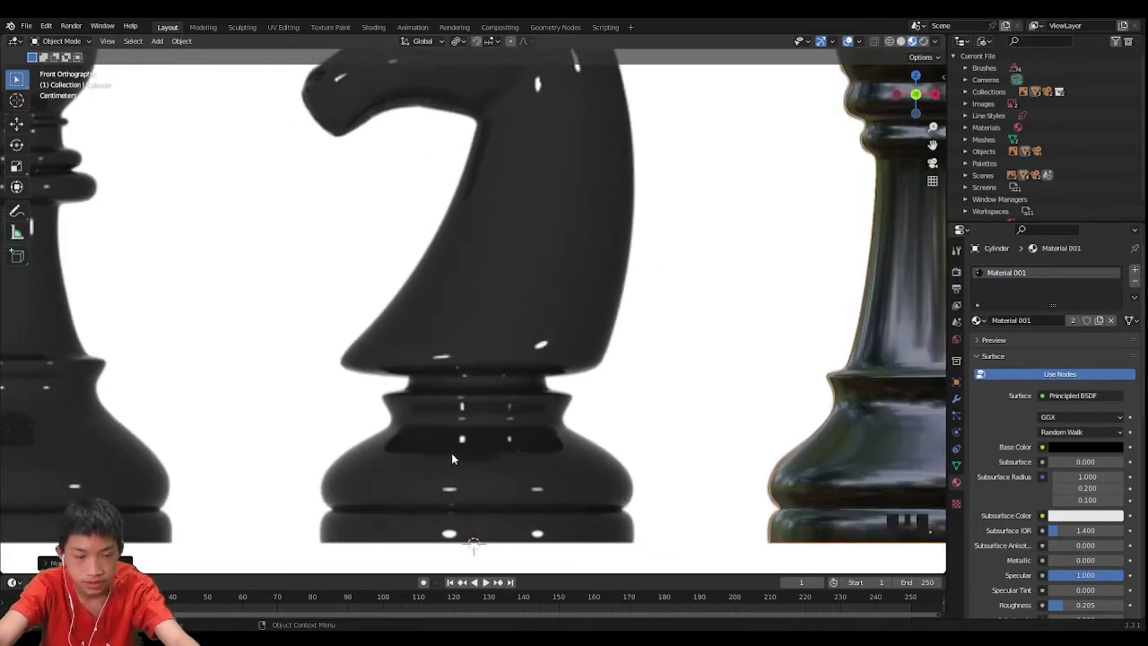
pyautogui.scroll(-5, 430, 384)
pyautogui.moveTo(436, 383)
pyautogui.mouseDown(button='middle')
pyautogui.moveTo(519, 418)
pyautogui.moveTo(446, 377)
pyautogui.mouseUp(button='middle')
pyautogui.hotkey('shift', 'a')
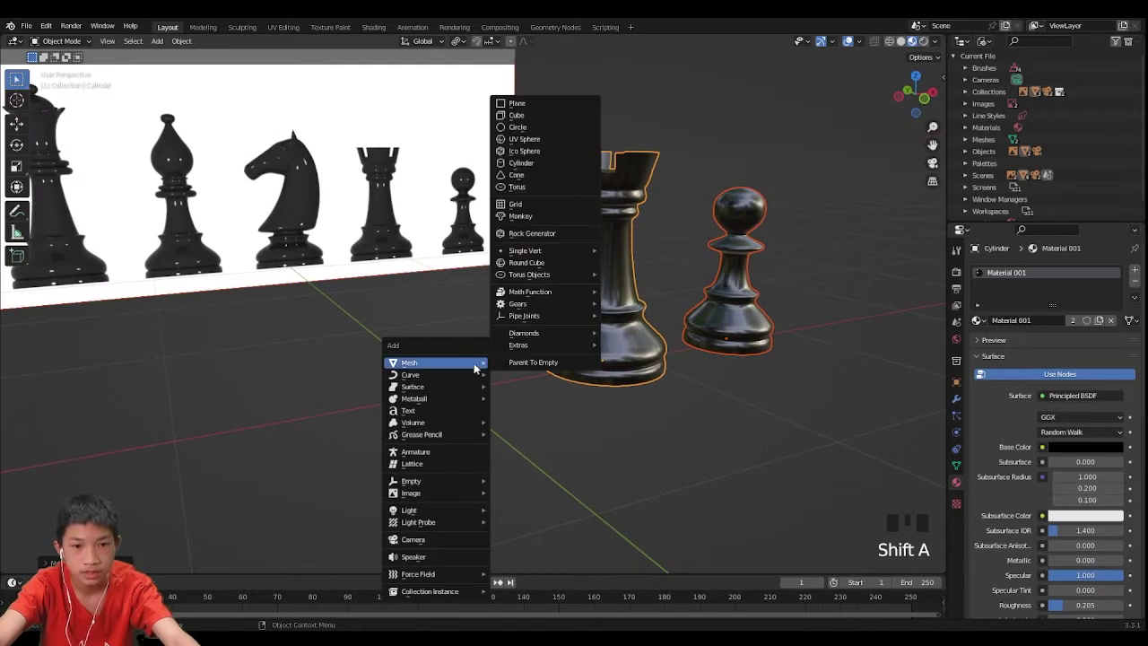
pyautogui.hotkey('shift', 'a')
pyautogui.moveTo(427, 303)
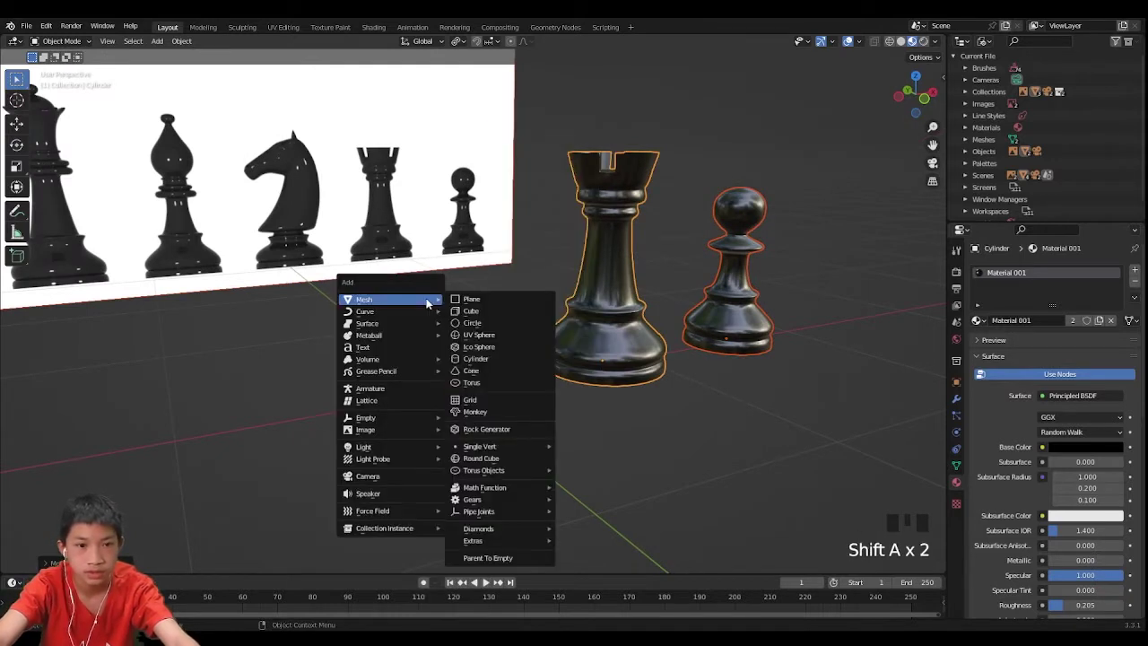
pyautogui.click(478, 358)
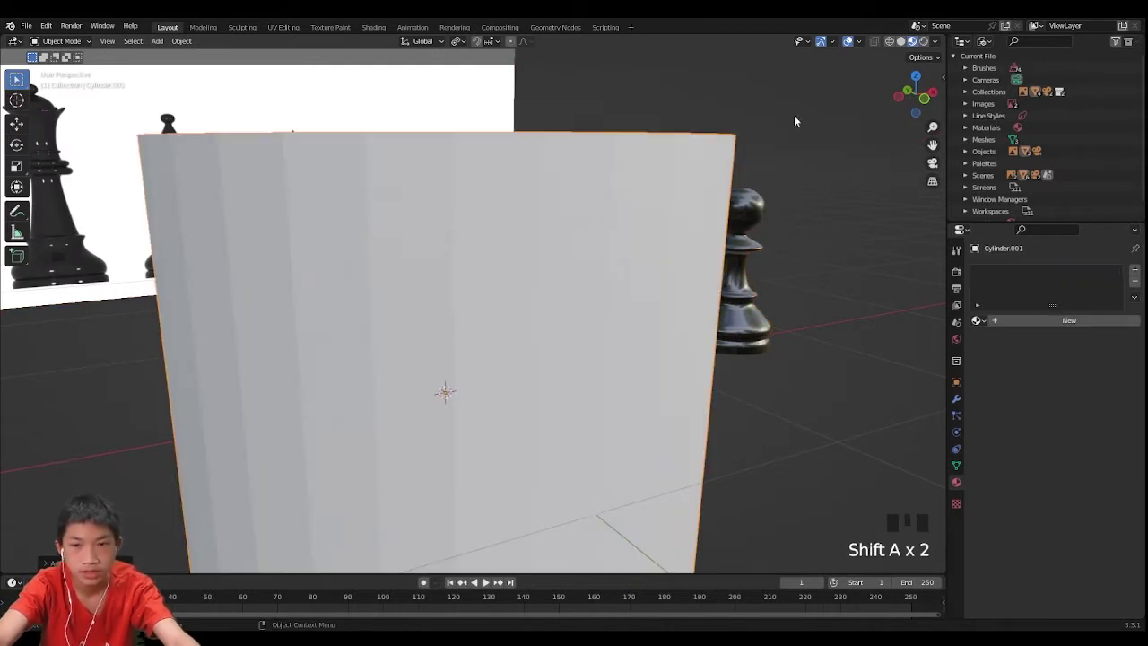
pyautogui.click(921, 102)
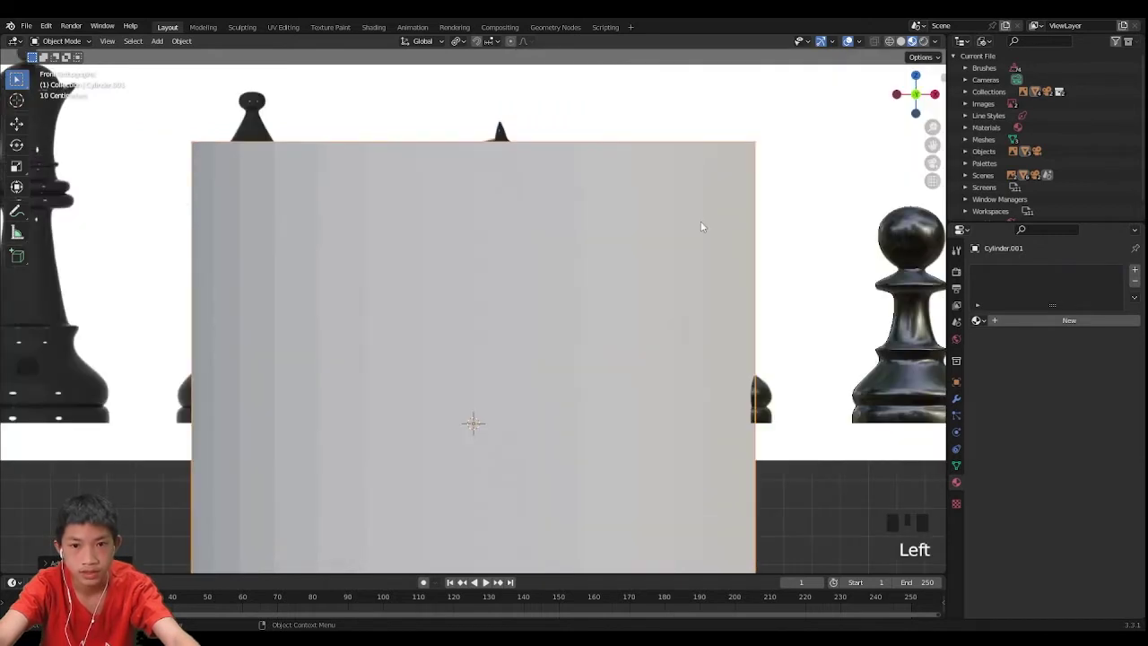
pyautogui.press('s')
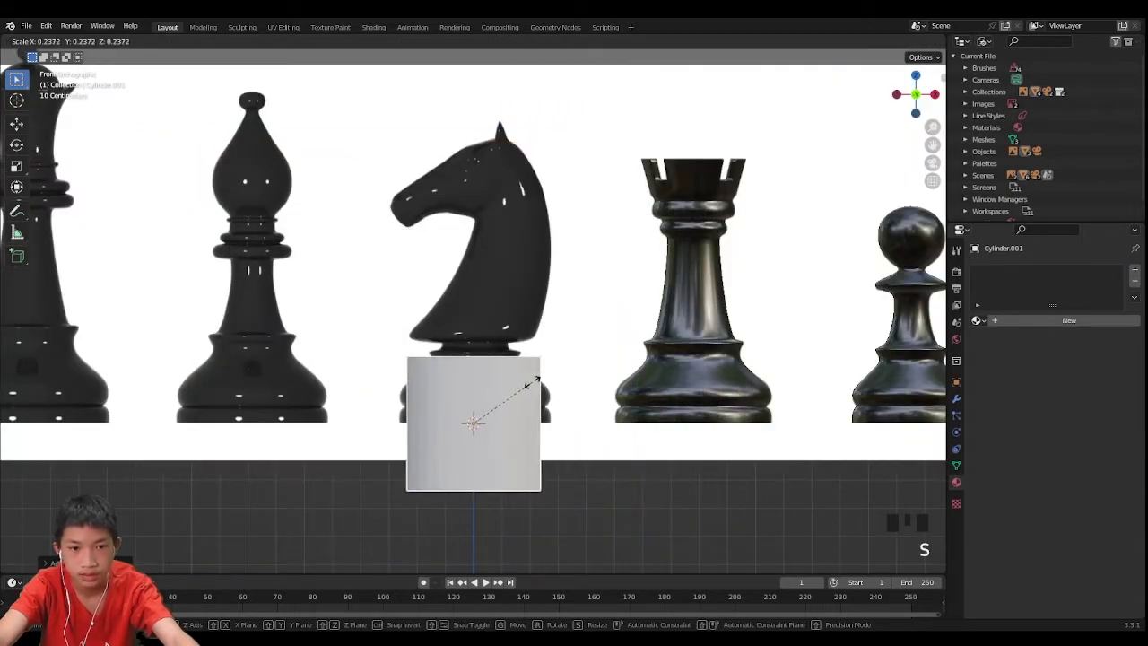
pyautogui.click(543, 383)
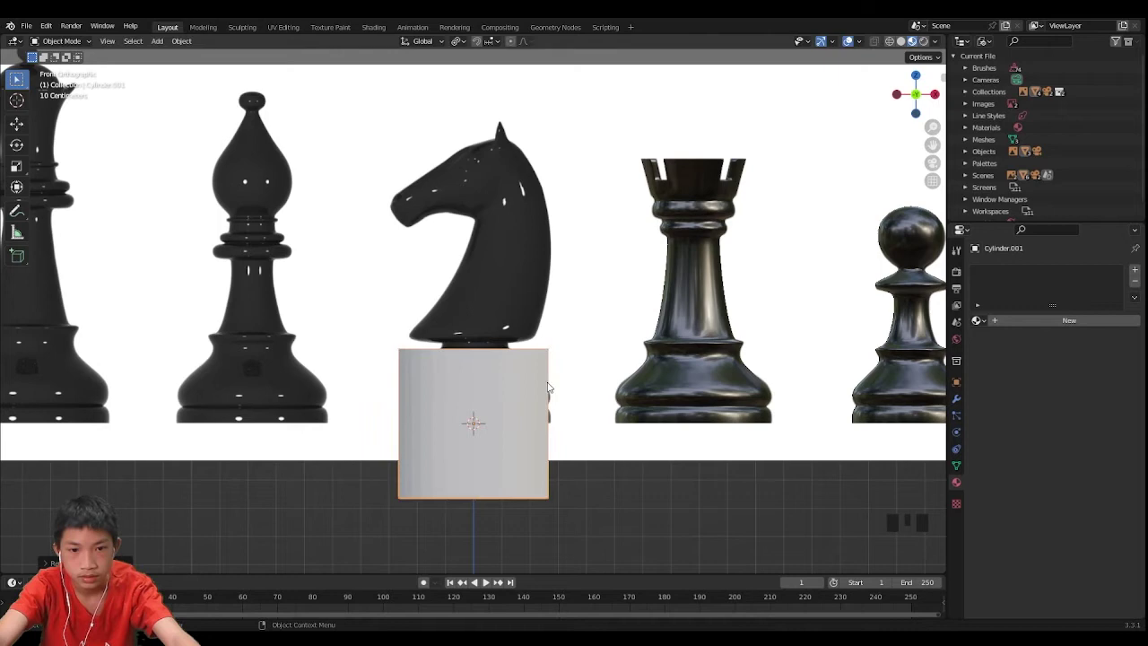
# Move the reference image, rook and pawn about -0.006 m along X to align the knight's base with the cylinder
pyautogui.click(569, 375)
pyautogui.keyDown('shift'); pyautogui.click(656, 372); pyautogui.keyUp('shift')
pyautogui.keyDown('shift'); pyautogui.click(884, 369); pyautogui.keyUp('shift')
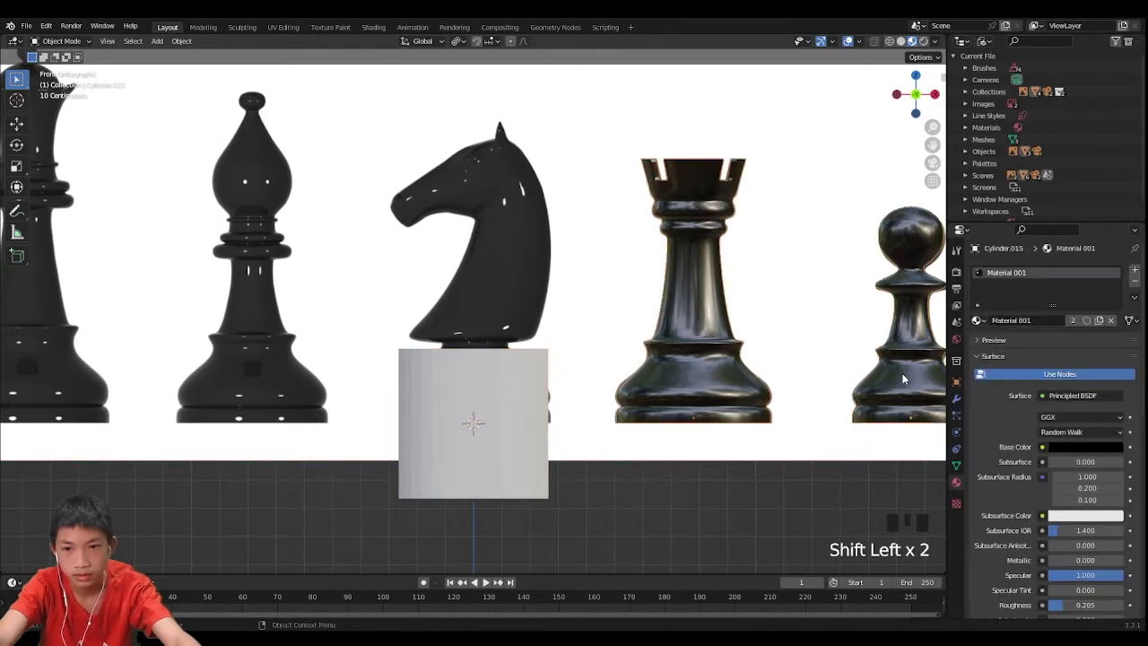
pyautogui.press('g')
pyautogui.press('x')
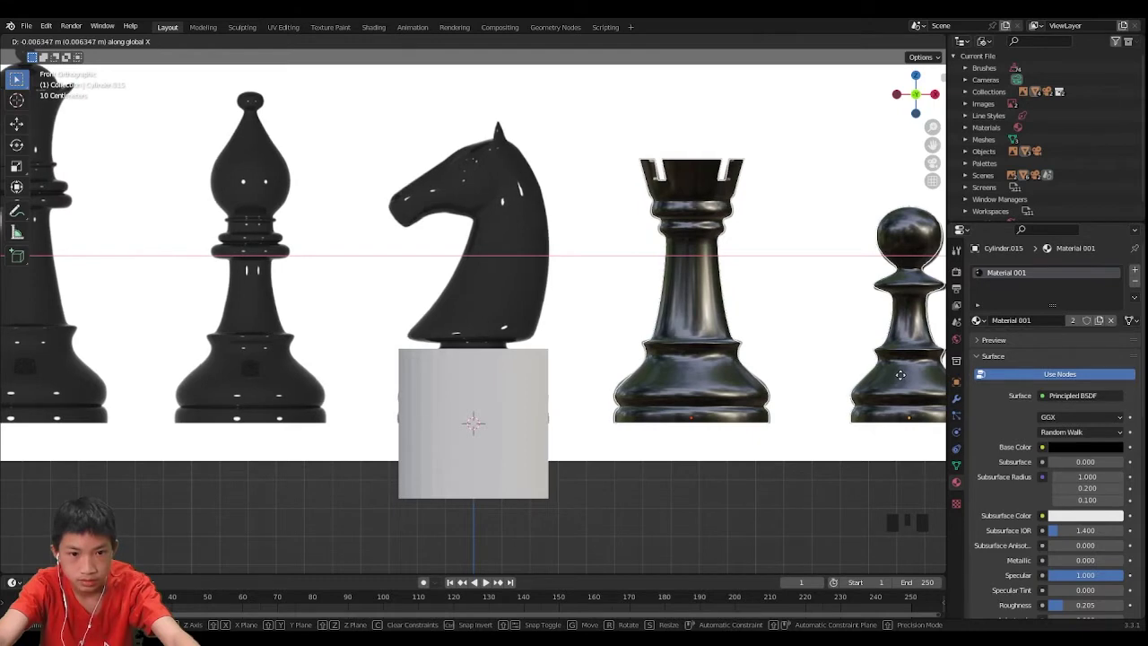
pyautogui.click(901, 375)
# Flatten the new cylinder along Z into a thin disc
pyautogui.click(494, 395)
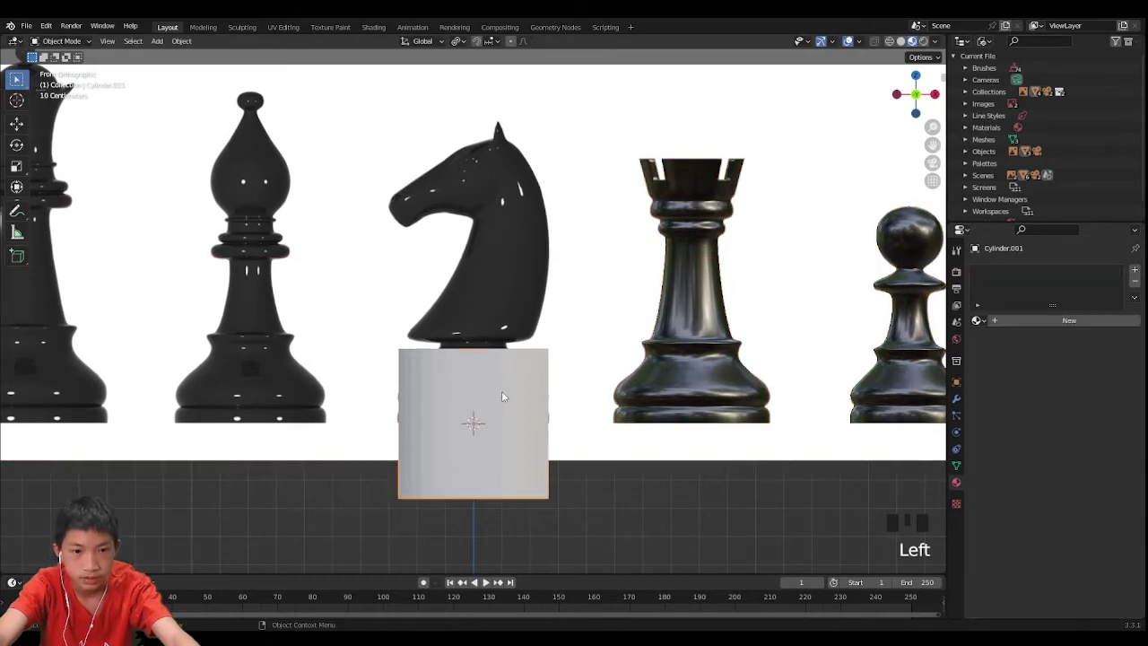
pyautogui.scroll(3, 502, 391)
pyautogui.keyDown('shift'); pyautogui.moveTo(563, 399); pyautogui.dragTo(674, 275, button='middle'); pyautogui.keyUp('shift')
pyautogui.press('s')
pyautogui.press('z')
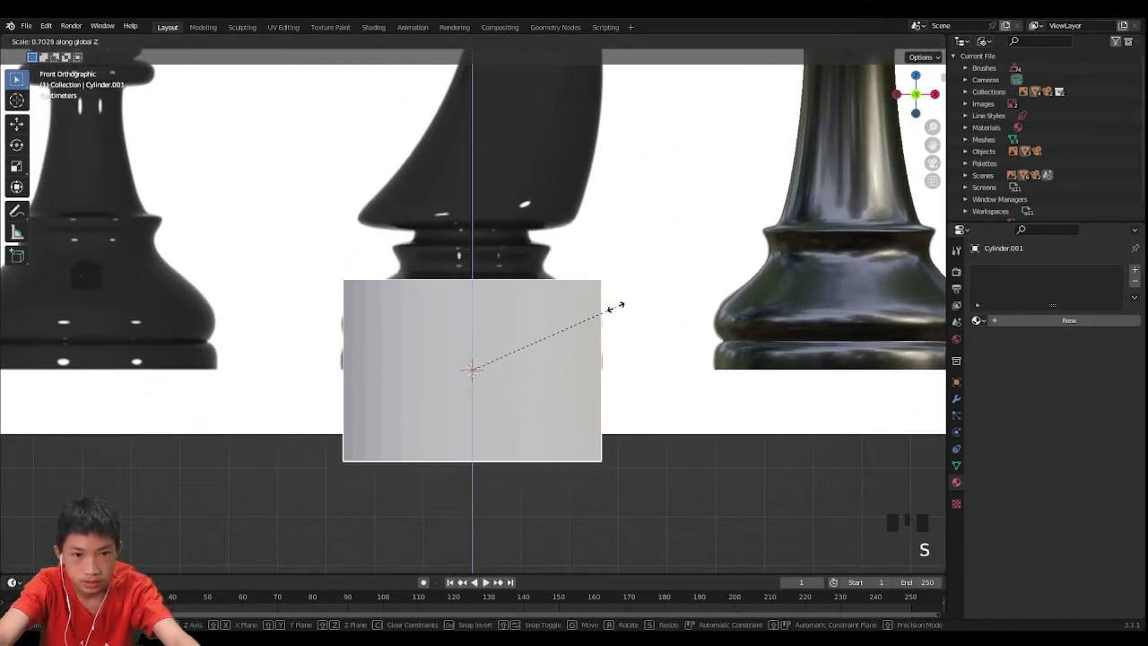
pyautogui.click(477, 366)
# Raise the disc along Z until its underside meets the bottom edge of the reference knight's base
pyautogui.scroll(3, 484, 366)
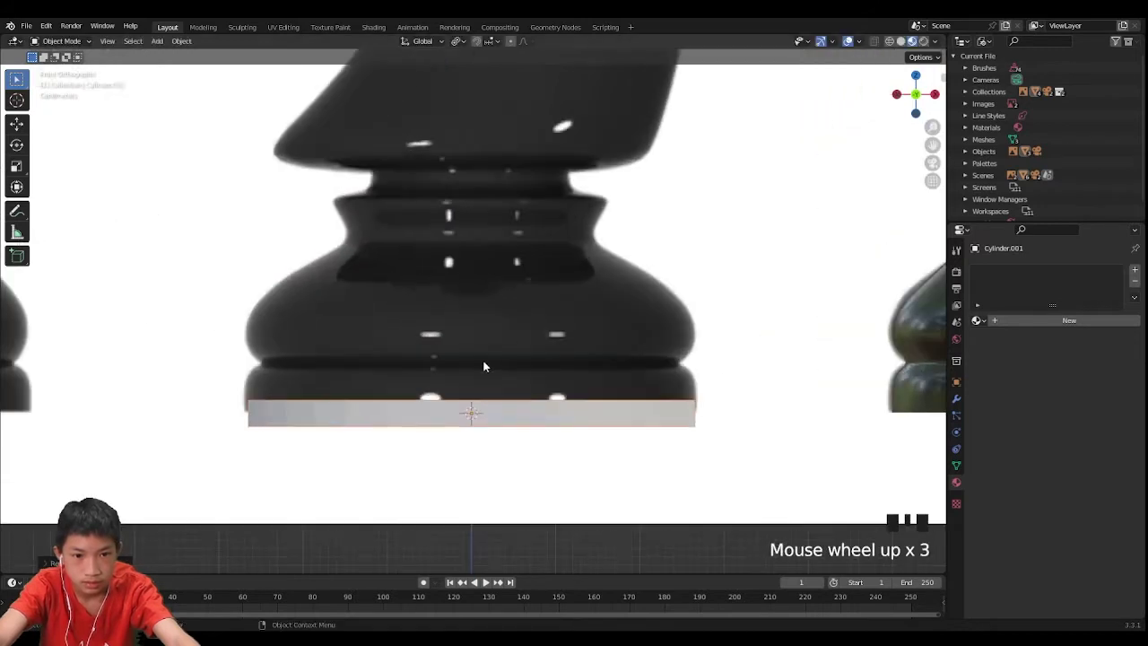
pyautogui.press('g')
pyautogui.press('z')
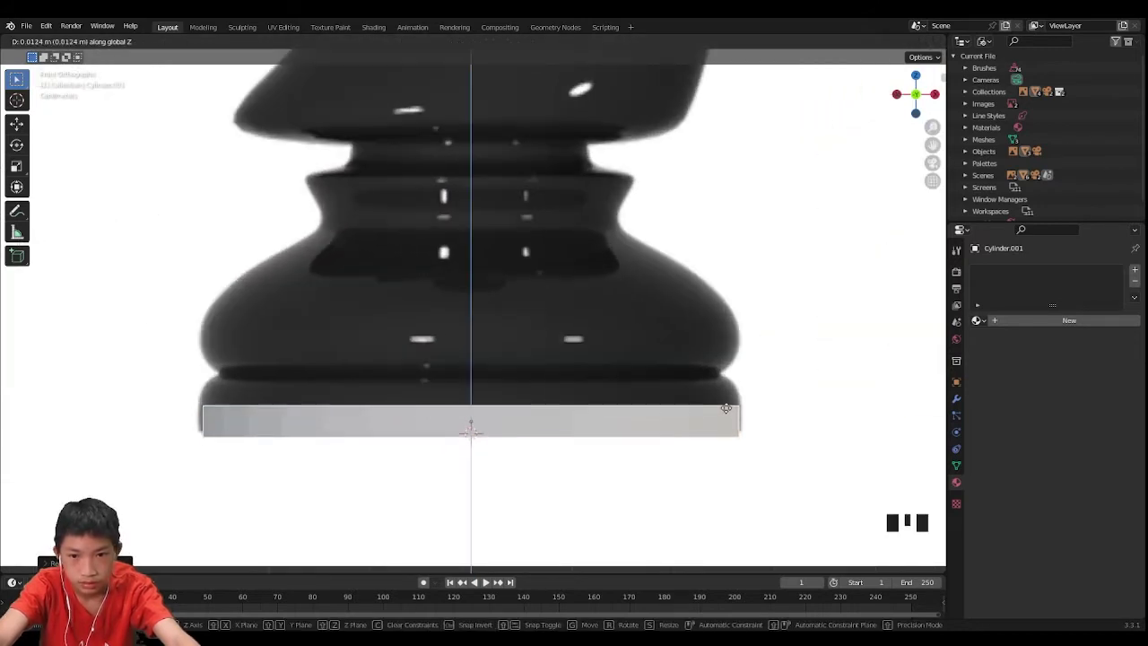
pyautogui.click(725, 402)
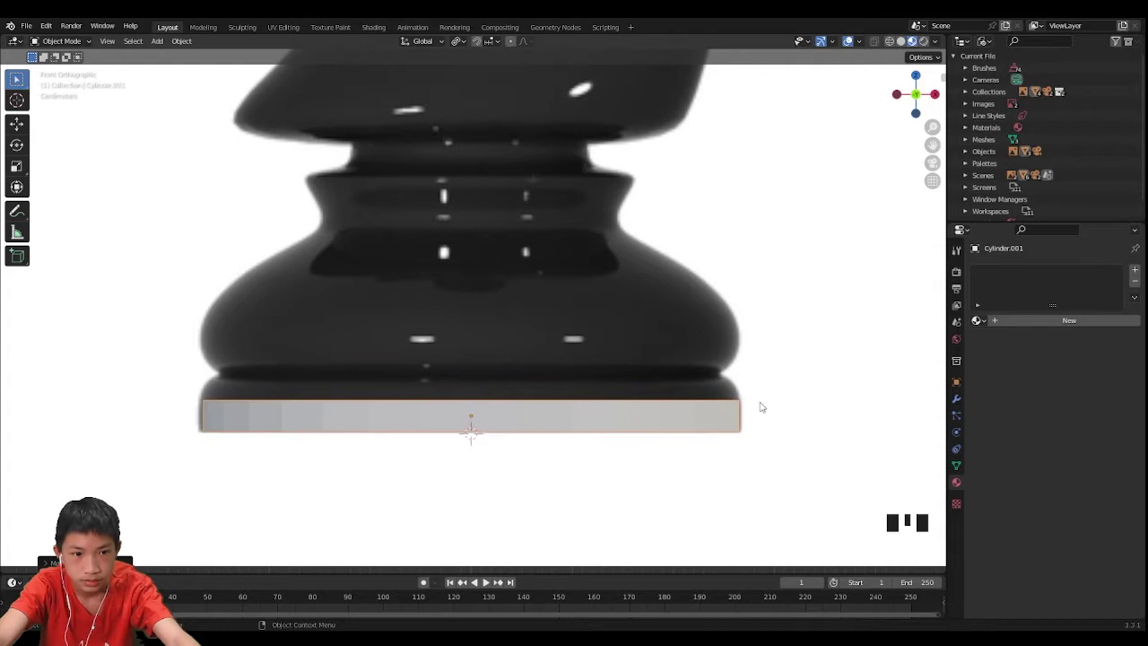
# Scale the disc uniformly by about 1.01 and reduce its height slightly along Z to match the straight lower rim of the knight's base
pyautogui.press('s')
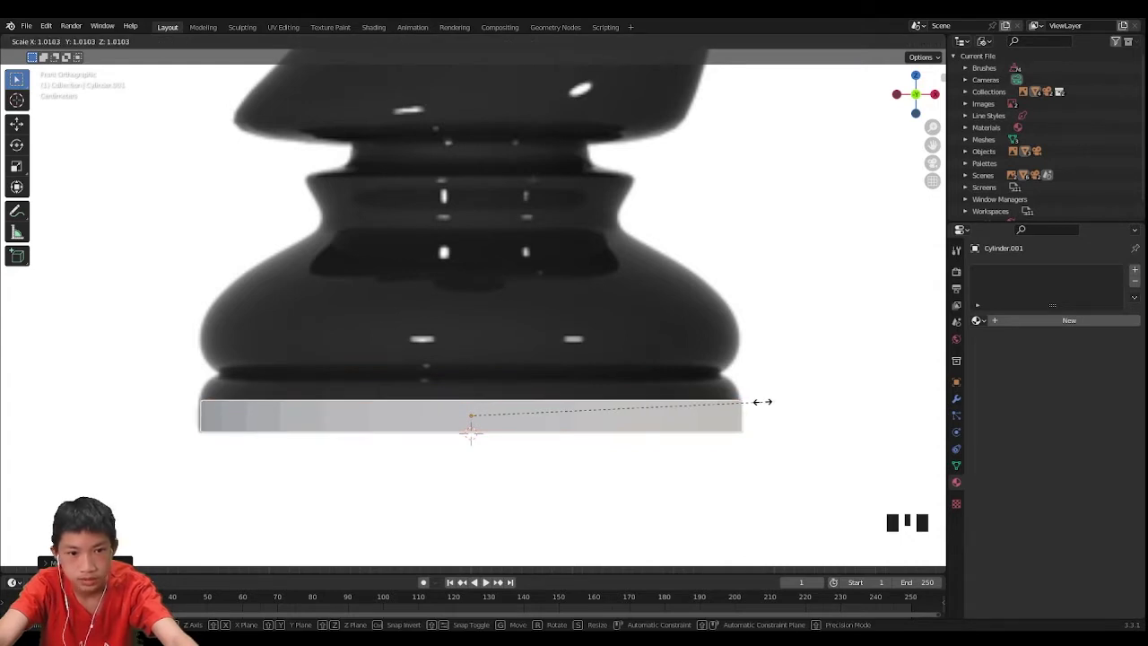
pyautogui.click(764, 405)
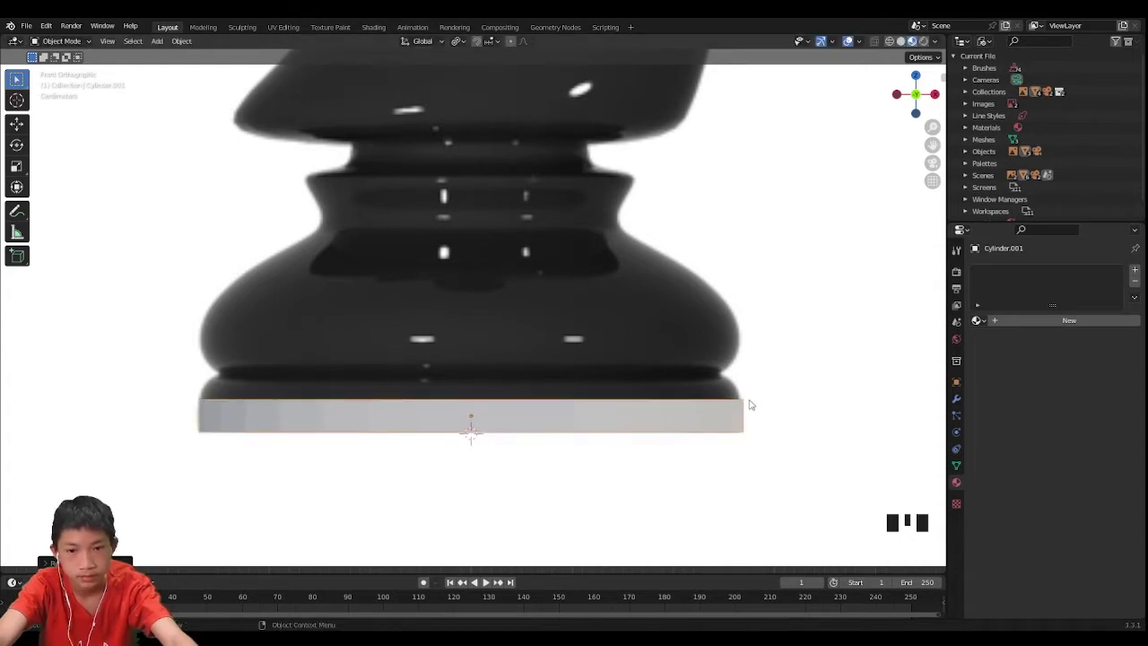
pyautogui.press('s')
pyautogui.press('z')
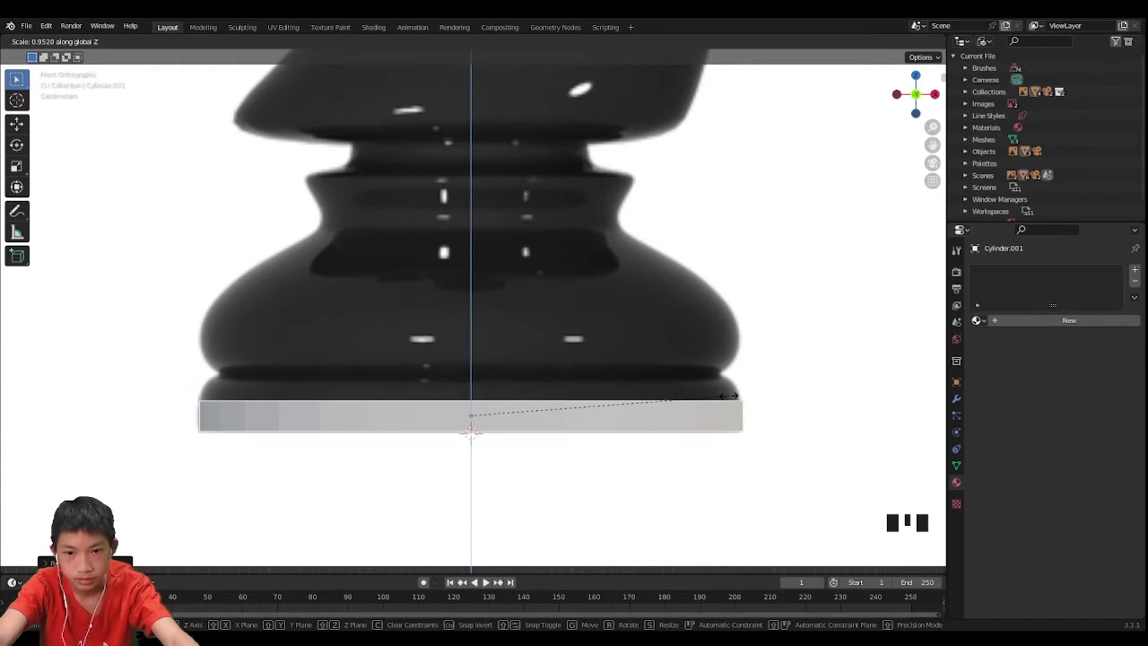
pyautogui.click(722, 395)
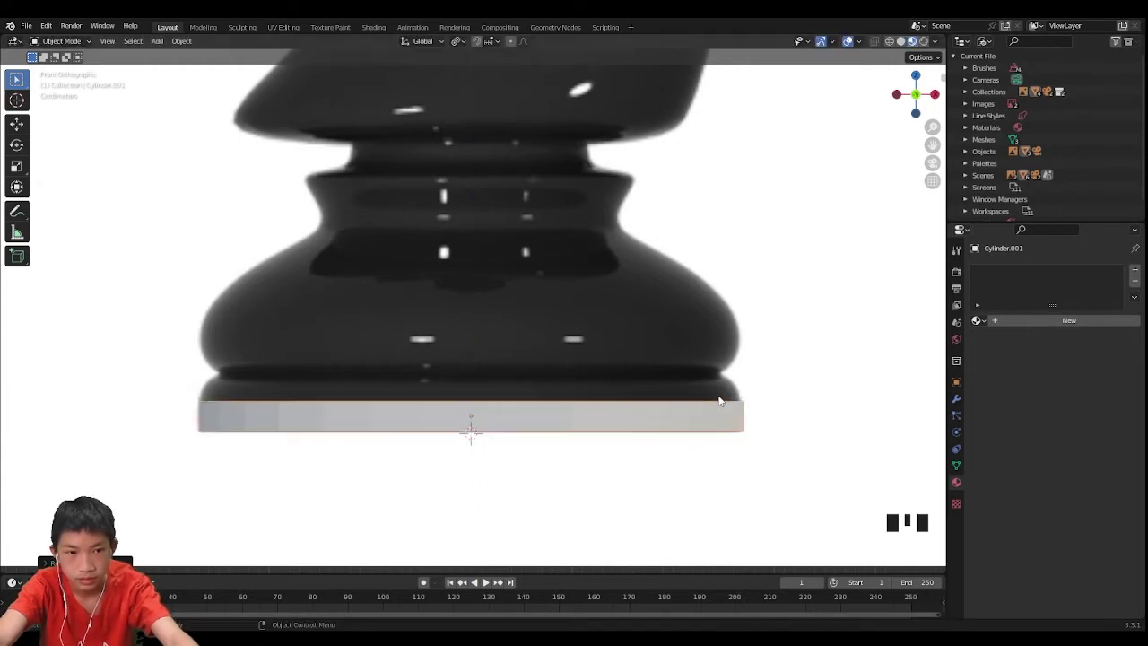
# Enter Edit Mode on the disc, select only its top face, and return to the front view
pyautogui.scroll(4, 706, 398)
pyautogui.scroll(-2, 619, 389)
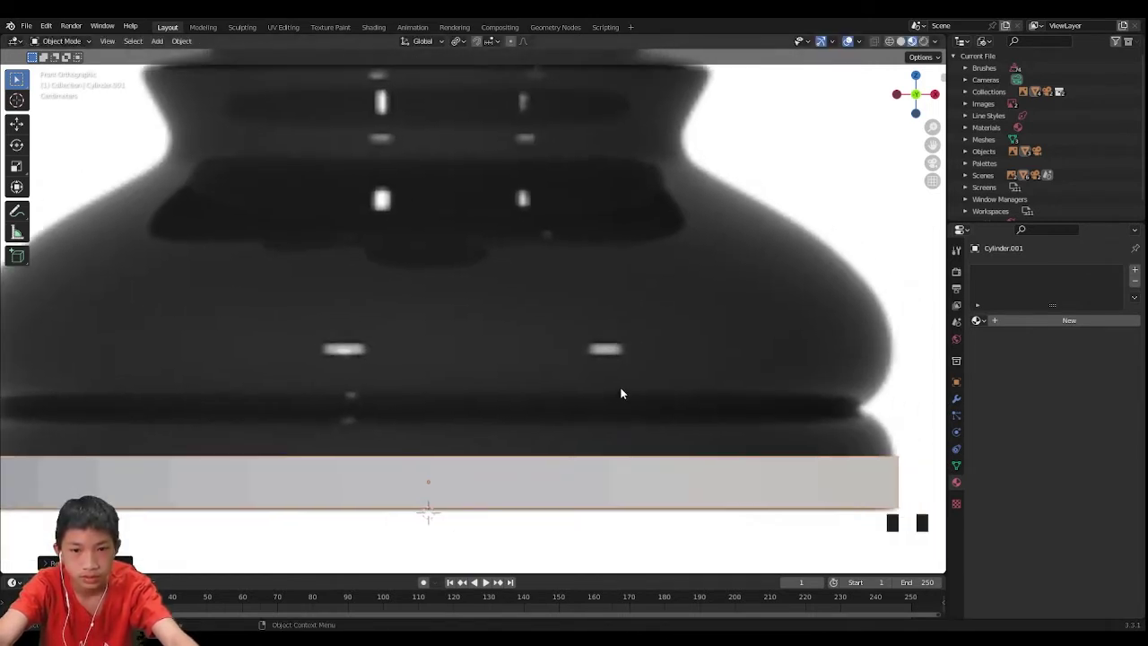
pyautogui.press('Tab')
pyautogui.moveTo(622, 386); pyautogui.dragTo(631, 415, button='middle')
pyautogui.press('3')
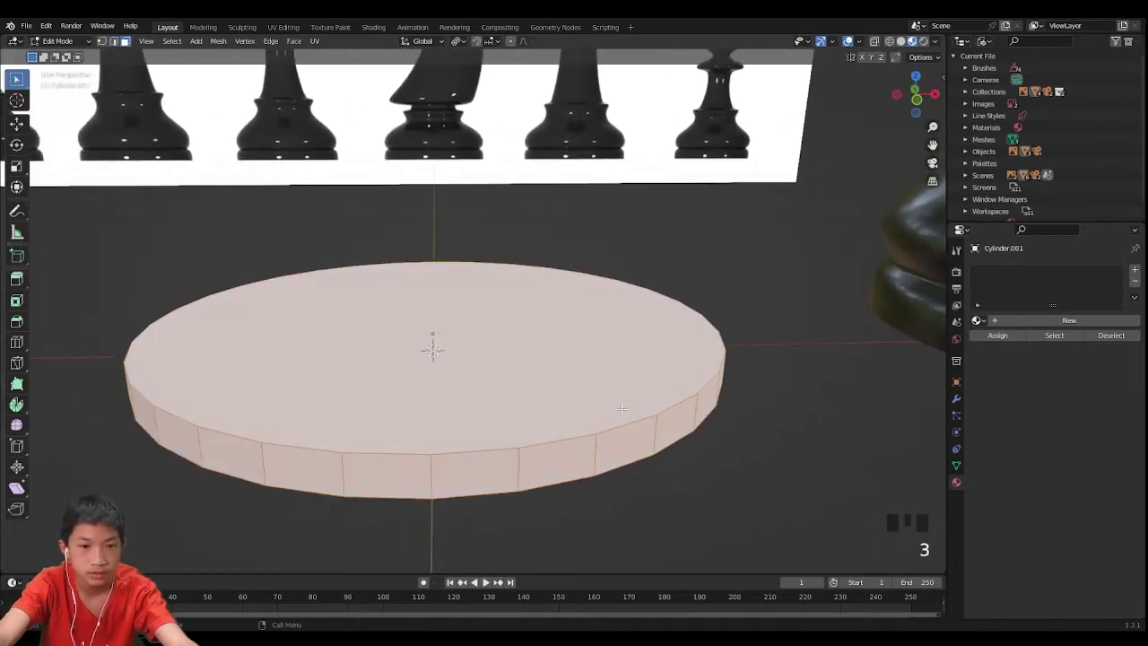
pyautogui.click(514, 344)
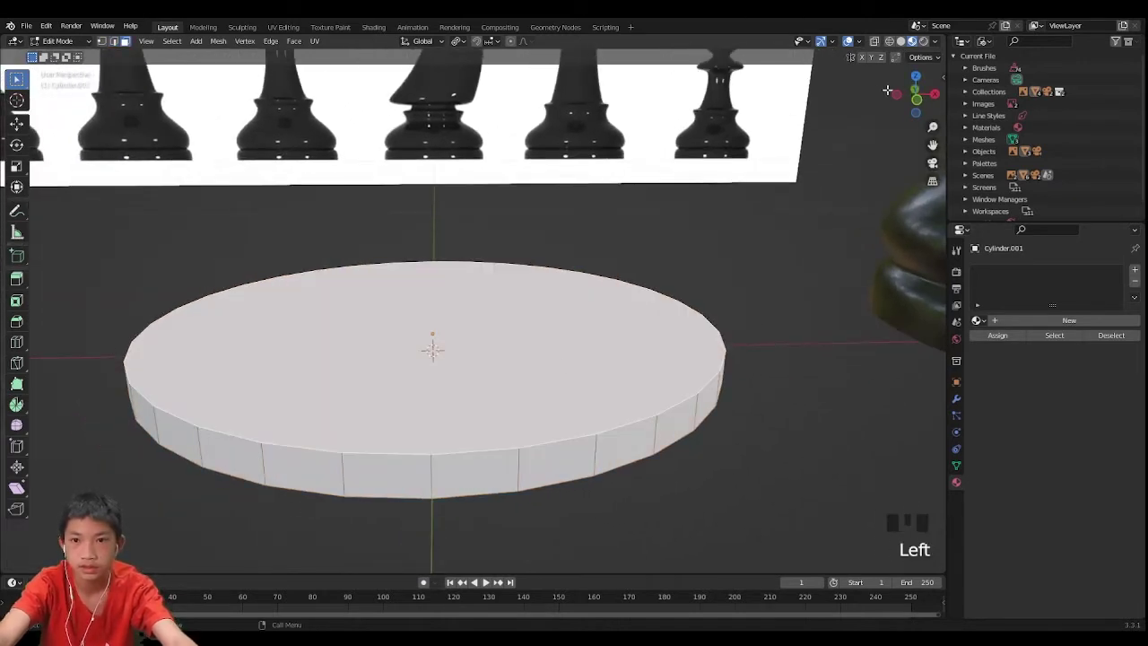
pyautogui.click(916, 102)
# Examine the reference knight's base silhouette from the lower rim up to the neck against the disc's edge
pyautogui.scroll(6, 722, 220)
pyautogui.keyDown('shift'); pyautogui.moveTo(673, 238); pyautogui.dragTo(163, 8, button='middle'); pyautogui.keyUp('shift')
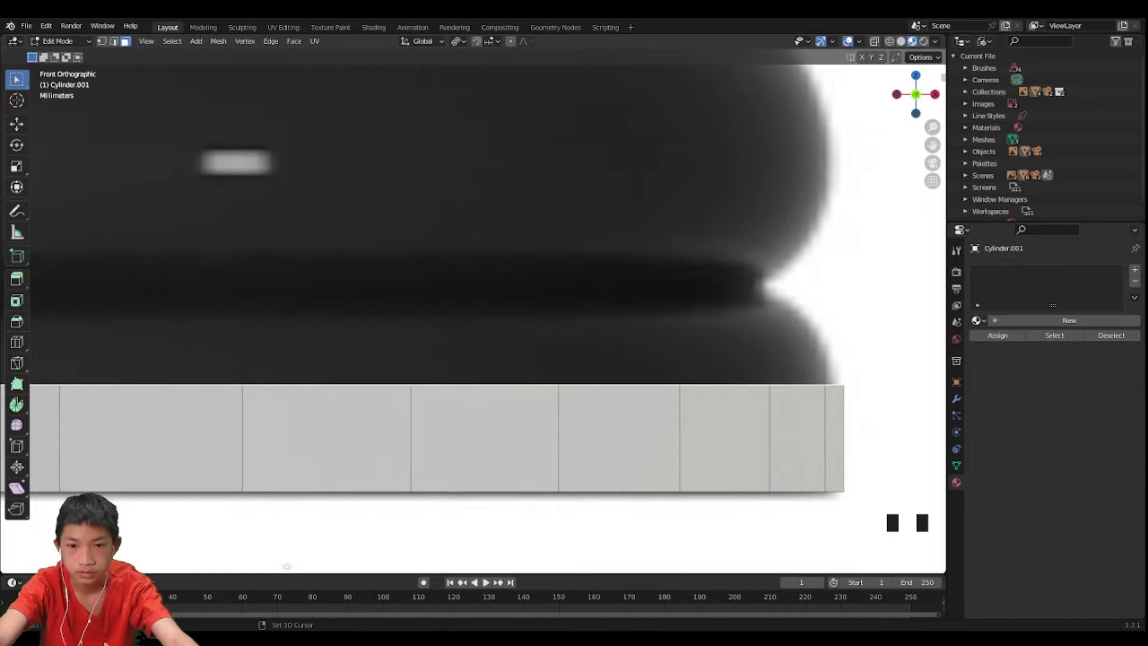
pyautogui.scroll(6, 479, 469)
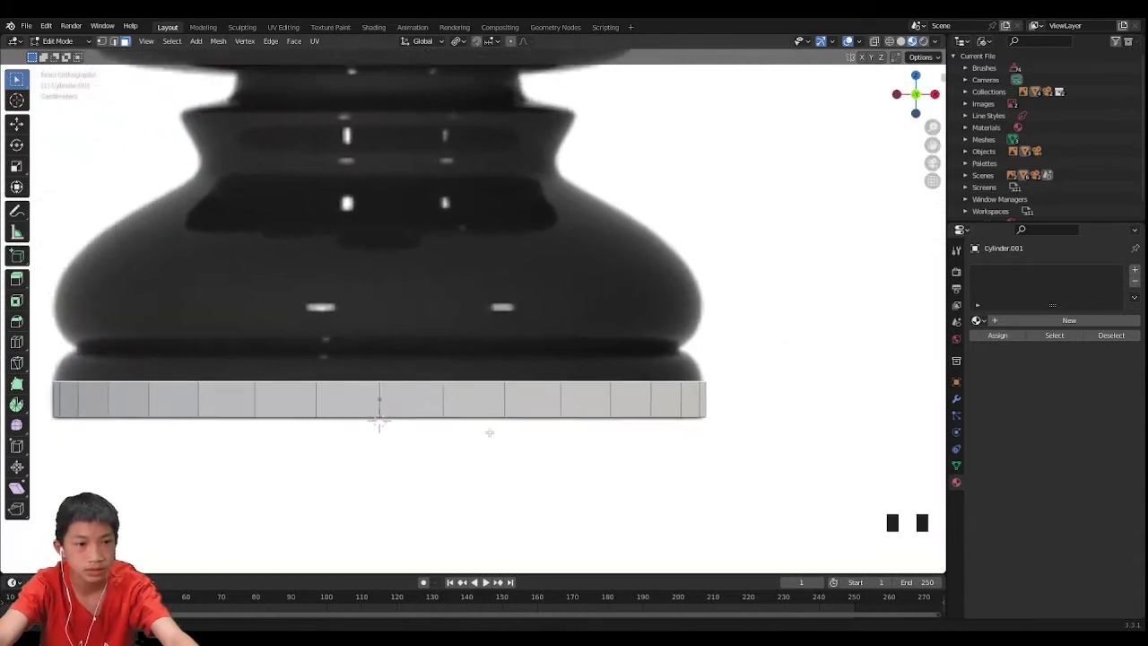
pyautogui.keyDown('shift'); pyautogui.moveTo(490, 432); pyautogui.dragTo(365, 425, button='middle'); pyautogui.keyUp('shift')
pyautogui.scroll(2, 397, 421)
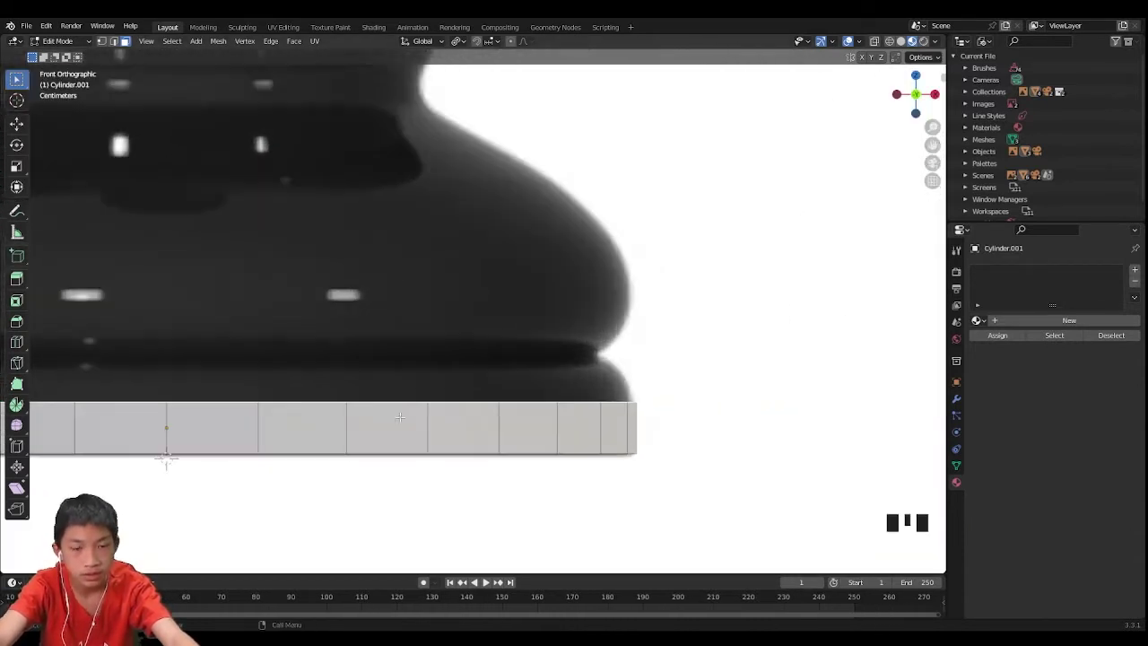
pyautogui.scroll(-3, 396, 419)
pyautogui.keyDown('shift'); pyautogui.moveTo(126, 317); pyautogui.dragTo(162, 368, button='middle'); pyautogui.keyUp('shift')
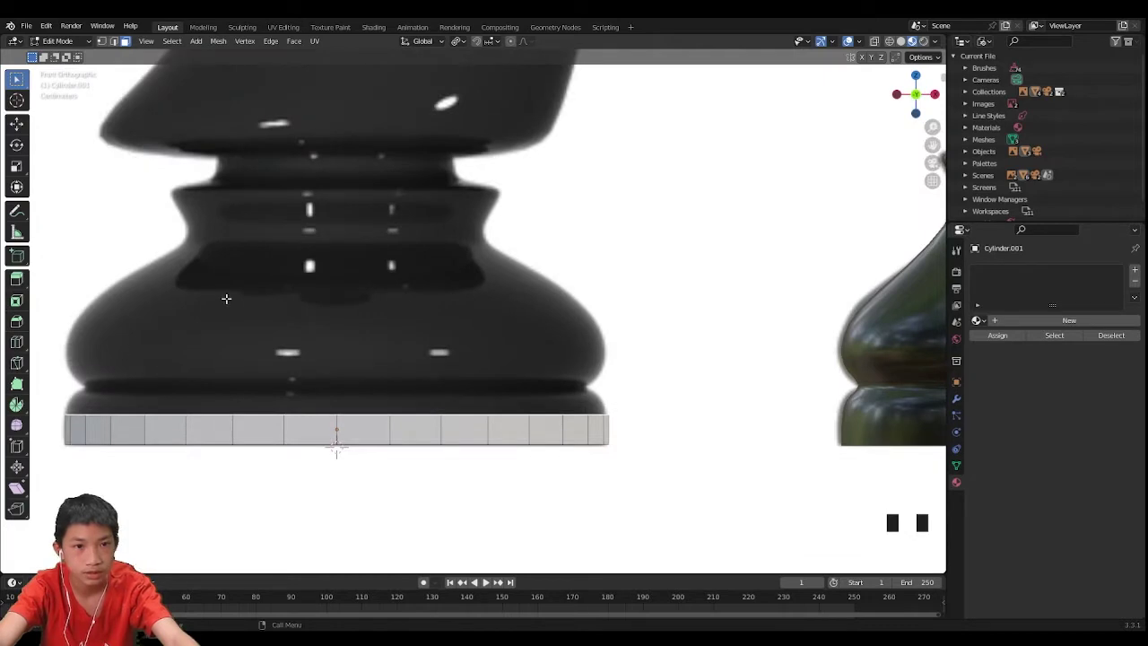
pyautogui.scroll(-2, 226, 298)
pyautogui.scroll(6, 431, 233)
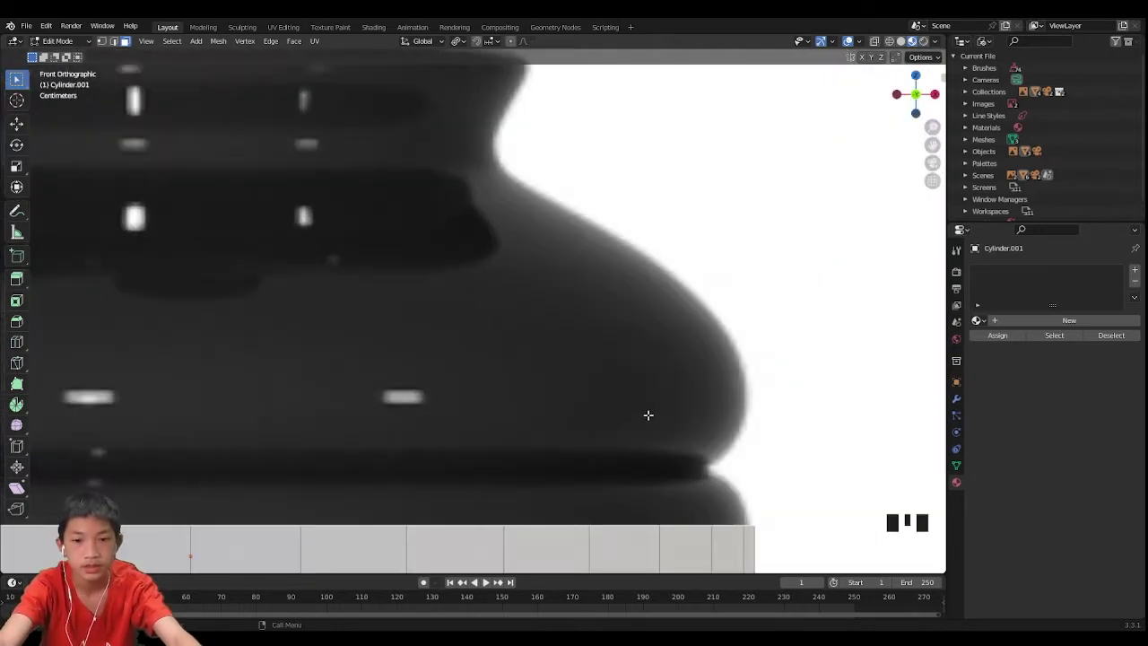
# Extrude the disc's top face upward and scale it inward in rings to follow the rounded lower rim up to the groove
pyautogui.keyDown('shift'); pyautogui.moveTo(648, 415); pyautogui.dragTo(584, 322, button='middle'); pyautogui.keyUp('shift')
pyautogui.press('e')
pyautogui.click(713, 314)
pyautogui.press('s')
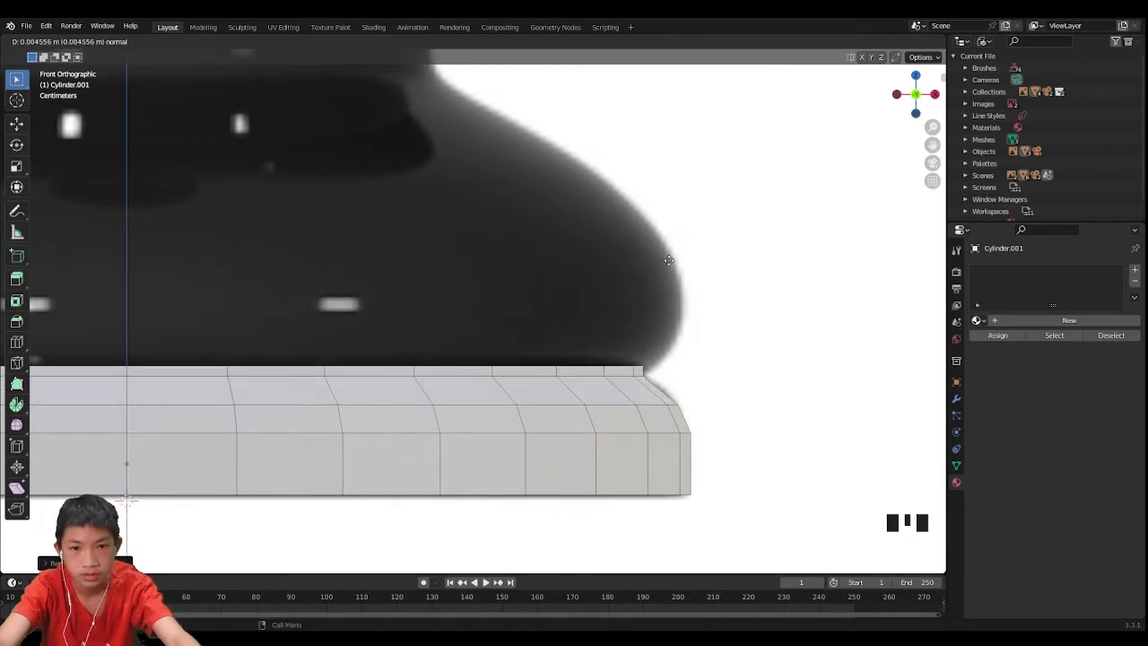
# Extrude and scale rings from the groove over the widest part of the bulge, narrowing the topmost one to about 0.94
pyautogui.click(705, 254)
pyautogui.press('e')
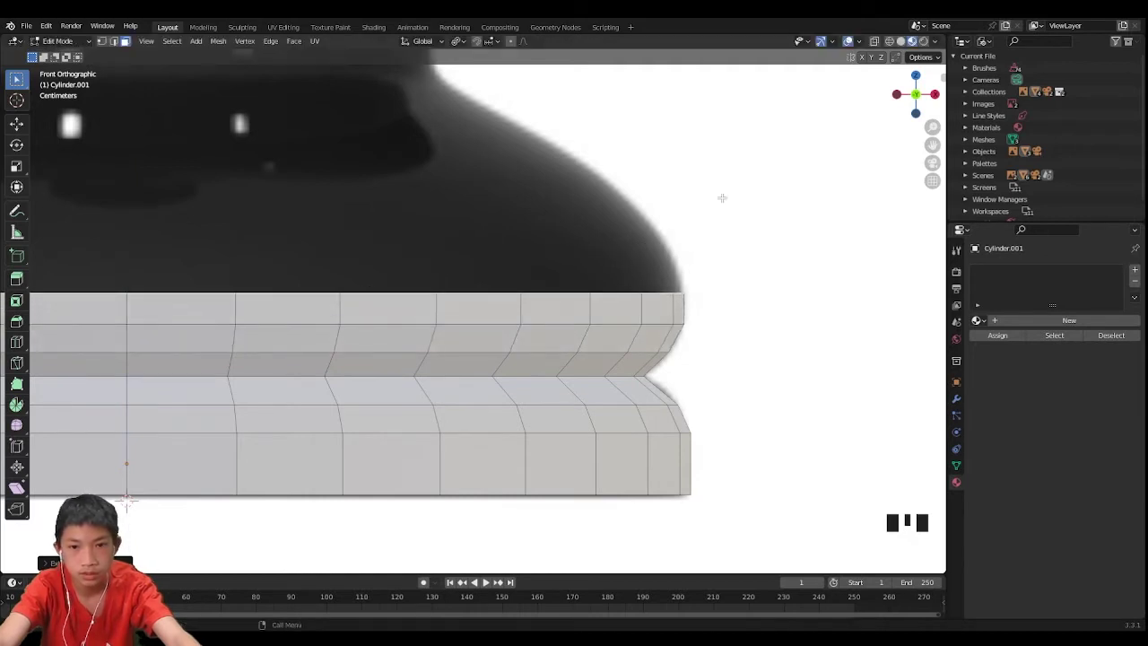
pyautogui.click(720, 194)
pyautogui.press('s')
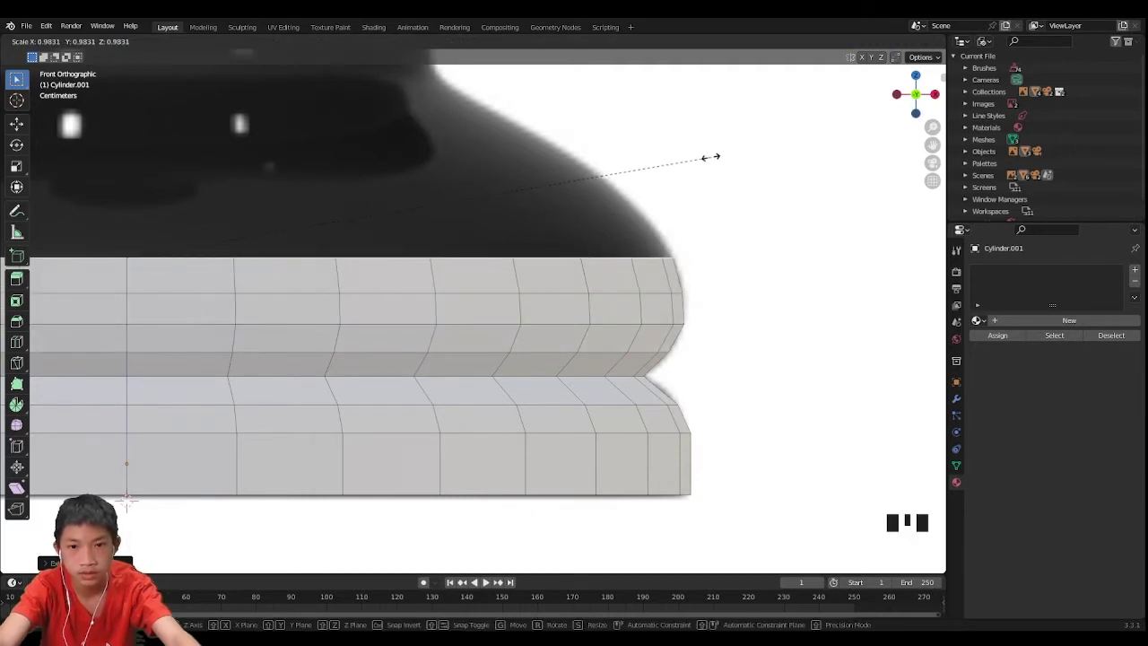
pyautogui.click(673, 104)
# Extrude and narrow further rings to follow the bulge's upper slope up to the foot of the concave neck
pyautogui.keyDown('shift'); pyautogui.moveTo(672, 102); pyautogui.dragTo(690, 212, button='middle'); pyautogui.keyUp('shift')
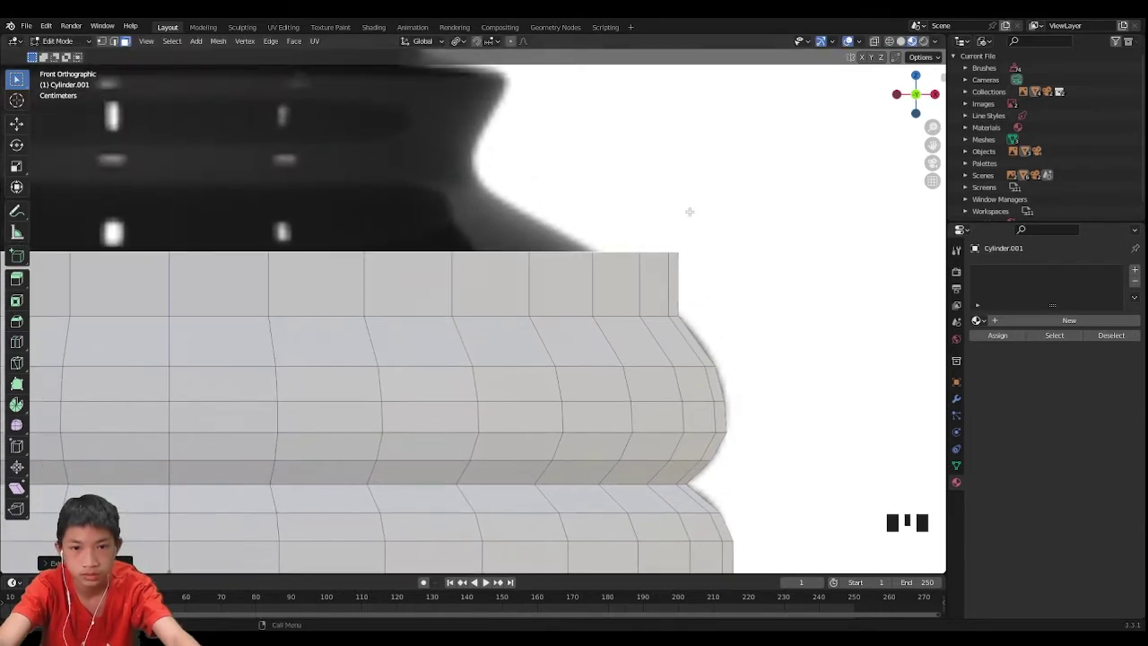
pyautogui.press('s')
pyautogui.click(599, 206)
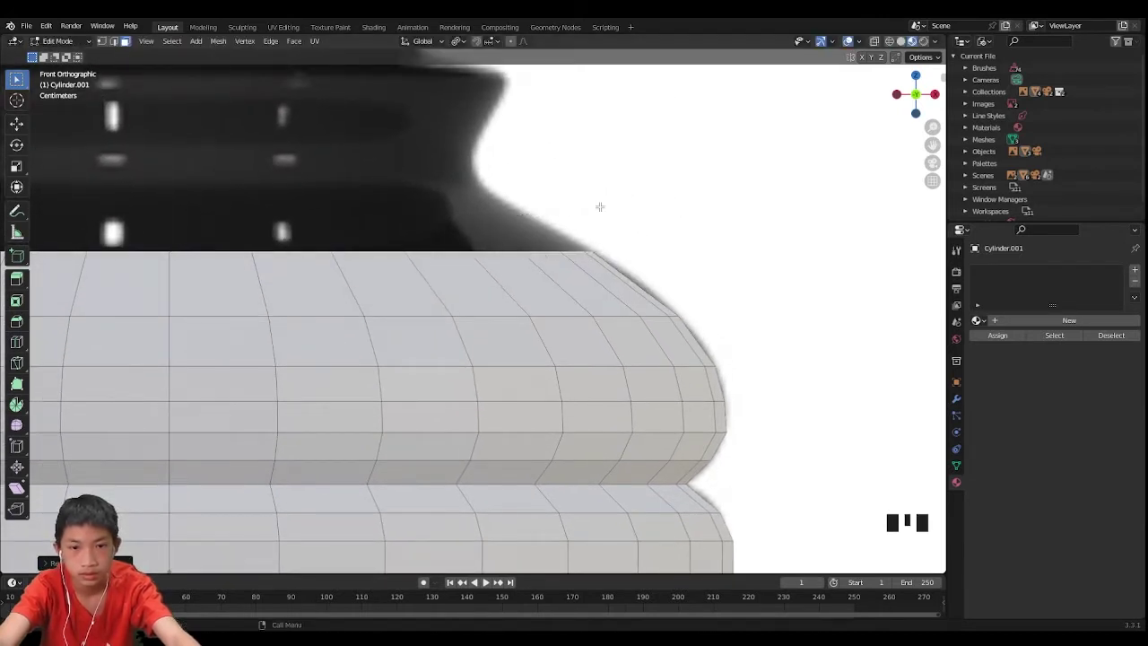
pyautogui.scroll(2, 604, 222)
pyautogui.press('s')
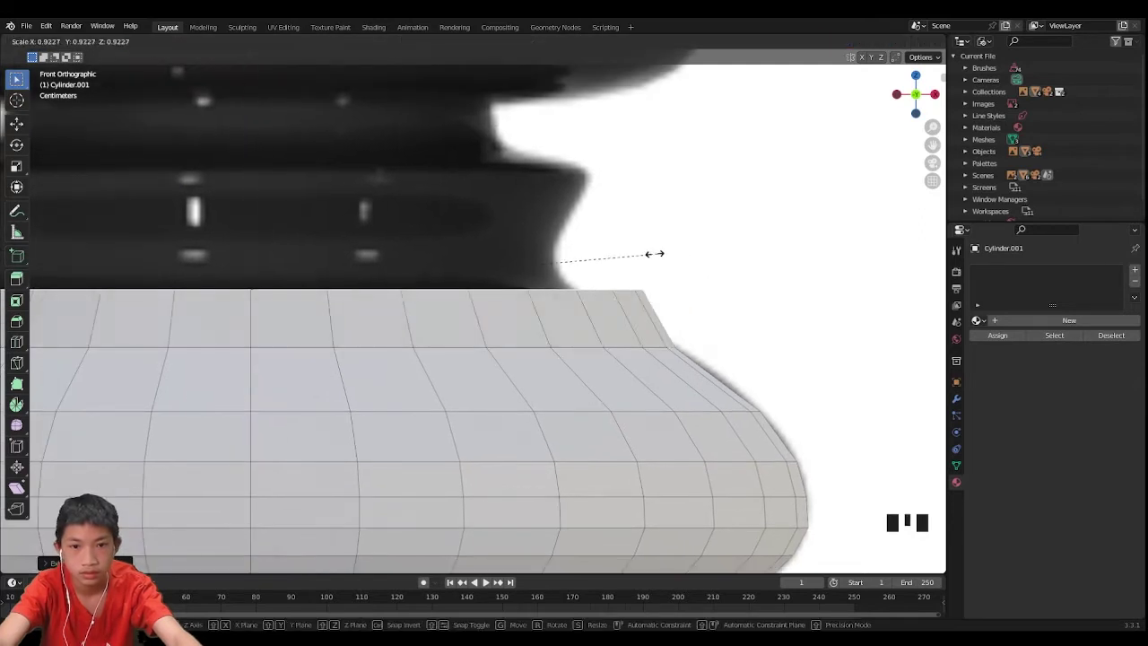
pyautogui.click(584, 250)
# Shape the concave neck with a slightly narrowed ring and a second extruded ring flared outward to the reference outline
pyautogui.keyDown('shift'); pyautogui.moveTo(584, 250); pyautogui.dragTo(725, 325, button='middle'); pyautogui.keyUp('shift')
pyautogui.press('s')
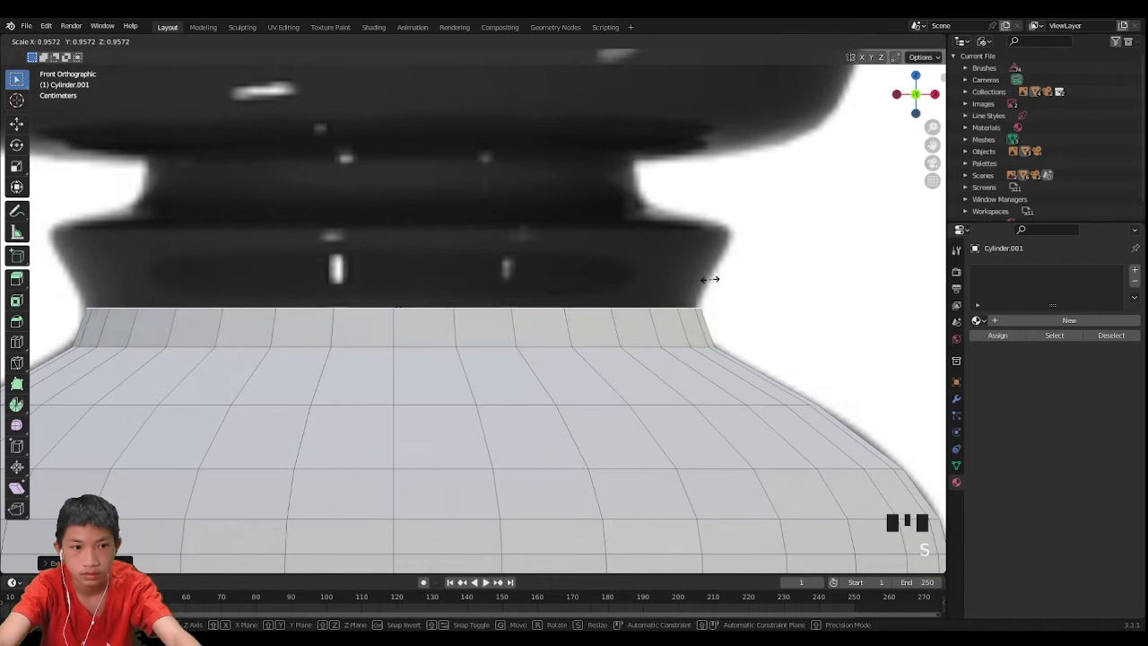
pyautogui.click(708, 285)
pyautogui.press('e')
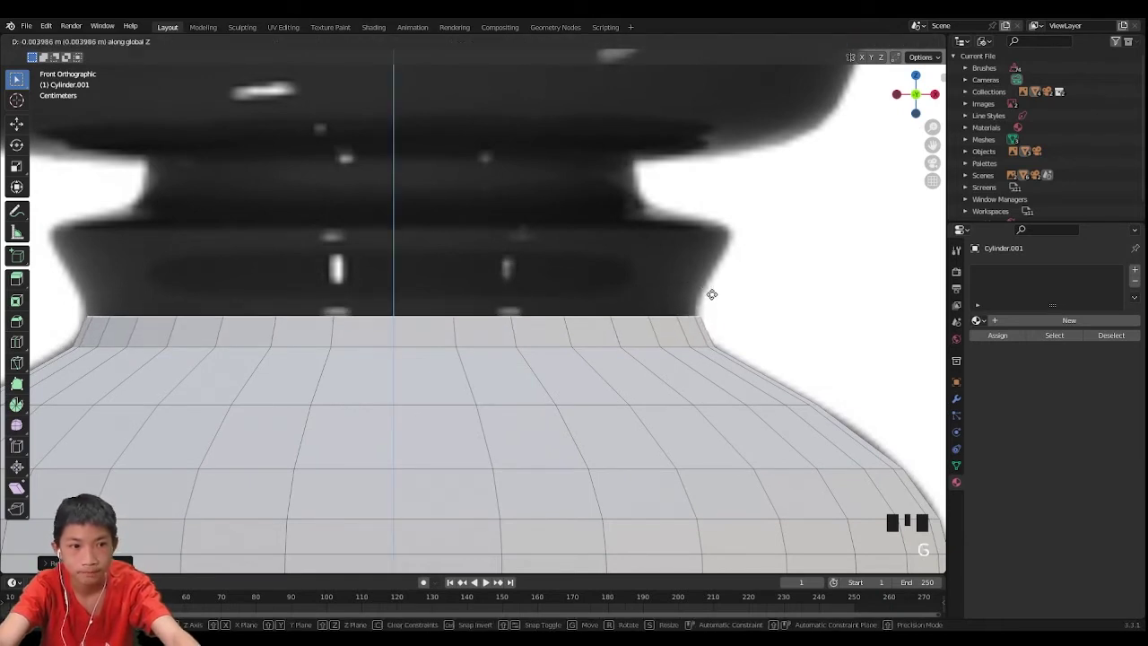
pyautogui.click(712, 267)
pyautogui.press('s')
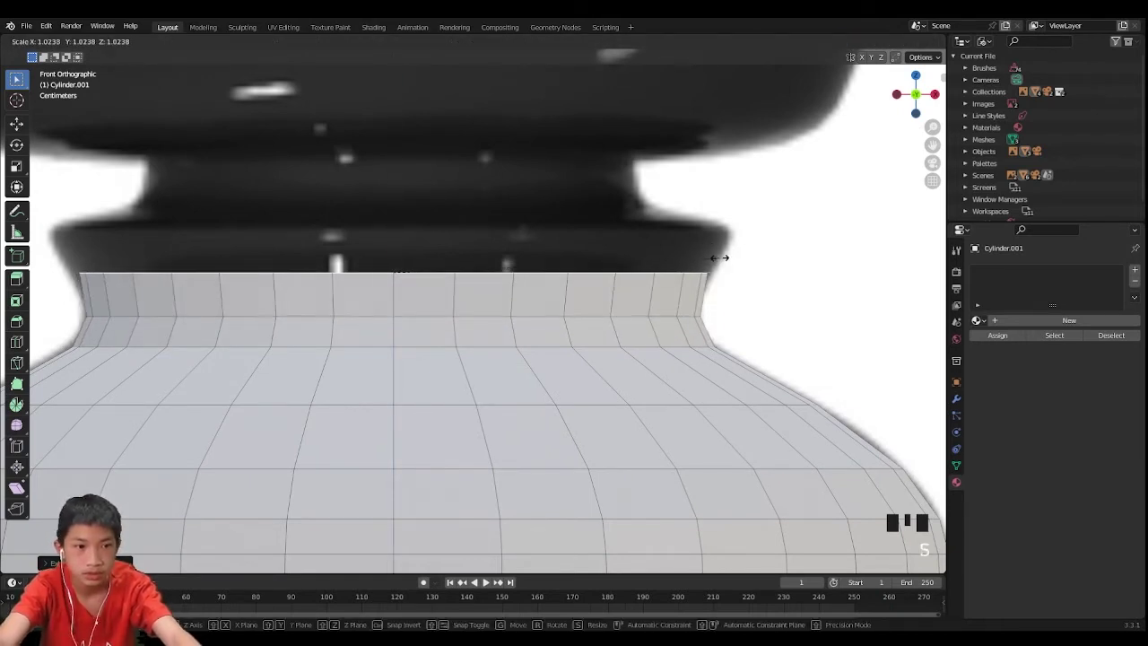
pyautogui.click(728, 268)
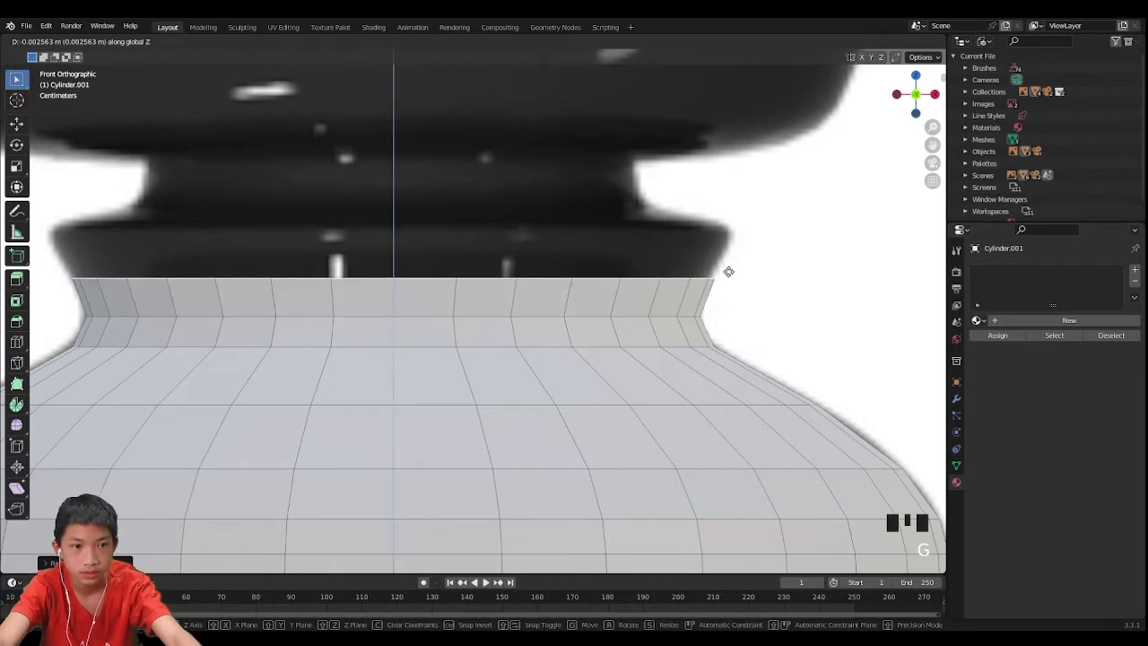
# Extrude and widen the top face to the collar's outer edge, and add a thin ring scaled inward as its lip
pyautogui.press('e')
pyautogui.click(729, 235)
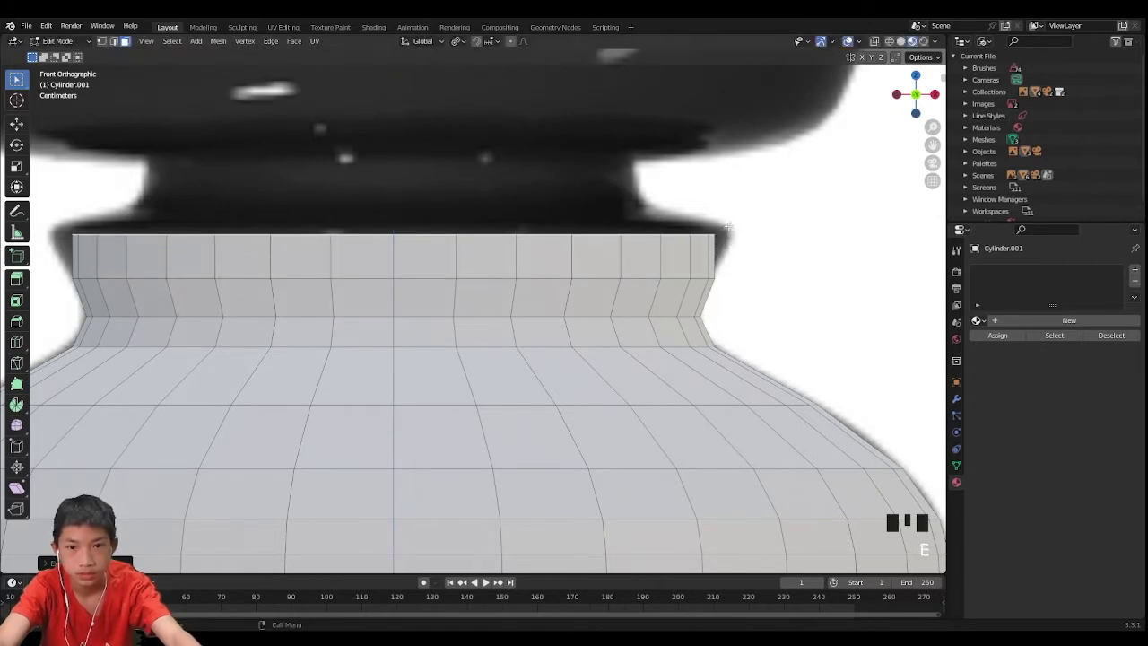
pyautogui.press('s')
pyautogui.click(748, 236)
pyautogui.press('e')
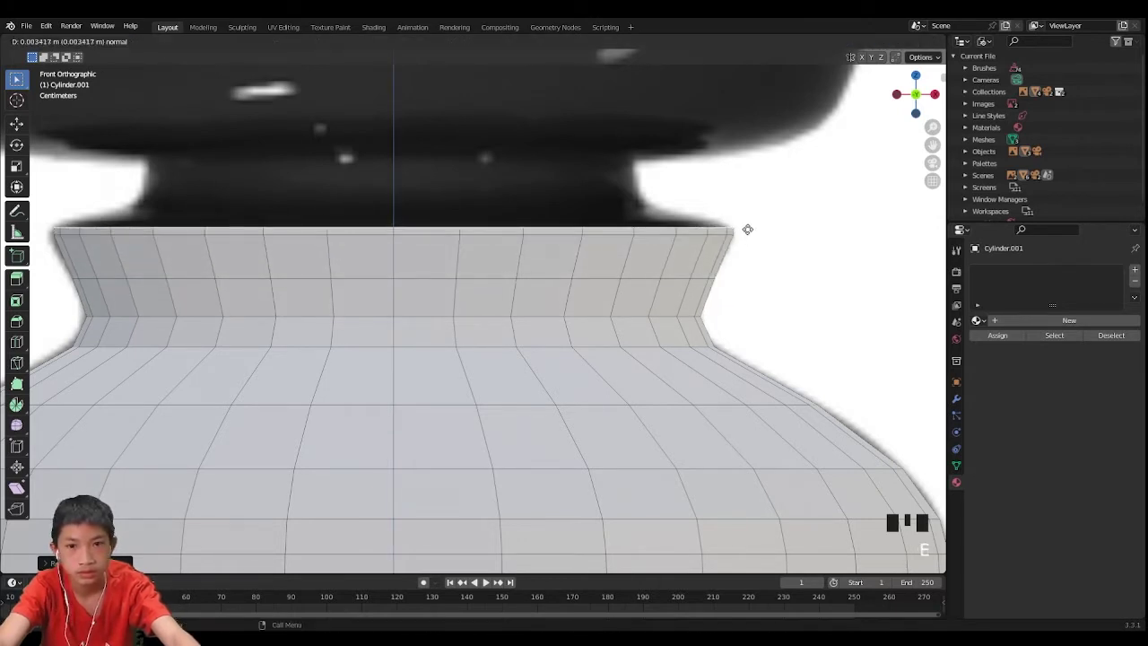
pyautogui.click(748, 225)
pyautogui.press('s')
pyautogui.click(730, 225)
# Extrude and scale rings inward above the collar to form the narrow neck reaching the underside of the horse's body
pyautogui.press('e')
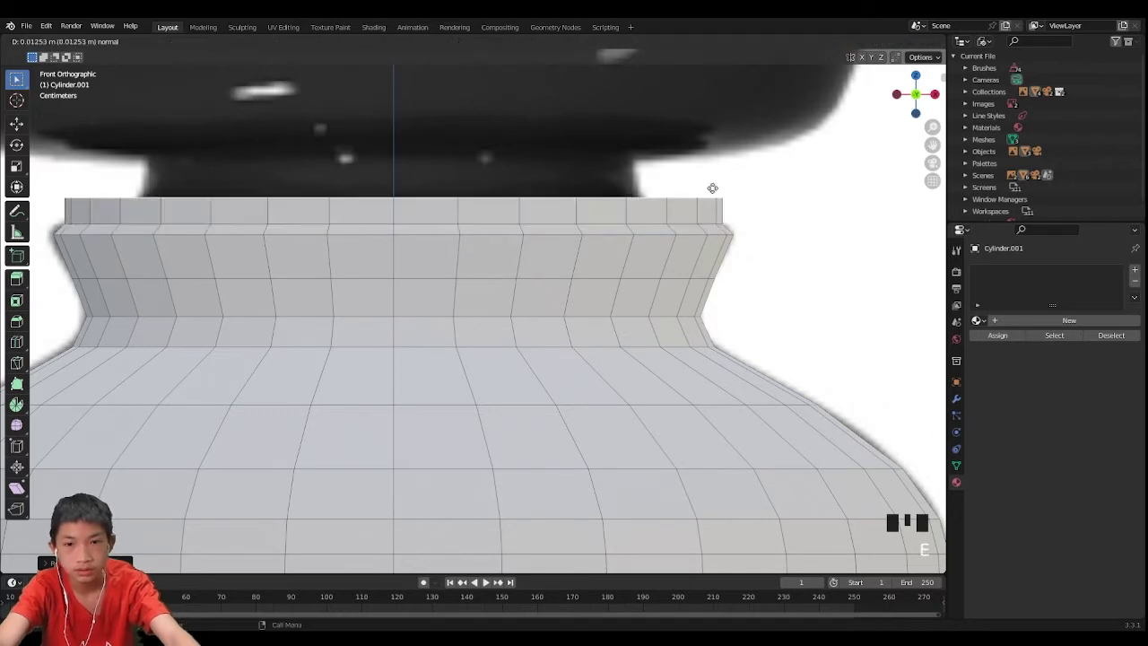
pyautogui.click(715, 192)
pyautogui.press('s')
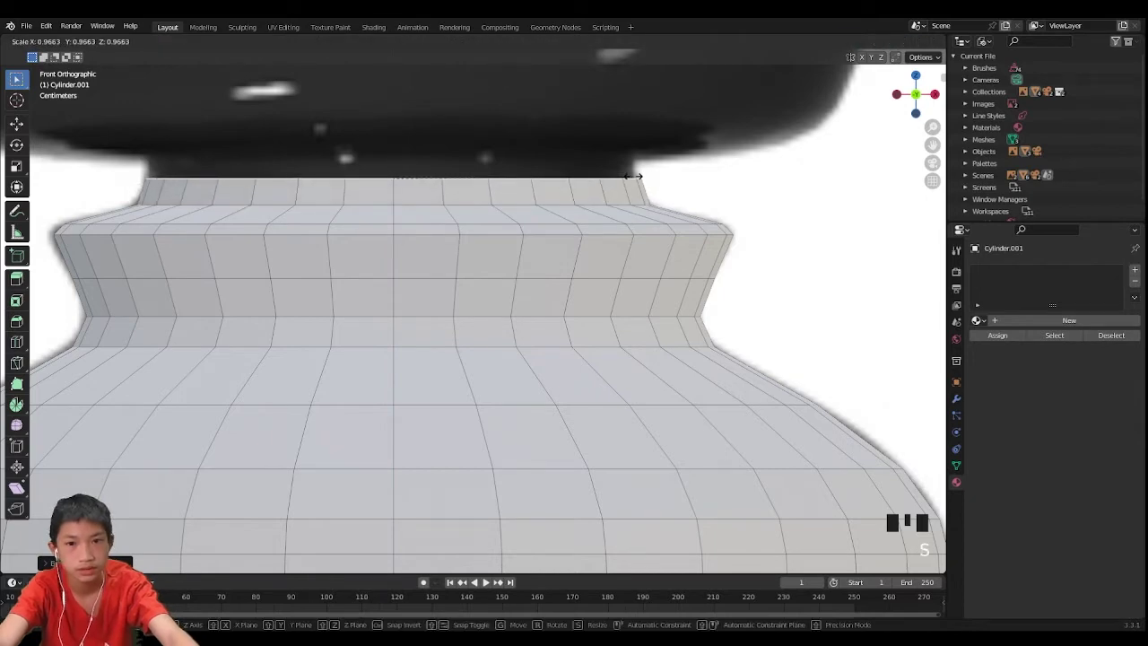
pyautogui.click(631, 177)
pyautogui.press('e')
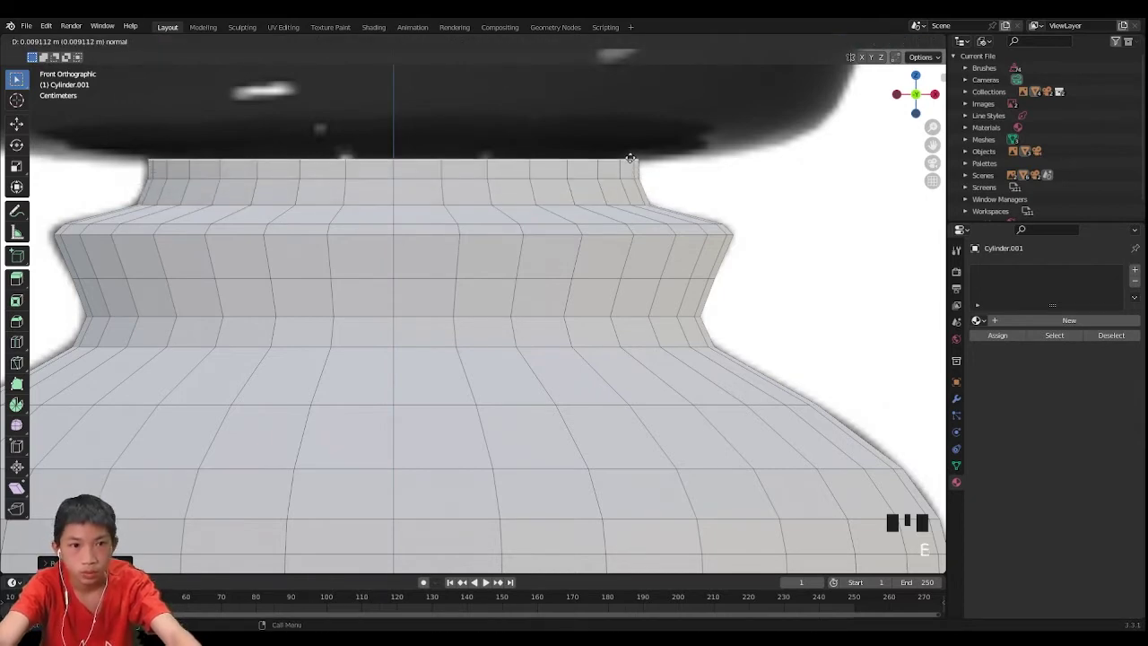
pyautogui.click(629, 156)
# Examine the reference horse's head and body and how its lower edge meets the modelled base
pyautogui.scroll(-10, 605, 242)
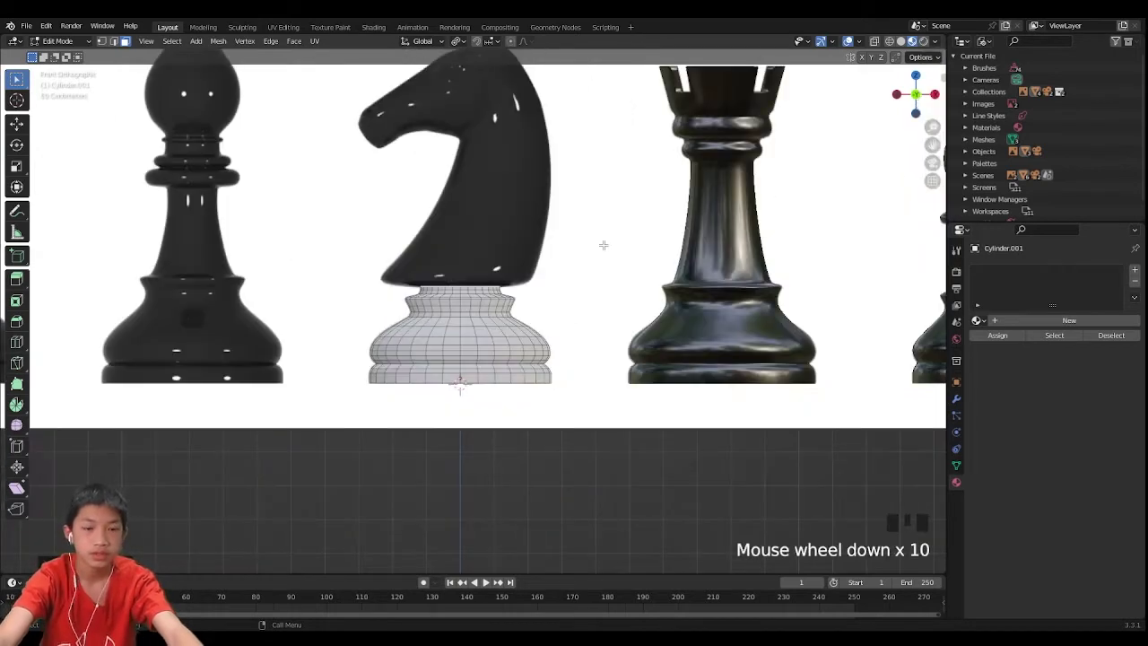
pyautogui.keyDown('shift'); pyautogui.moveTo(605, 243); pyautogui.dragTo(566, 340, button='middle'); pyautogui.keyUp('shift')
pyautogui.scroll(2, 563, 340)
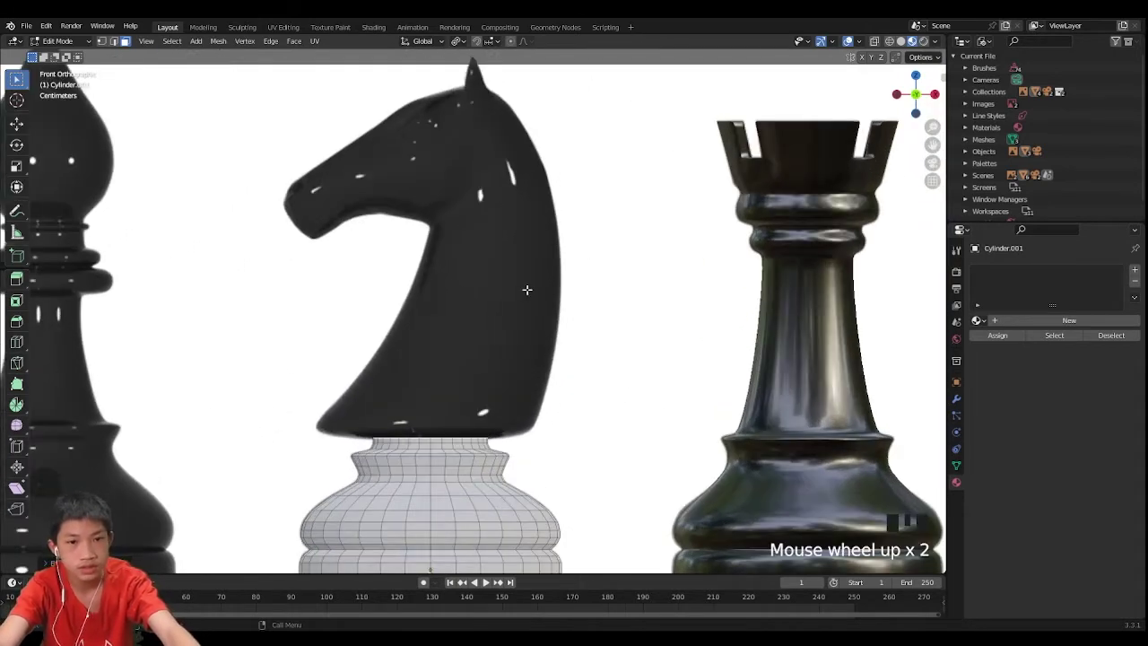
pyautogui.scroll(-1, 483, 308)
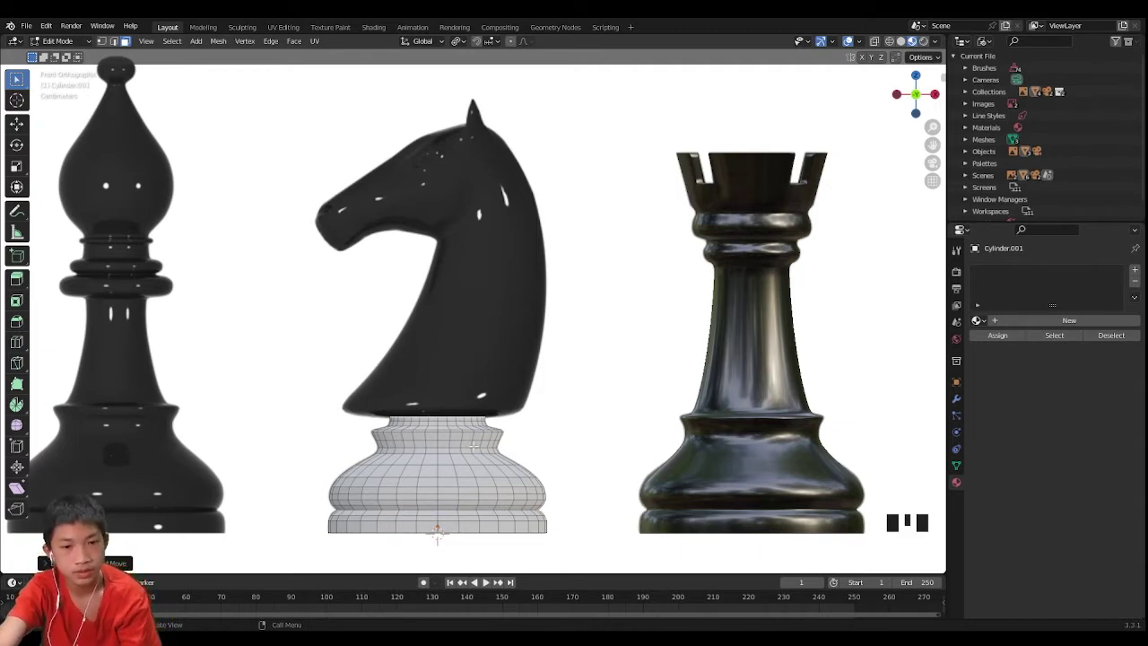
pyautogui.scroll(1, 478, 445)
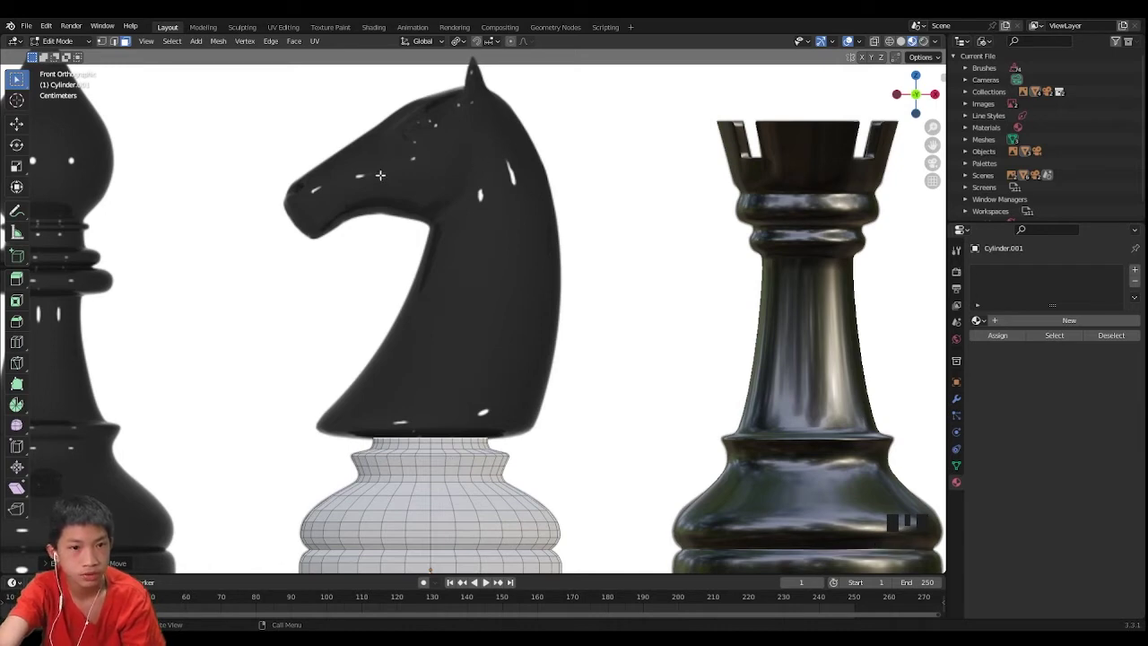
pyautogui.scroll(3, 478, 266)
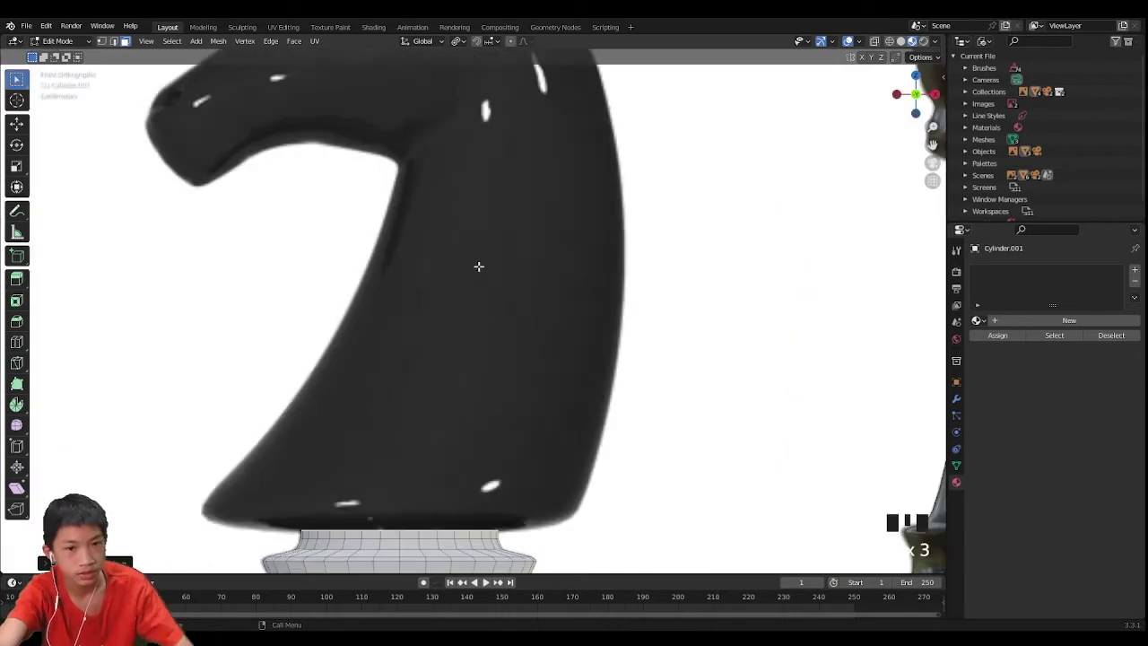
pyautogui.scroll(1, 467, 428)
pyautogui.keyDown('shift'); pyautogui.moveTo(466, 431); pyautogui.dragTo(458, 207, button='middle'); pyautogui.keyUp('shift')
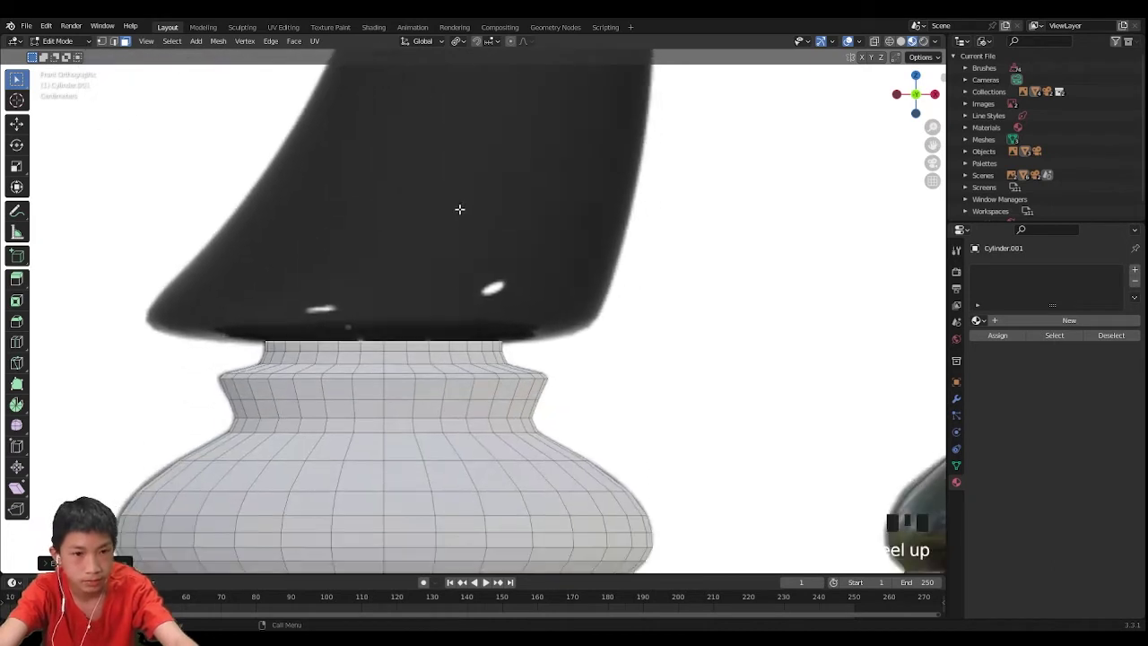
pyautogui.scroll(1, 458, 209)
pyautogui.keyDown('shift'); pyautogui.moveTo(437, 276); pyautogui.dragTo(449, 378, button='middle'); pyautogui.keyUp('shift')
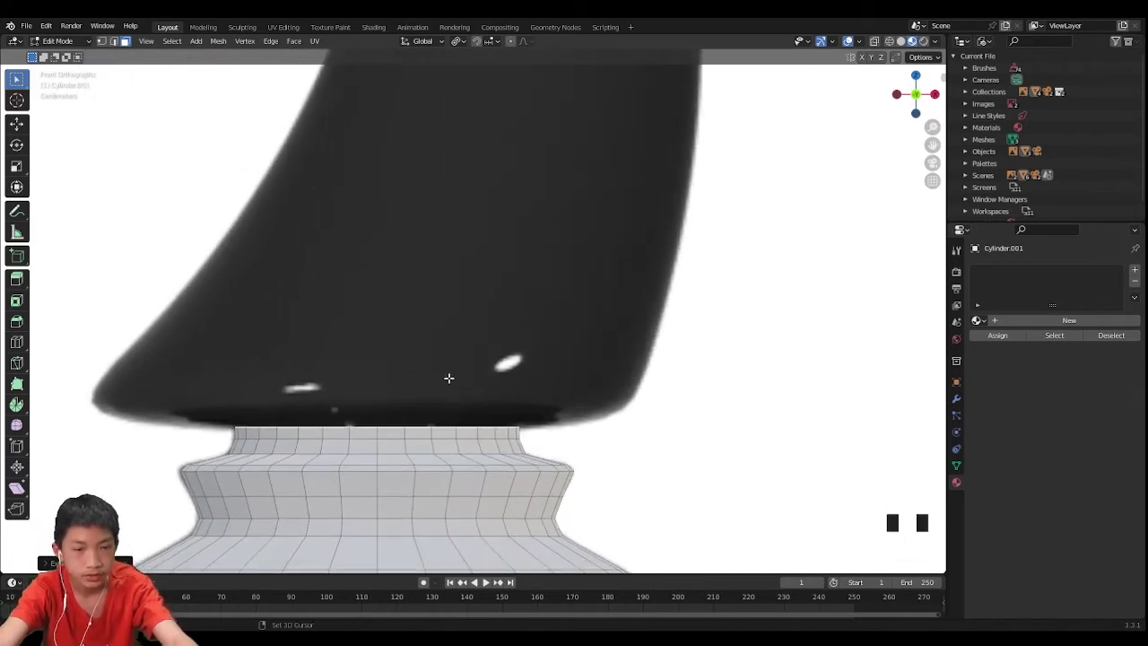
# Extrude the top face, scale it outward under the horse's body, and lower it along Z to the curved underside
pyautogui.press('g')
pyautogui.press('z')
pyautogui.click(607, 397)
pyautogui.press('s')
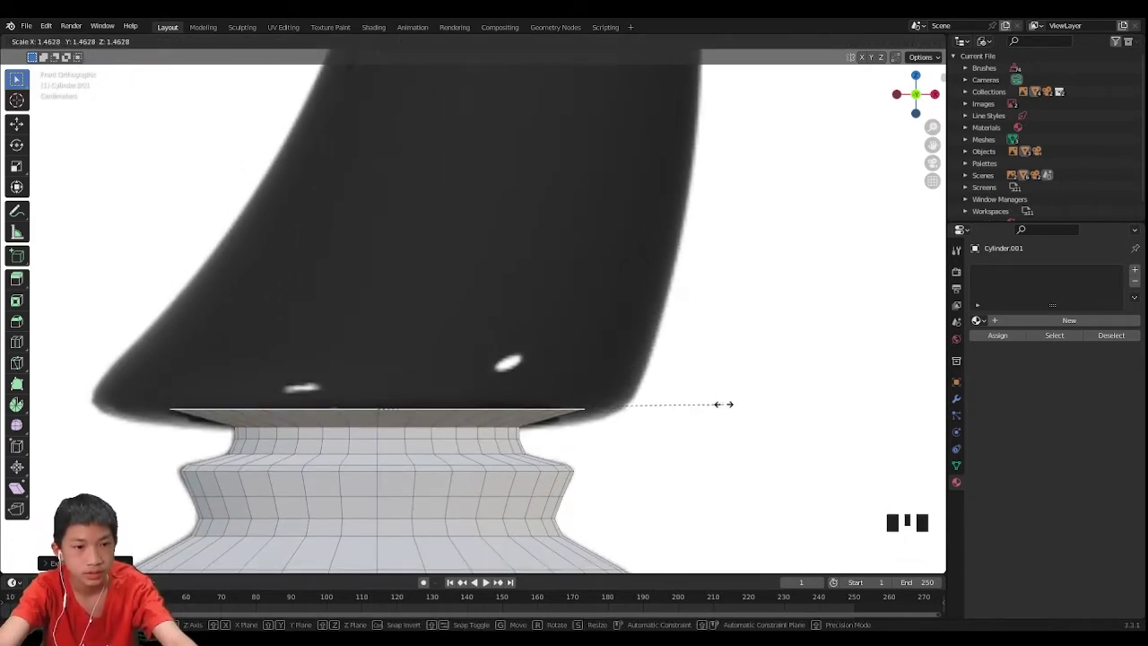
pyautogui.click(755, 372)
pyautogui.press('g')
pyautogui.press('z')
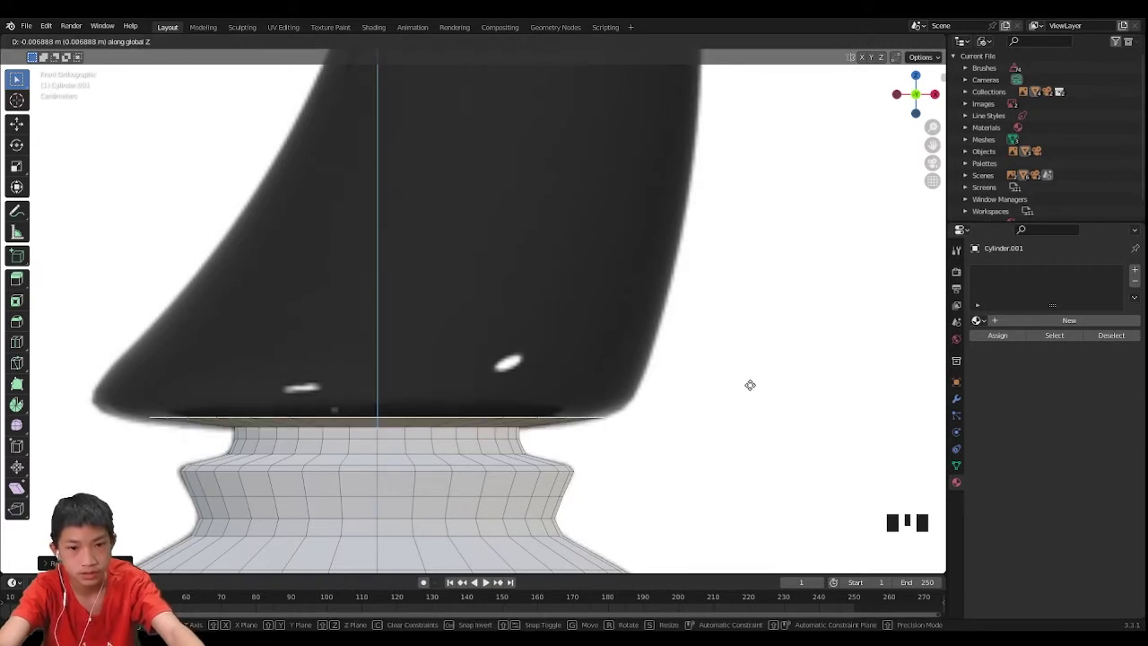
pyautogui.click(750, 382)
# Widen the flared top face, raise it along Z, and scale it by about 1.12 toward the horse body's tips
pyautogui.press('s')
pyautogui.click(795, 384)
pyautogui.press('g')
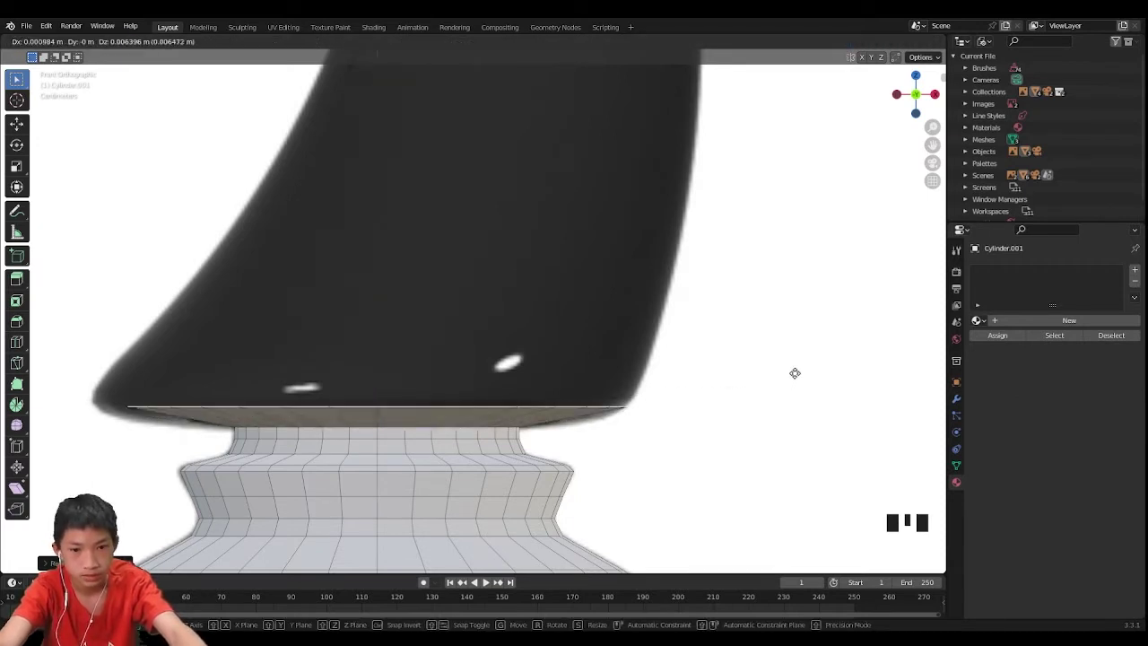
pyautogui.press('z')
pyautogui.click(794, 367)
pyautogui.press('s')
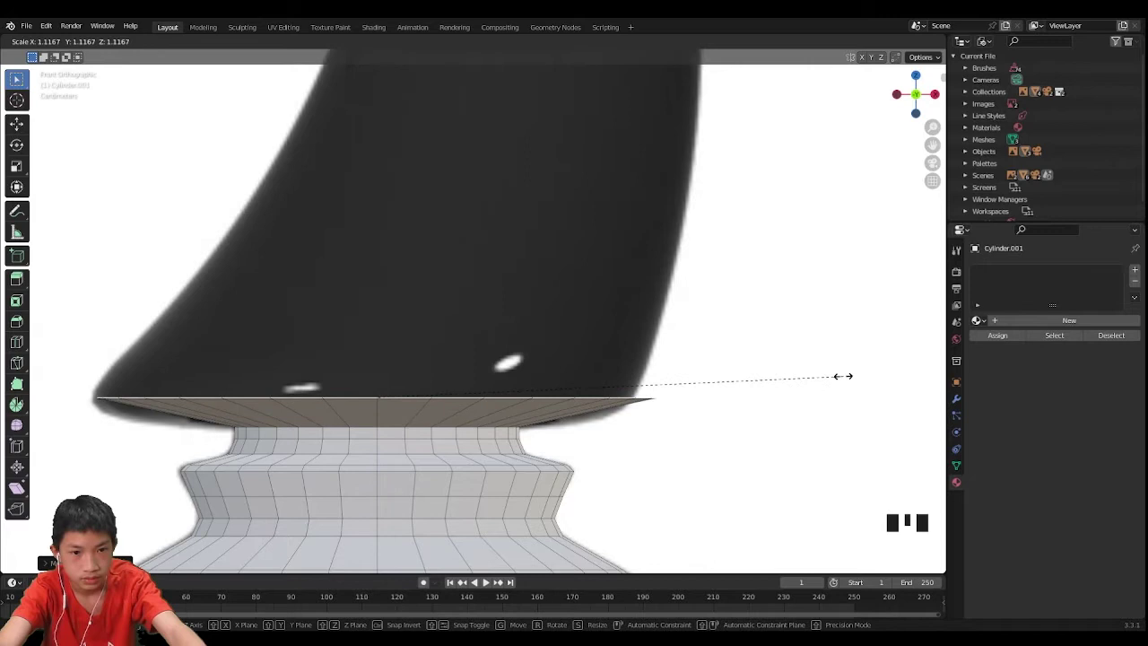
pyautogui.click(843, 376)
# Shift the flared top face along X and scale it down until both ends meet the horse body's lower outline
pyautogui.press('g')
pyautogui.press('x')
pyautogui.click(833, 376)
pyautogui.press('s')
pyautogui.click(816, 375)
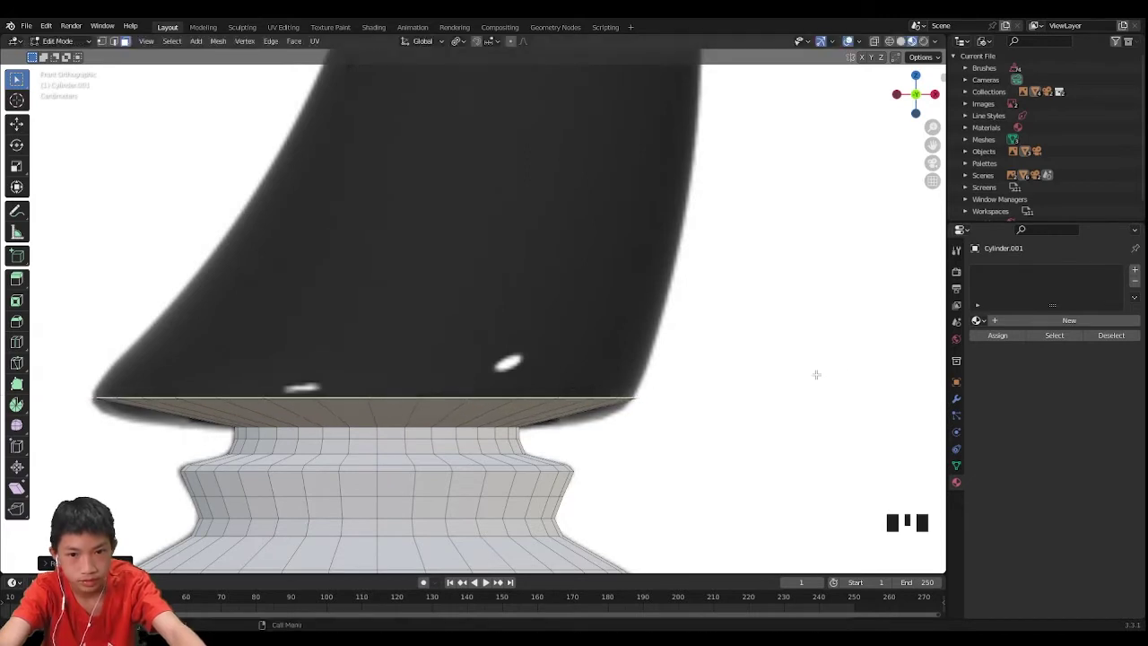
pyautogui.scroll(1, 810, 378)
pyautogui.scroll(-2, 771, 402)
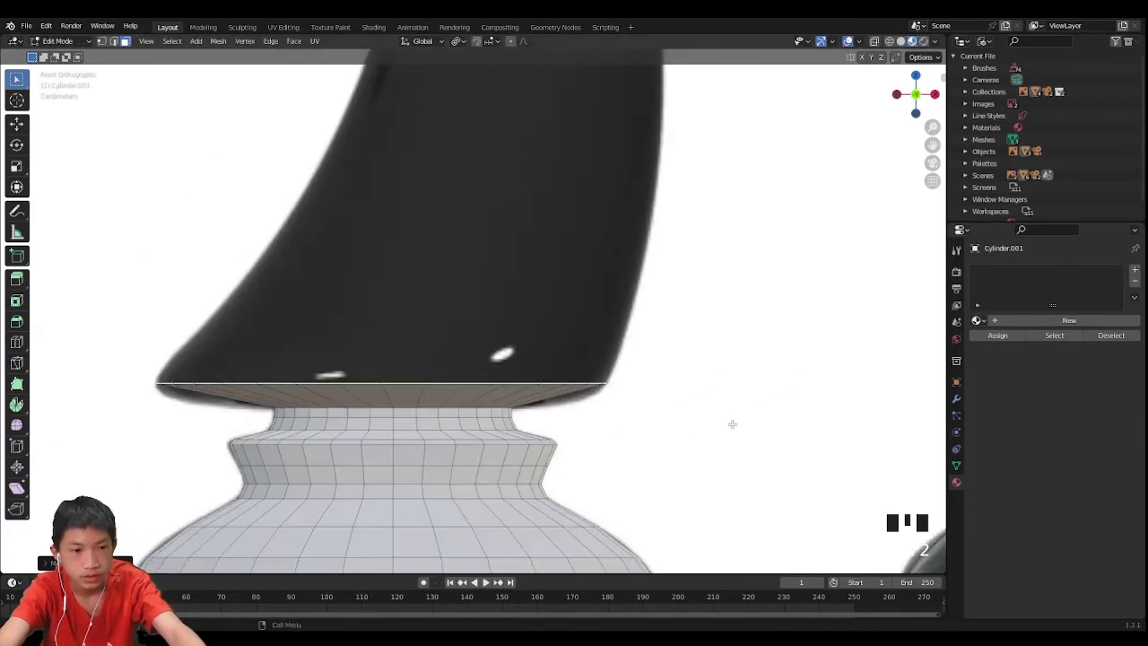
pyautogui.press('g')
pyautogui.press('x')
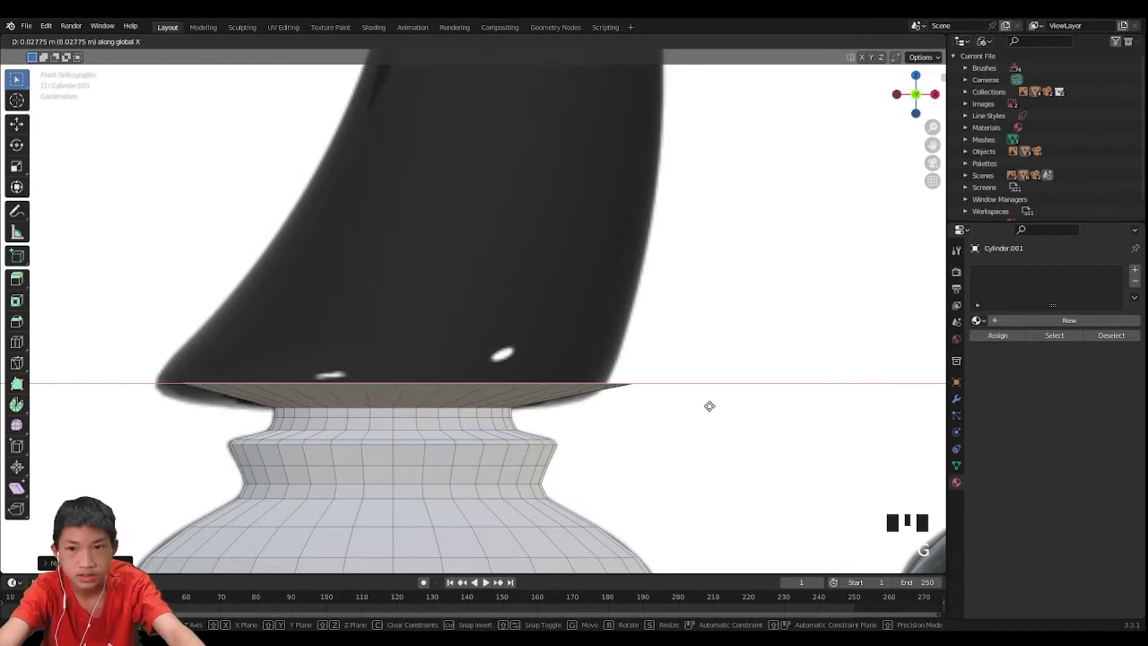
pyautogui.click(662, 402)
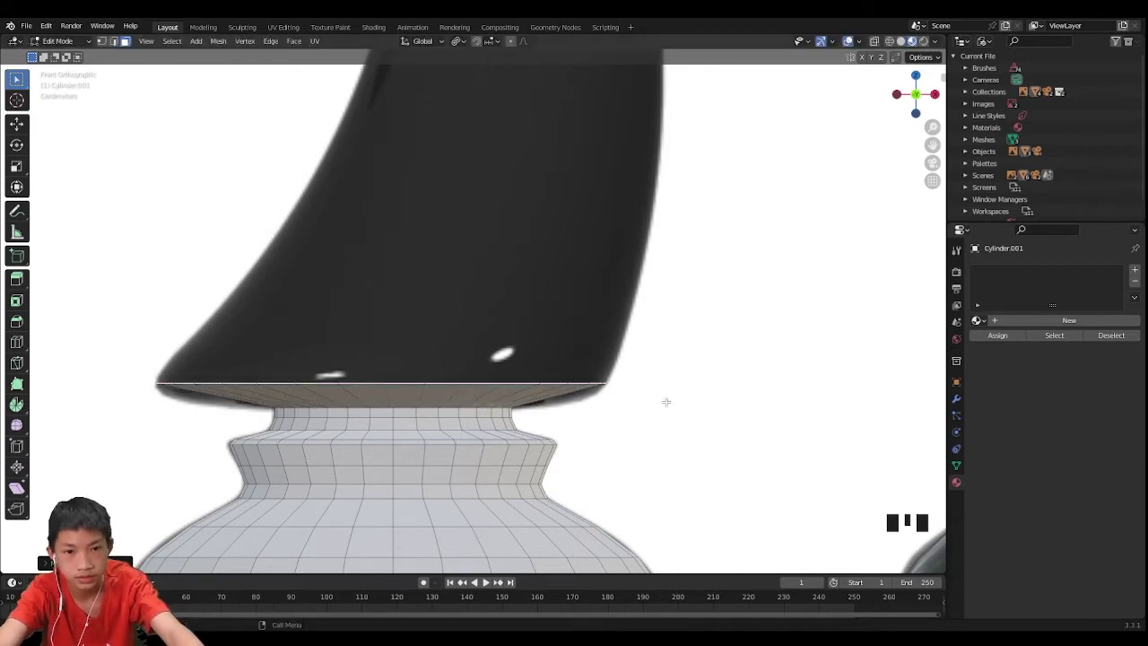
# Add a loop cut midway around the flared section and scale it outward by about 1.12
pyautogui.scroll(2, 650, 404)
pyautogui.keyDown('shift'); pyautogui.moveTo(627, 417); pyautogui.dragTo(690, 400, button='middle'); pyautogui.keyUp('shift')
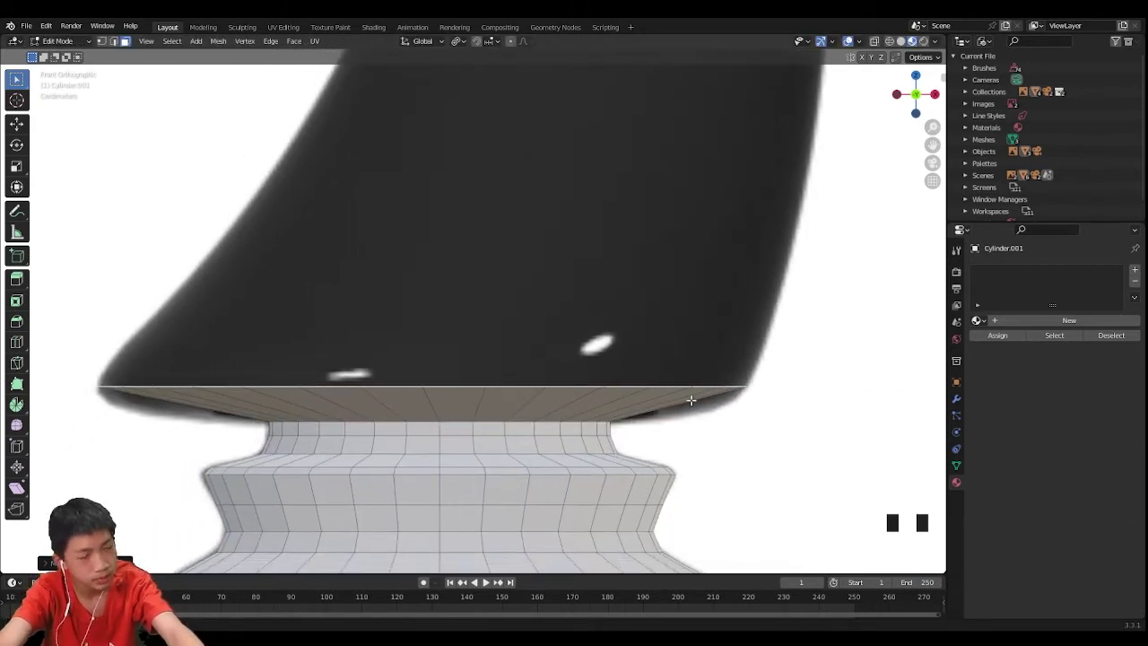
pyautogui.keyDown('alt'); pyautogui.click(681, 425); pyautogui.keyUp('alt')
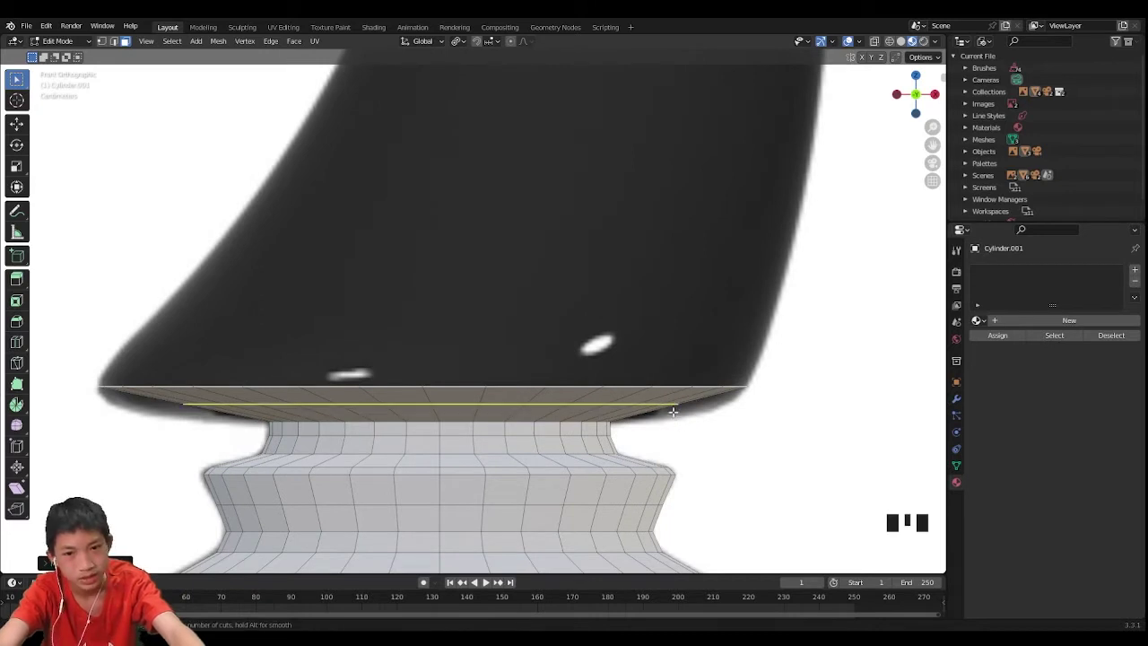
pyautogui.press('s')
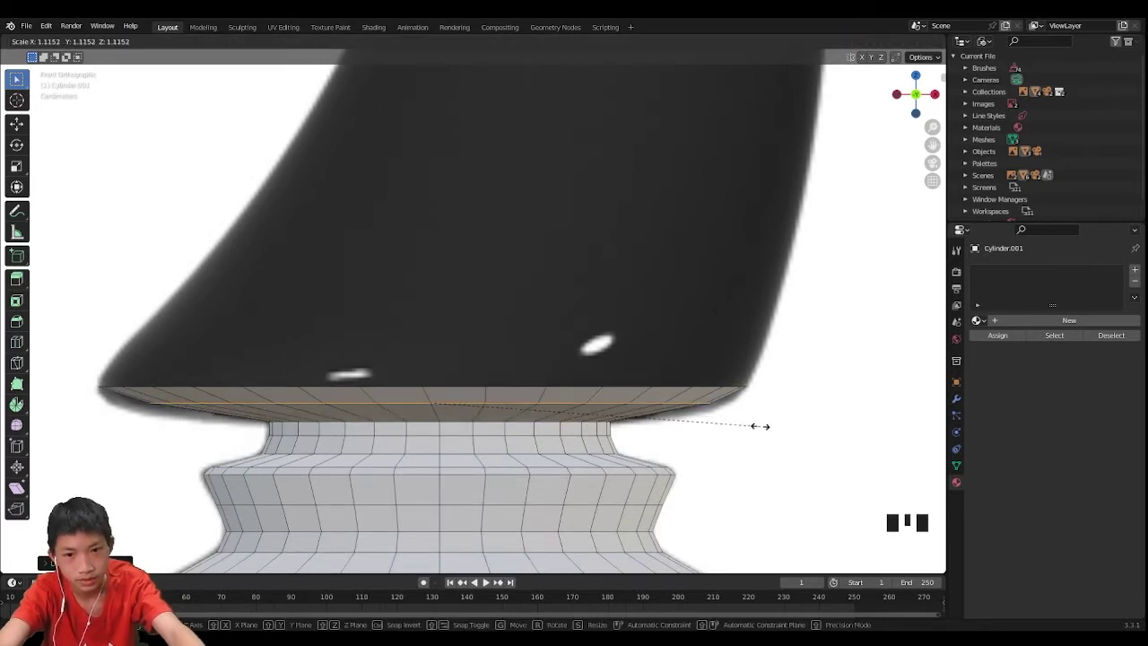
pyautogui.click(758, 423)
# Lower the new edge loop along Z, scale it wider, and shift it along X to follow the body's rounded underside
pyautogui.press('g')
pyautogui.press('z')
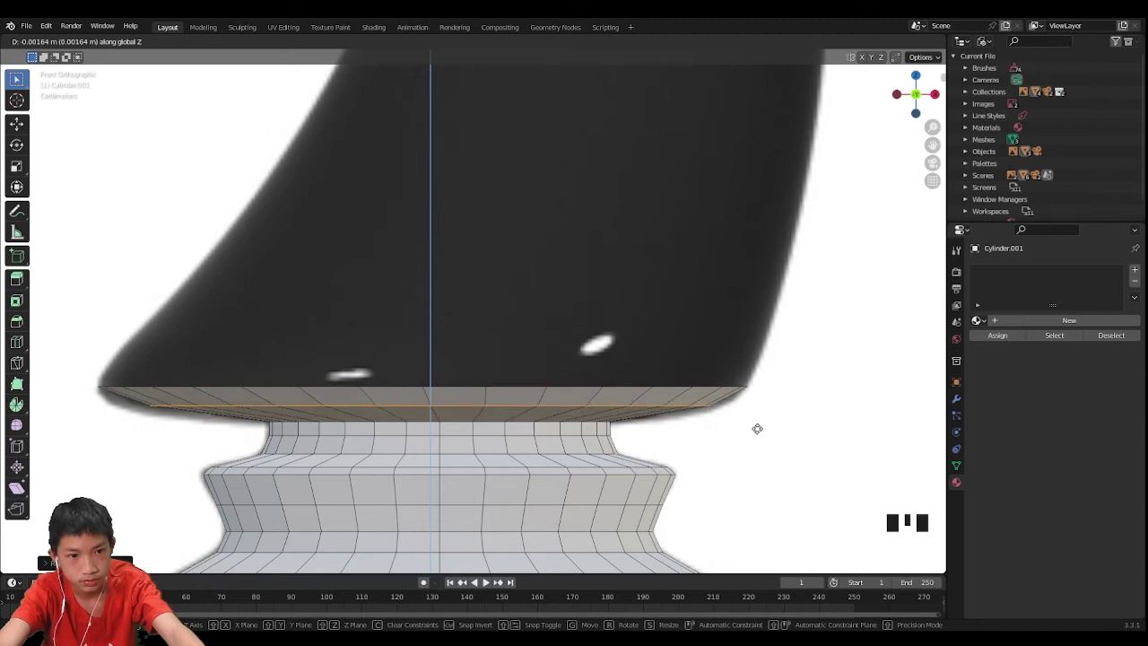
pyautogui.press('s')
pyautogui.press('g')
pyautogui.press('x')
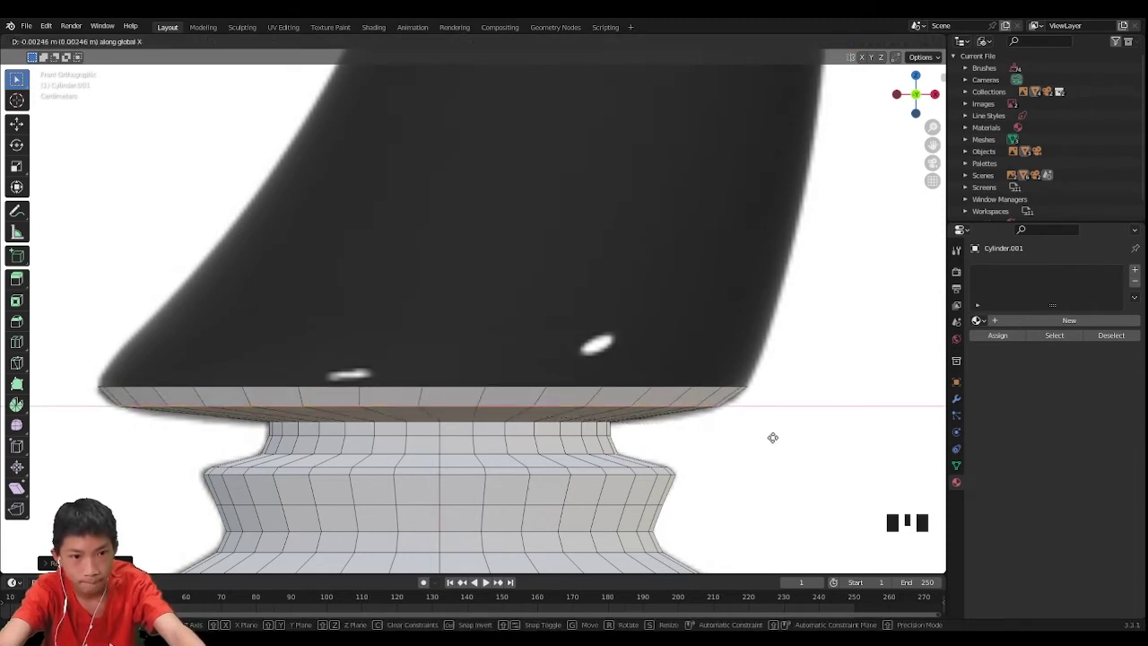
pyautogui.click(772, 438)
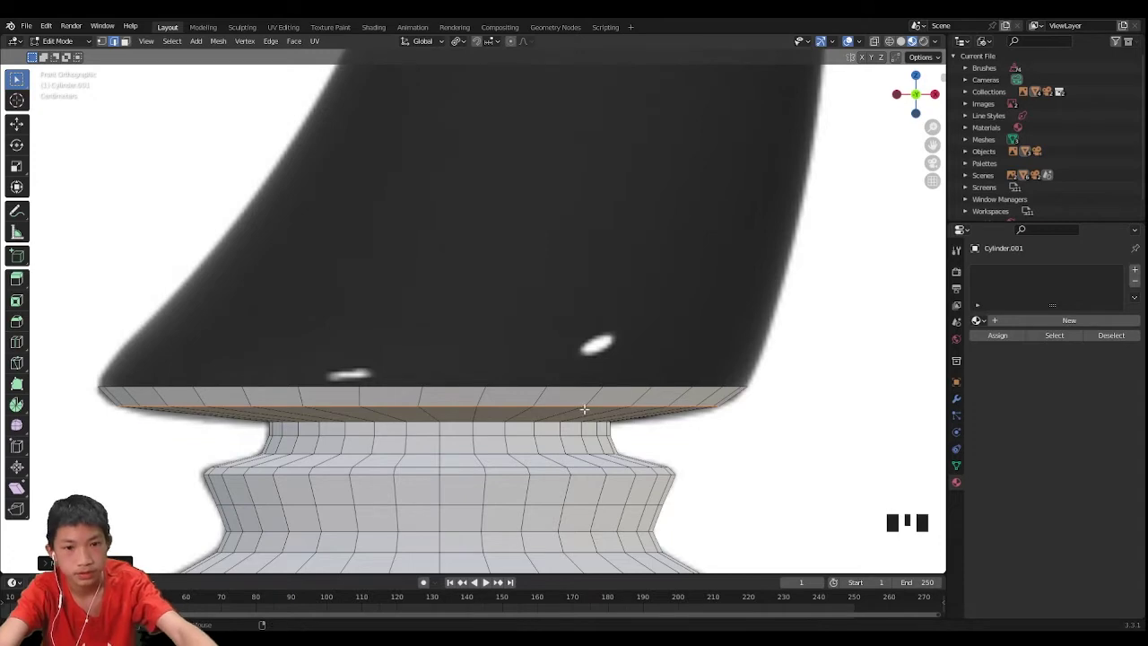
# Check the flared top in perspective, return to the front view, and select the top rim's edges in edge select mode
pyautogui.moveTo(567, 381); pyautogui.dragTo(570, 406, button='middle')
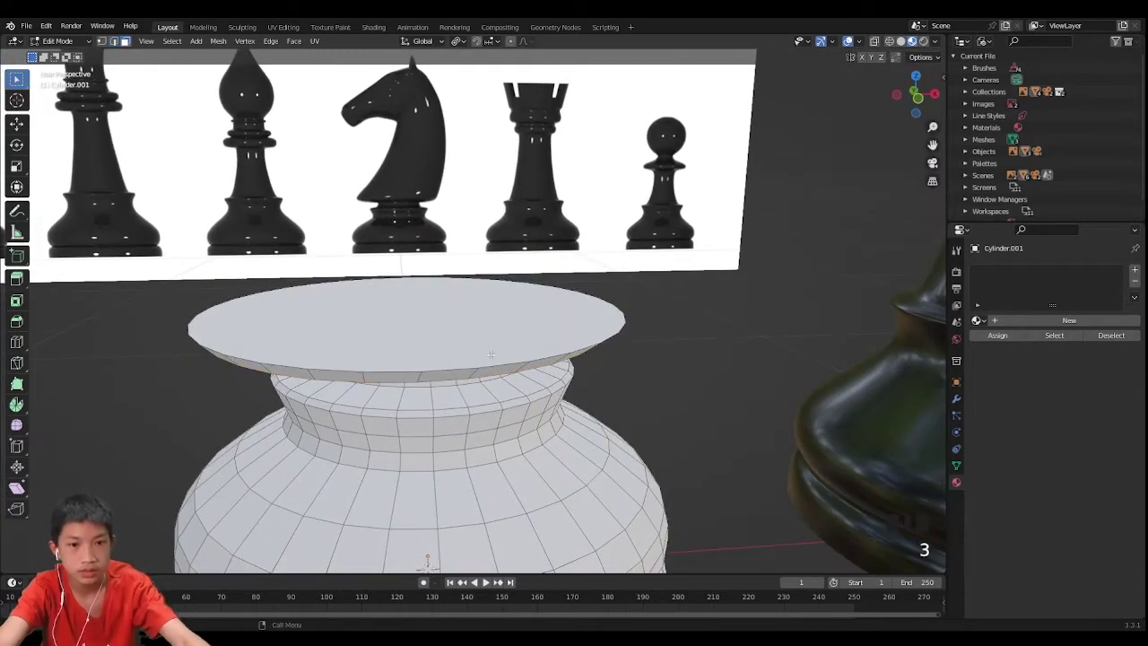
pyautogui.click(917, 105)
pyautogui.scroll(3, 671, 217)
pyautogui.scroll(-2, 633, 253)
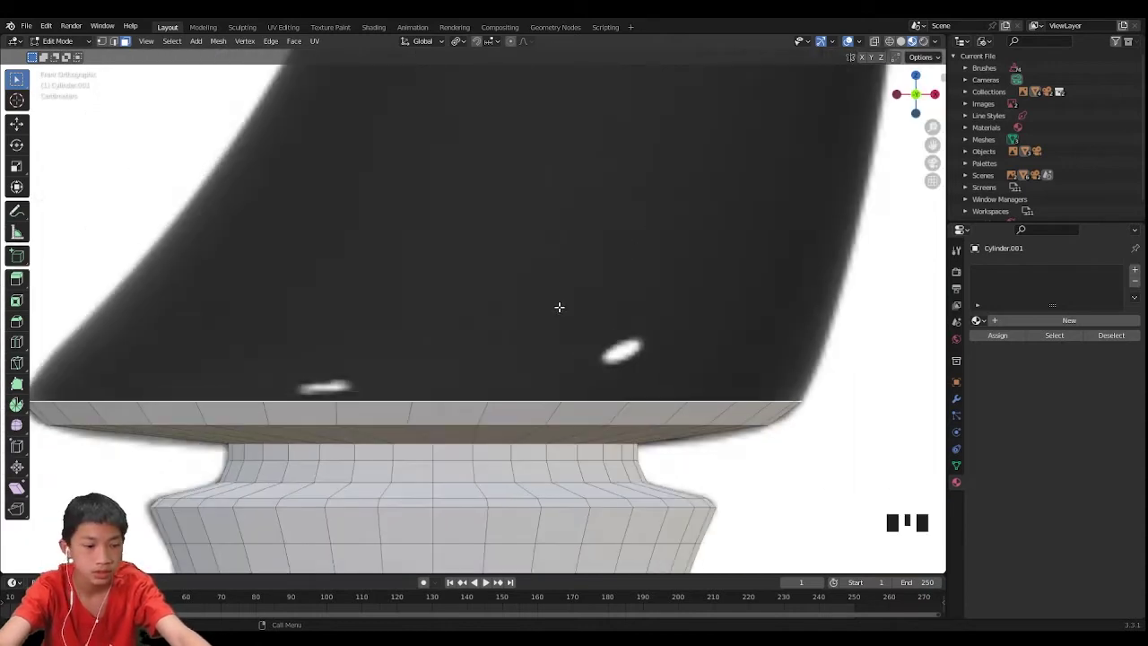
pyautogui.press('2')
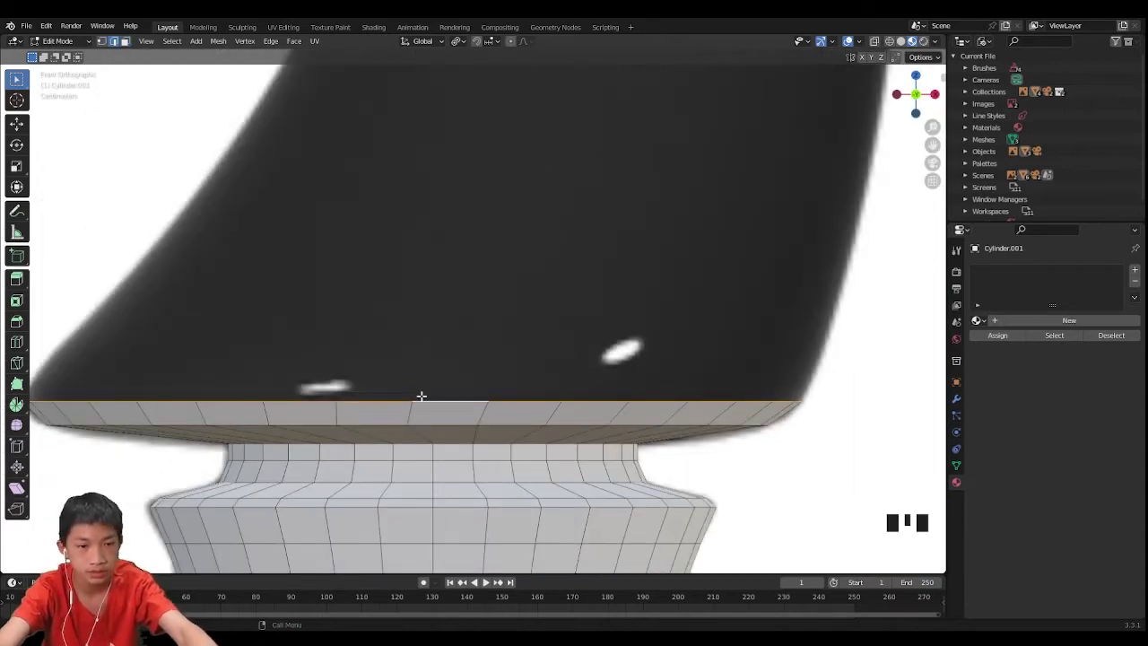
pyautogui.press('g')
pyautogui.rightClick(427, 351)
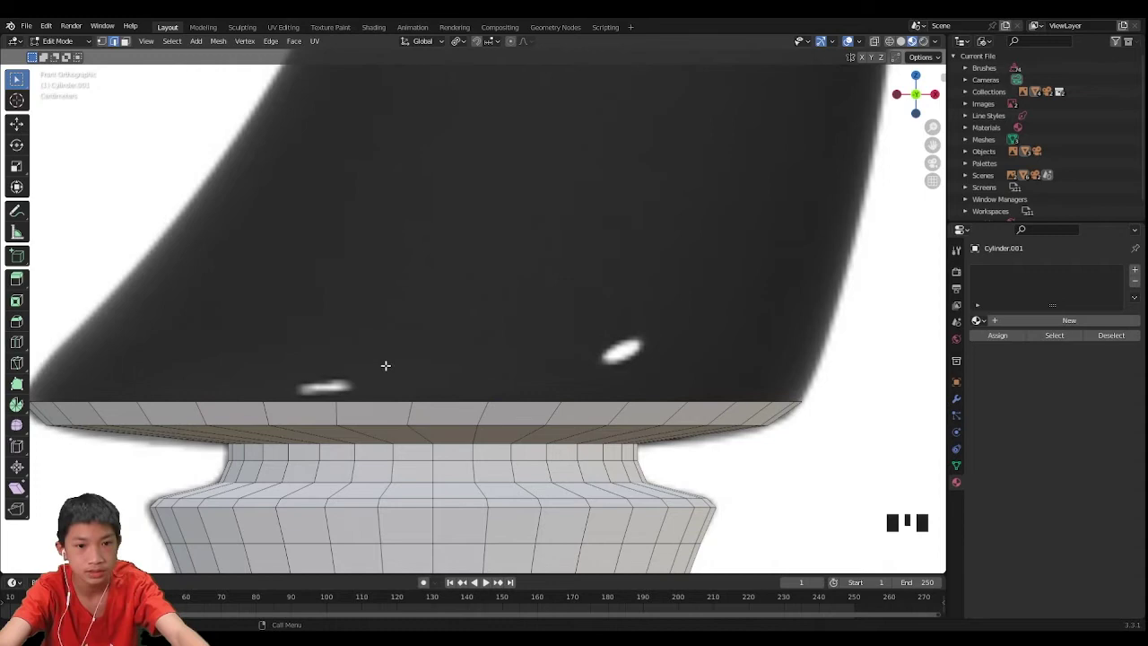
pyautogui.press('g')
pyautogui.rightClick(423, 344)
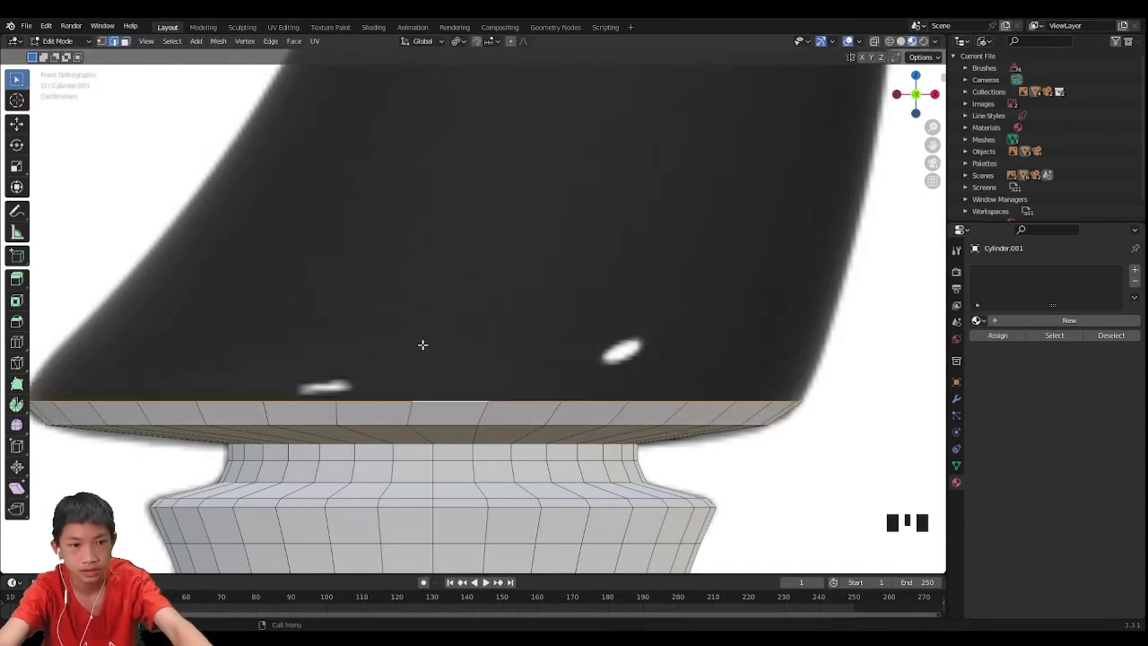
# Extrude the top rim up into the horse's body, tilt it down toward the back, and scale it by about 0.85
pyautogui.scroll(2, 422, 349)
pyautogui.scroll(-5, 424, 357)
pyautogui.scroll(4, 446, 348)
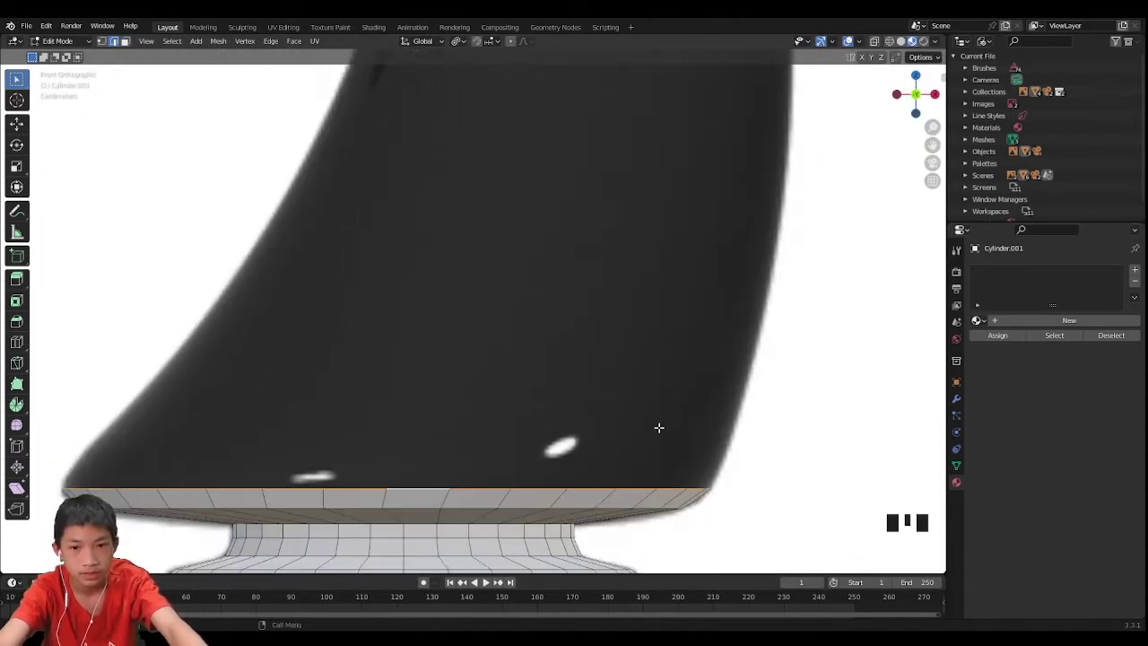
pyautogui.press('e')
pyautogui.click(717, 306)
pyautogui.press('r')
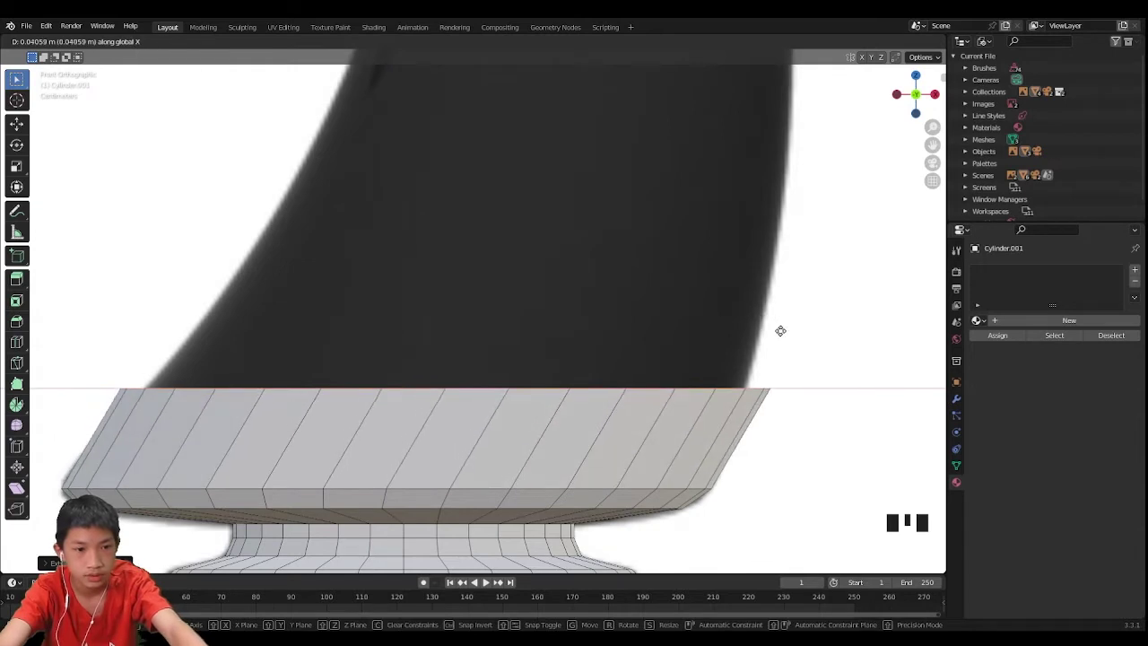
pyautogui.click(777, 371)
pyautogui.press('s')
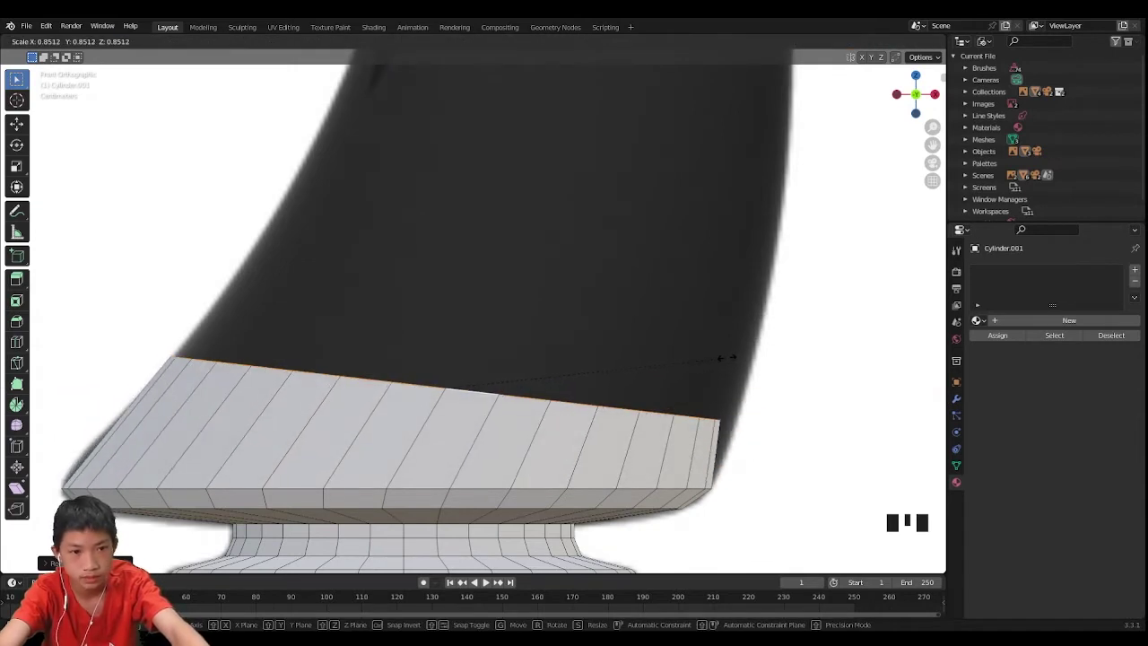
pyautogui.click(734, 355)
# Tilt the extruded rim further, then move and scale it slightly until both ends meet the horse body's outline
pyautogui.scroll(-3, 734, 355)
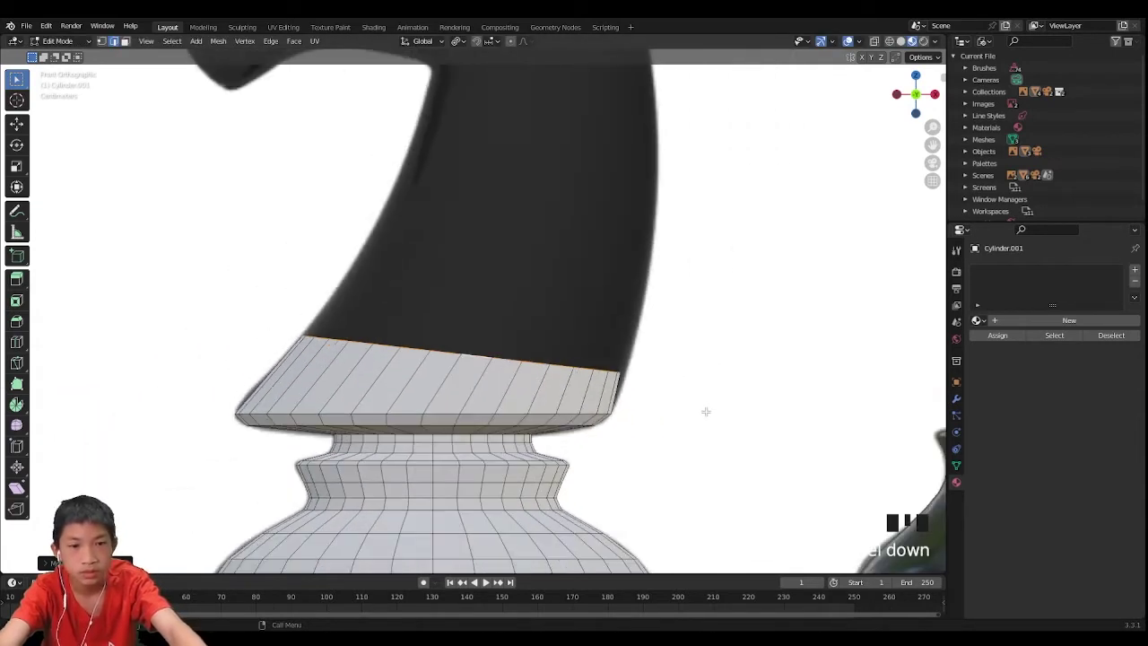
pyautogui.scroll(-3, 432, 355)
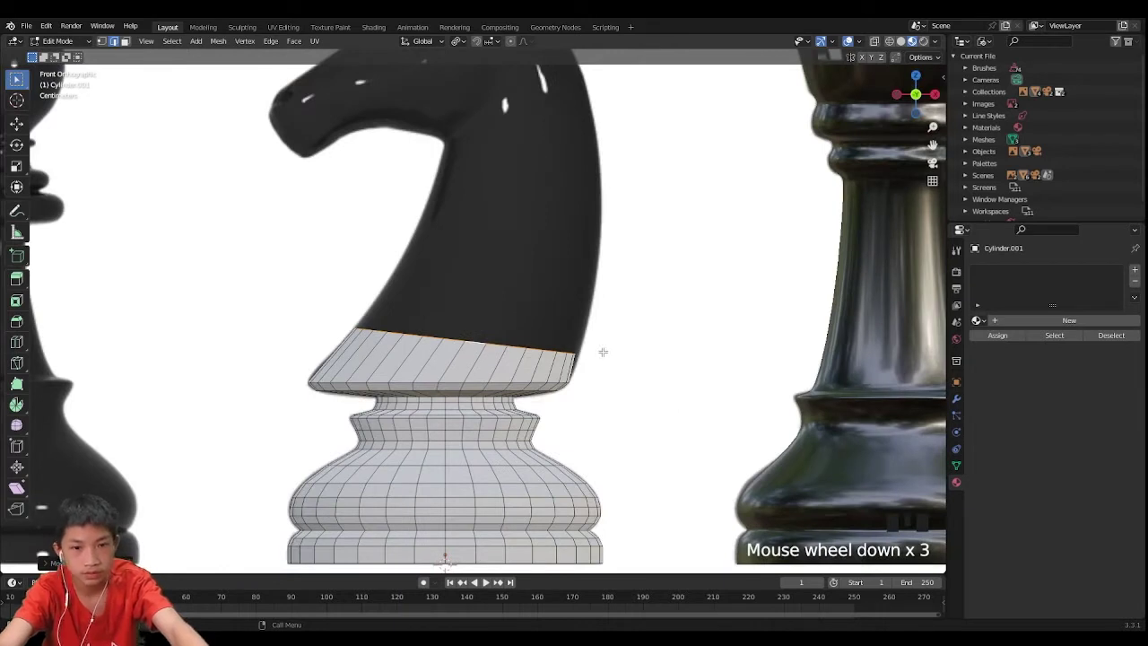
pyautogui.press('r')
pyautogui.press('g')
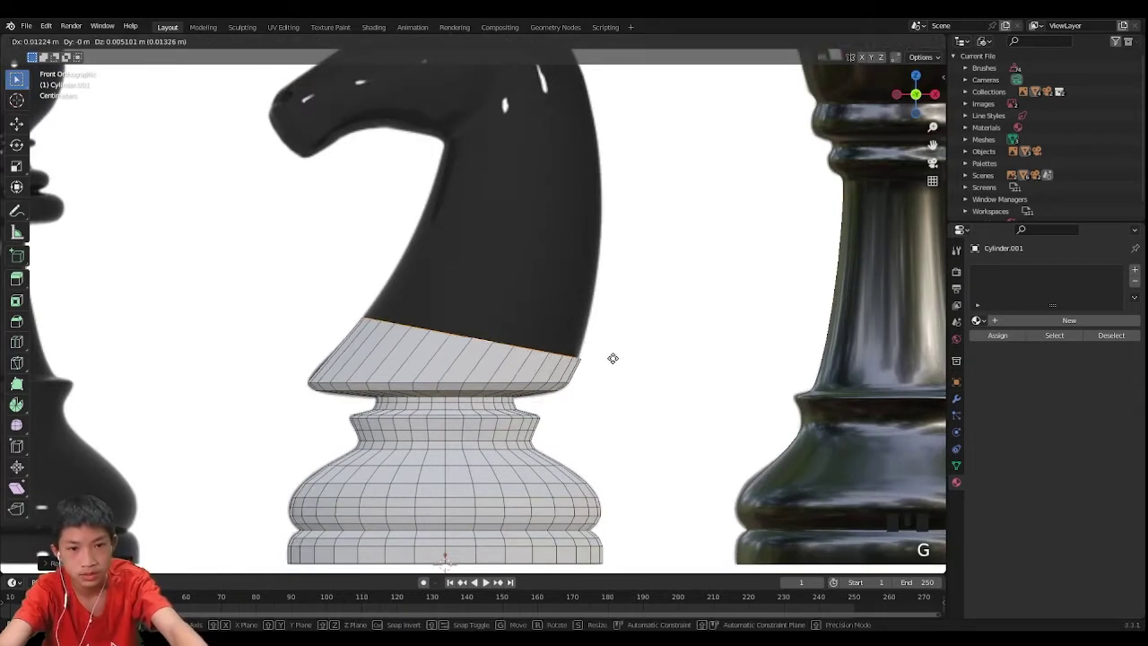
pyautogui.press('r')
pyautogui.press('s')
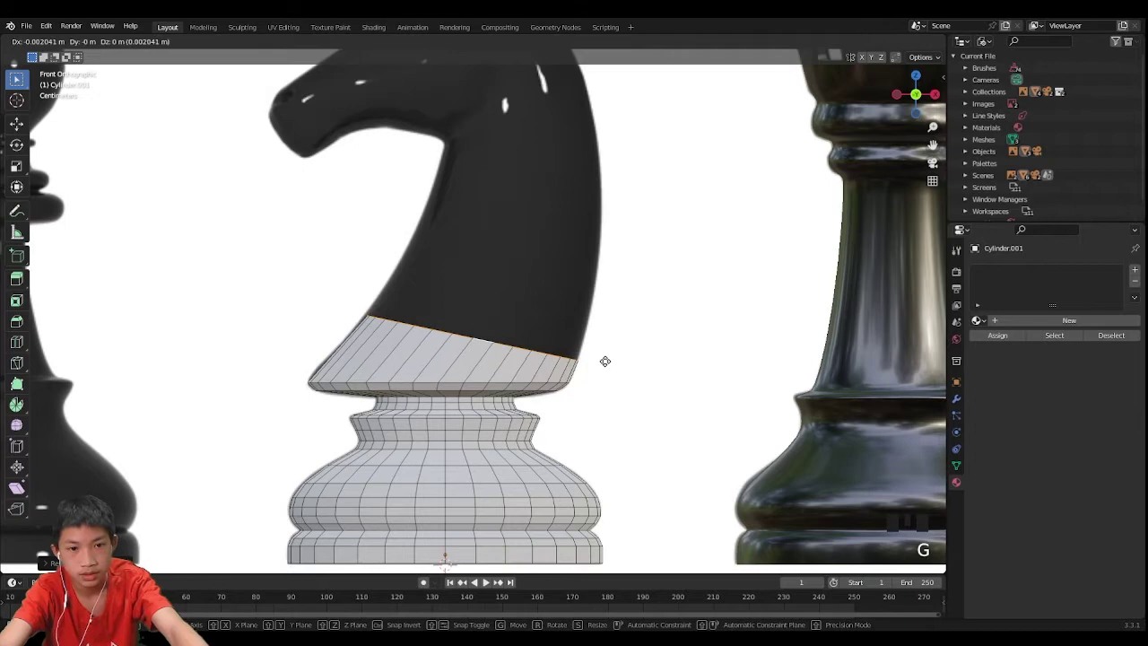
pyautogui.click(606, 360)
pyautogui.press('s')
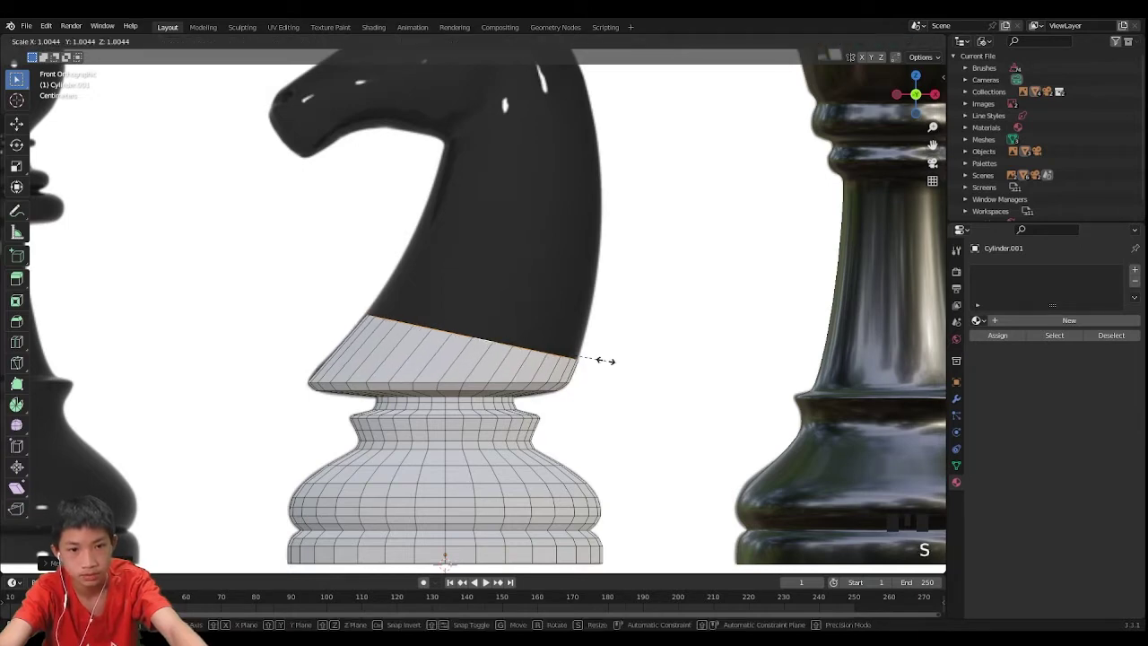
pyautogui.click(606, 361)
# Extrude the tilted rim further up the horse's body, move it back over the silhouette, and rotate it closer to horizontal
pyautogui.scroll(-2, 549, 363)
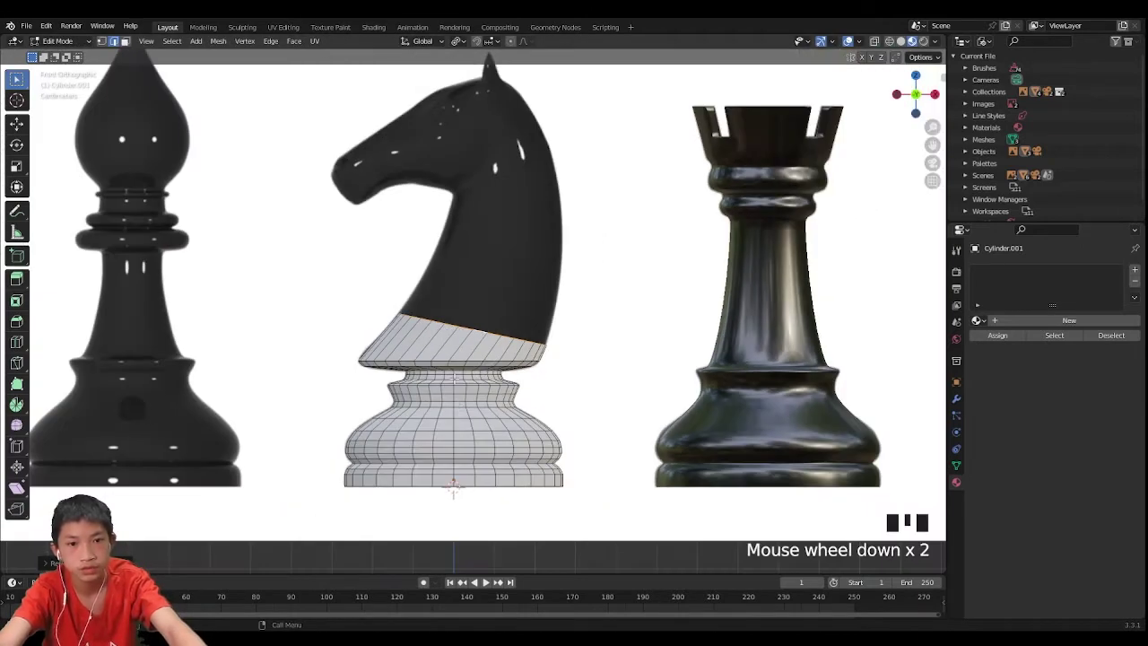
pyautogui.scroll(3, 571, 238)
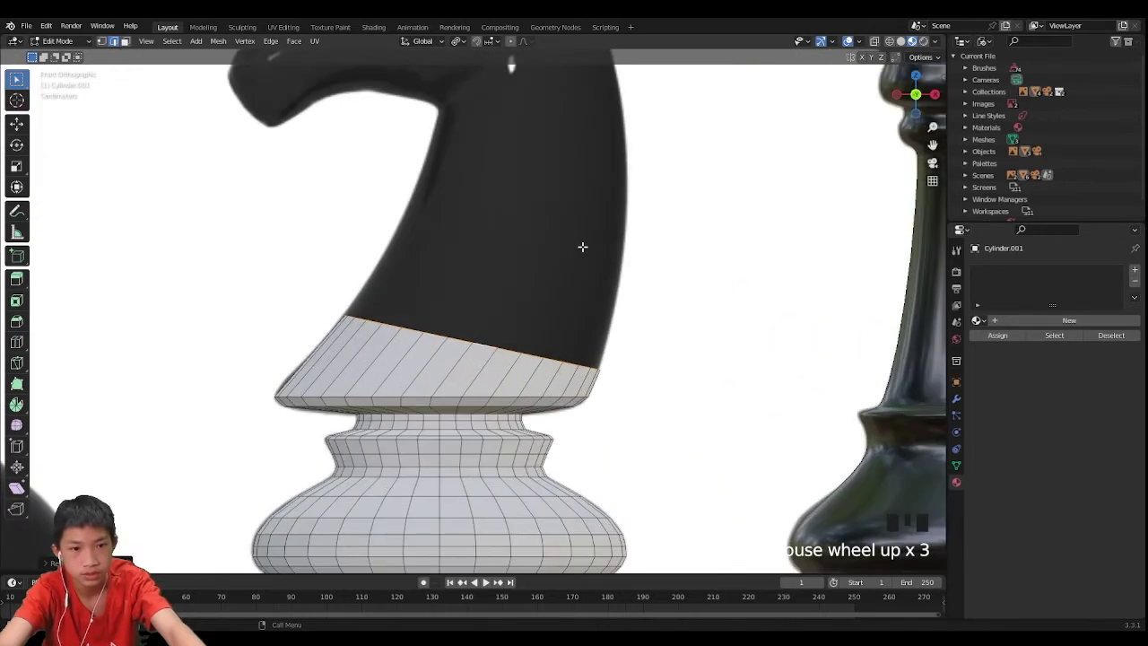
pyautogui.keyDown('shift'); pyautogui.moveTo(584, 246); pyautogui.dragTo(520, 336, button='middle'); pyautogui.keyUp('shift')
pyautogui.scroll(3, 521, 335)
pyautogui.press('e')
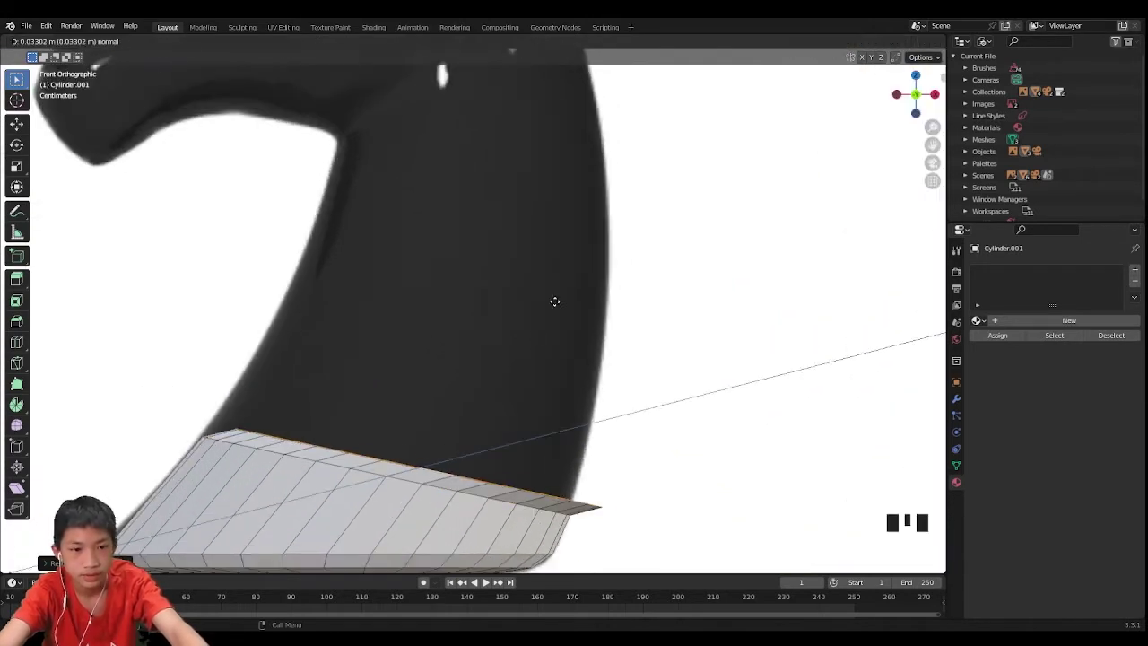
pyautogui.press('z')
pyautogui.click(586, 118)
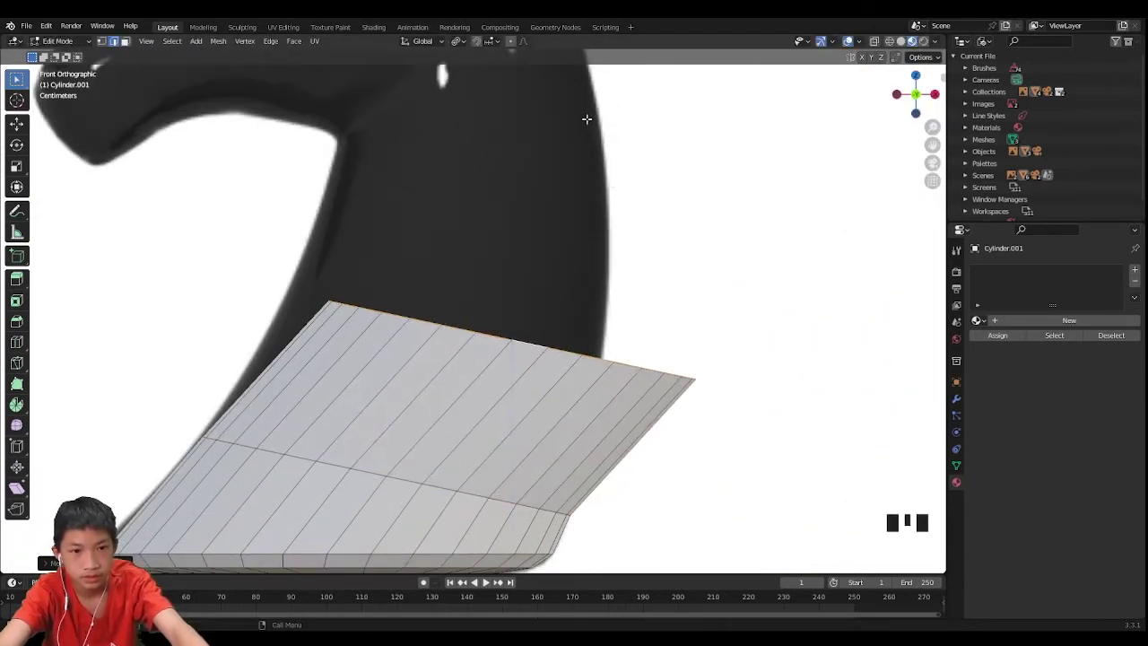
pyautogui.press('g')
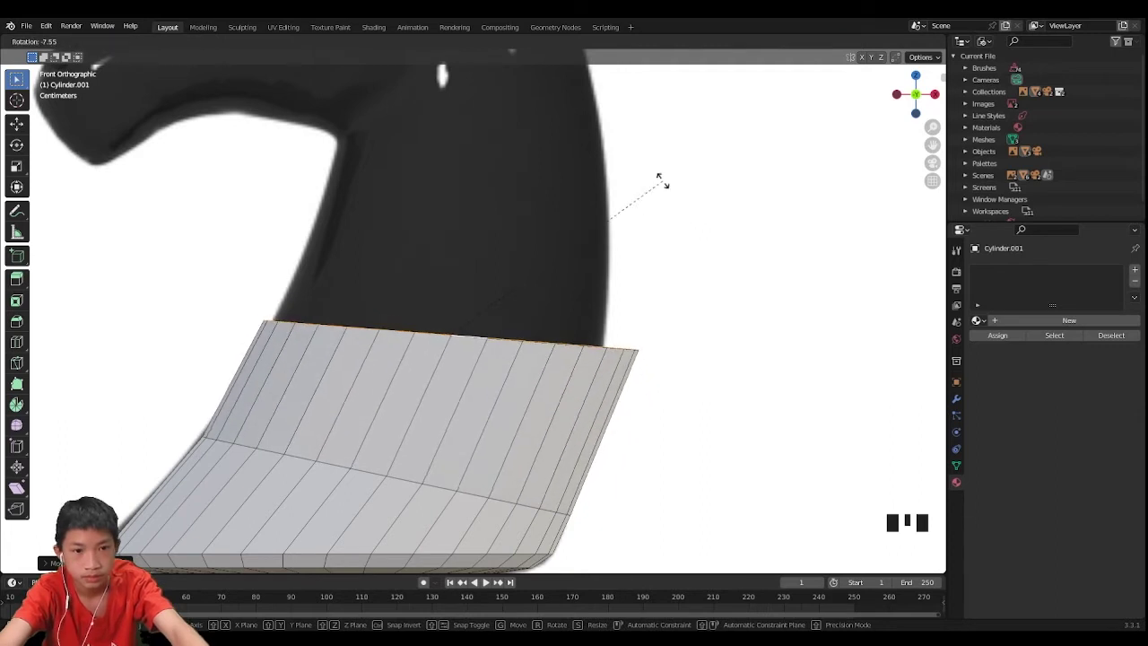
pyautogui.click(622, 201)
# Extrude another section from the top rim and move it up to the neck just below the horse's jaw
pyautogui.keyDown('shift'); pyautogui.moveTo(607, 224); pyautogui.dragTo(608, 349, button='middle'); pyautogui.keyUp('shift')
pyautogui.press('e')
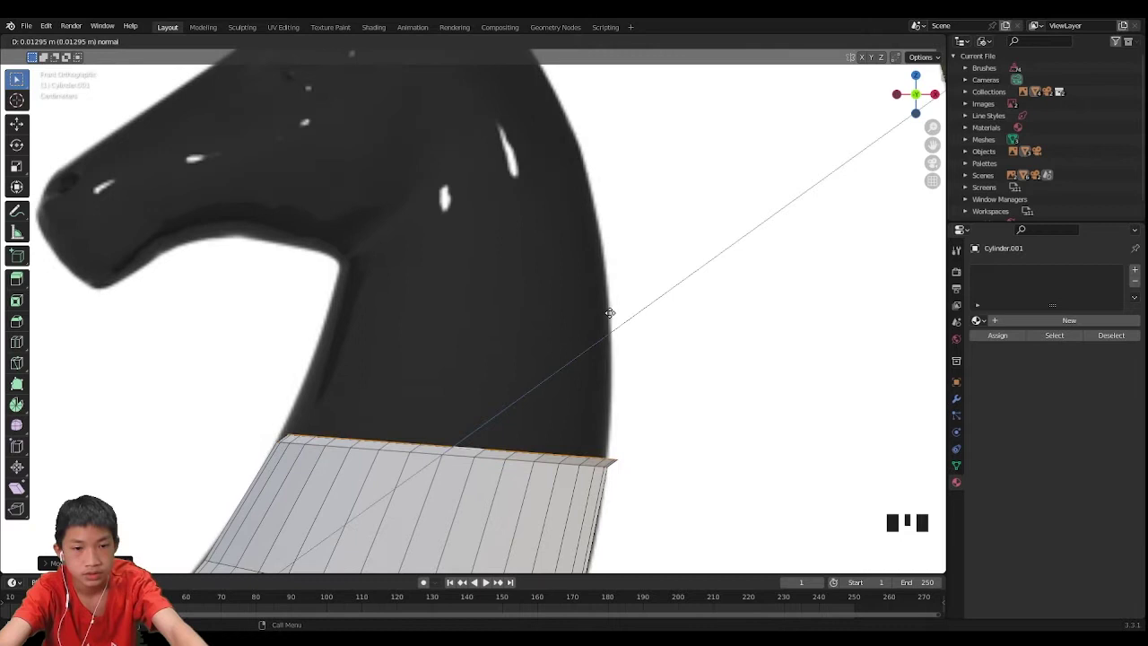
pyautogui.click(663, 184)
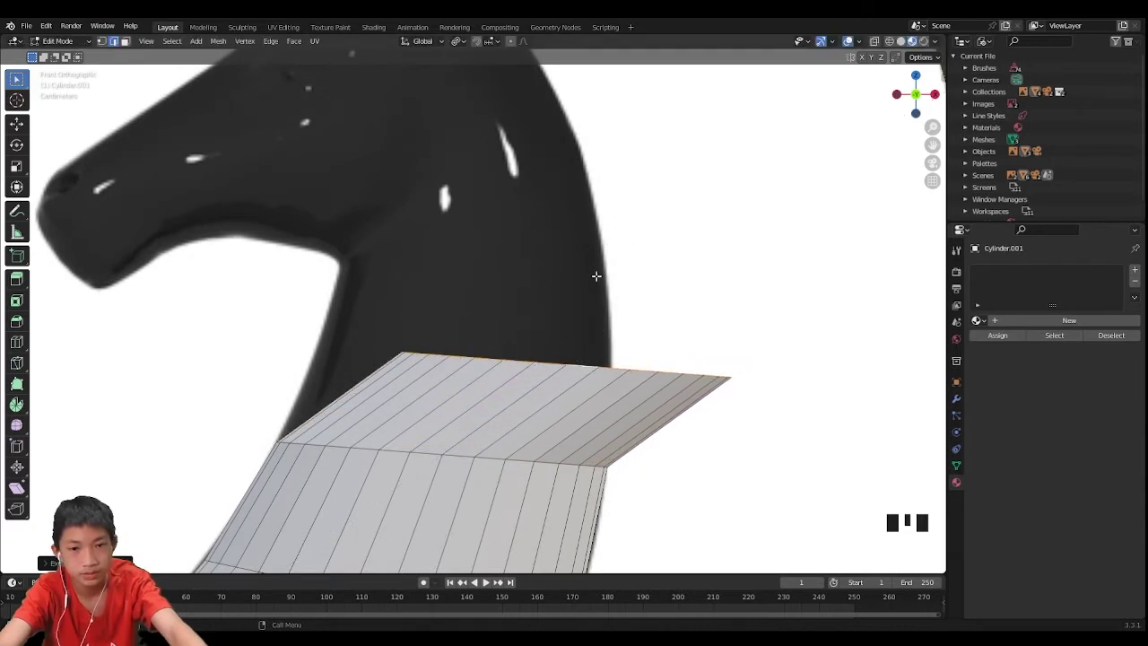
pyautogui.scroll(-2, 544, 356)
pyautogui.press('g')
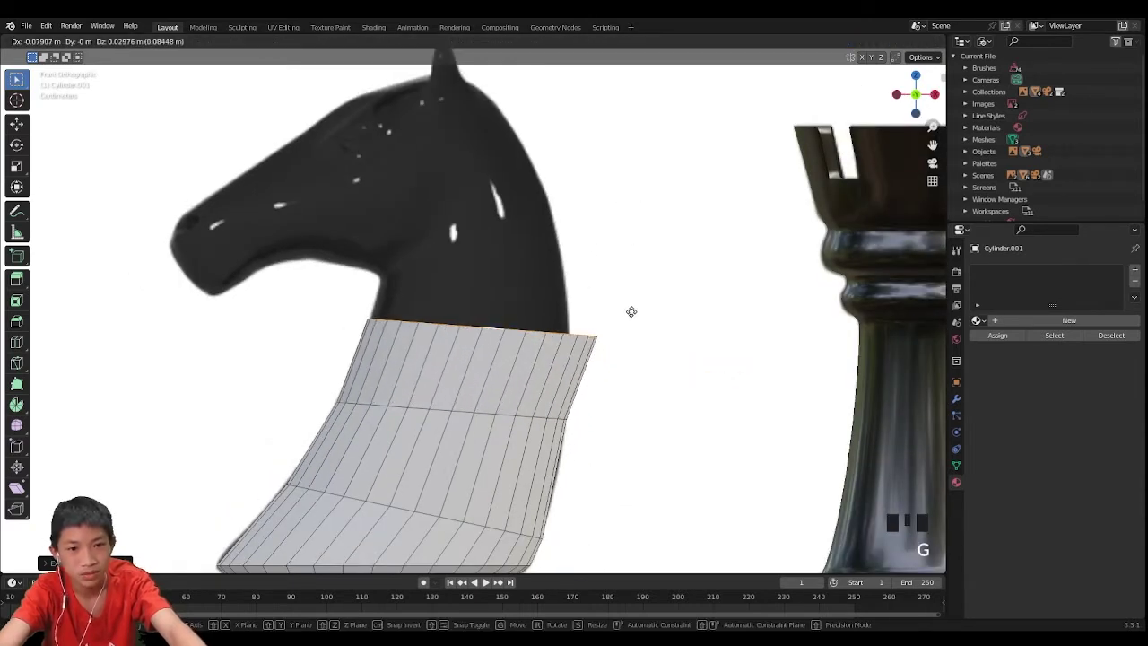
pyautogui.click(626, 311)
# Rotate the new rim so its back end sits higher, then scale and move it to fit the neck's outline
pyautogui.press('r')
pyautogui.click(617, 292)
pyautogui.scroll(4, 609, 295)
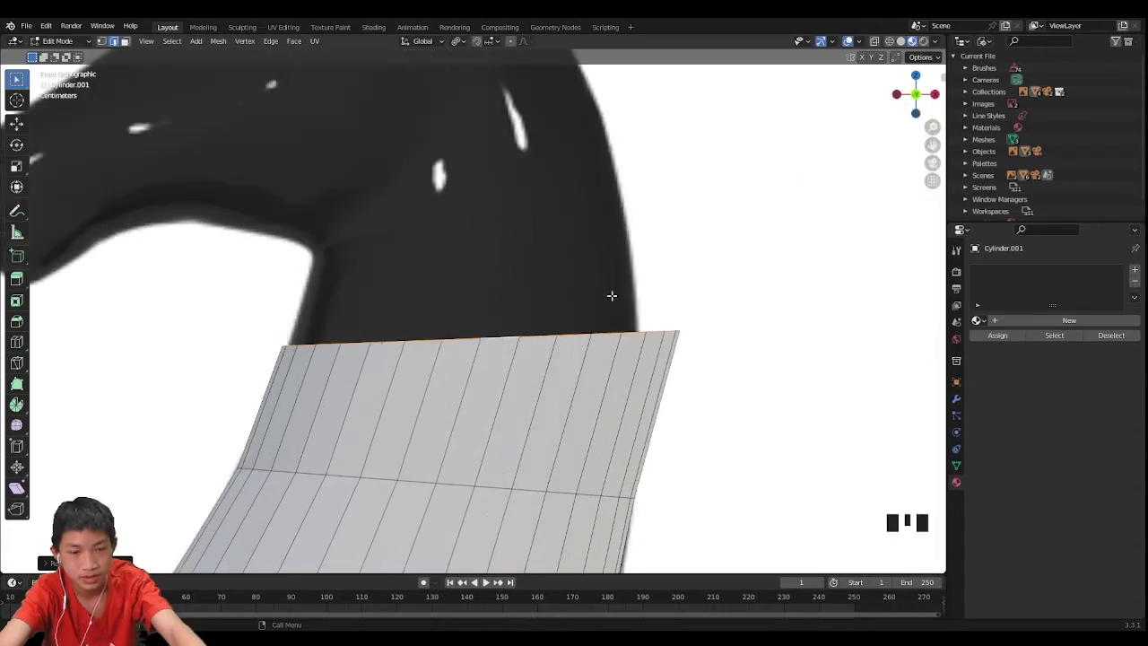
pyautogui.press('s')
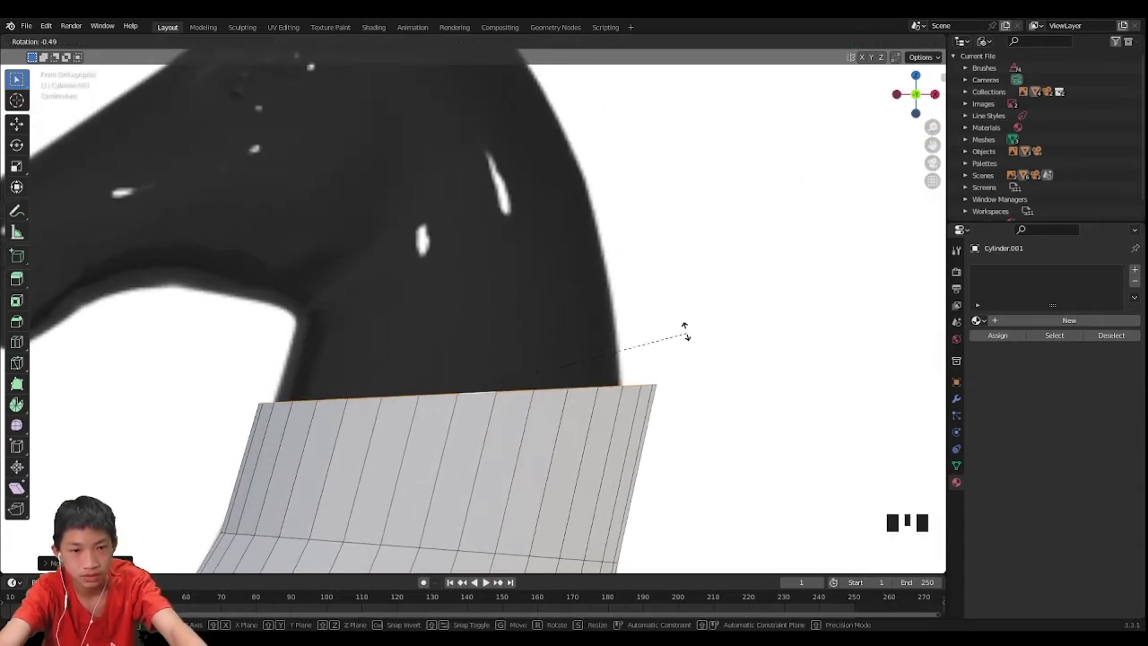
pyautogui.click(633, 333)
# Extrude the neck's top rim up to the horse's throat, tilt its back end upward, and scale it to the neck's outline
pyautogui.keyDown('shift'); pyautogui.moveTo(634, 333); pyautogui.dragTo(636, 431, button='middle'); pyautogui.keyUp('shift')
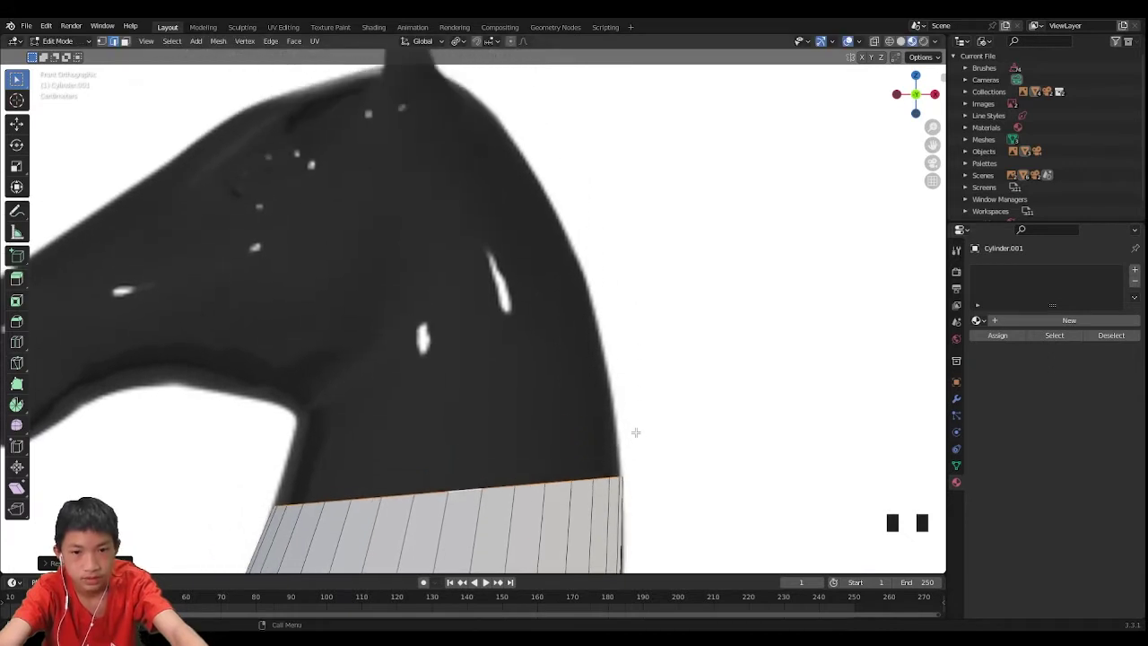
pyautogui.press('e')
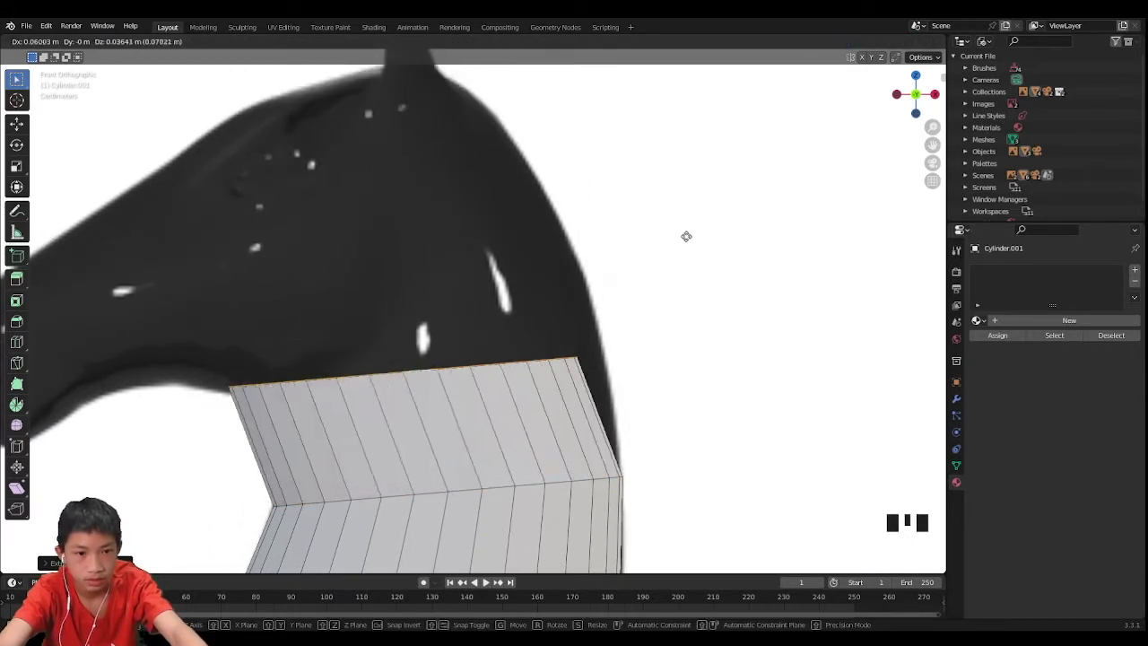
pyautogui.click(720, 218)
pyautogui.press('r')
pyautogui.click(707, 155)
pyautogui.press('s')
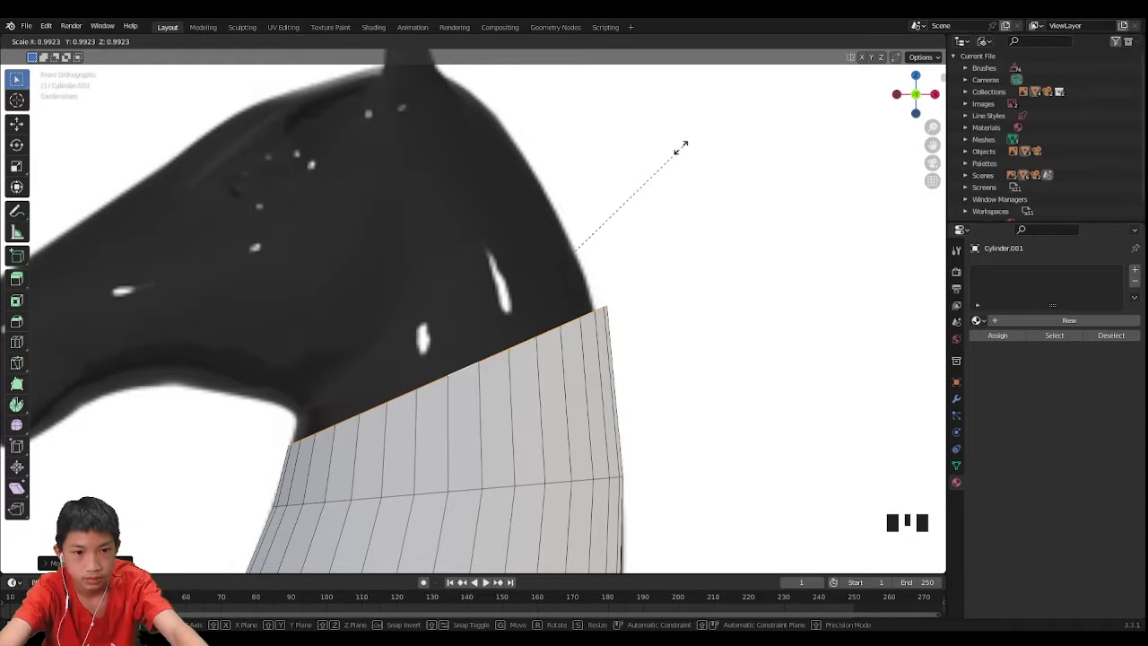
pyautogui.click(663, 156)
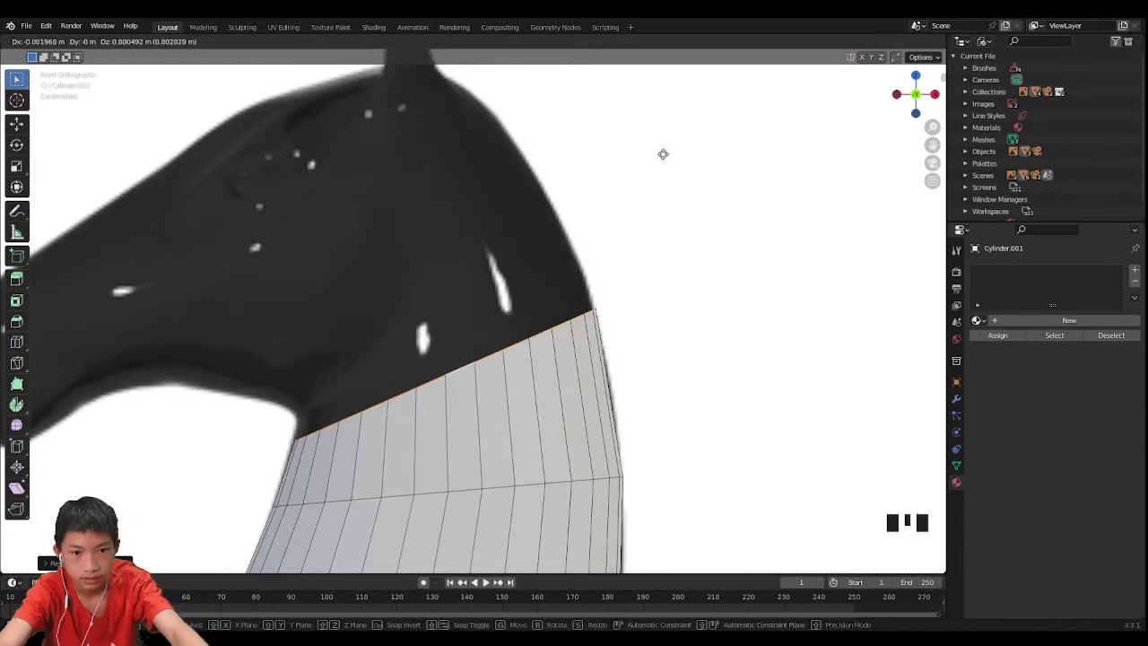
# Extrude a short section above the throat, tilt it further, then scale and move it so both ends meet the silhouette
pyautogui.press('e')
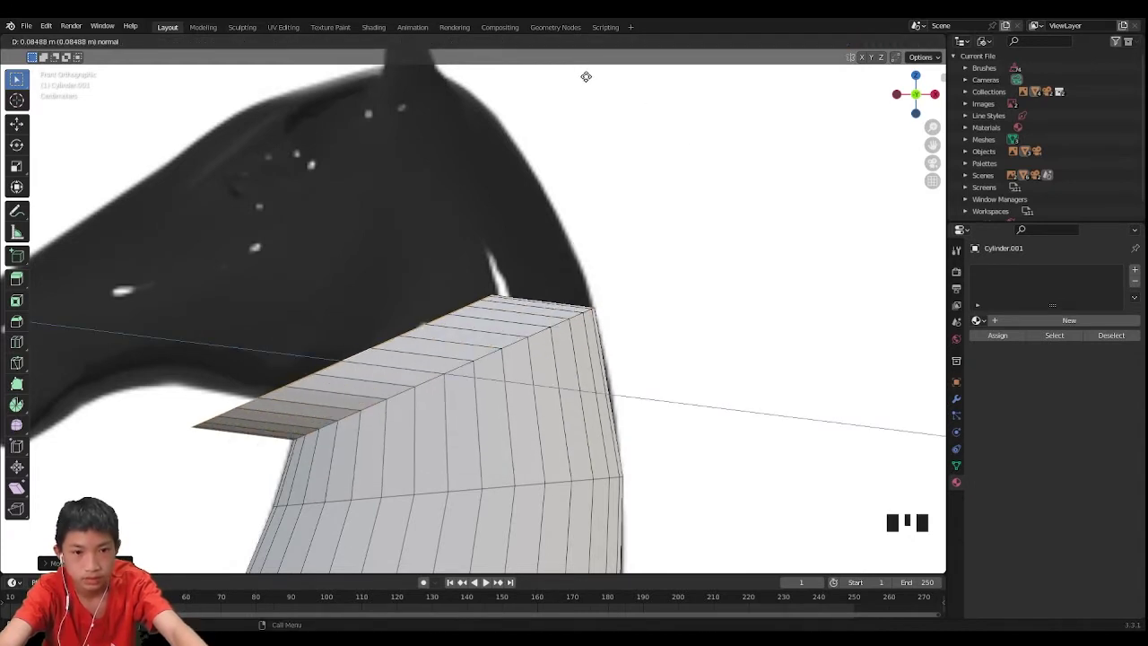
pyautogui.click(678, 548)
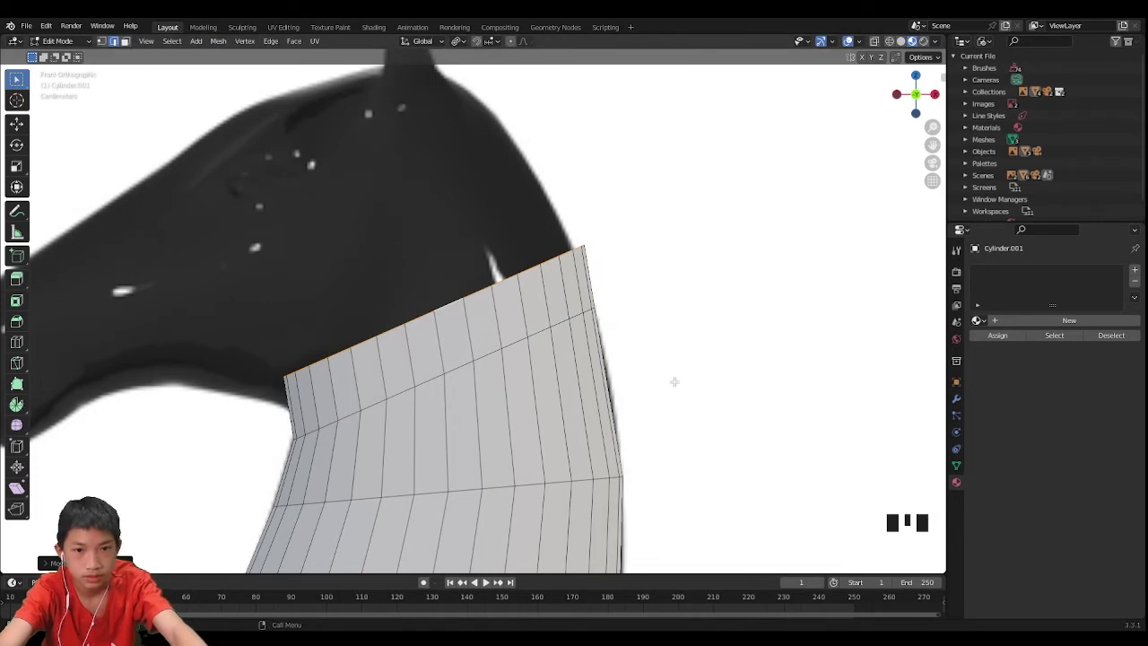
pyautogui.keyDown('shift'); pyautogui.moveTo(651, 510); pyautogui.dragTo(664, 535, button='middle'); pyautogui.keyUp('shift')
pyautogui.press('r')
pyautogui.click(740, 351)
pyautogui.press('s')
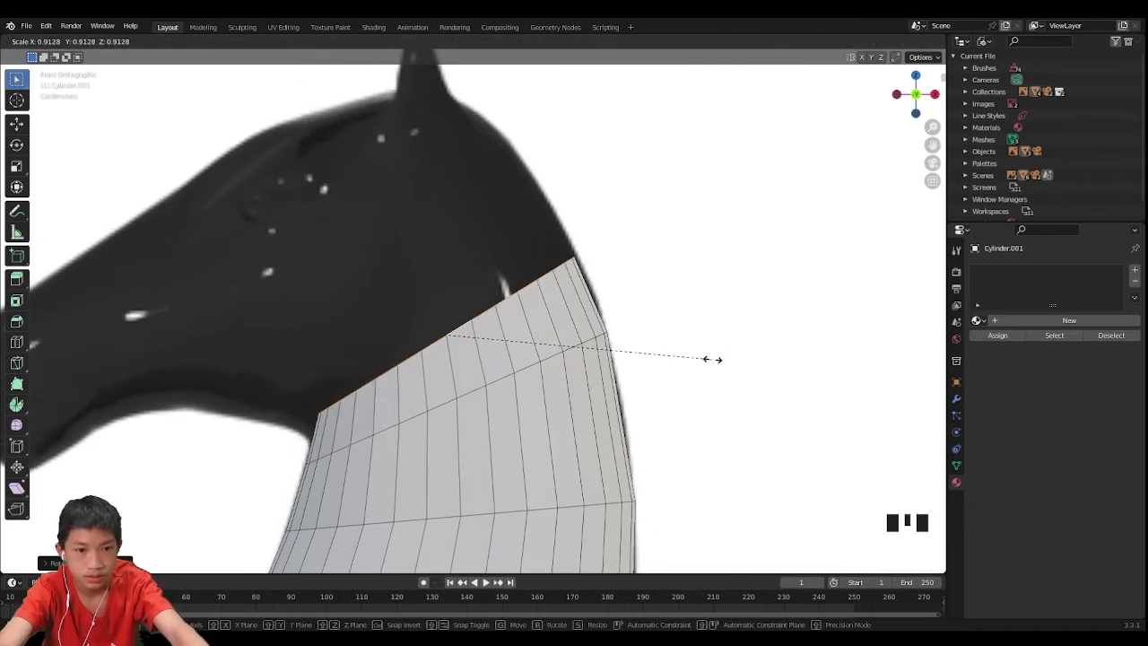
pyautogui.click(713, 359)
pyautogui.press('e')
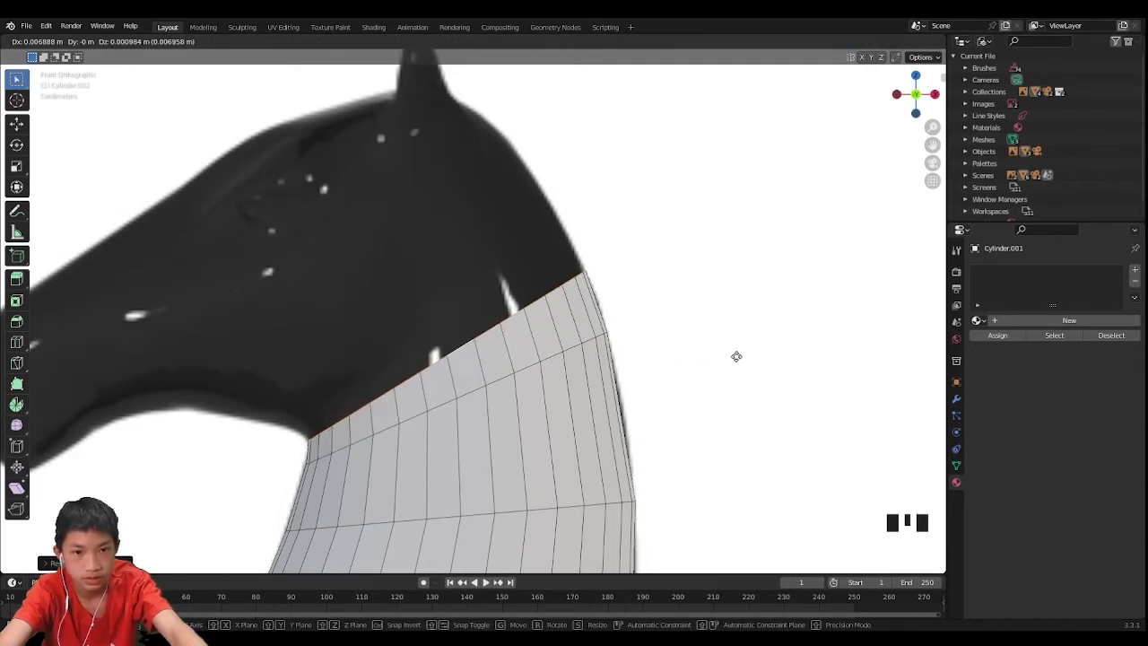
pyautogui.click(736, 356)
# Extrude the rim toward the back of the head, rotate it steeper, and fit it between the throat and the nape
pyautogui.press('e')
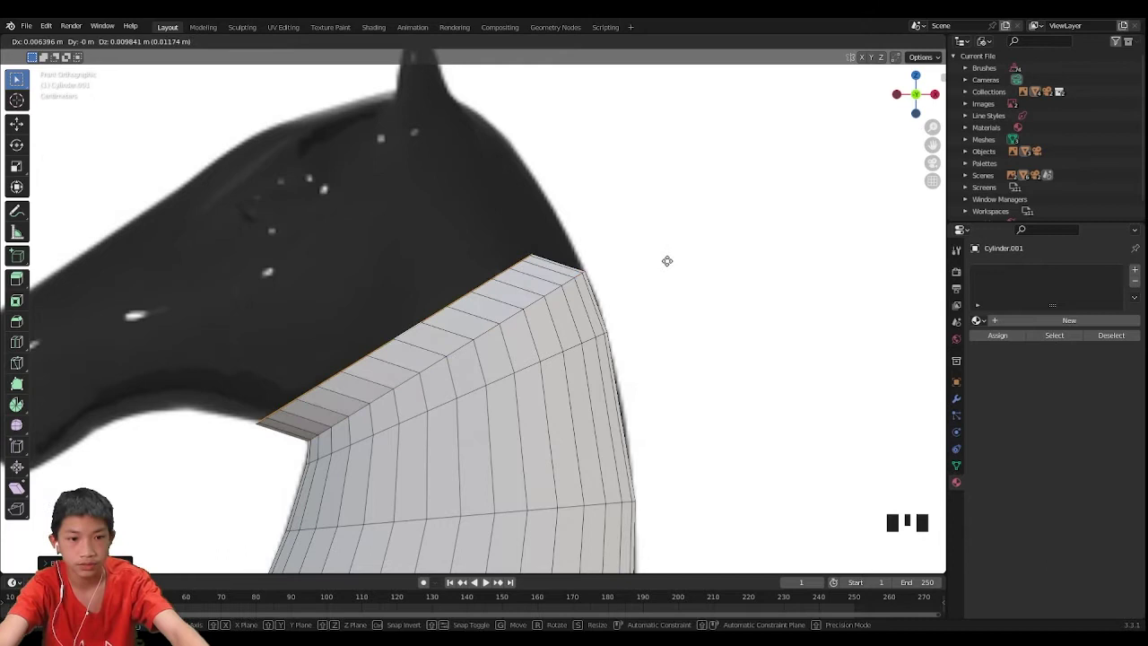
pyautogui.press('s')
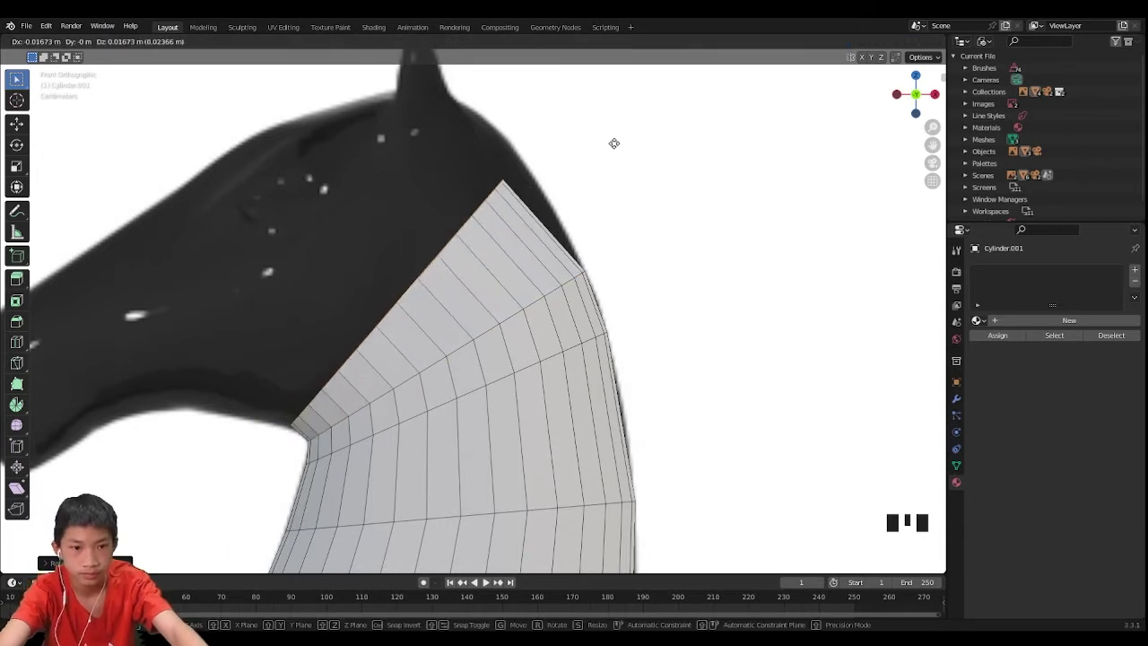
pyautogui.click(642, 141)
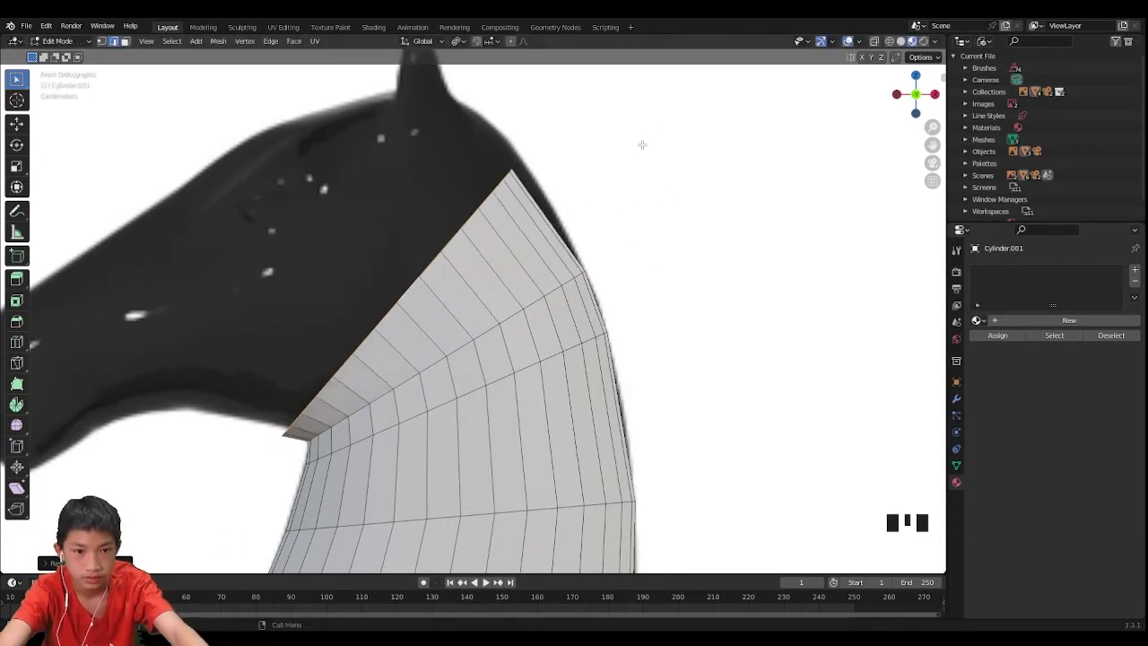
pyautogui.press('e')
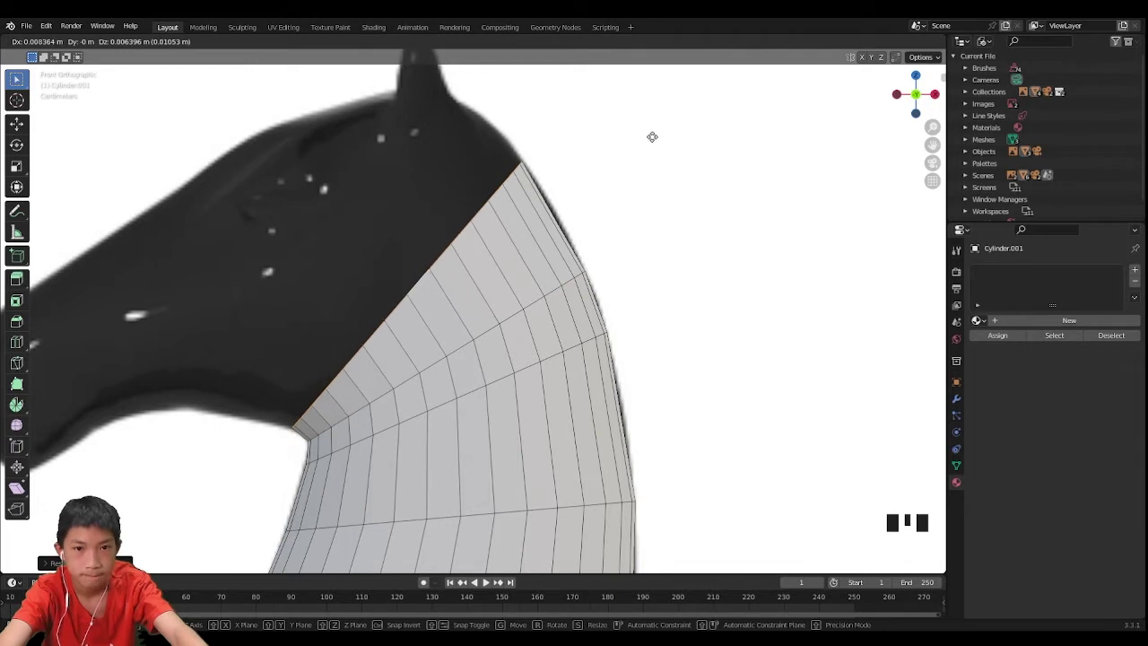
pyautogui.click(652, 138)
# Extrude the rim into the head below the ear and rotate it to nearly vertical
pyautogui.press('e')
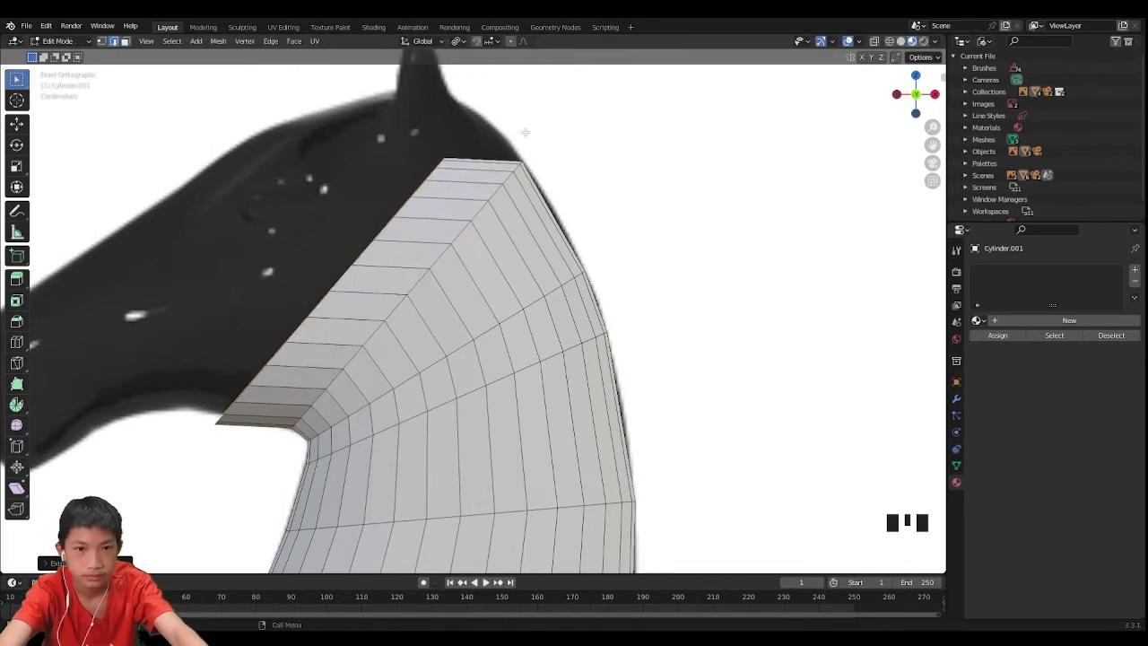
pyautogui.click(538, 90)
pyautogui.scroll(-2, 622, 164)
pyautogui.keyDown('shift'); pyautogui.moveTo(574, 188); pyautogui.dragTo(577, 257, button='middle'); pyautogui.keyUp('shift')
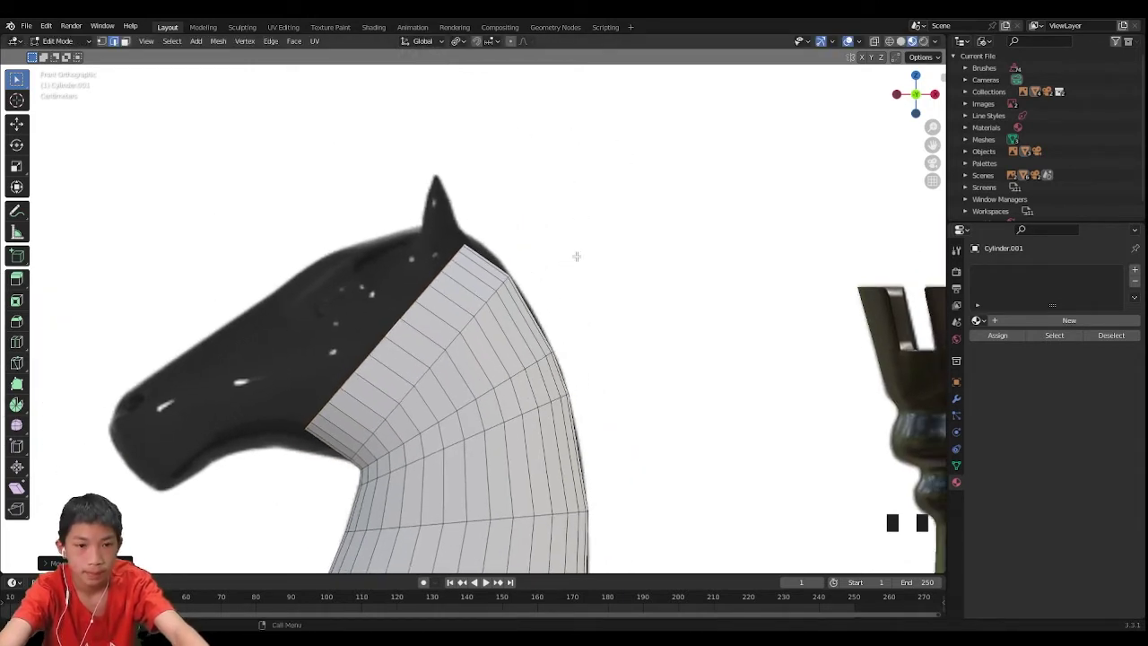
pyautogui.press('g')
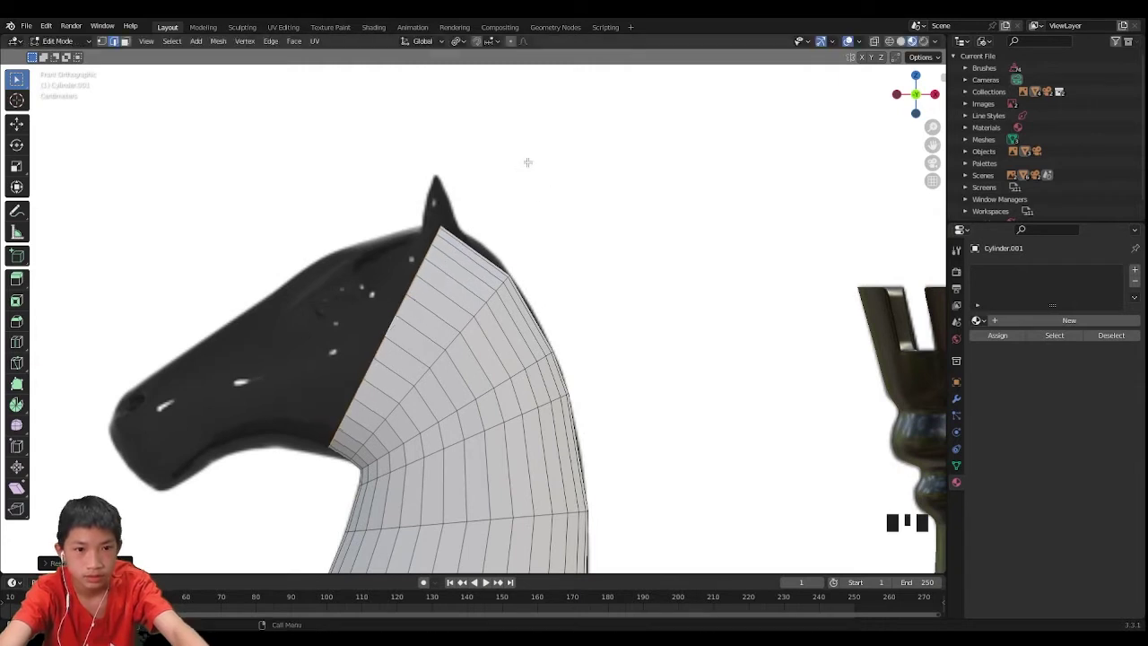
pyautogui.click(464, 141)
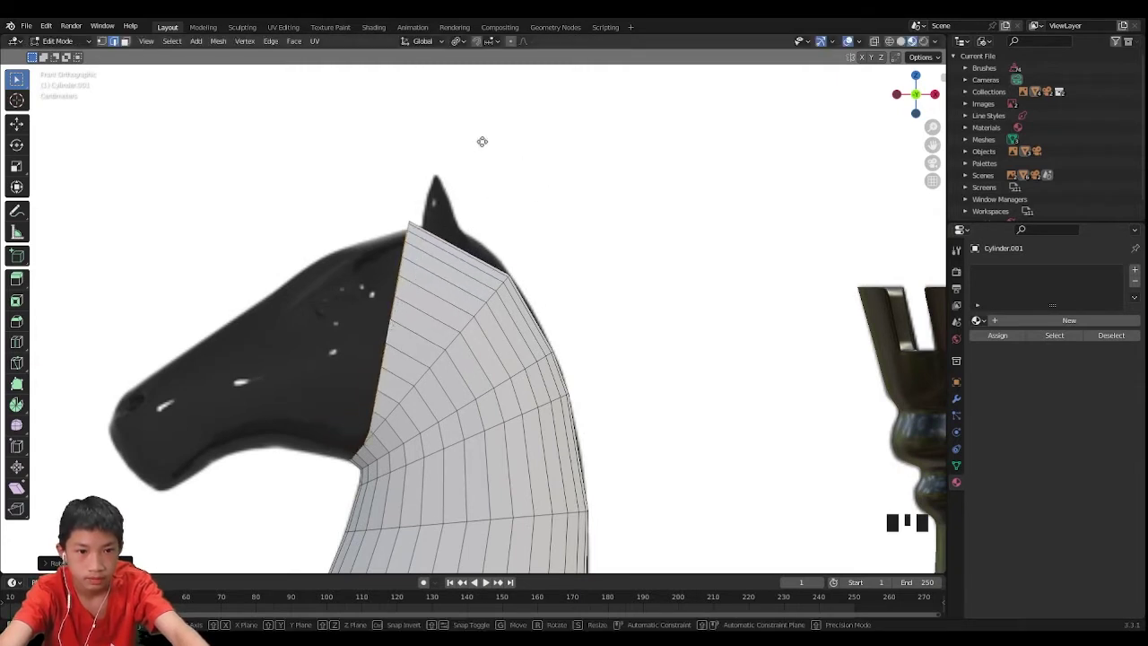
# Move the near-vertical rim forward past the ear and scale it to span from the forehead to the jaw's underside
pyautogui.press('g')
pyautogui.click(456, 137)
pyautogui.press('s')
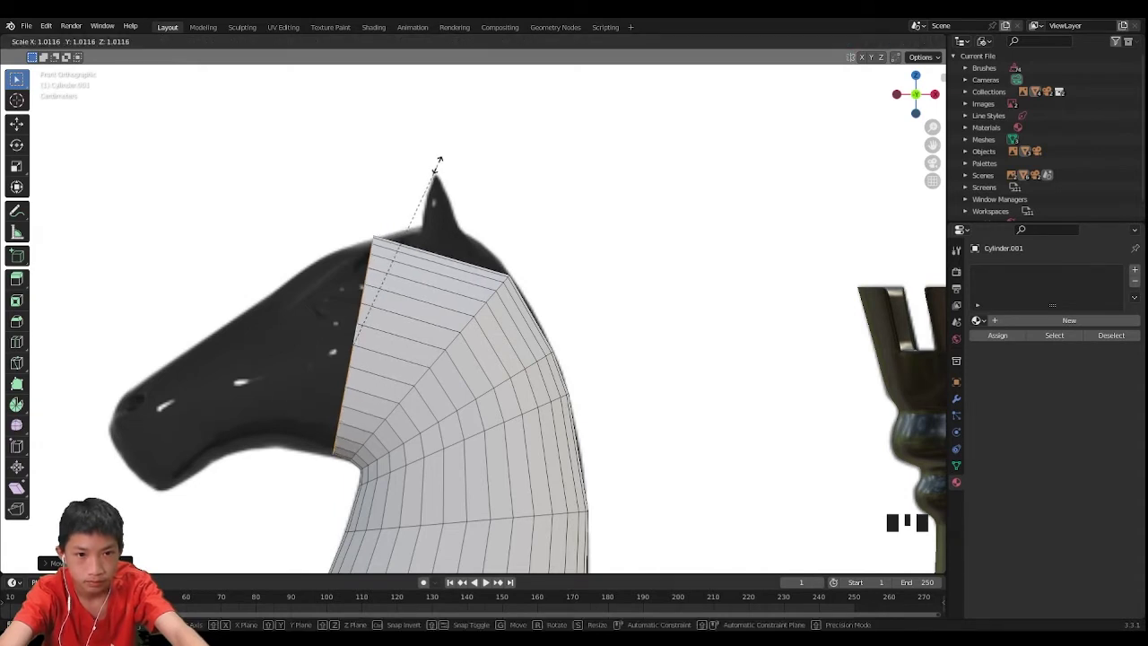
pyautogui.click(438, 163)
pyautogui.press('g')
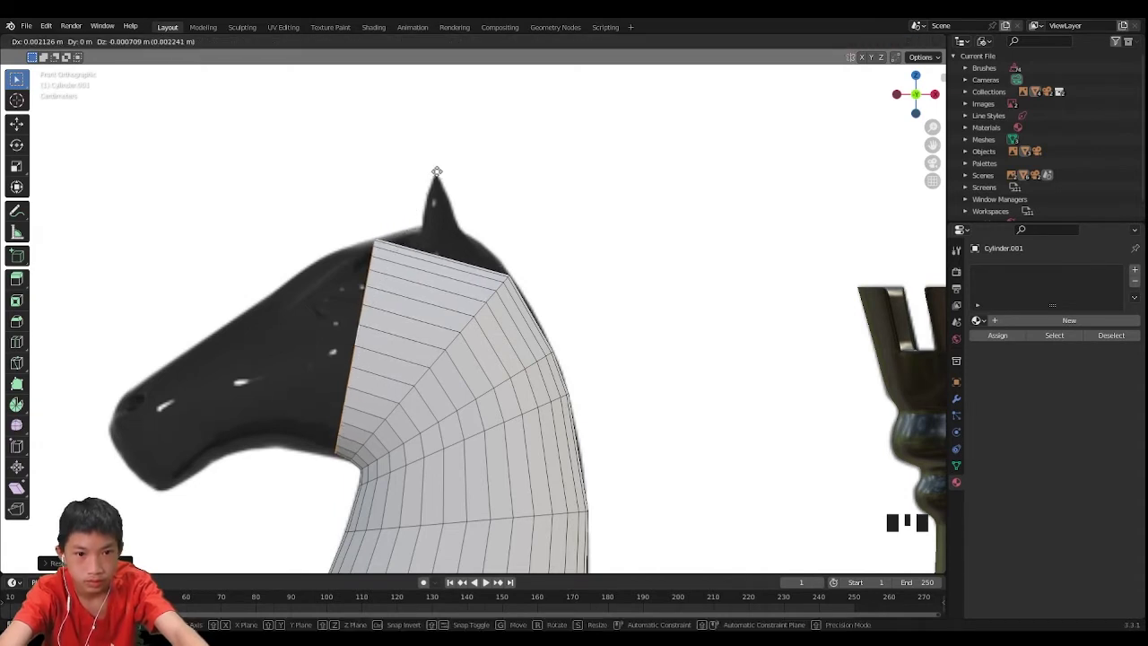
pyautogui.click(436, 173)
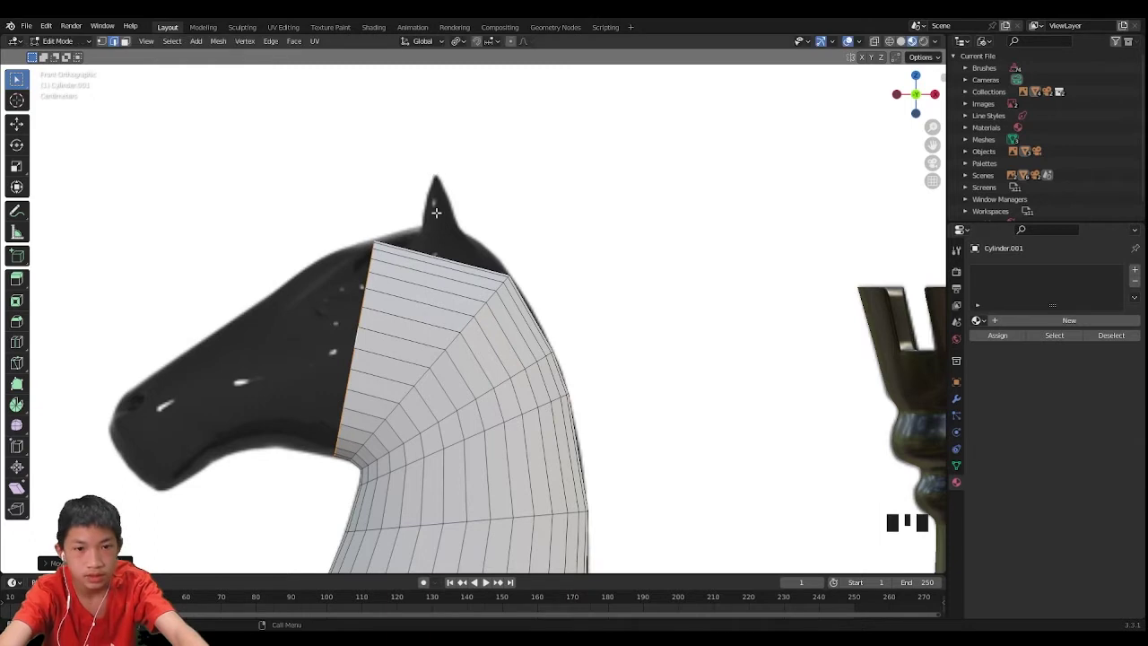
# Extrude the head rim forward, rotate it past vertical, then move and scale it to fit between the forehead and lower jaw
pyautogui.scroll(3, 334, 133)
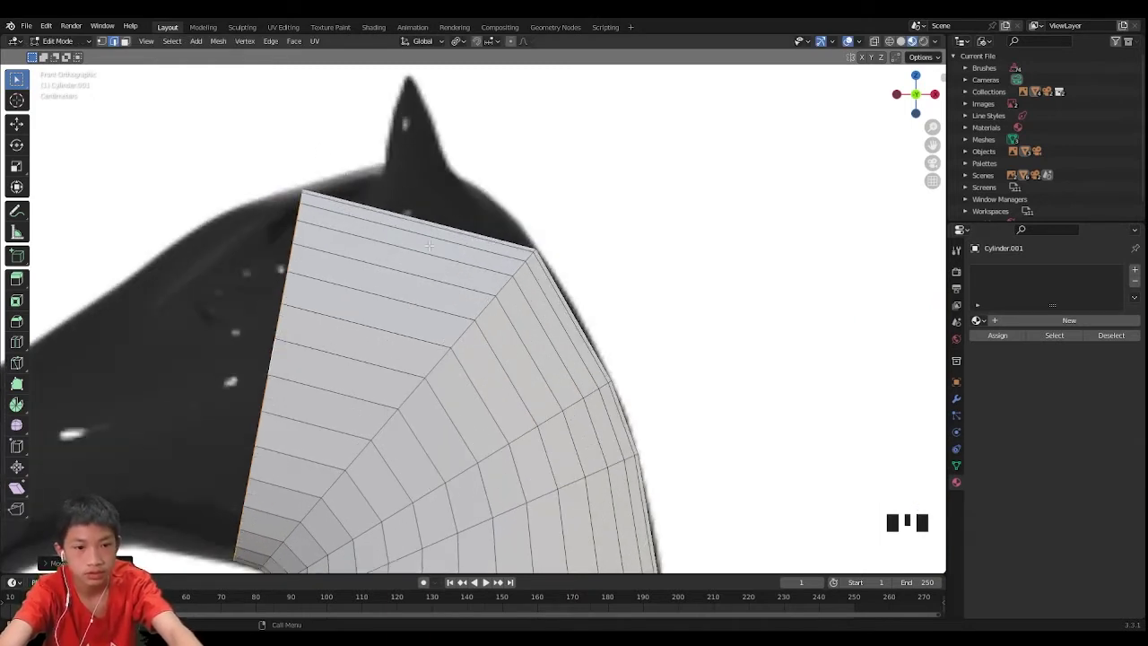
pyautogui.scroll(-1, 370, 281)
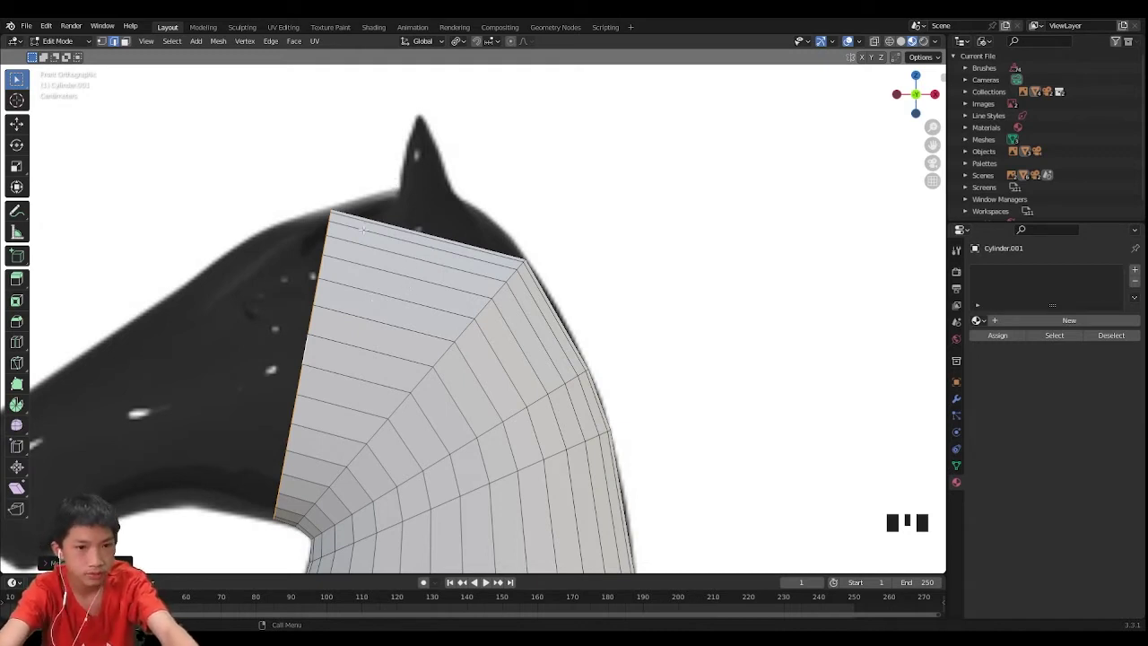
pyautogui.press('r')
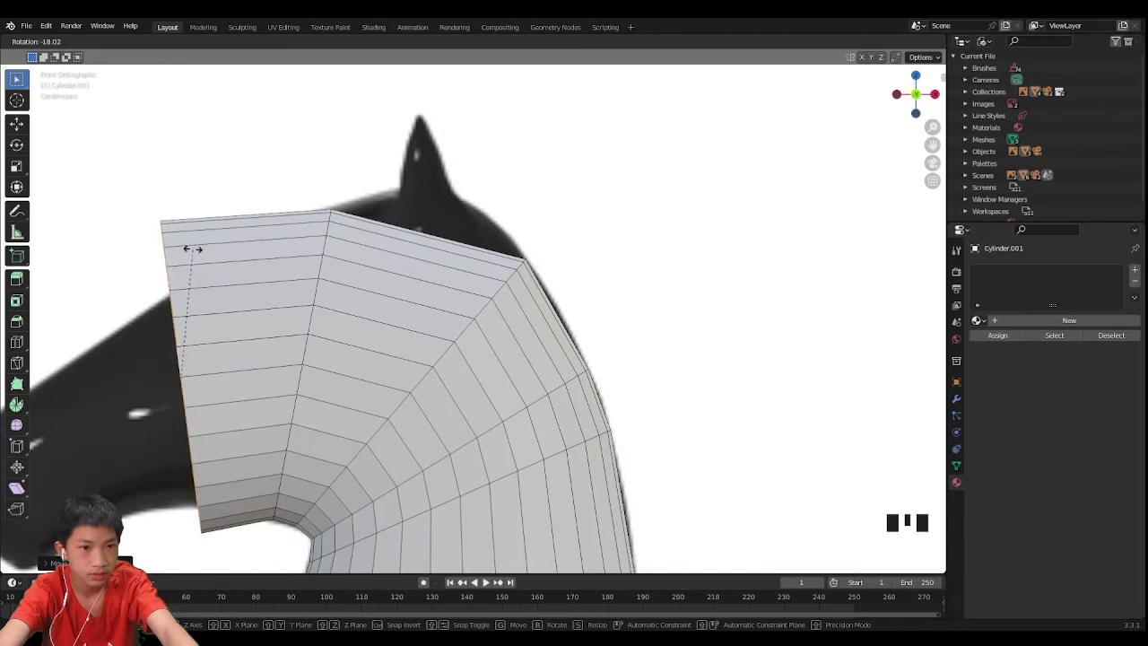
pyautogui.click(245, 184)
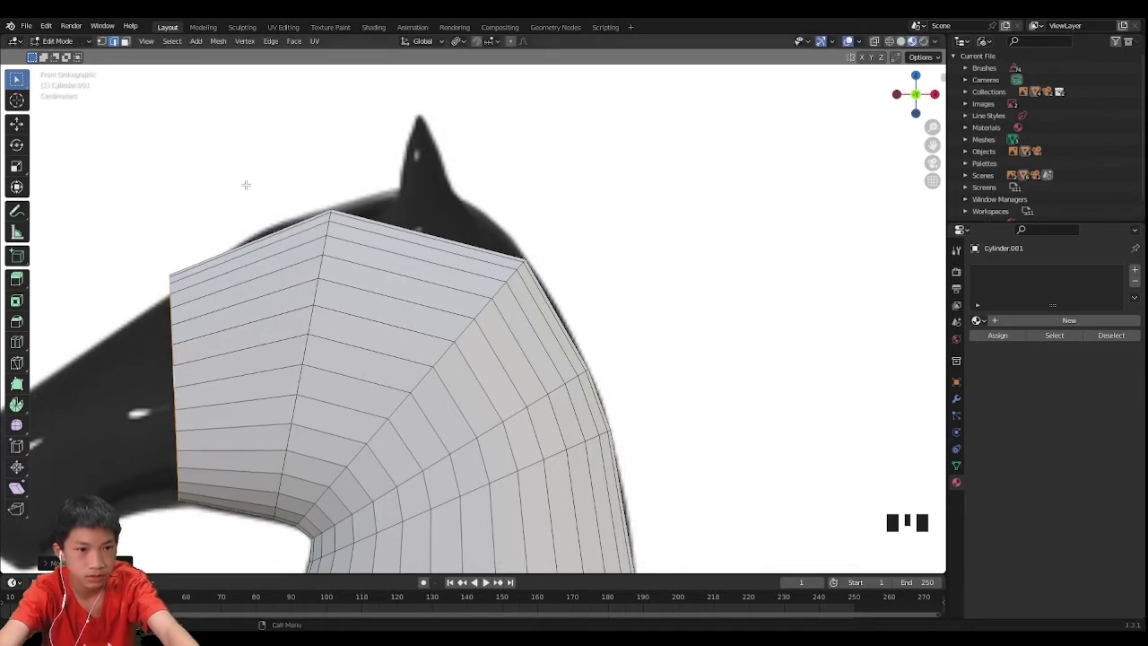
pyautogui.press('s')
pyautogui.click(231, 205)
pyautogui.press('g')
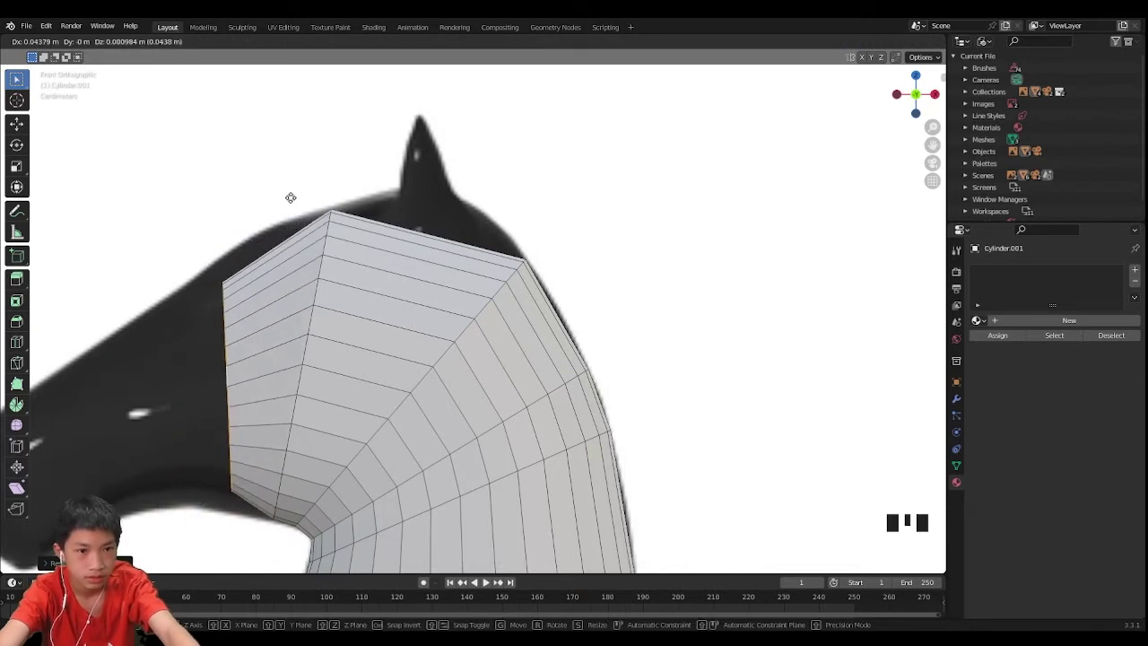
pyautogui.press('s')
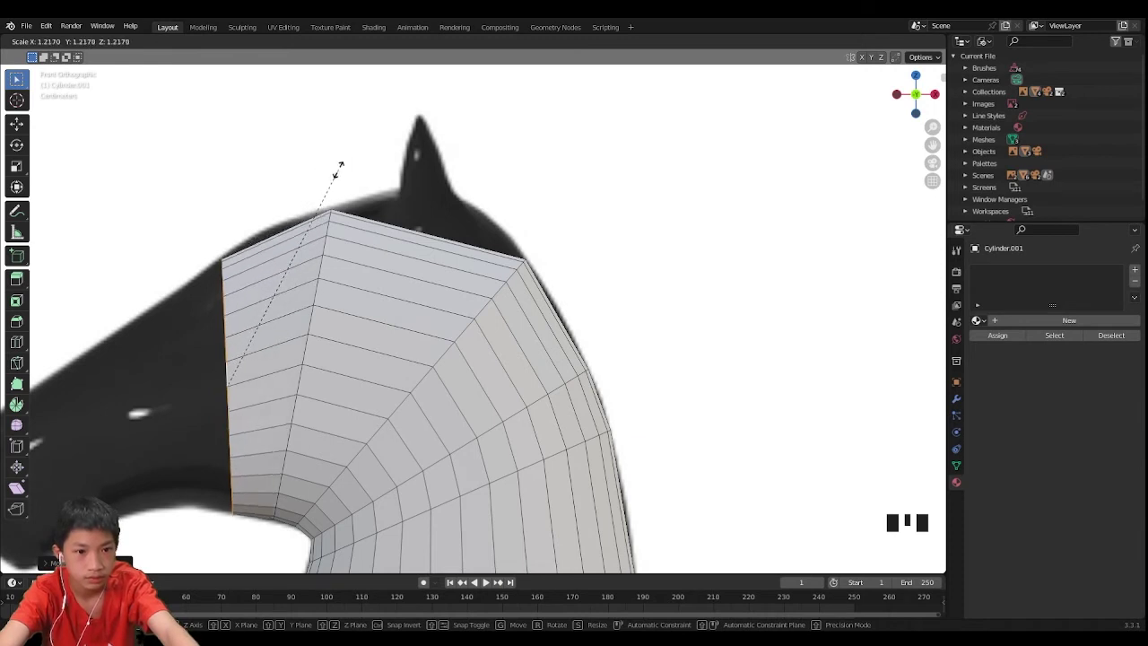
pyautogui.click(336, 169)
# Extrude another section along the horse's face, then scale it down and move it to match the narrowing silhouette
pyautogui.press('e')
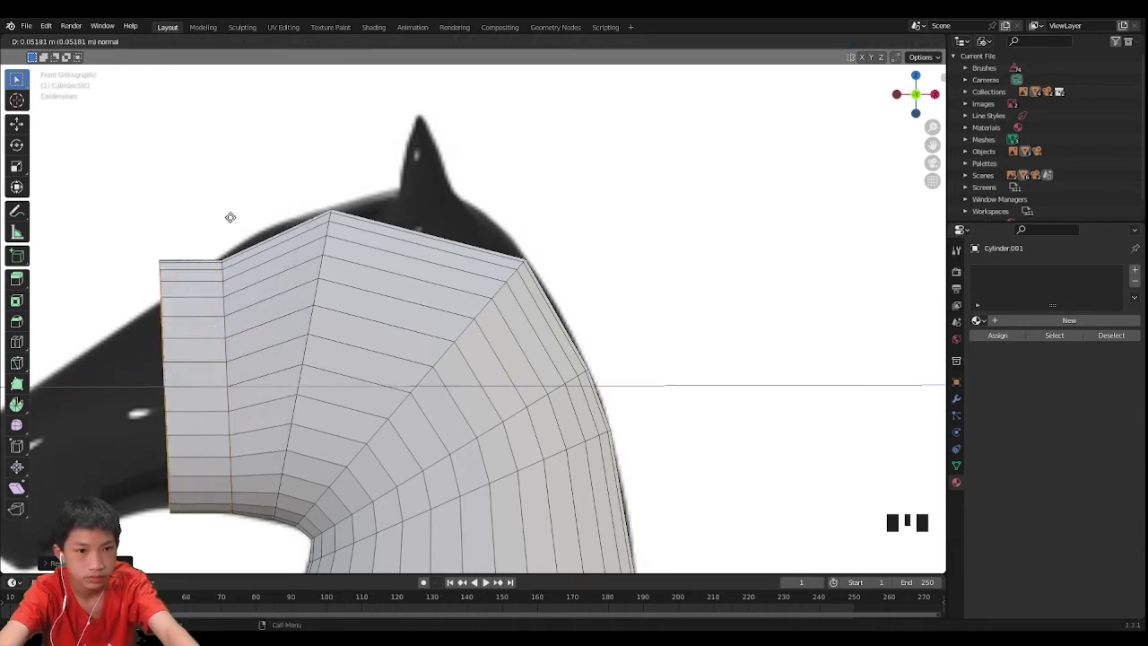
pyautogui.press('s')
pyautogui.click(176, 267)
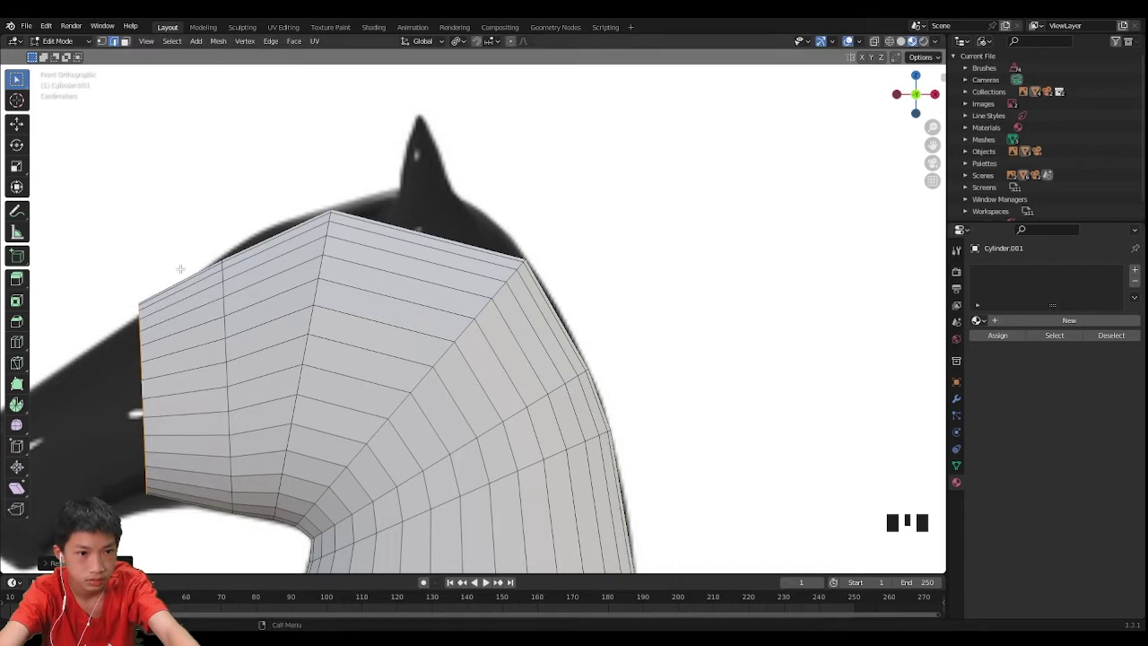
pyautogui.press('g')
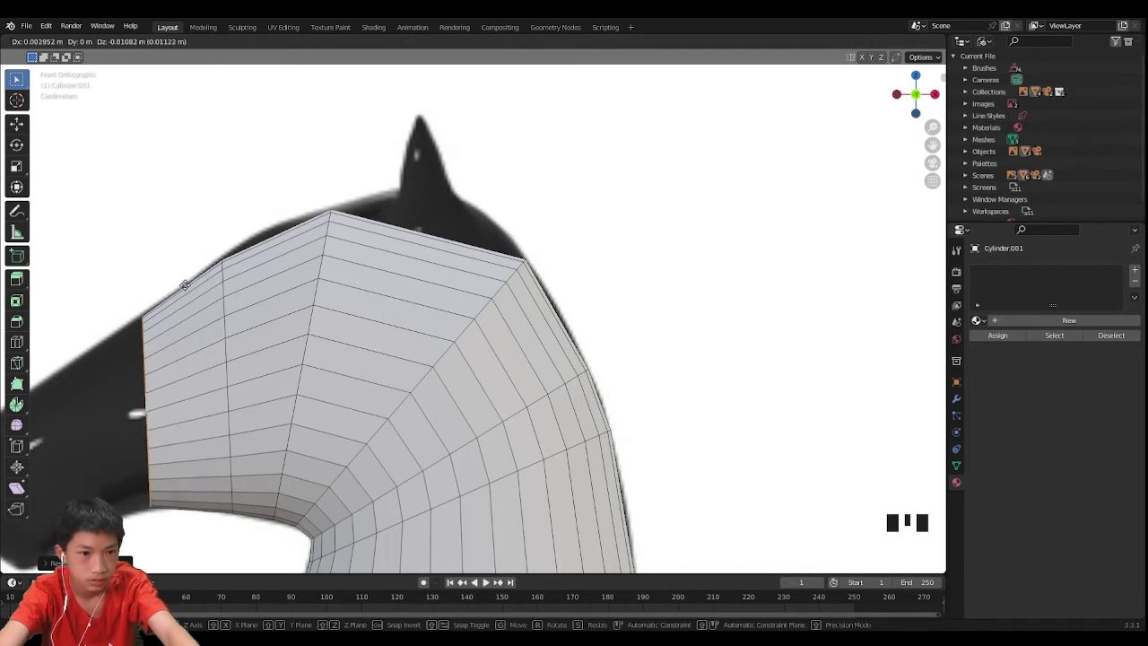
pyautogui.click(185, 285)
# Extrude the face rim toward the muzzle, rotate it to follow the snout's slope, and scale it down
pyautogui.keyDown('shift'); pyautogui.moveTo(184, 285); pyautogui.dragTo(349, 208, button='middle'); pyautogui.keyUp('shift')
pyautogui.press('e')
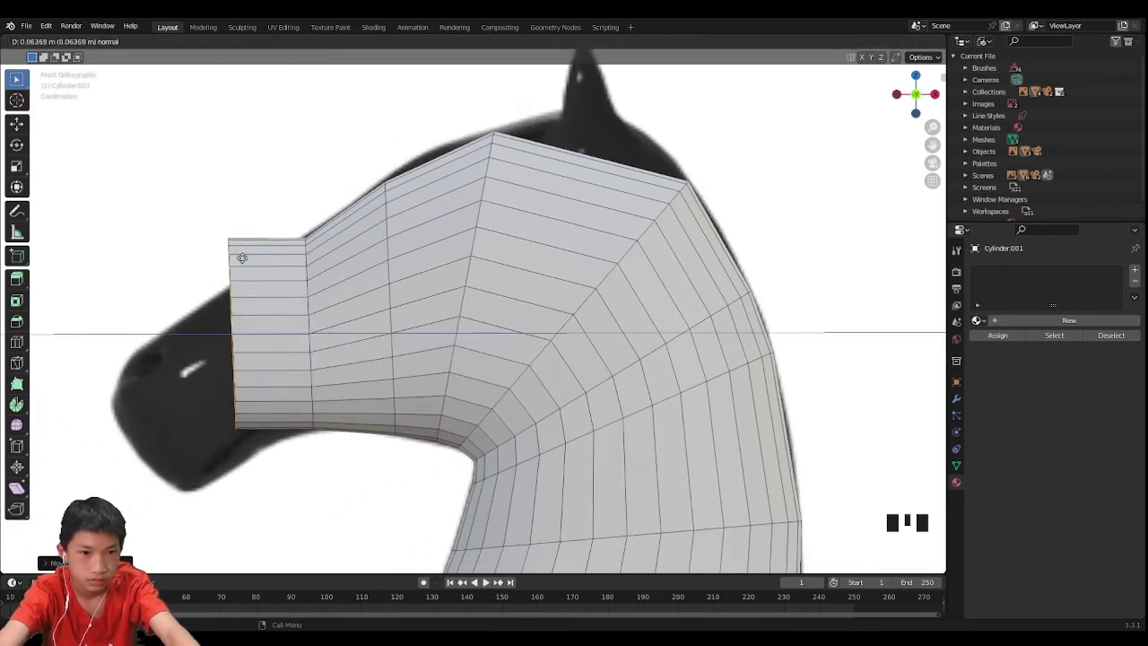
pyautogui.click(229, 269)
pyautogui.press('r')
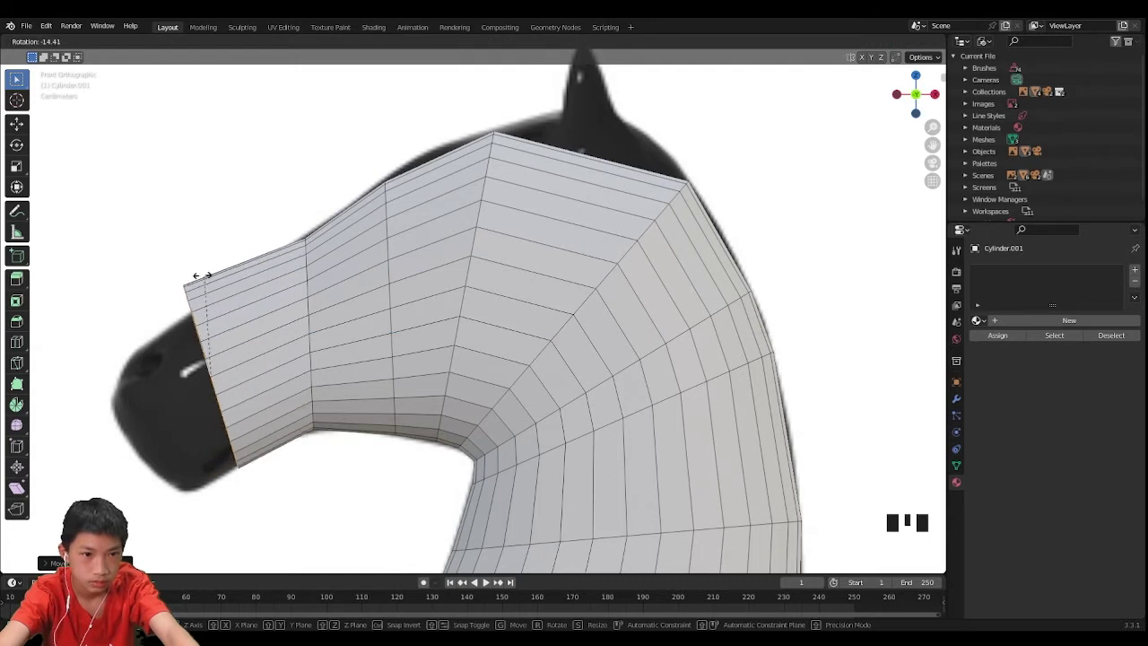
pyautogui.click(185, 283)
pyautogui.press('s')
pyautogui.click(306, 393)
# Move and scale the snout rim until its ends meet the nose bridge and the chin's underside
pyautogui.press('g')
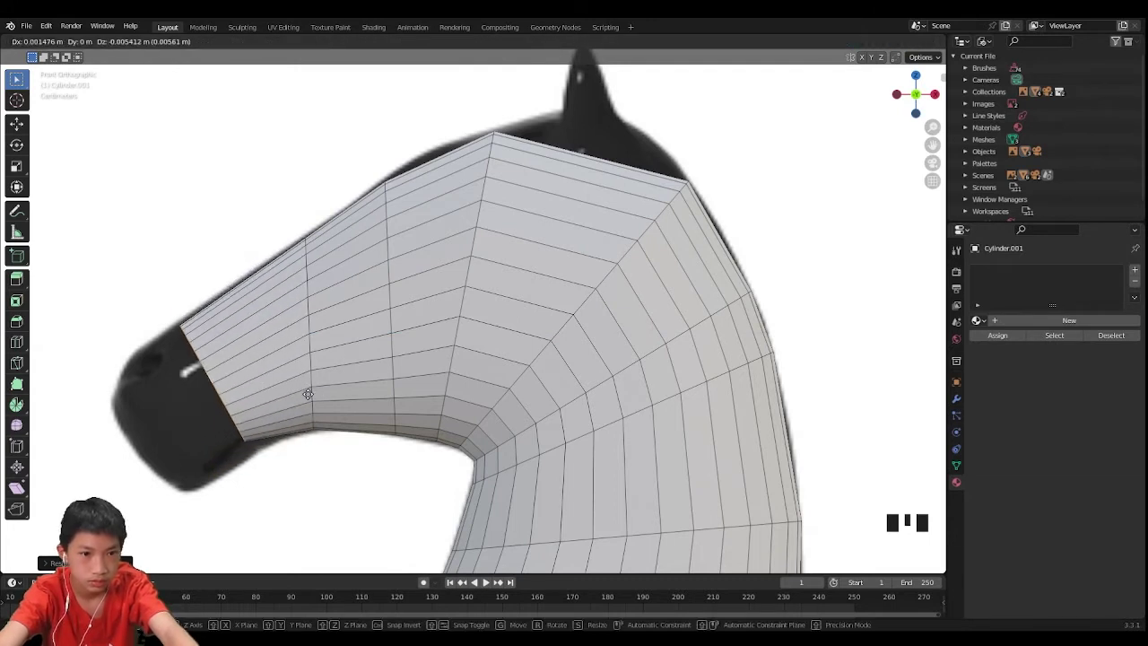
pyautogui.click(312, 397)
pyautogui.press('s')
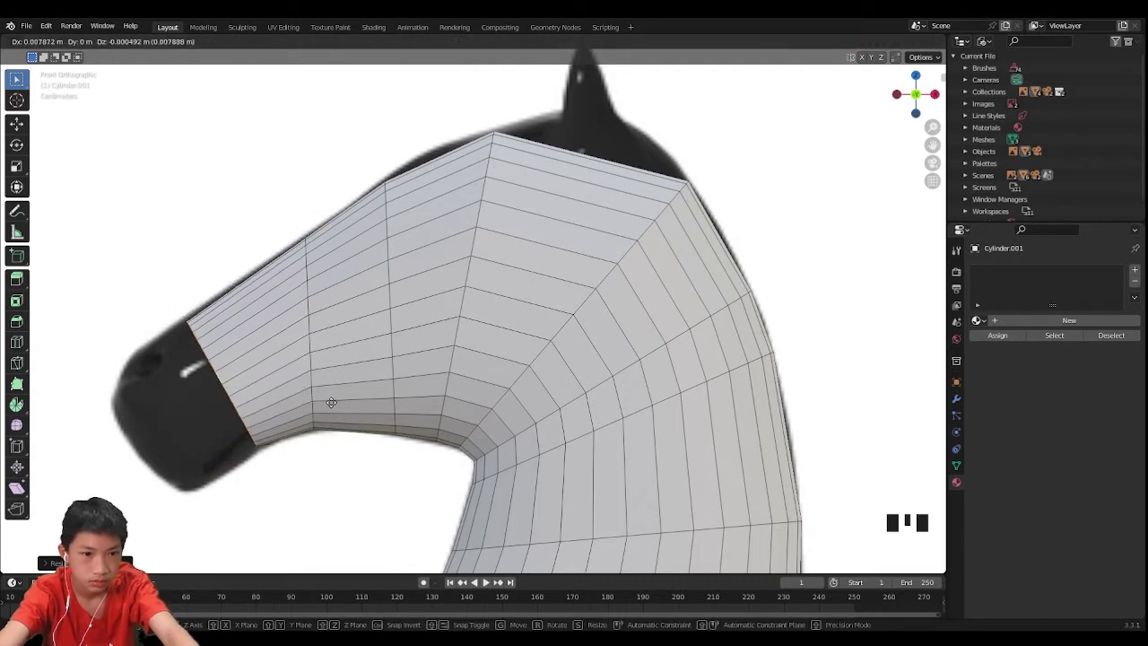
pyautogui.click(341, 397)
pyautogui.press('s')
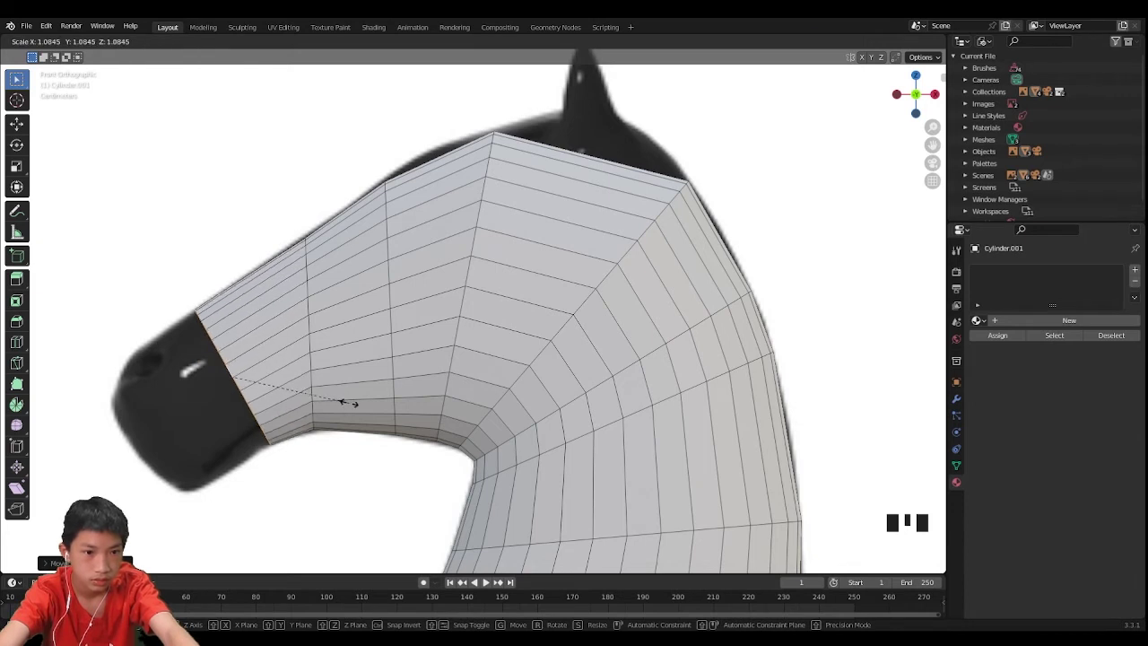
pyautogui.click(346, 404)
# Extrude a short section toward the nostril, then rotate and scale its rim to fit the muzzle's outline
pyautogui.press('e')
pyautogui.click(311, 428)
pyautogui.press('r')
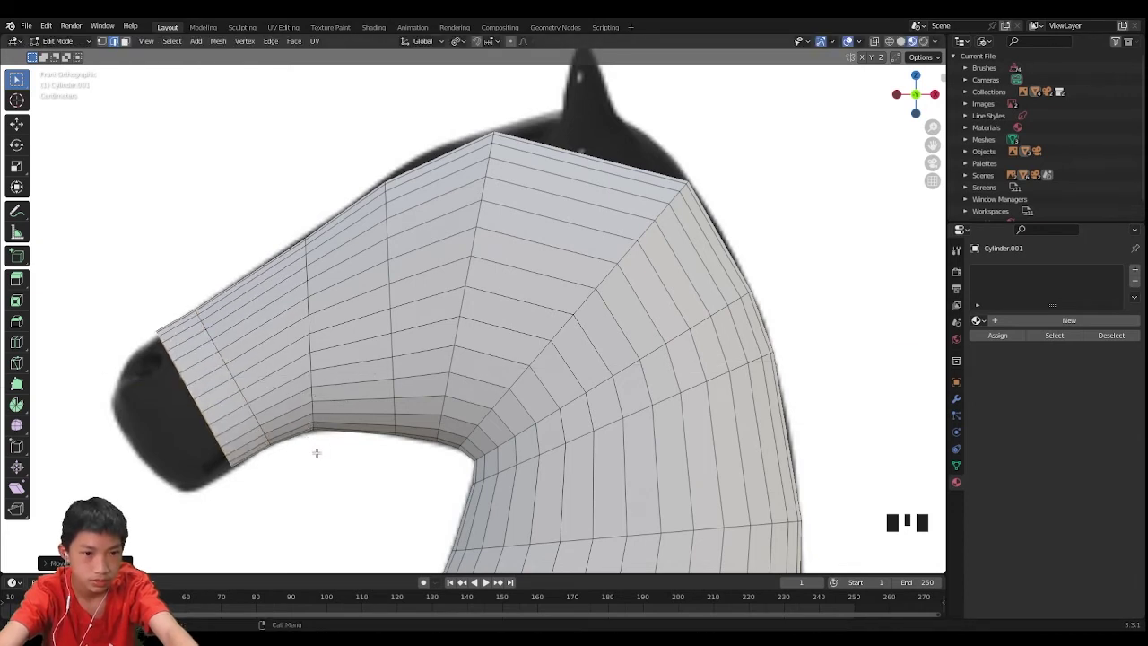
pyautogui.click(342, 446)
pyautogui.press('s')
pyautogui.click(336, 437)
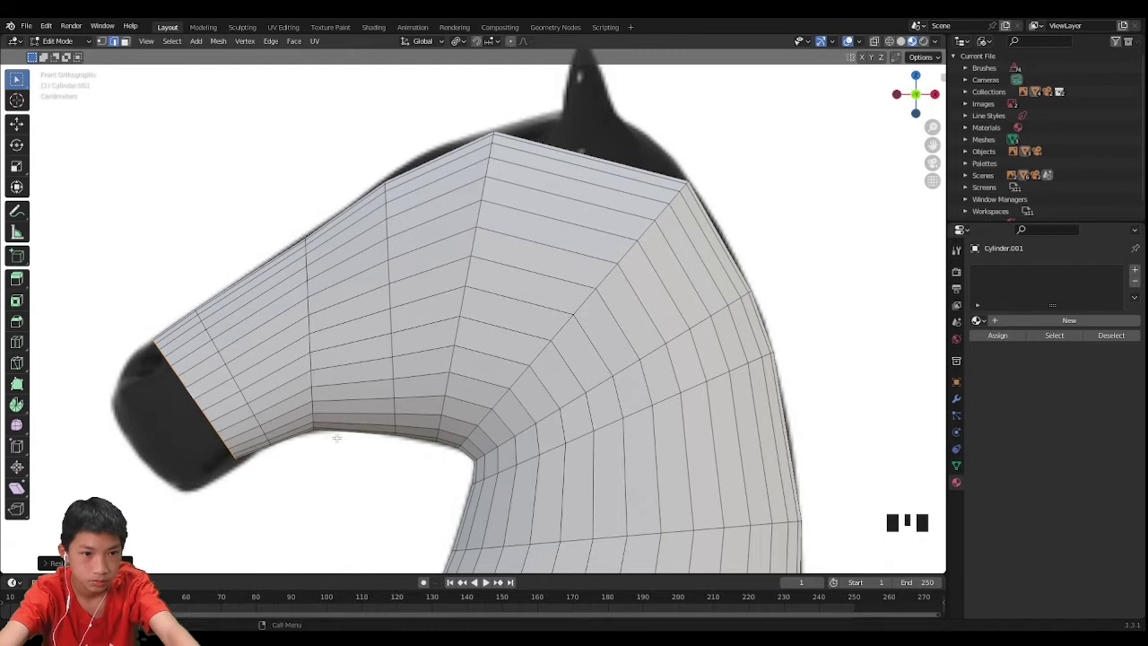
# Move and scale the snout's end rim to fit the reference muzzle's upper and lower outline
pyautogui.press('g')
pyautogui.click(336, 445)
pyautogui.press('s')
pyautogui.click(340, 449)
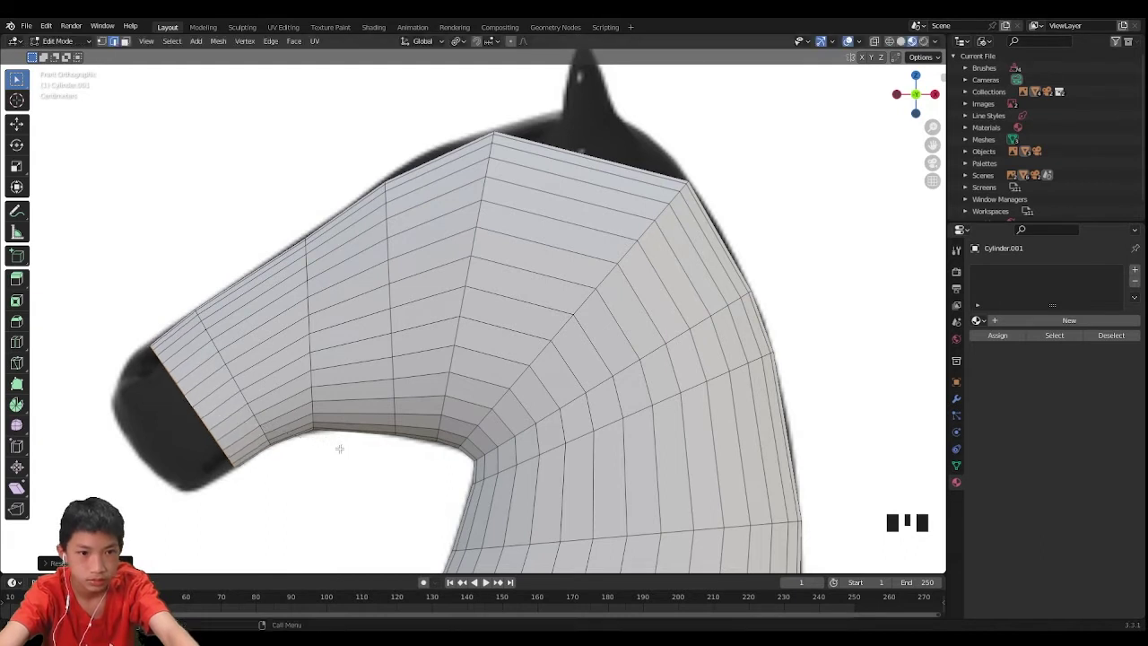
# Extrude another section toward the nose, then rotate, move and scale its rim to match the muzzle's end
pyautogui.press('g')
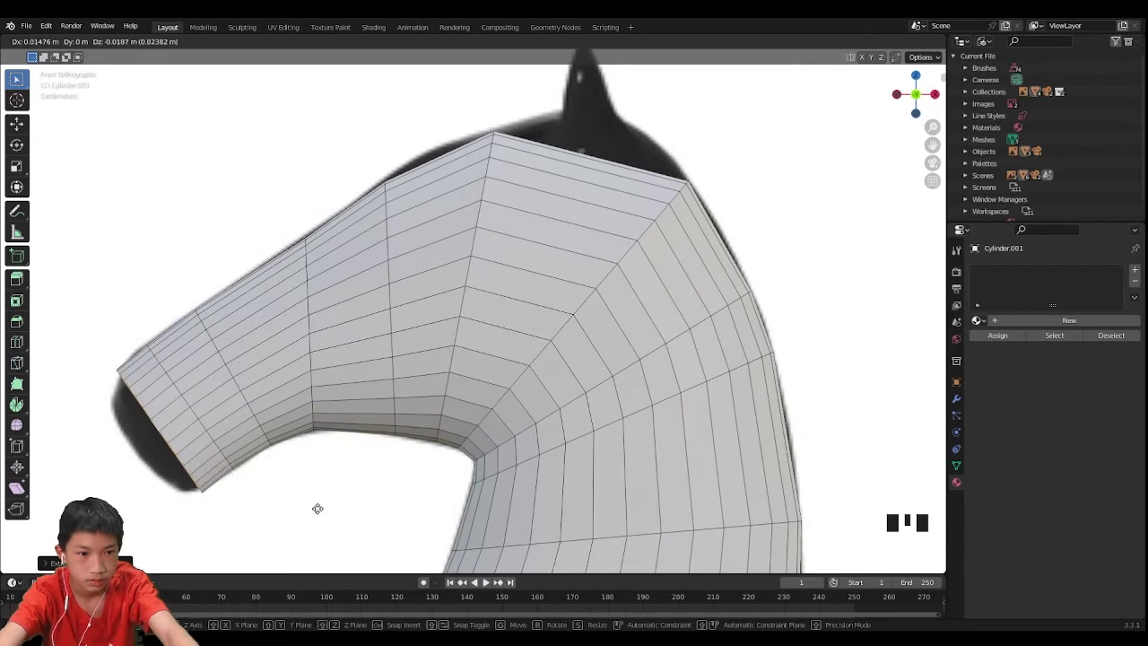
pyautogui.press('r')
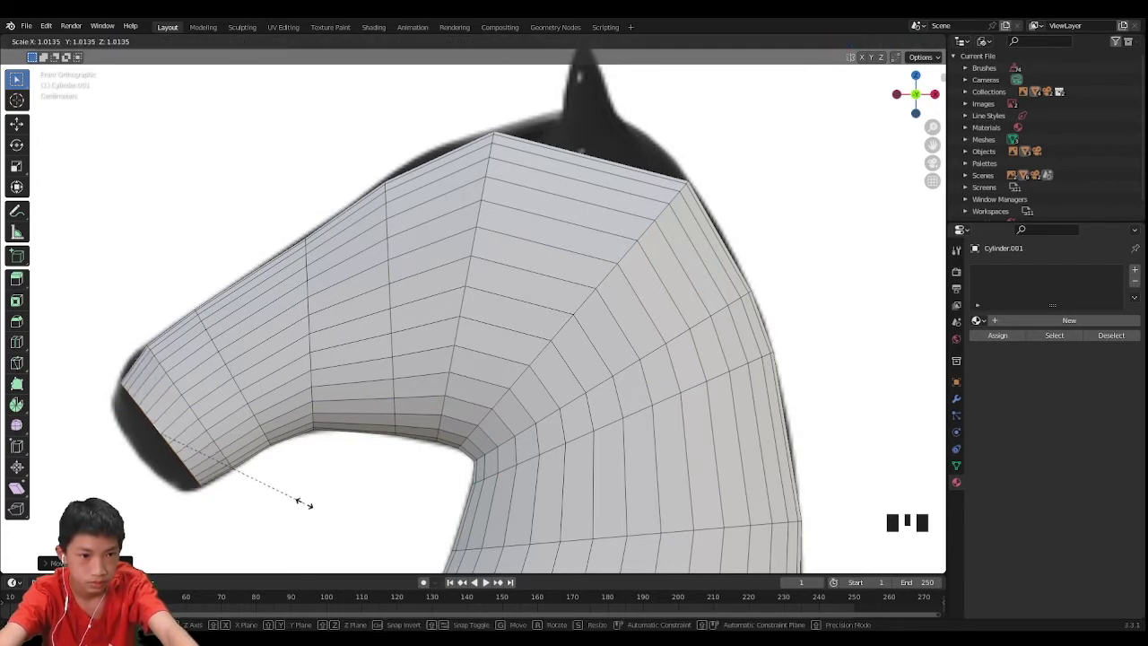
pyautogui.click(303, 503)
# Extrude the muzzle rim toward the nose tip, move it over the reference and scale it down
pyautogui.press('e')
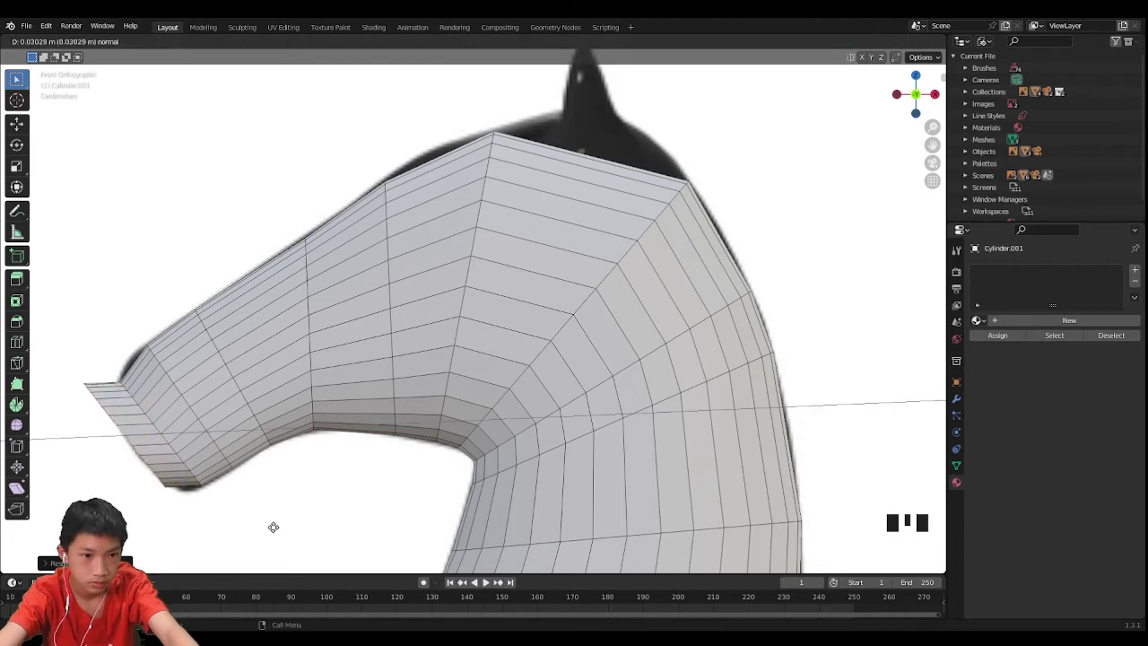
pyautogui.click(273, 528)
pyautogui.press('g')
pyautogui.click(287, 543)
pyautogui.press('s')
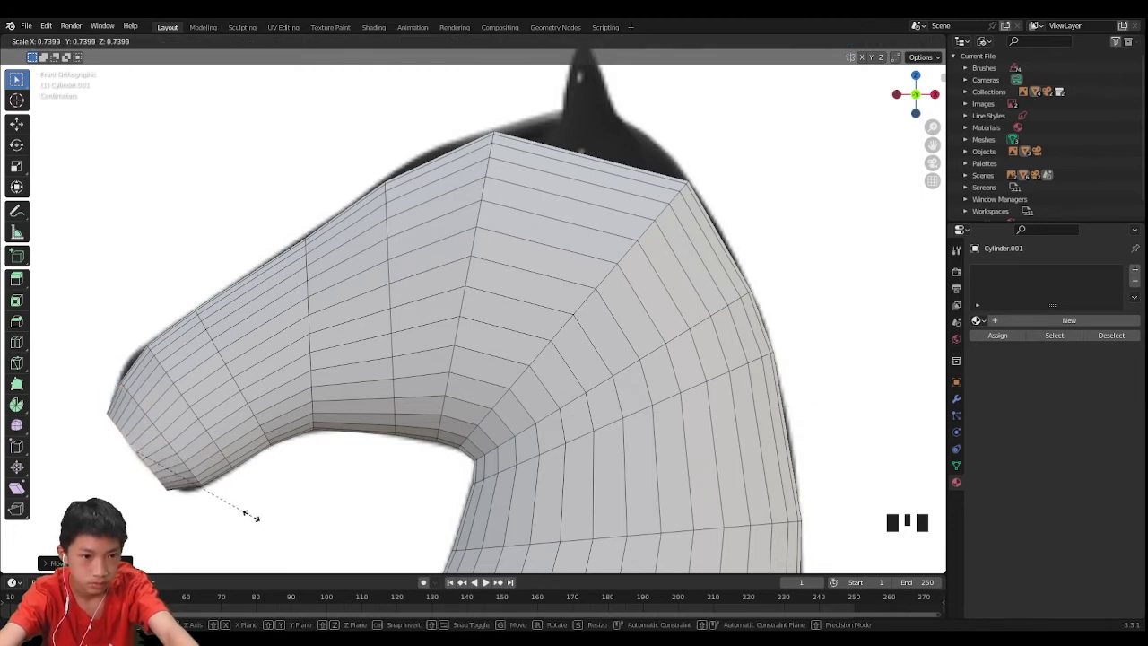
pyautogui.click(235, 499)
# Fine-tune the position and size of the nose-tip rim to sit inside the reference outline
pyautogui.press('g')
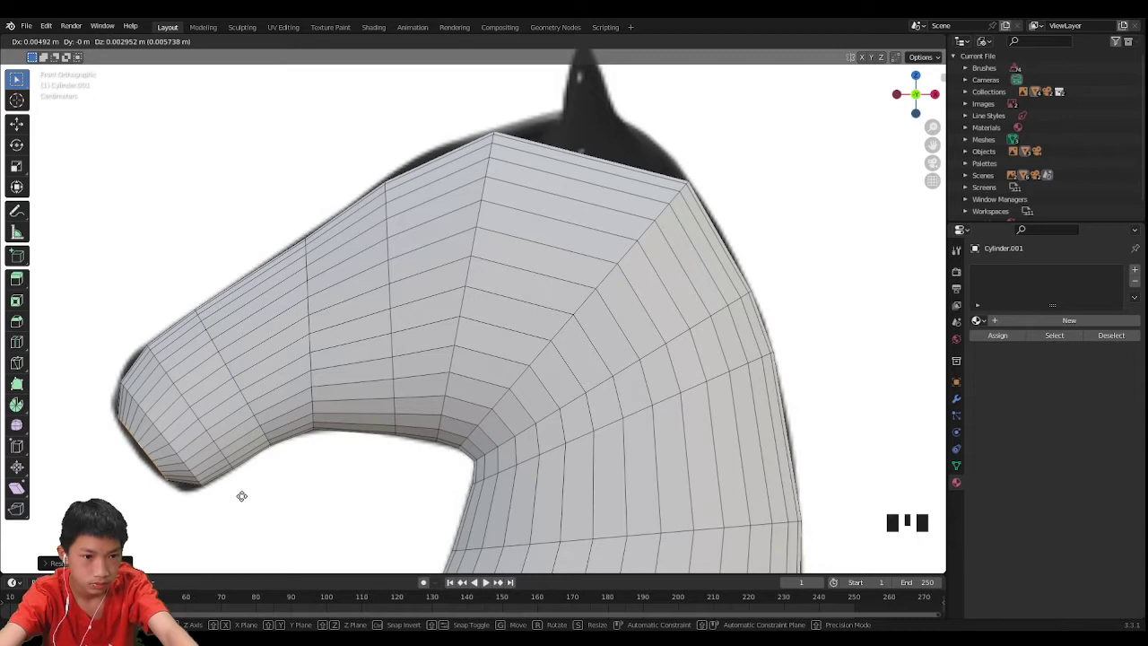
pyautogui.click(241, 496)
pyautogui.press('s')
pyautogui.click(252, 508)
pyautogui.press('g')
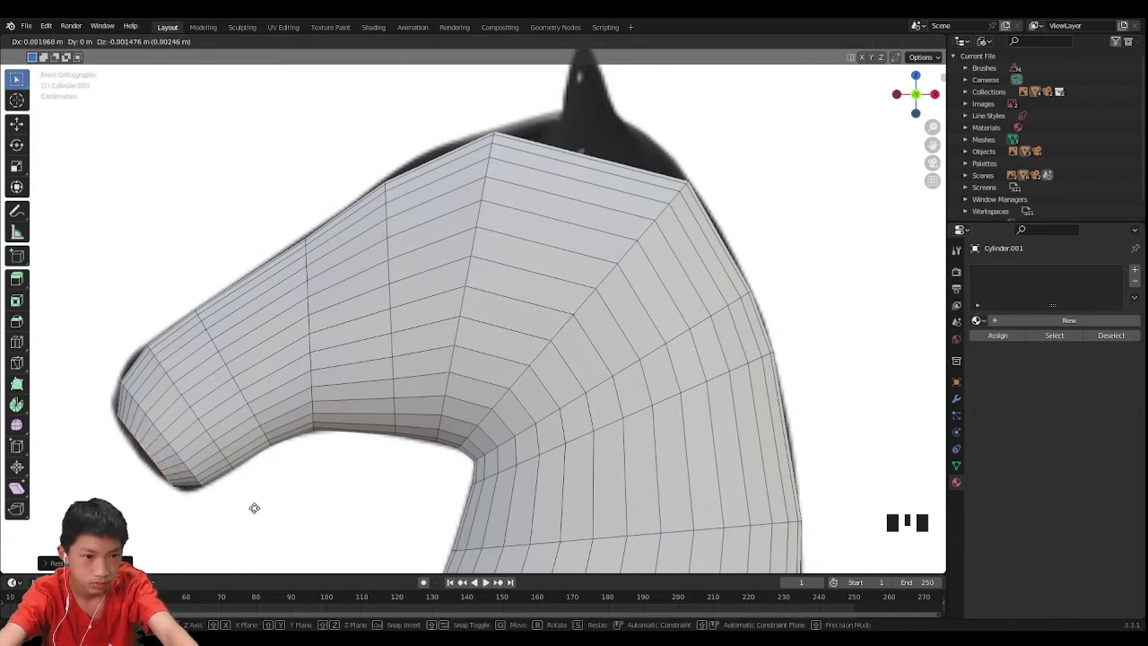
pyautogui.click(254, 507)
# Extrude the nose-tip rim in place and scale it into a tiny disc at the muzzle's centre
pyautogui.scroll(3, 247, 497)
pyautogui.keyDown('shift'); pyautogui.moveTo(246, 497); pyautogui.dragTo(646, 329, button='middle'); pyautogui.keyUp('shift')
pyautogui.scroll(2, 635, 341)
pyautogui.keyDown('shift'); pyautogui.moveTo(501, 370); pyautogui.dragTo(601, 301, button='middle'); pyautogui.keyUp('shift')
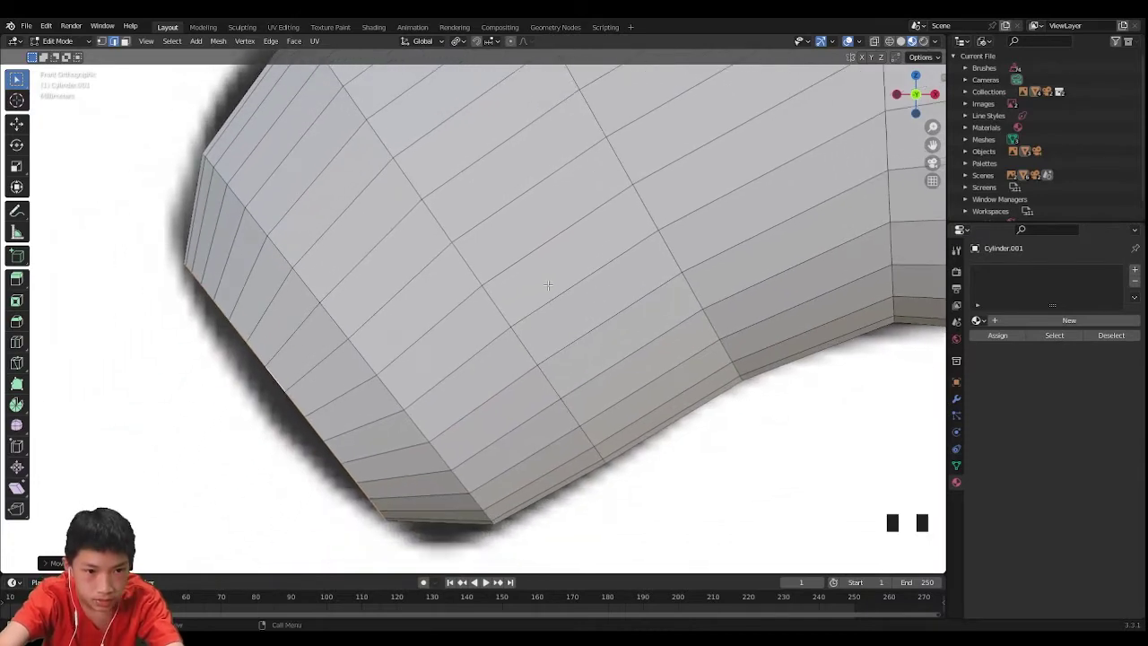
pyautogui.press('e')
pyautogui.click(527, 325)
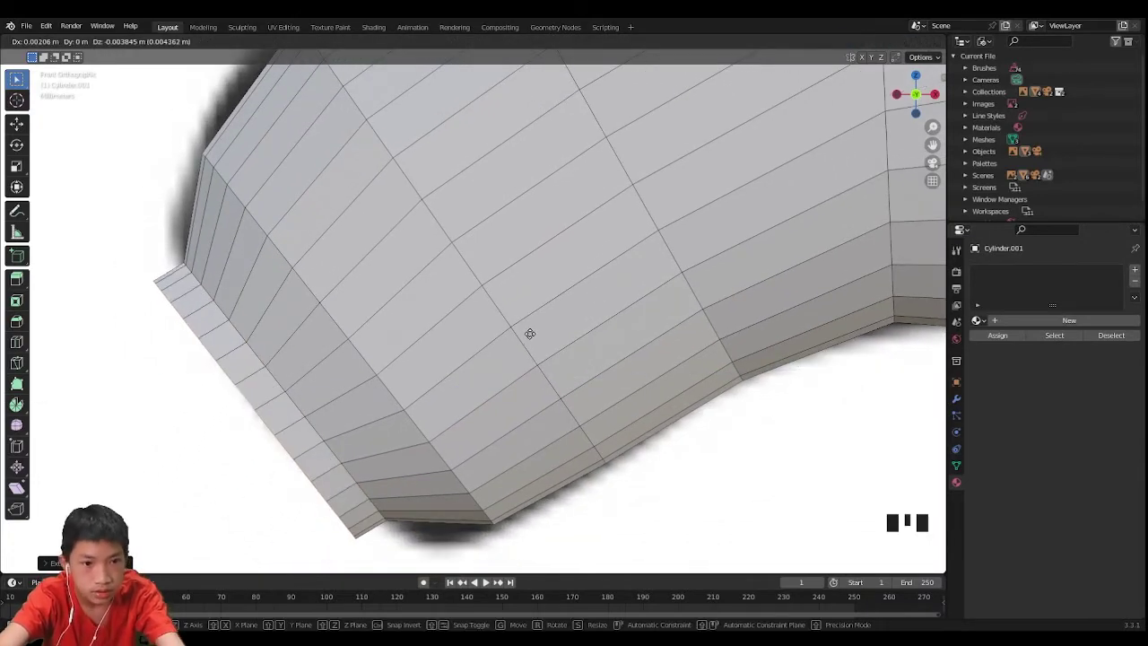
pyautogui.moveTo(530, 331); pyautogui.dragTo(748, 295, button='middle')
pyautogui.scroll(-5, 635, 292)
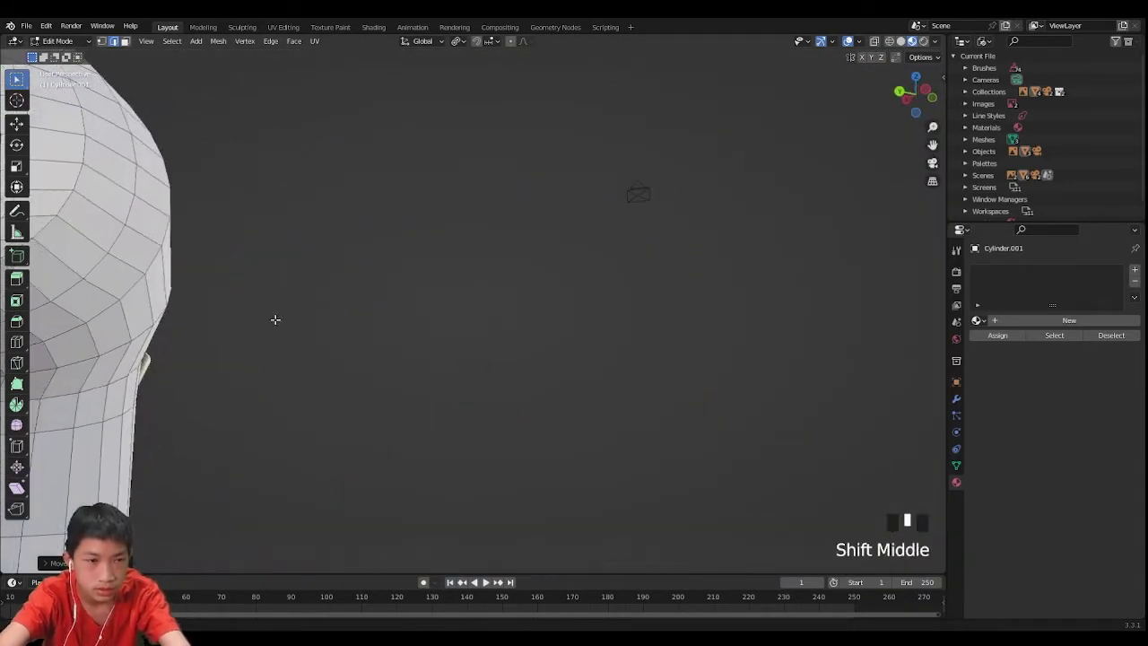
pyautogui.keyDown('shift'); pyautogui.moveTo(275, 321); pyautogui.dragTo(852, 453, button='middle'); pyautogui.keyUp('shift')
pyautogui.scroll(-2, 664, 423)
pyautogui.press('s')
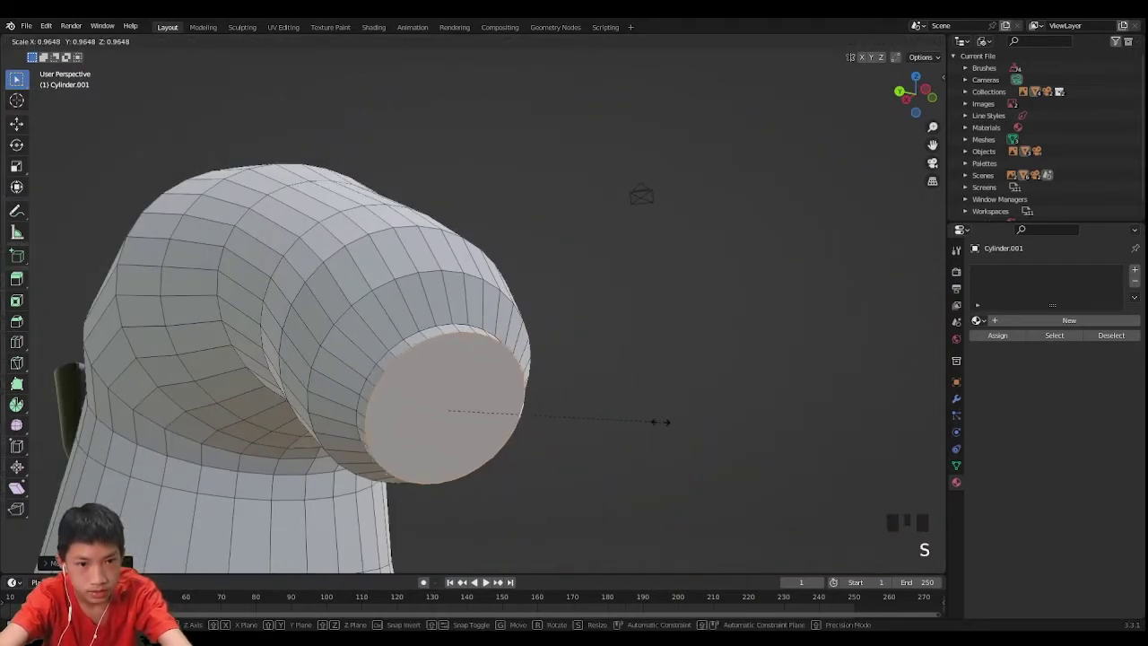
pyautogui.click(478, 424)
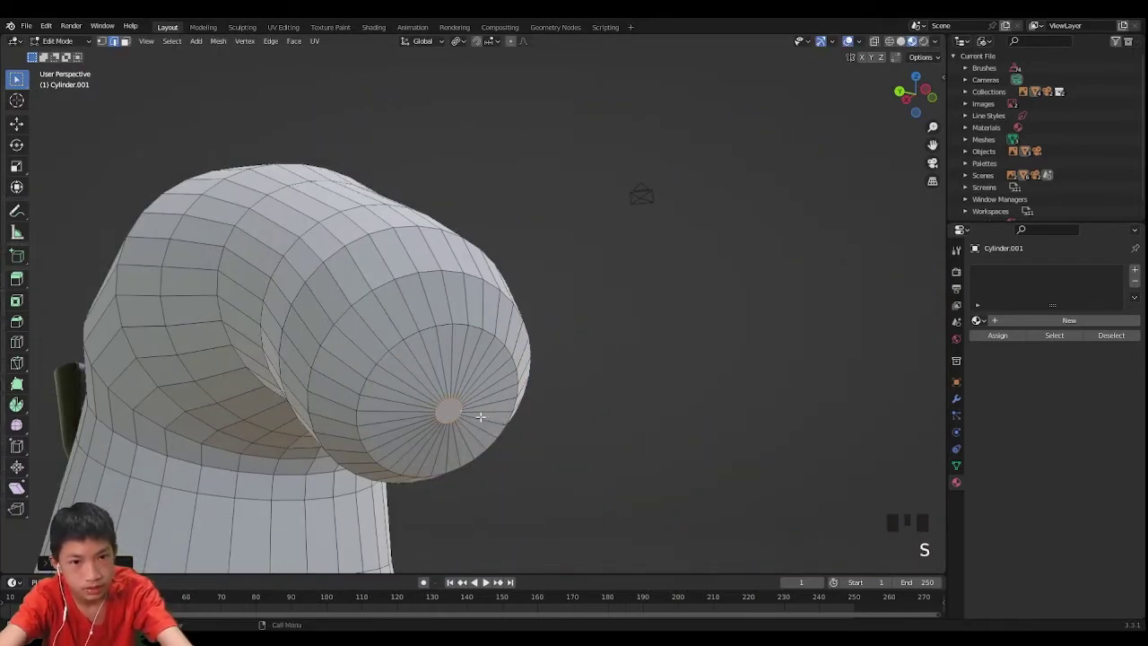
# Inspect the muzzle and head from several angles, then compare the head's top with the reference in front view
pyautogui.moveTo(477, 413); pyautogui.dragTo(377, 342, button='middle')
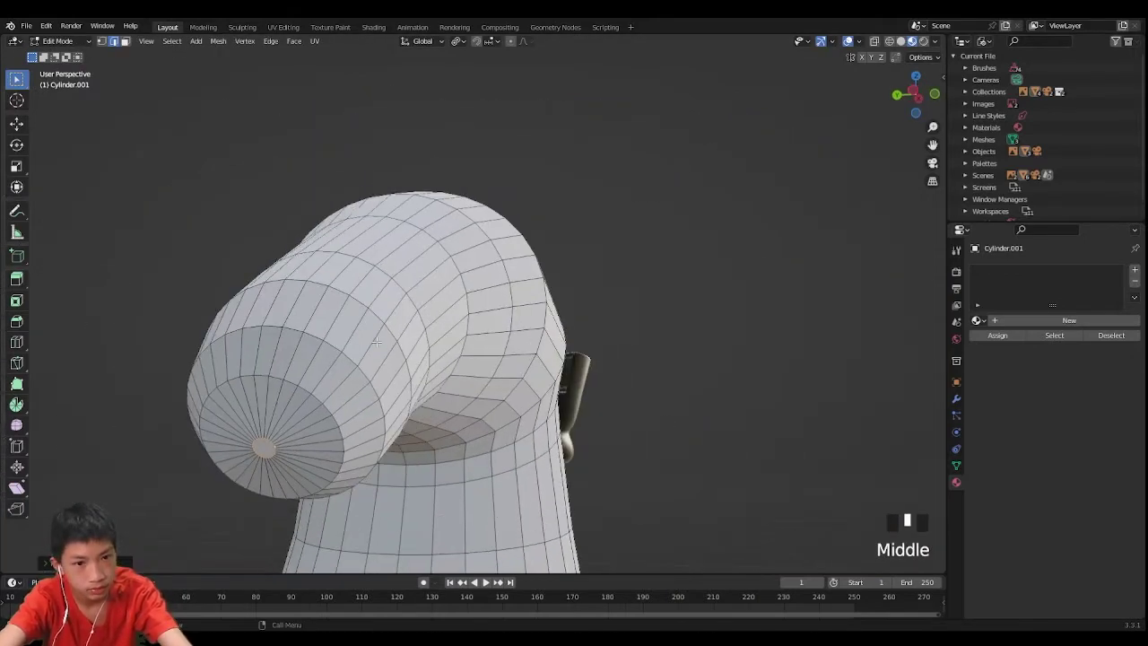
pyautogui.click(934, 95)
pyautogui.moveTo(356, 335); pyautogui.dragTo(455, 341, button='middle')
pyautogui.moveTo(426, 285); pyautogui.dragTo(534, 295, button='middle')
pyautogui.scroll(-2, 443, 298)
pyautogui.click(923, 93)
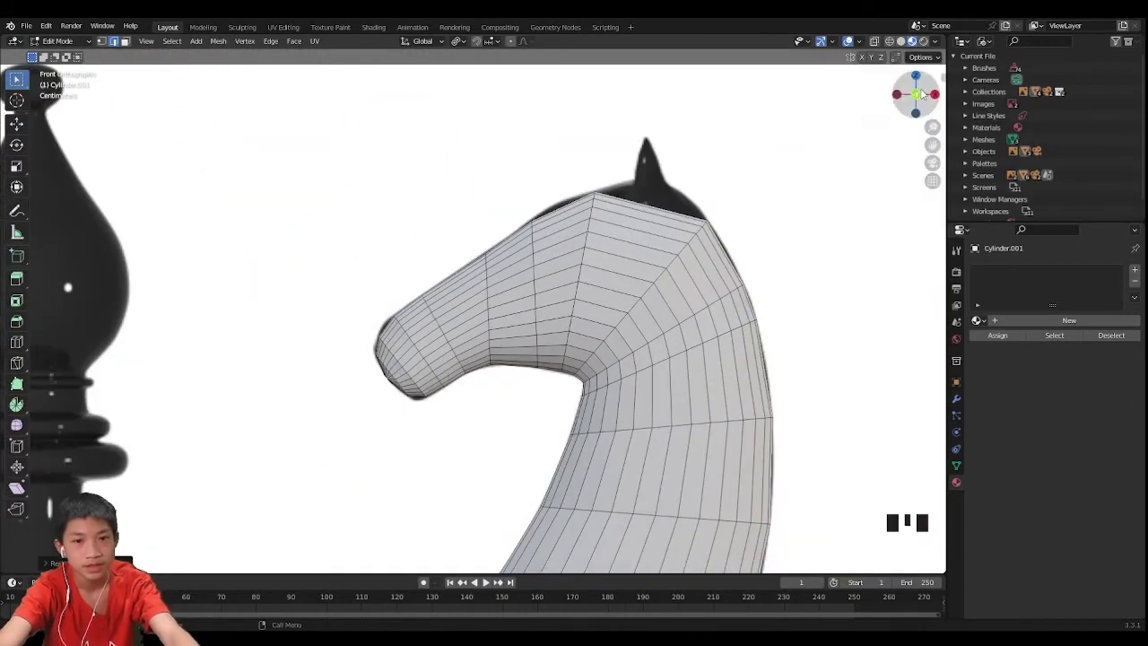
pyautogui.scroll(6, 335, 428)
pyautogui.scroll(1, 335, 429)
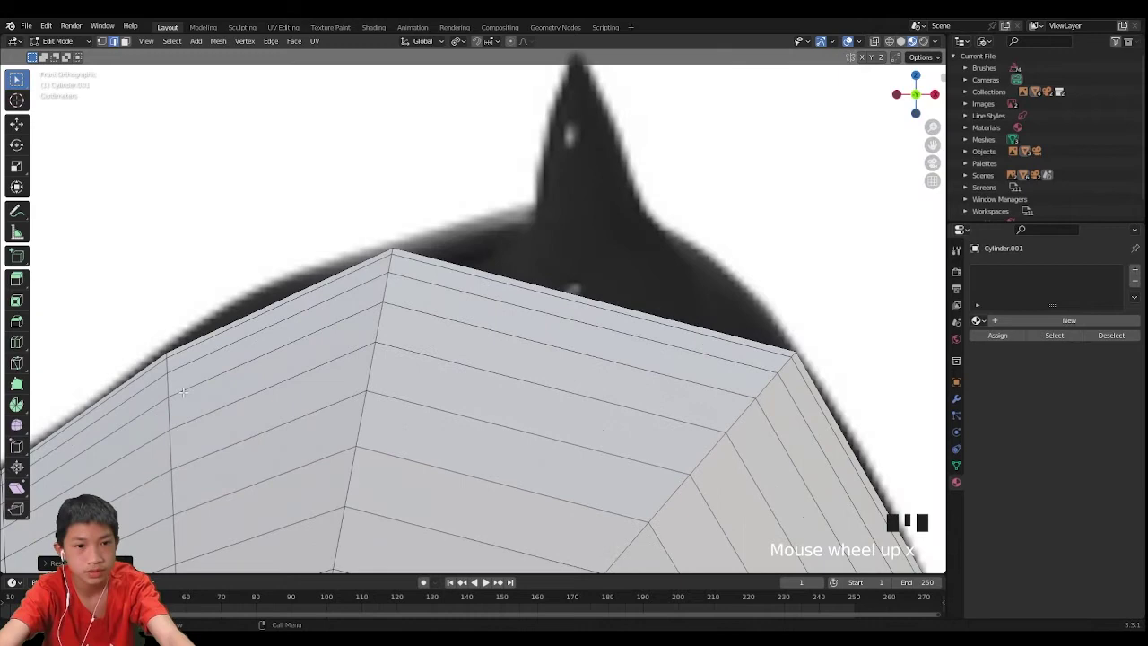
# Add a loop cut across the crown, then scale and move it so its upper end meets the ear's base
pyautogui.scroll(-2, 416, 322)
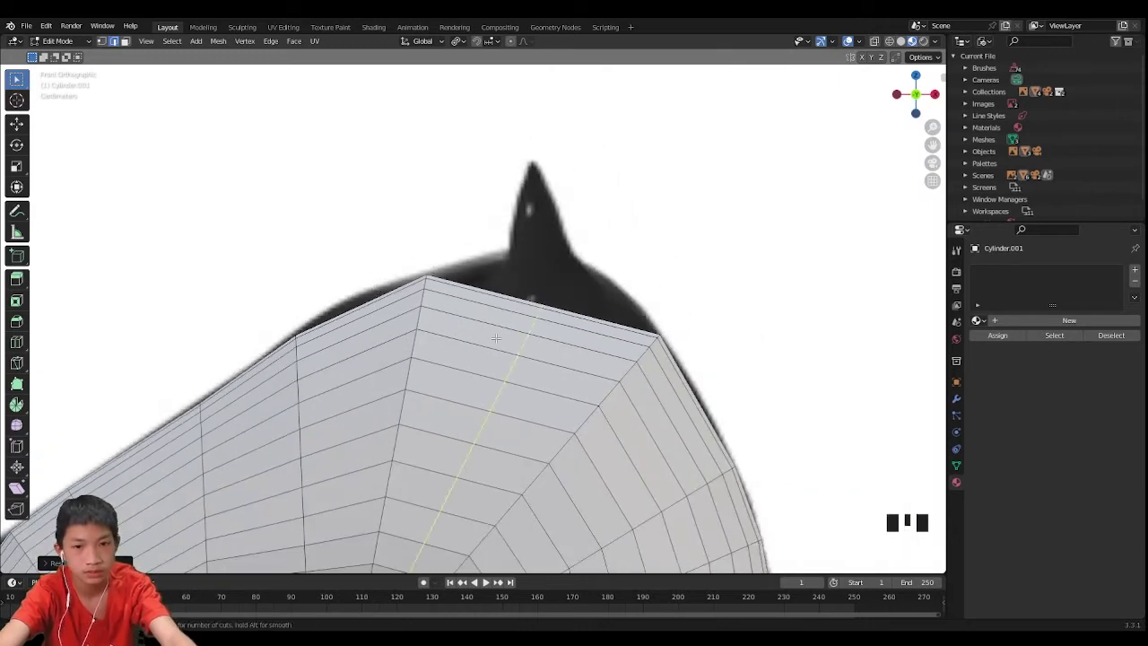
pyautogui.scroll(-4, 558, 341)
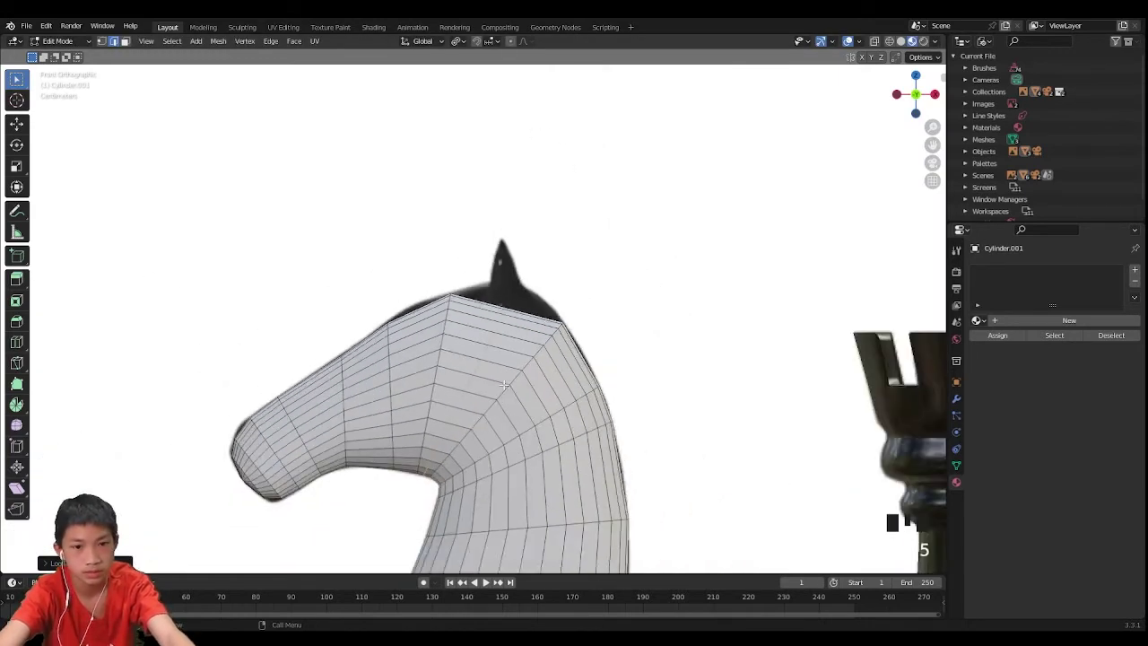
pyautogui.press('s')
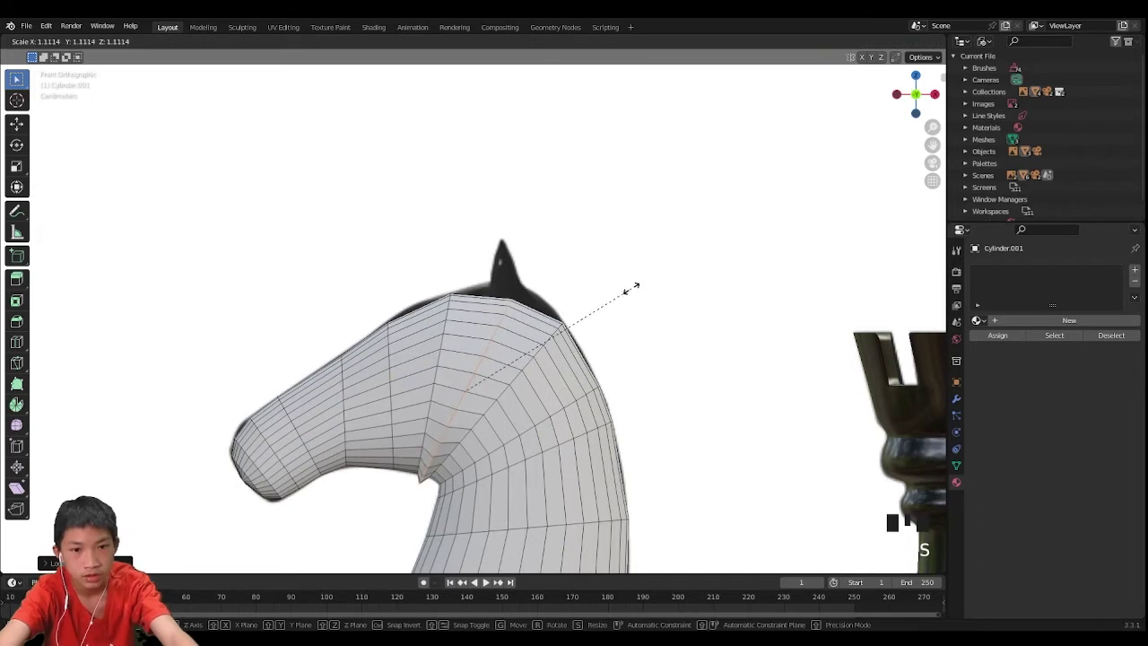
pyautogui.press('g')
pyautogui.press('s')
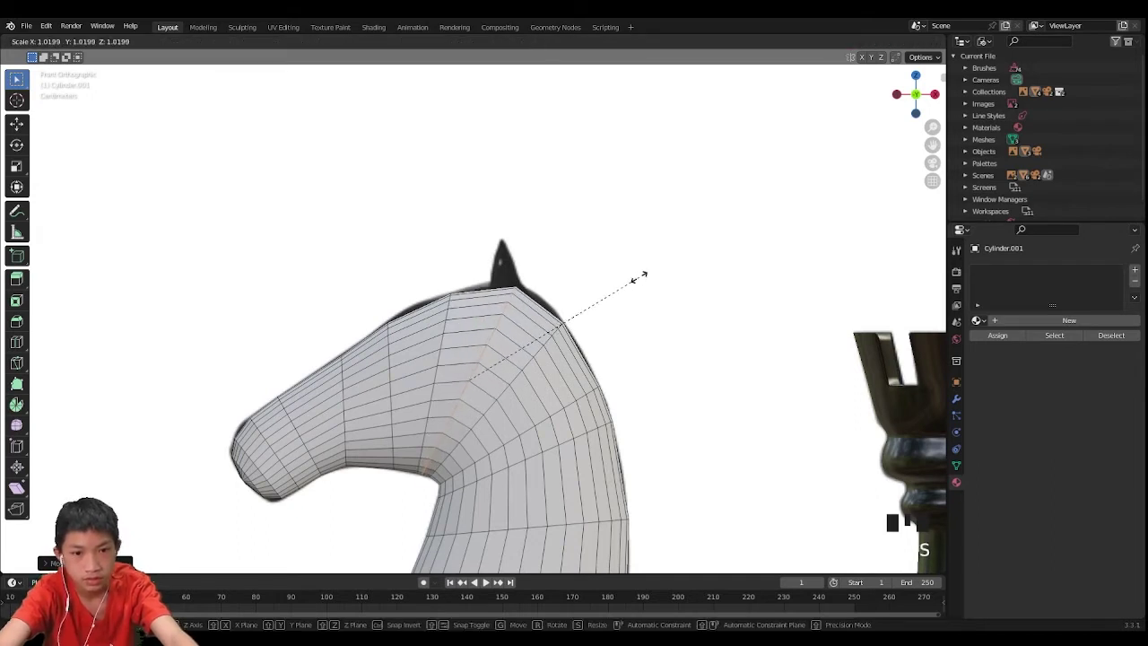
pyautogui.press('g')
pyautogui.press('s')
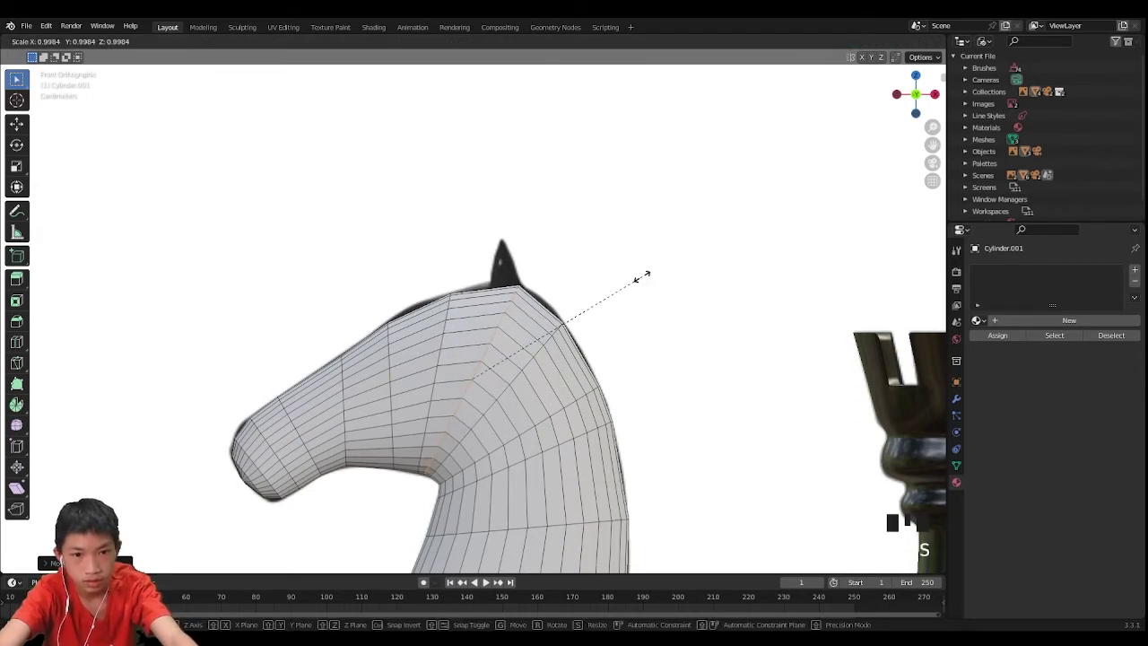
pyautogui.click(643, 277)
# Add a loop cut across the forehead, then scale it up and move it to round out the brow
pyautogui.scroll(4, 633, 275)
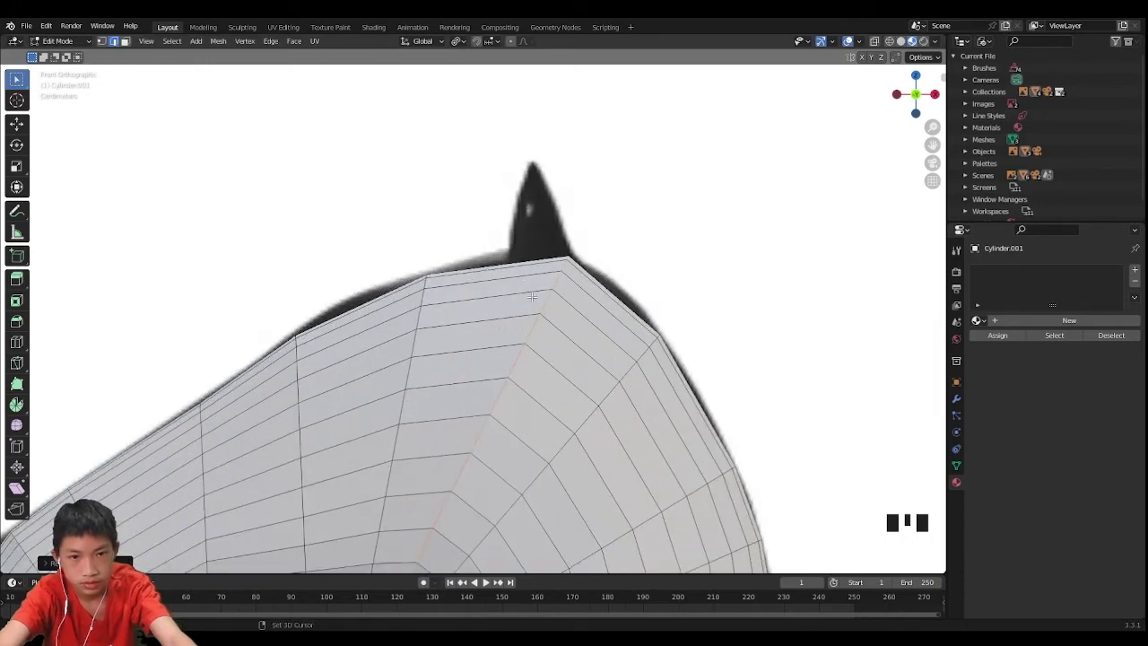
pyautogui.keyDown('shift'); pyautogui.moveTo(532, 297); pyautogui.dragTo(575, 267, button='middle'); pyautogui.keyUp('shift')
pyautogui.click(399, 272)
pyautogui.press('s')
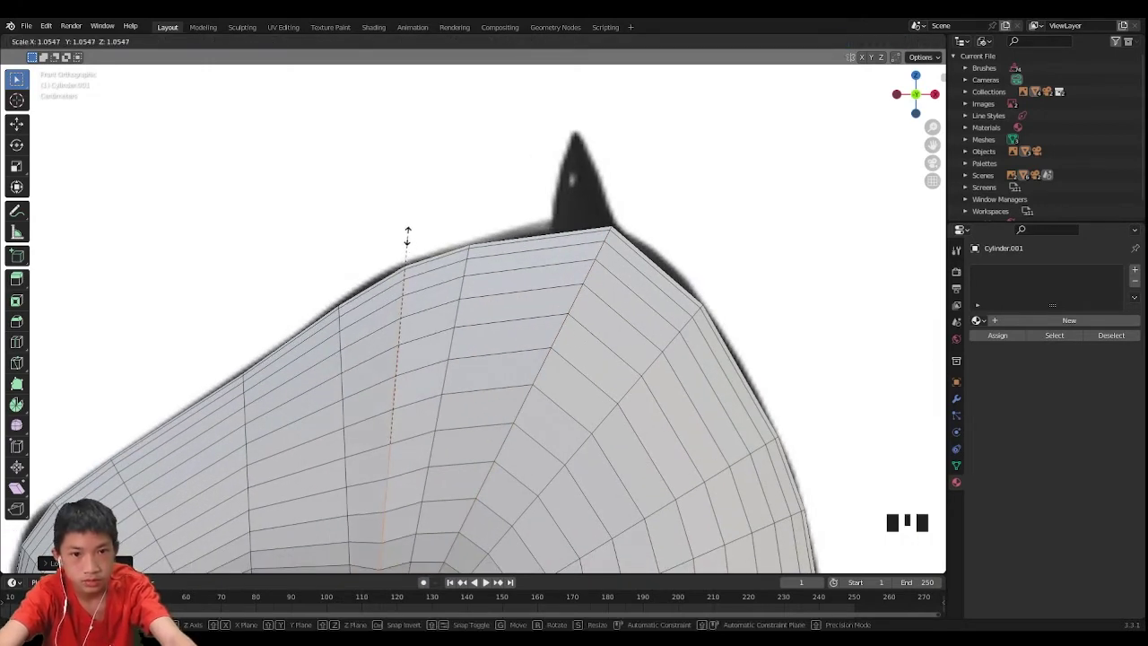
pyautogui.click(405, 241)
pyautogui.scroll(-3, 406, 240)
pyautogui.press('g')
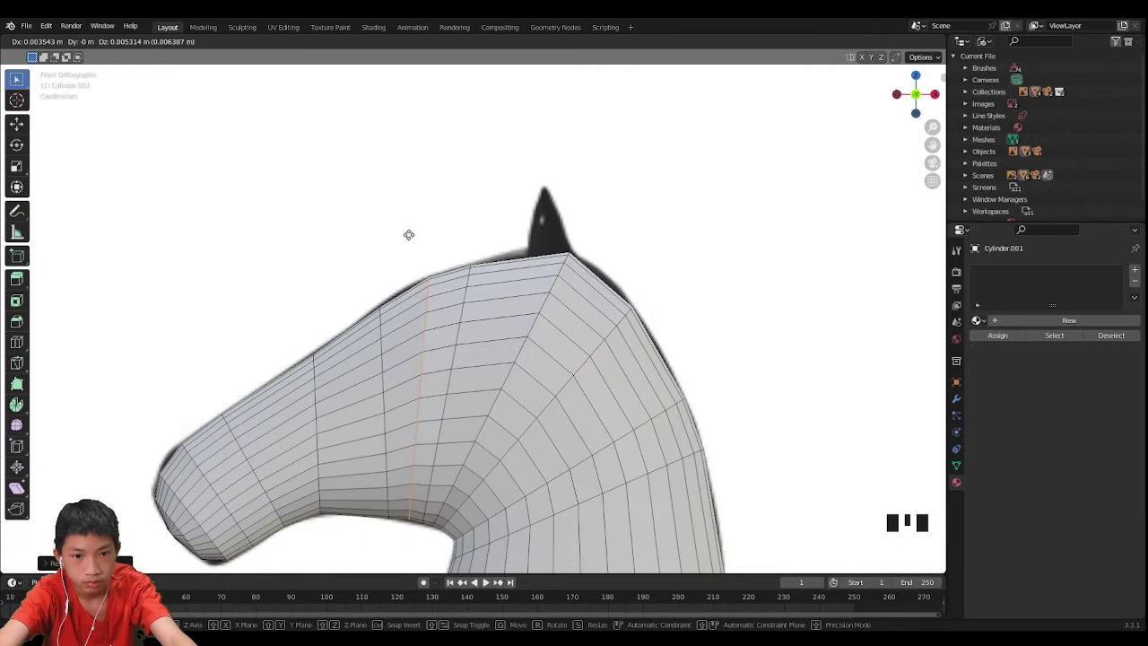
pyautogui.click(404, 237)
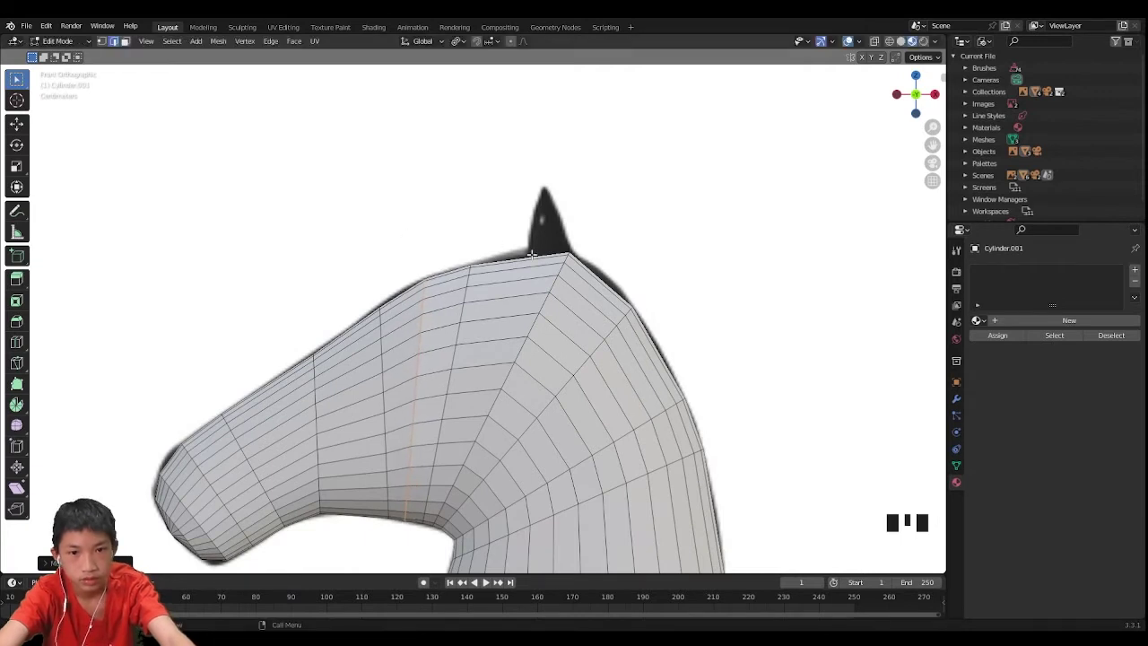
# Select the crown's edge loop below the ear and move it slightly to align with the ear's rear base
pyautogui.scroll(-1, 531, 256)
pyautogui.hotkey('ctrl', 'r')
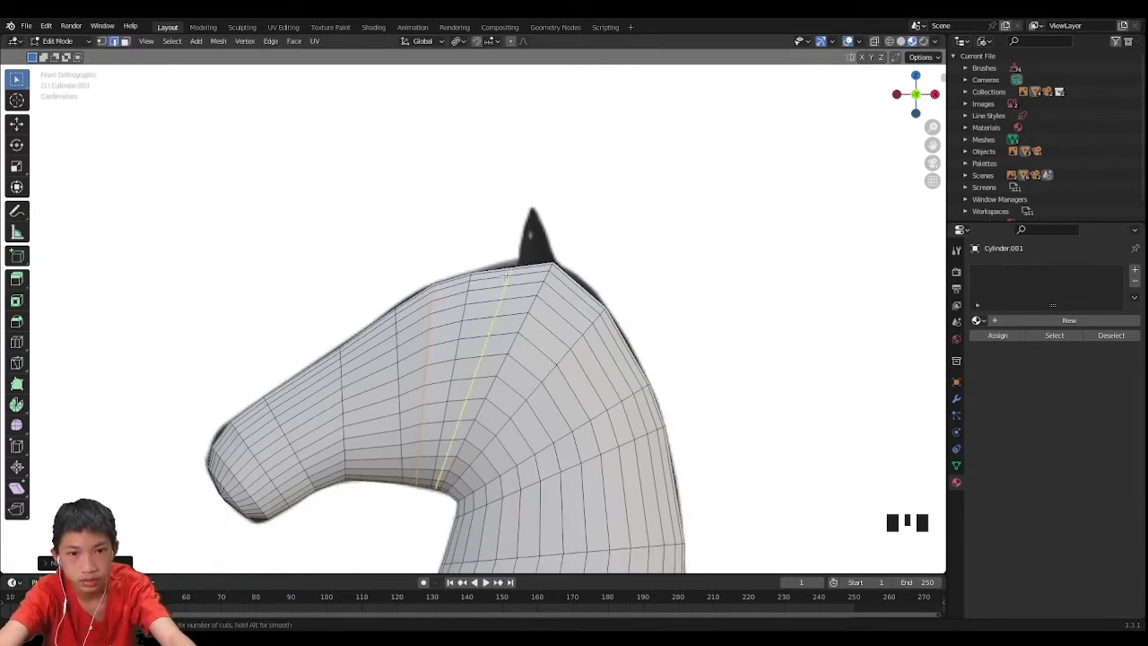
pyautogui.scroll(4, 597, 195)
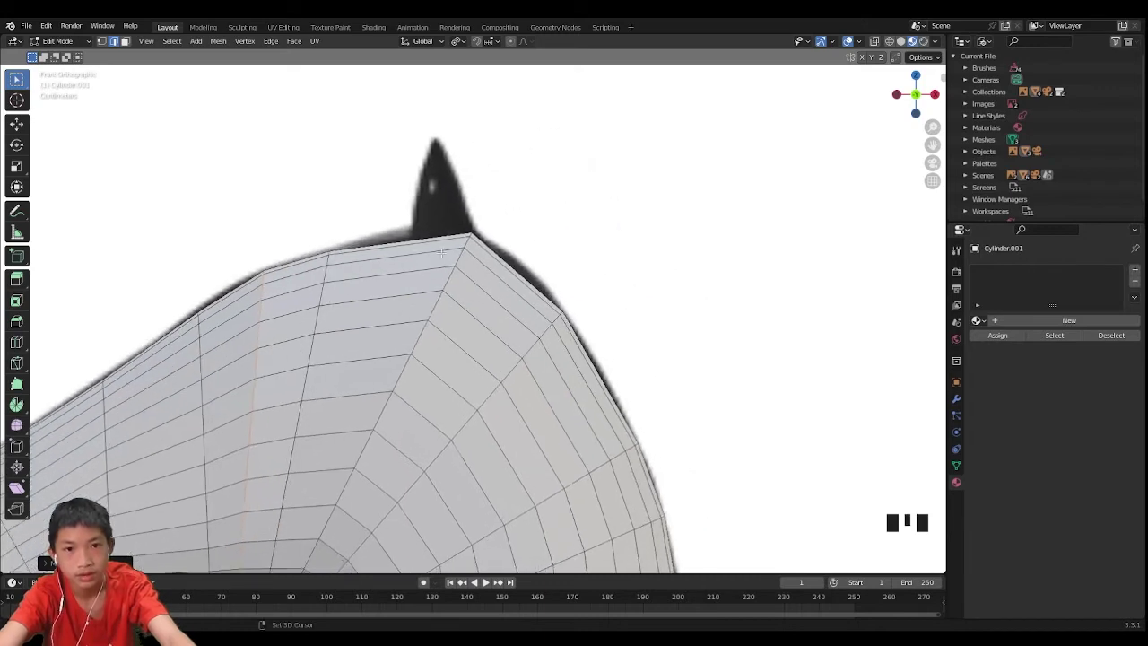
pyautogui.scroll(1, 451, 201)
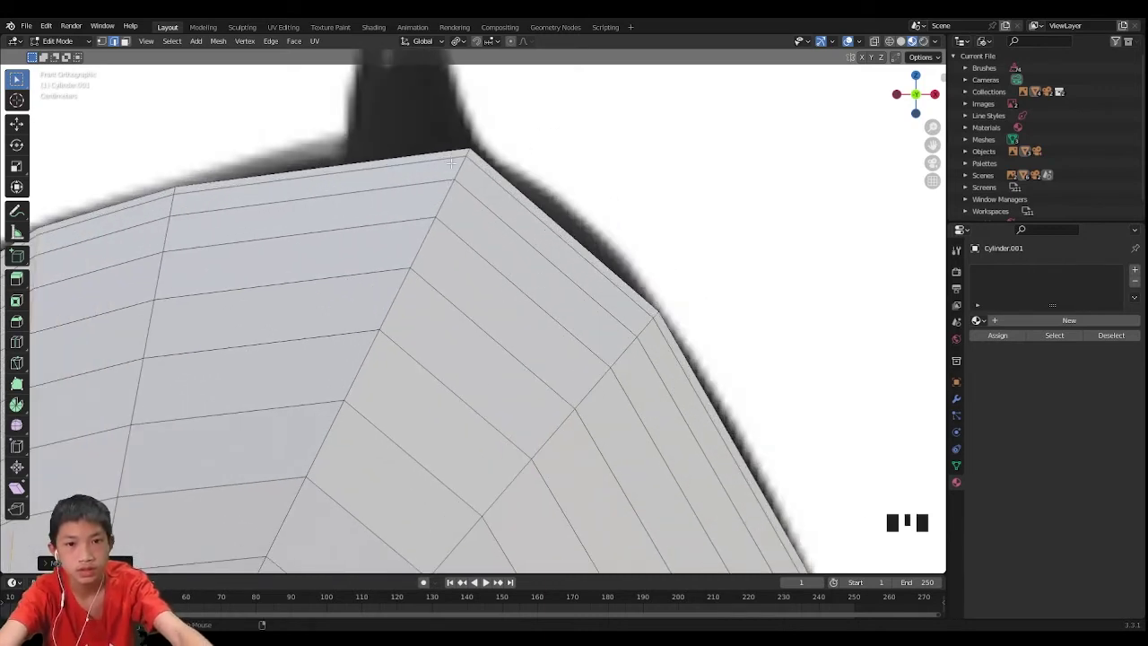
pyautogui.keyDown('alt'); pyautogui.click(460, 167); pyautogui.keyUp('alt')
pyautogui.press('g')
pyautogui.click(468, 163)
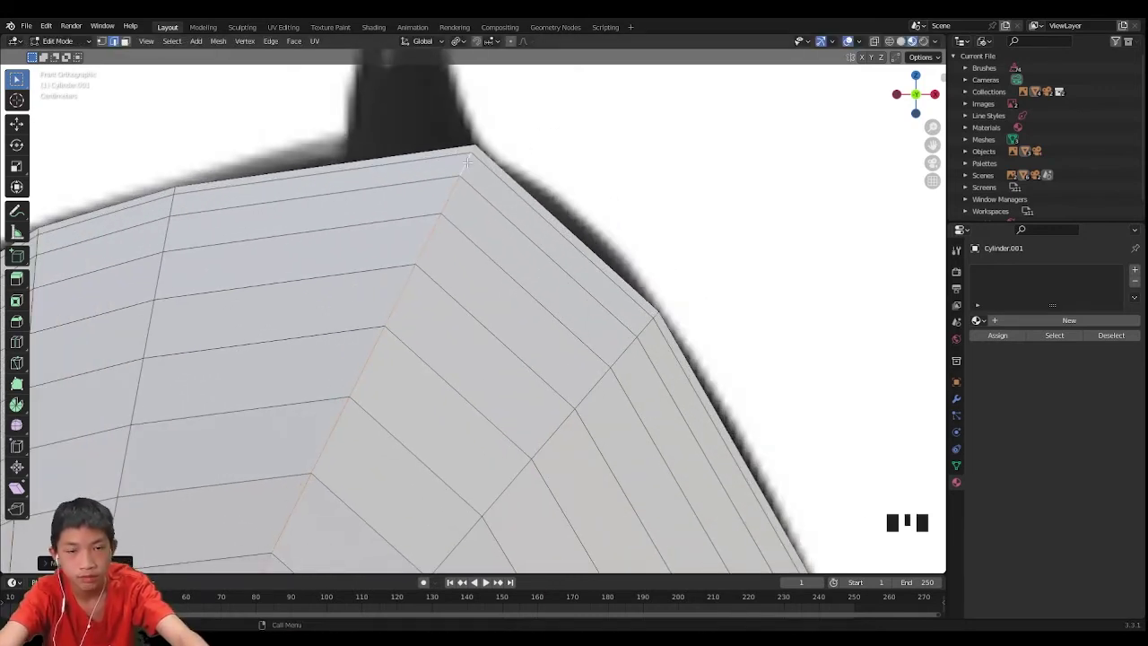
pyautogui.scroll(-2, 467, 161)
pyautogui.scroll(3, 430, 261)
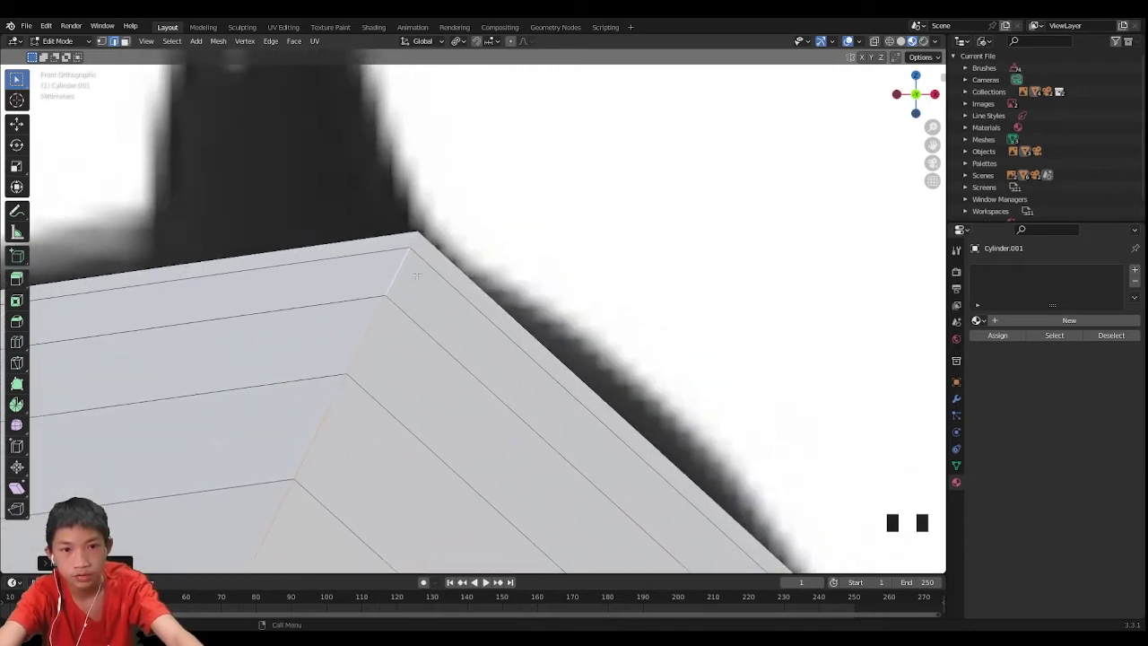
pyautogui.scroll(-2, 408, 208)
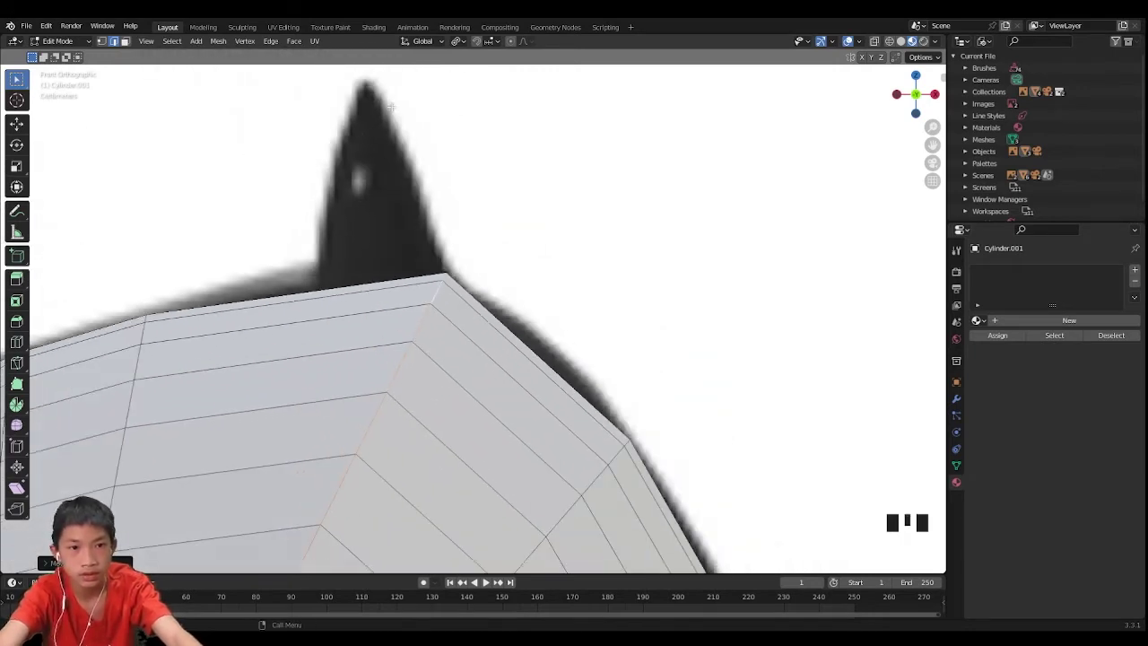
# Add a loop cut across the crown, just in front of the loop at the ear's rear base
pyautogui.scroll(-1, 352, 230)
pyautogui.hotkey('ctrl', 'r')
pyautogui.click(381, 313)
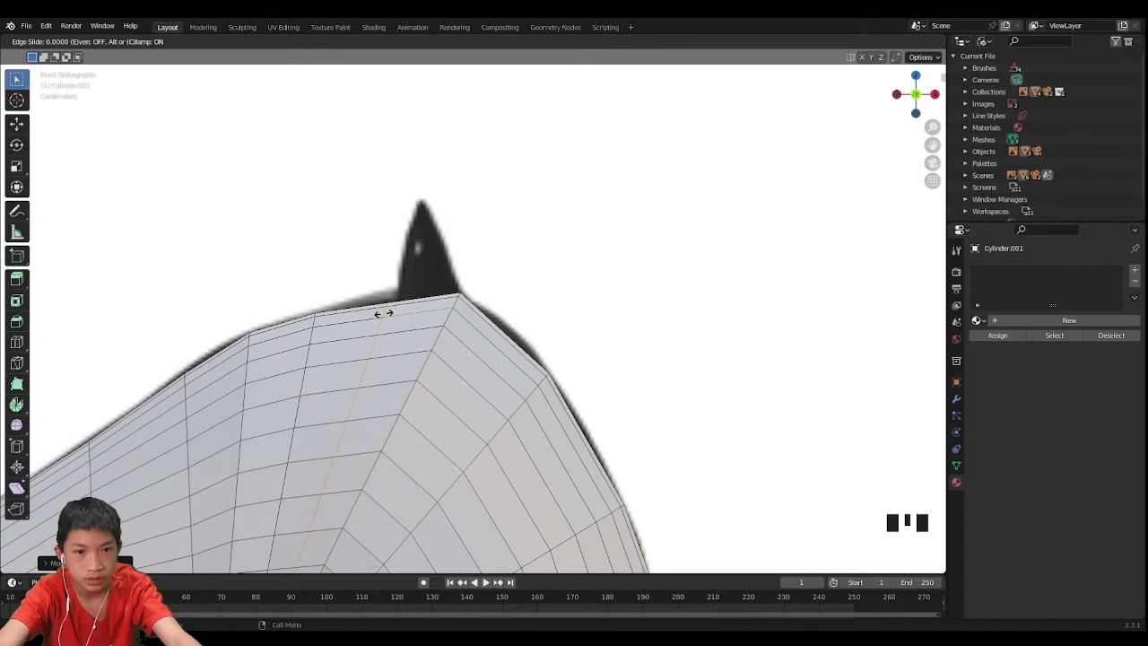
pyautogui.click(396, 313)
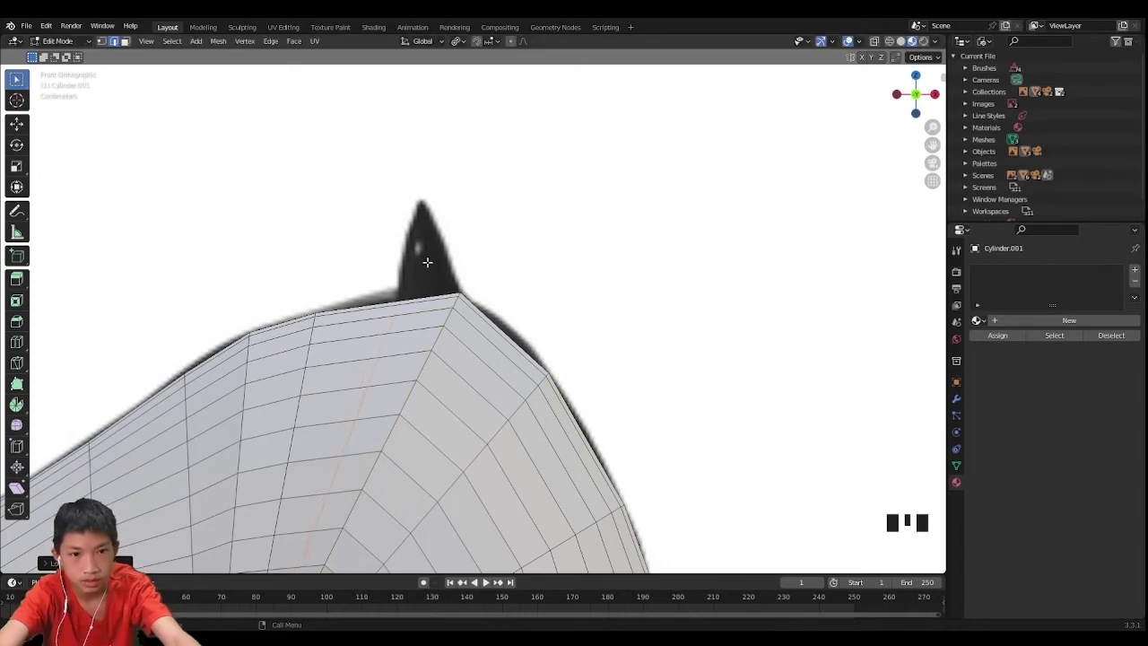
# Narrow the new crown edge loop along global Y to about 0.93 to smooth the head's width
pyautogui.moveTo(425, 270); pyautogui.dragTo(472, 430, button='middle')
pyautogui.scroll(-2, 404, 287)
pyautogui.scroll(-2, 466, 328)
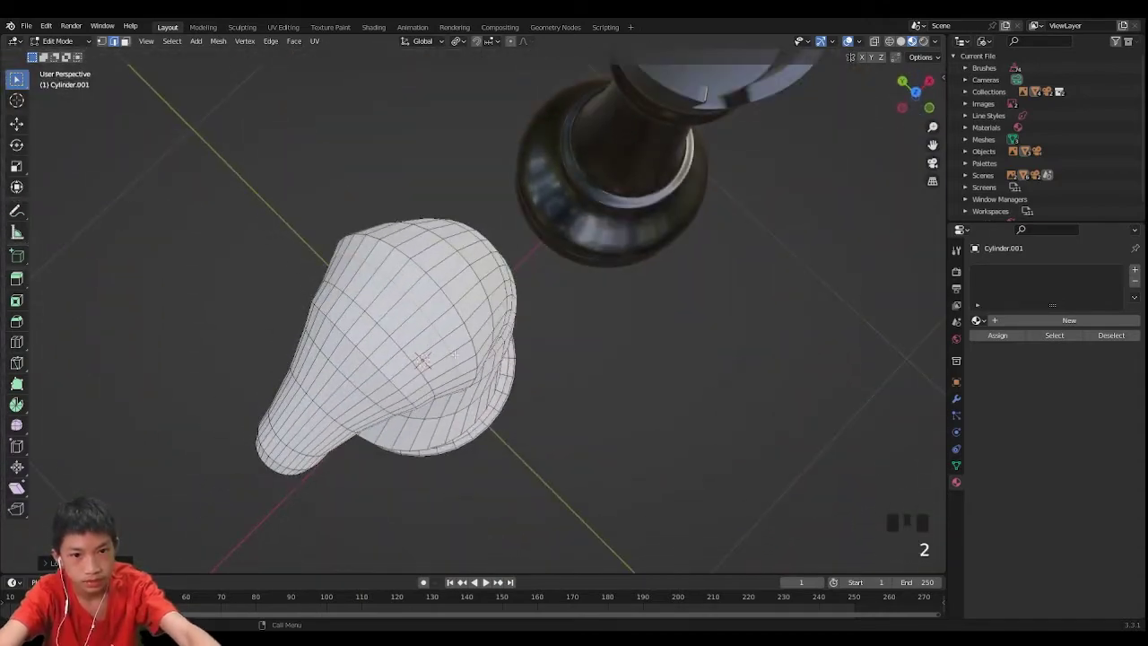
pyautogui.keyDown('alt'); pyautogui.moveTo(433, 299); pyautogui.dragTo(503, 341); pyautogui.keyUp('alt')
pyautogui.moveTo(502, 341); pyautogui.dragTo(499, 284, button='middle')
pyautogui.moveTo(505, 334); pyautogui.dragTo(647, 373, button='middle')
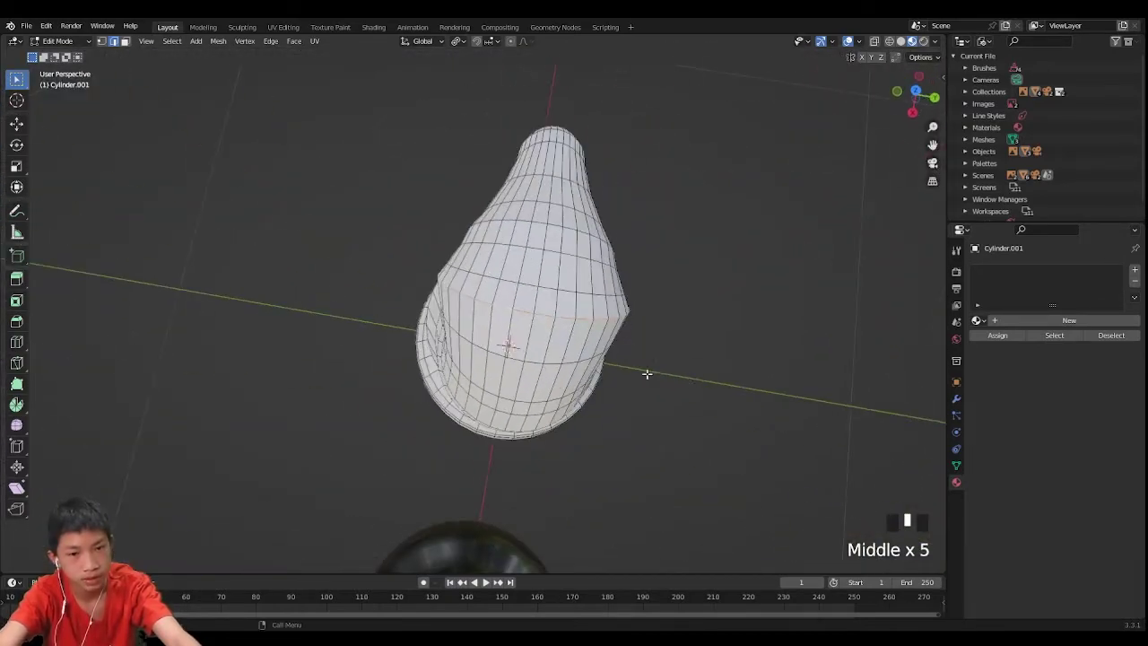
pyautogui.press('s')
pyautogui.press('y')
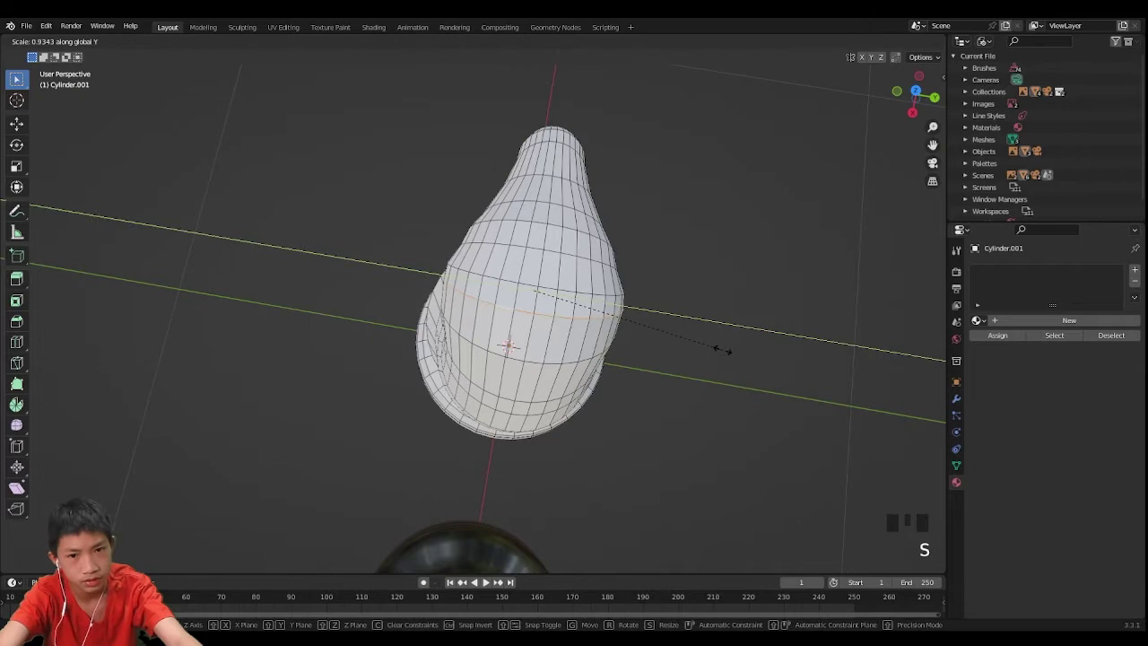
pyautogui.click(723, 344)
pyautogui.moveTo(723, 344); pyautogui.dragTo(699, 308, button='middle')
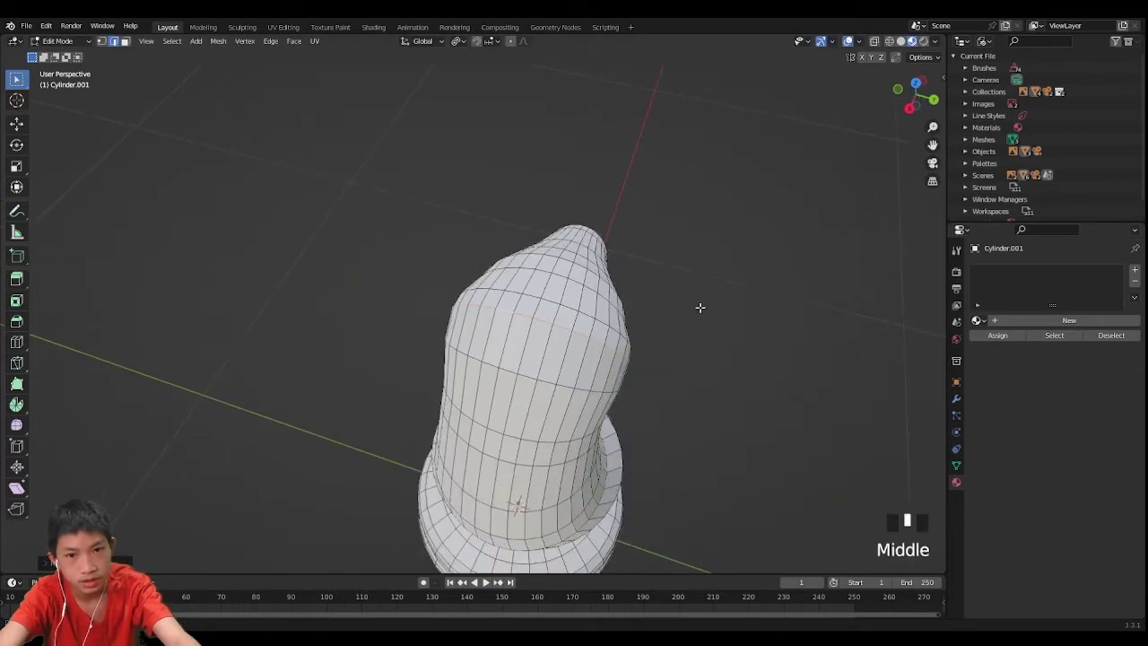
# Select the forehead's edge loop and scale it along global Y to about 0.97
pyautogui.moveTo(623, 232); pyautogui.dragTo(459, 239, button='middle')
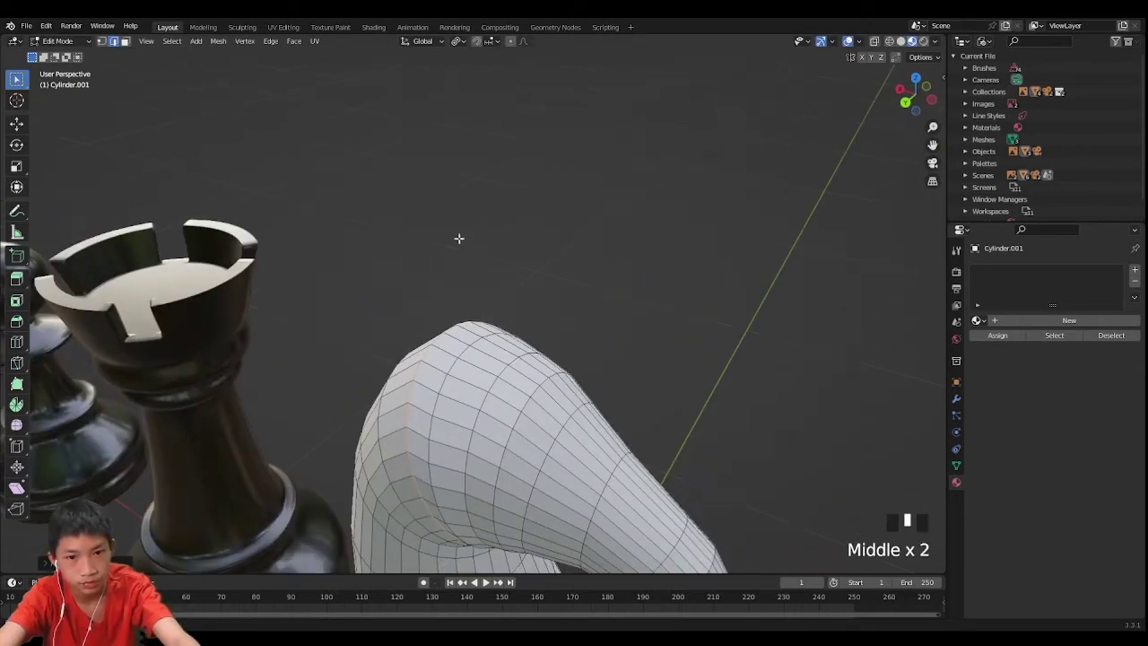
pyautogui.keyDown('alt'); pyautogui.click(530, 399); pyautogui.keyUp('alt')
pyautogui.moveTo(530, 399); pyautogui.dragTo(591, 452, button='middle')
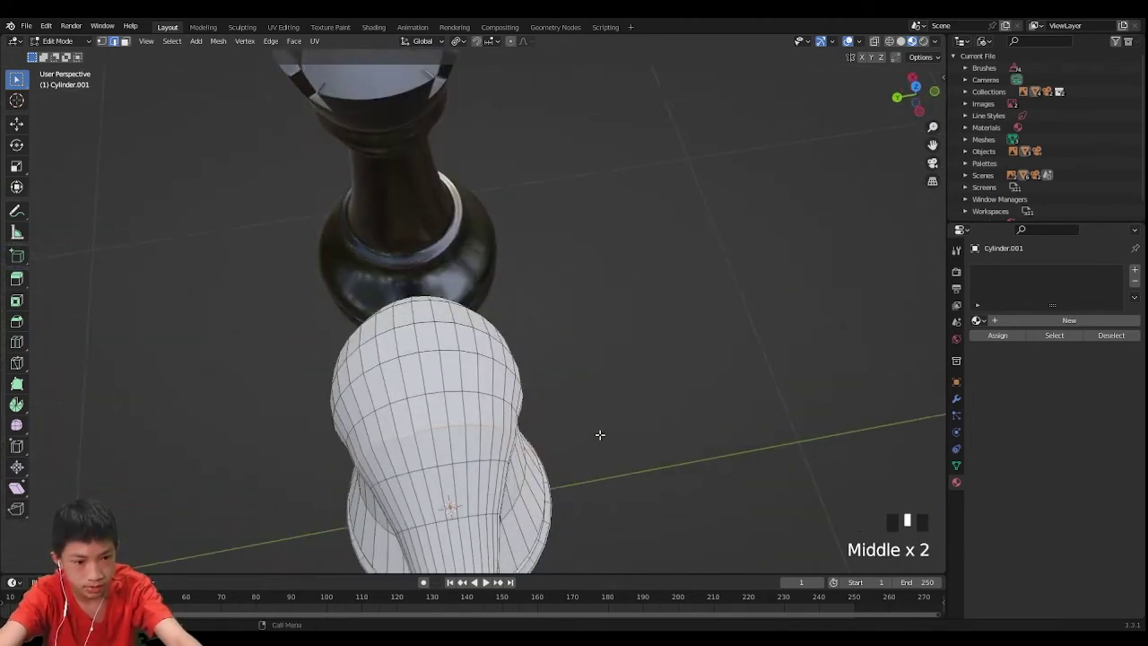
pyautogui.press('s')
pyautogui.press('y')
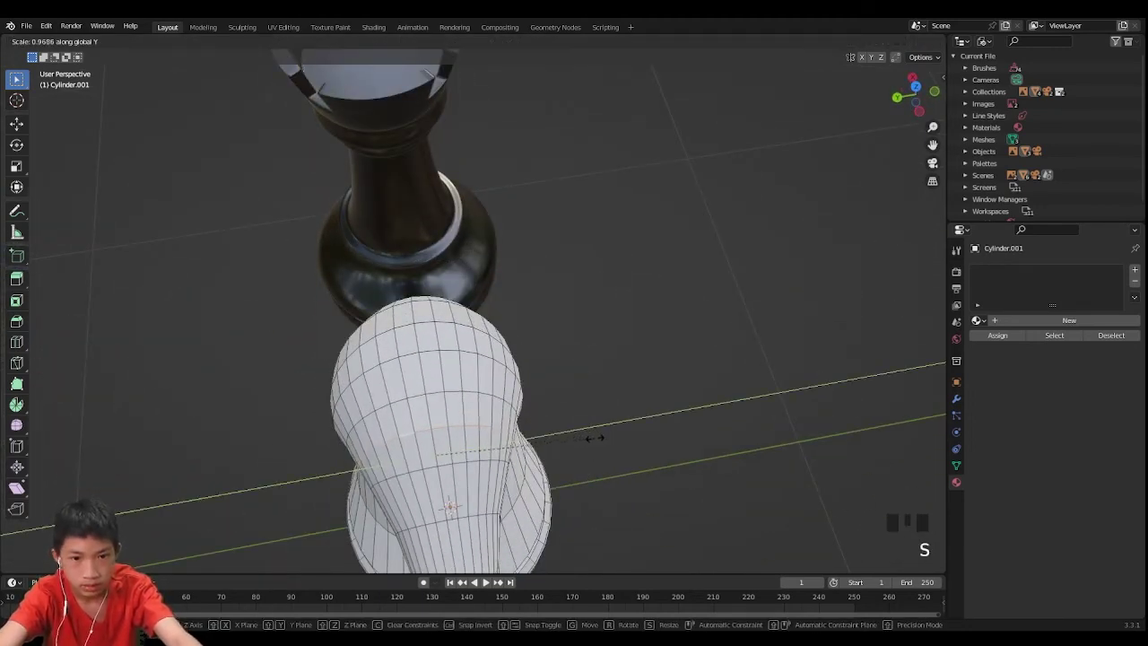
pyautogui.click(594, 437)
# Select the next edge loop toward the crown and adjust its width by scaling it along global Y
pyautogui.moveTo(577, 438); pyautogui.dragTo(444, 404, button='middle')
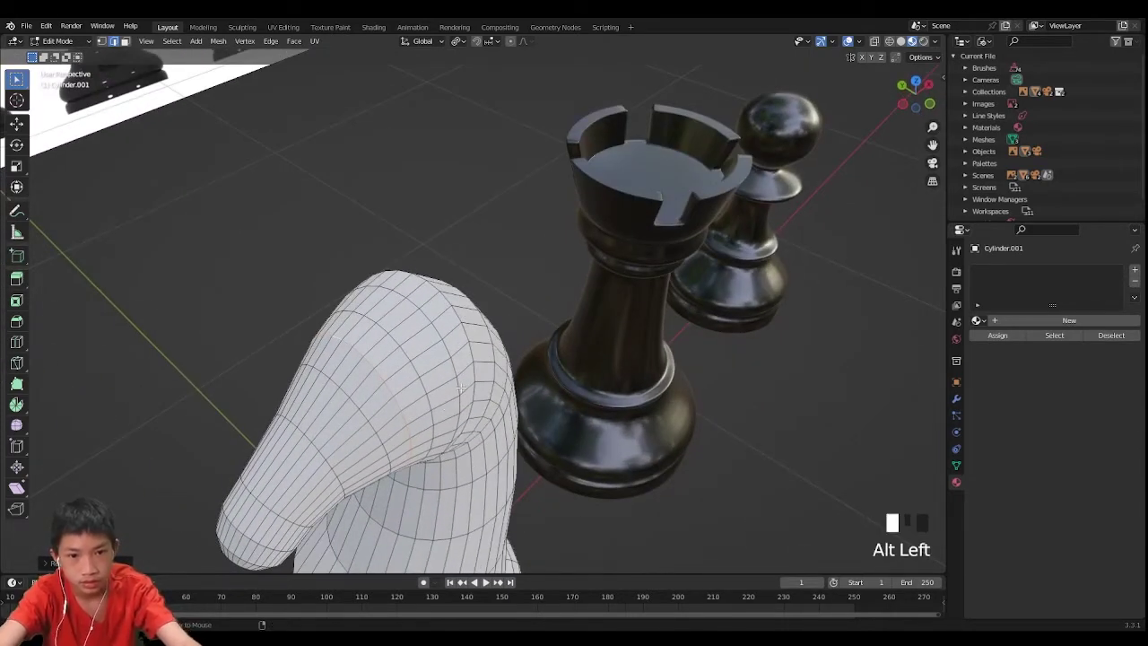
pyautogui.keyDown('alt'); pyautogui.click(461, 387); pyautogui.keyUp('alt')
pyautogui.press('s')
pyautogui.press('y')
pyautogui.click(508, 413)
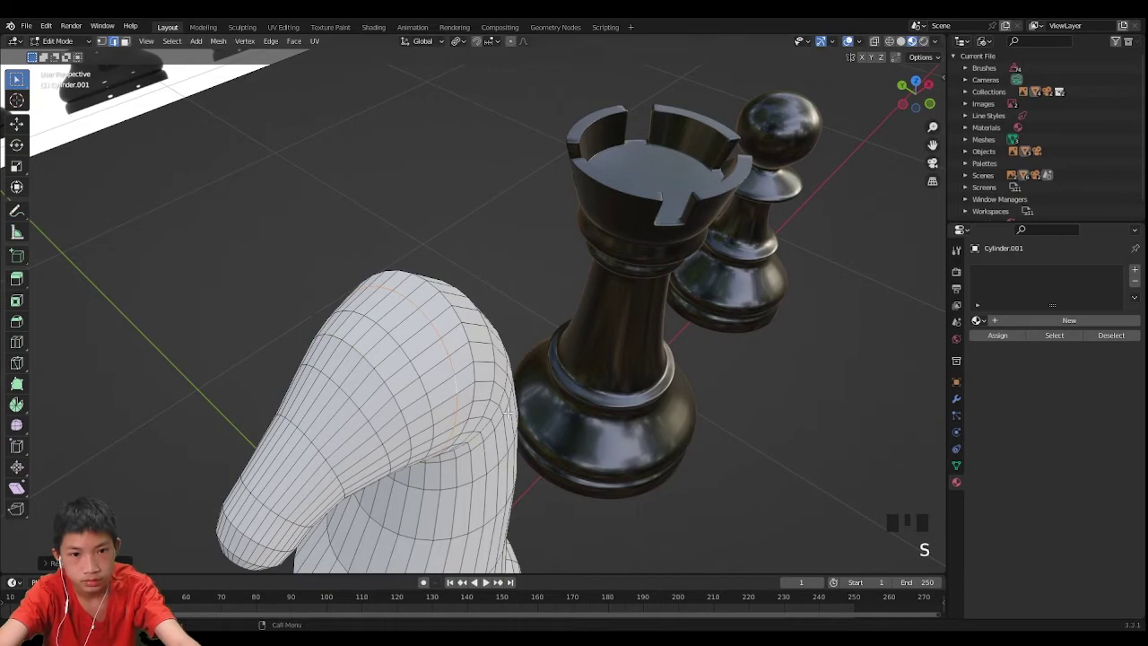
# Select one face on each side of the crown, in the face ring at the ear's base
pyautogui.moveTo(508, 411); pyautogui.dragTo(413, 313, button='middle')
pyautogui.press('3')
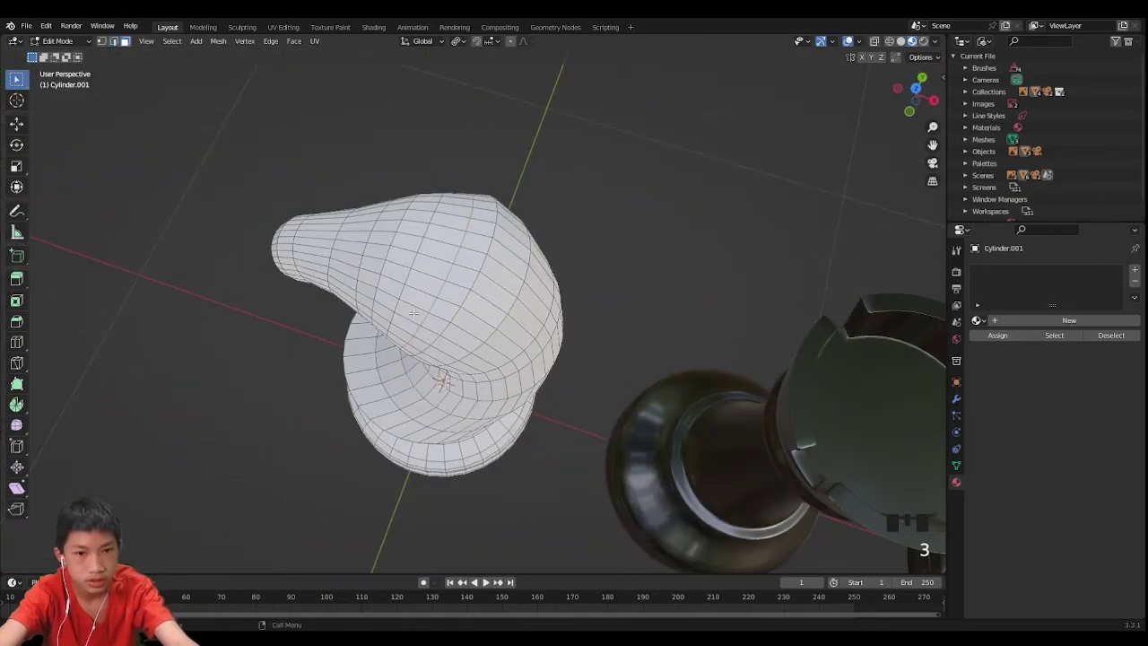
pyautogui.click(911, 112)
pyautogui.scroll(6, 594, 200)
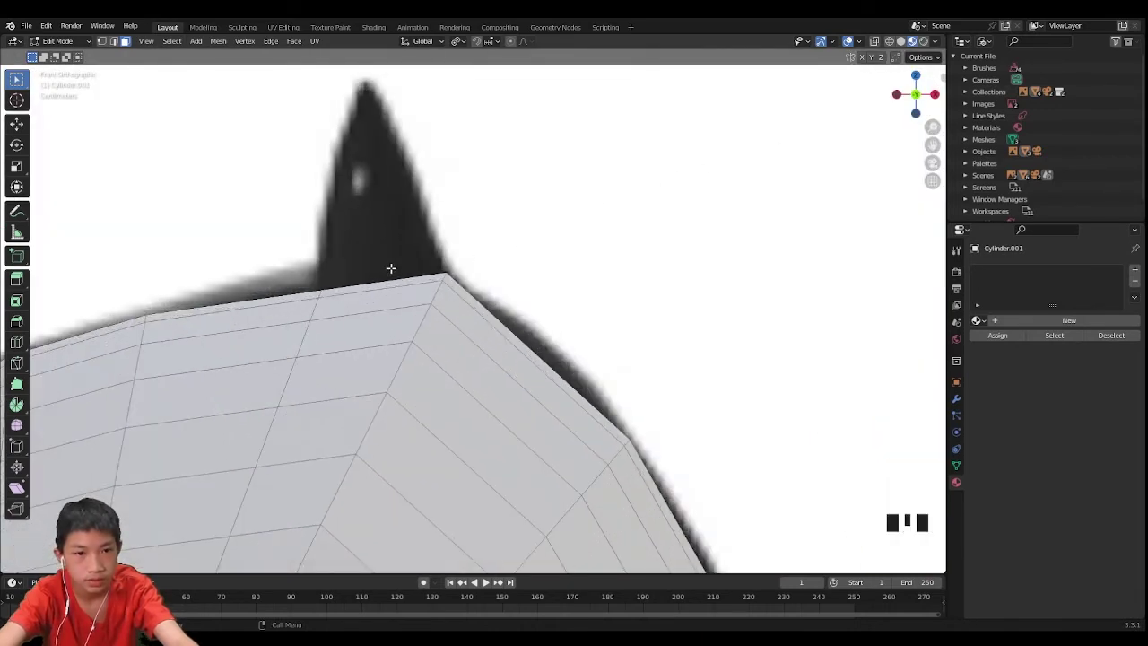
pyautogui.moveTo(373, 321); pyautogui.dragTo(502, 242, button='middle')
pyautogui.scroll(-2, 391, 275)
pyautogui.scroll(2, 560, 250)
pyautogui.click(507, 340)
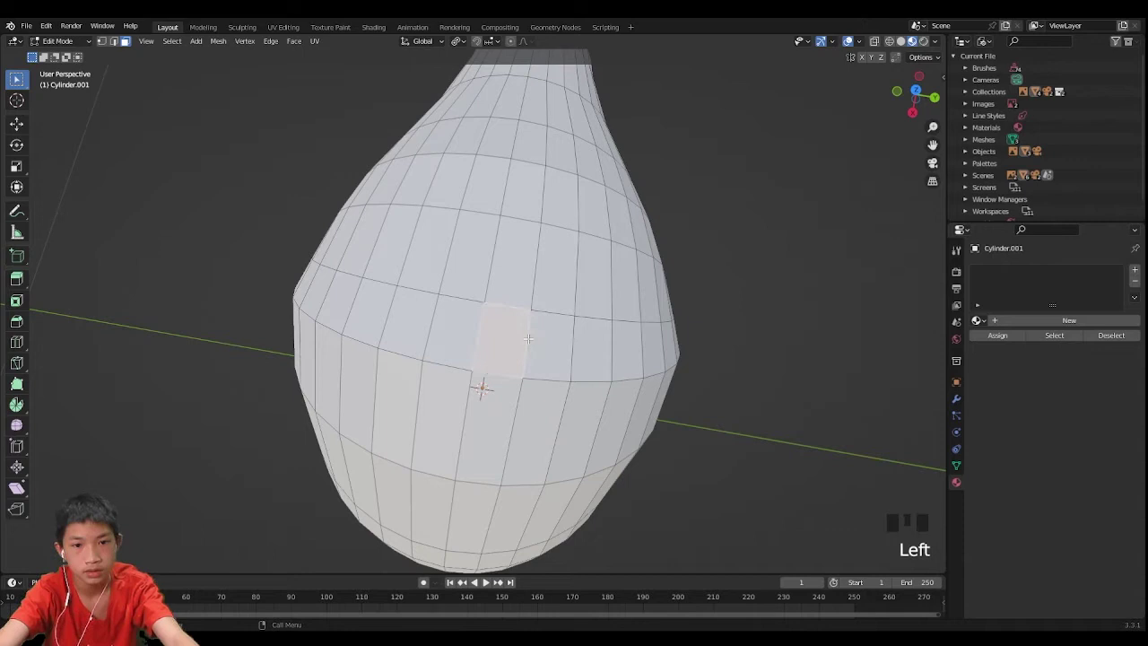
pyautogui.click(541, 346)
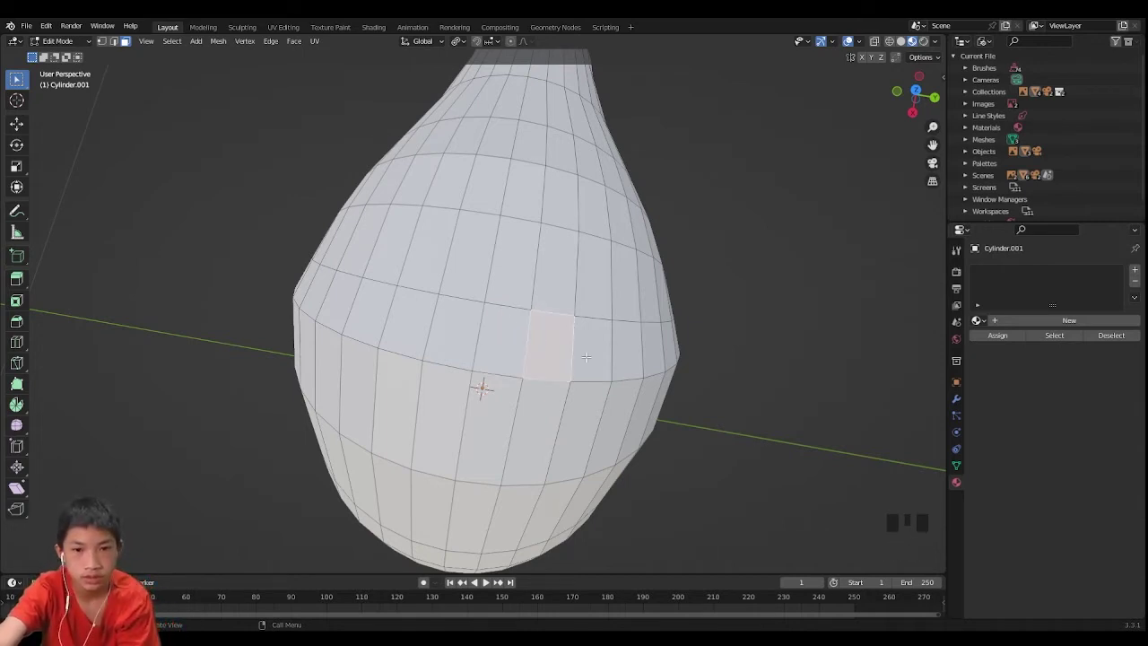
pyautogui.click(613, 347)
pyautogui.moveTo(602, 337); pyautogui.dragTo(358, 290, button='middle')
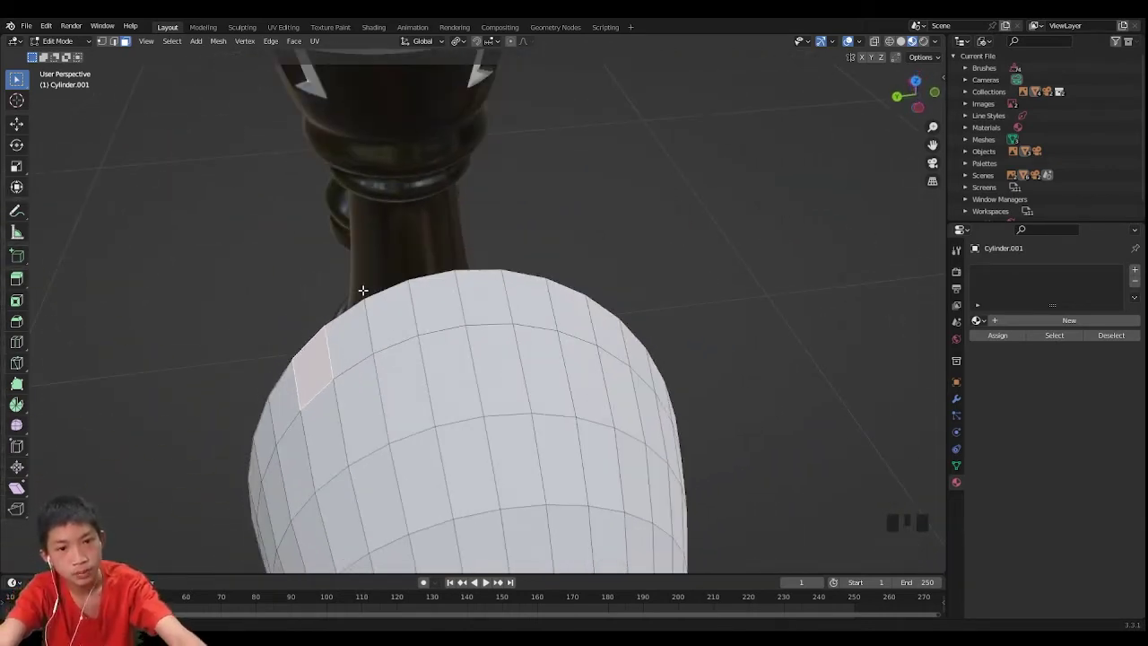
pyautogui.keyDown('shift'); pyautogui.click(591, 313); pyautogui.keyUp('shift')
pyautogui.moveTo(590, 313); pyautogui.dragTo(490, 285, button='middle')
pyautogui.scroll(4, 505, 331)
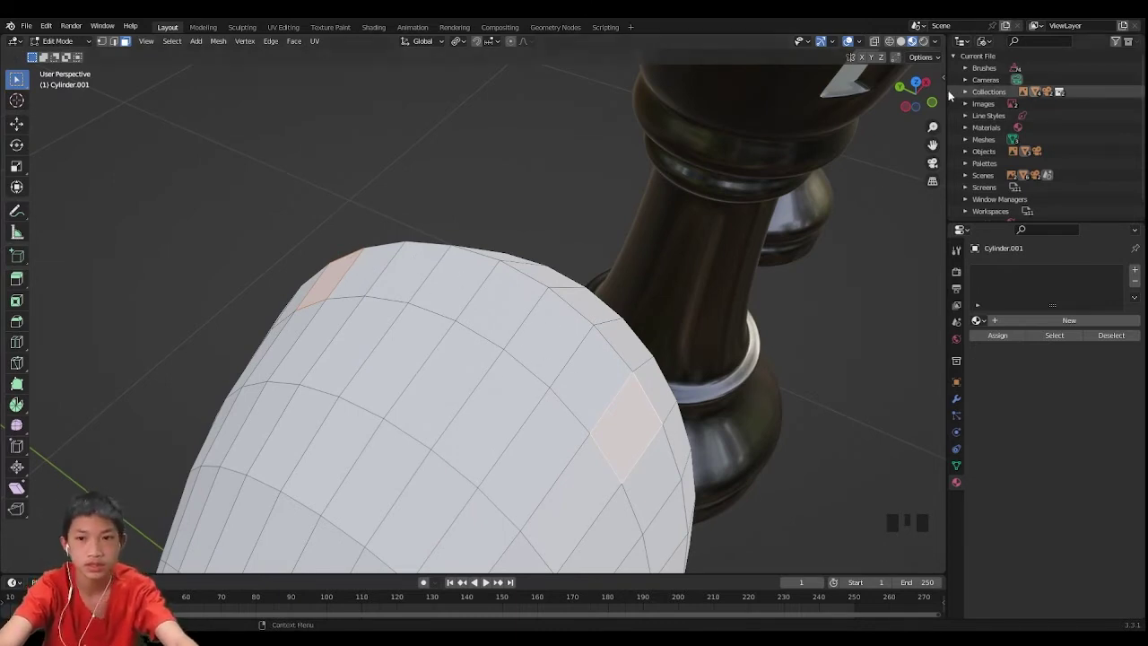
# Extrude the two selected crown faces outward and move them to line up with the base of the reference ear
pyautogui.click(900, 86)
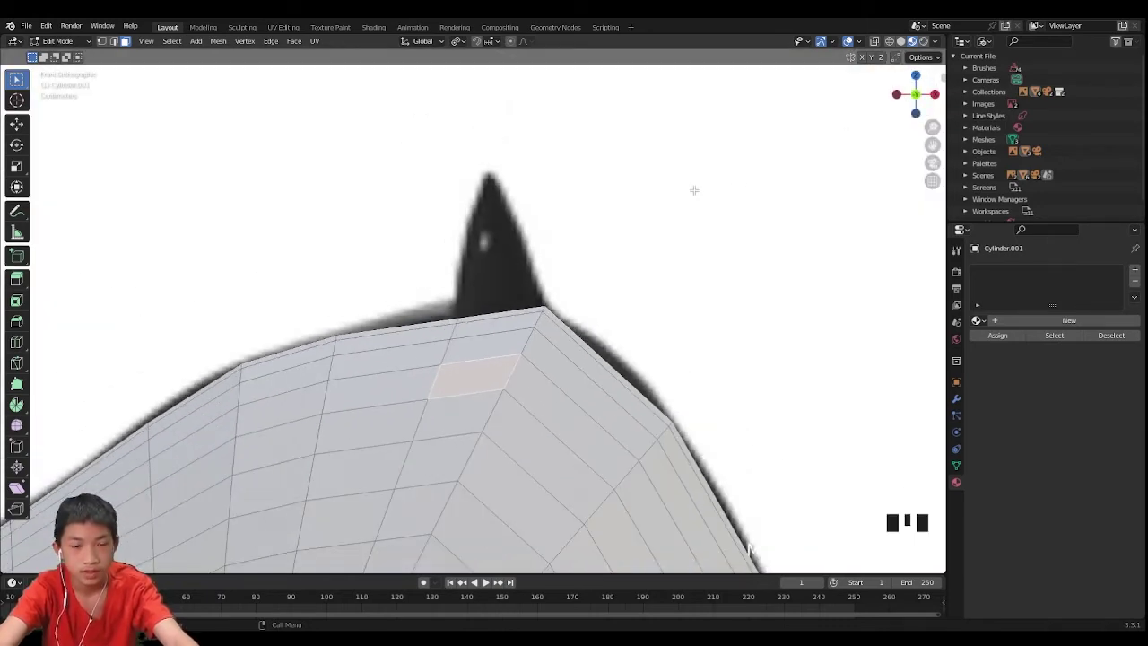
pyautogui.press('e')
pyautogui.click(679, 95)
pyautogui.press('g')
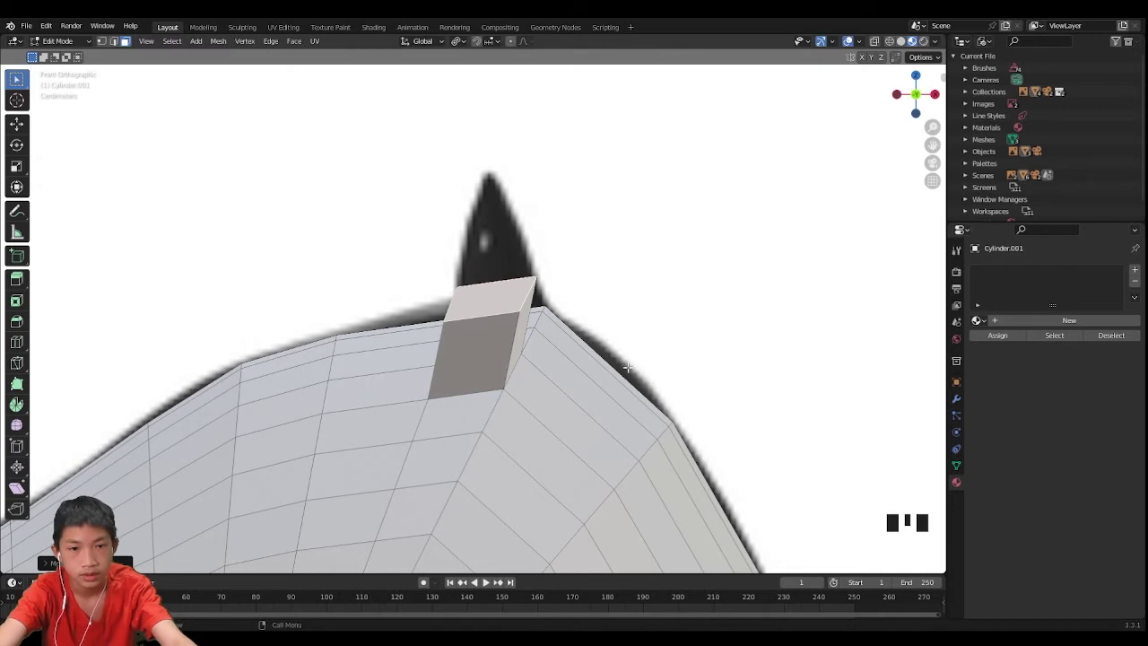
pyautogui.click(618, 337)
pyautogui.scroll(2, 618, 337)
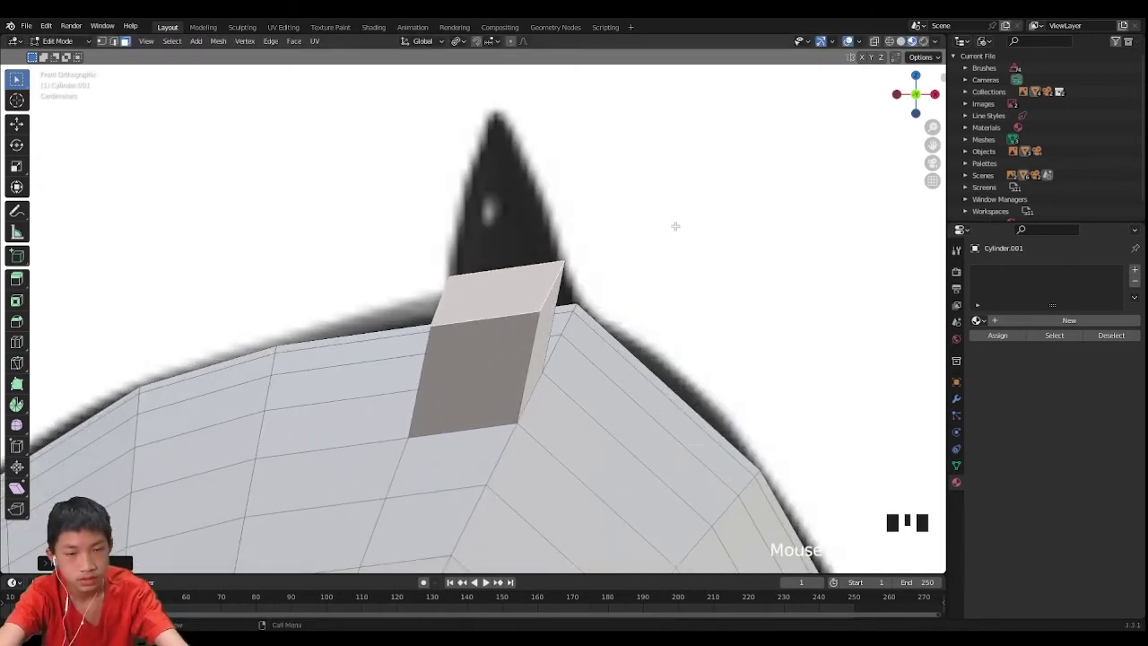
pyautogui.press('s')
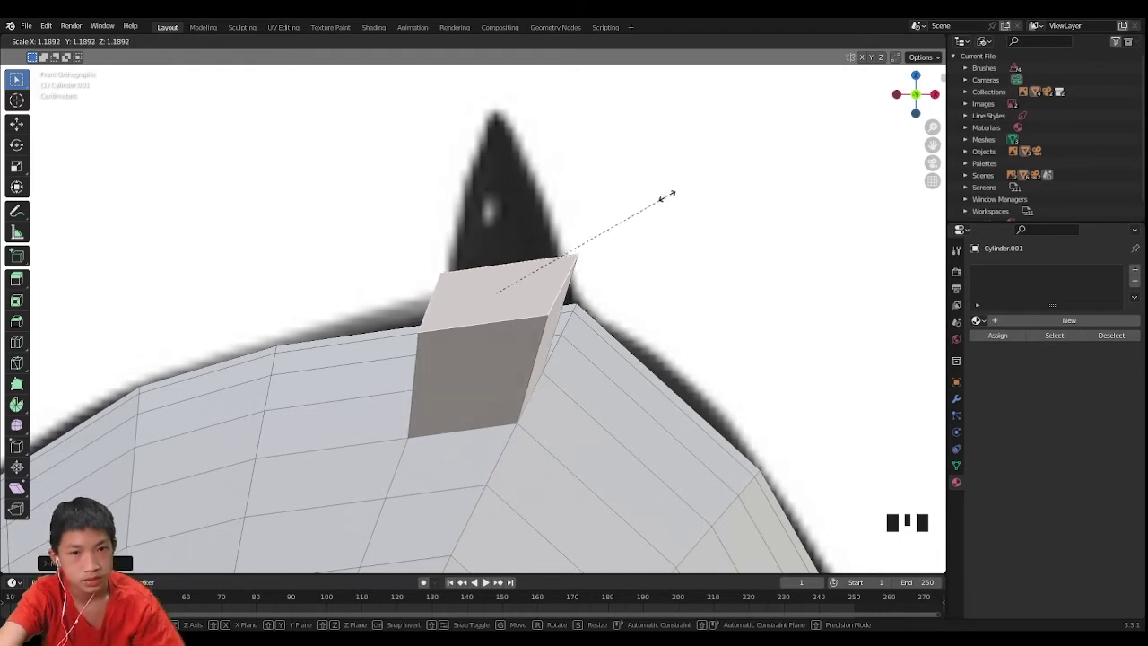
pyautogui.click(662, 173)
# Examine both extruded ear stubs from behind and from the side of the head
pyautogui.moveTo(661, 174); pyautogui.dragTo(625, 187, button='middle')
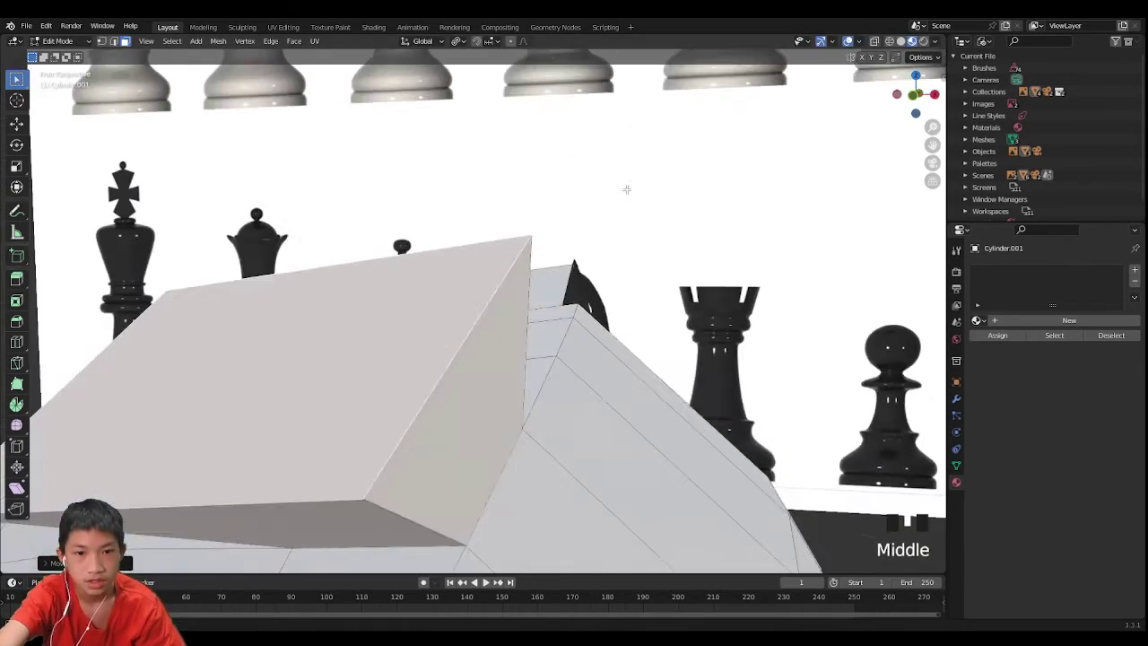
pyautogui.scroll(-2, 543, 197)
pyautogui.moveTo(543, 197); pyautogui.dragTo(538, 209, button='middle')
pyautogui.scroll(-2, 543, 246)
pyautogui.scroll(-3, 519, 281)
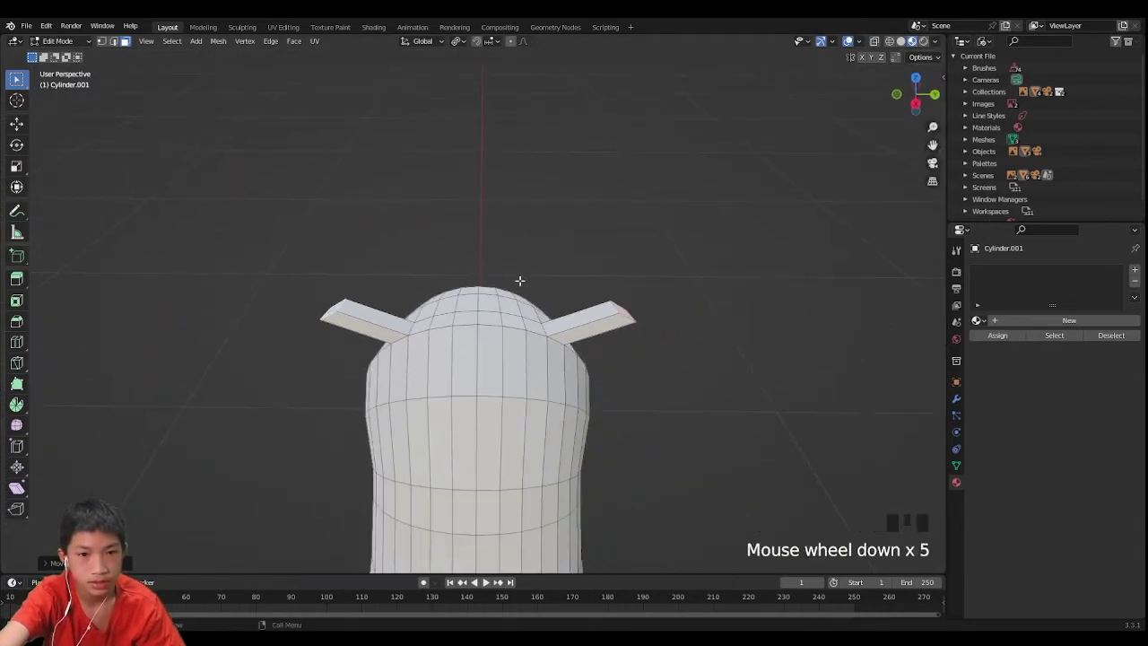
pyautogui.scroll(2, 558, 335)
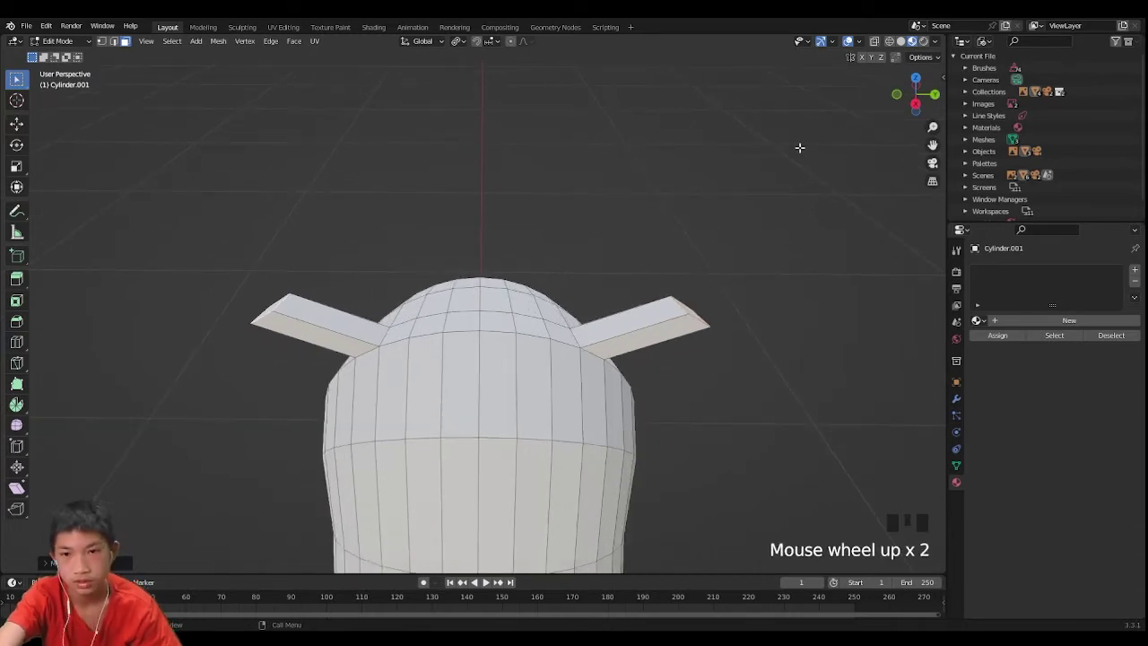
pyautogui.moveTo(710, 278); pyautogui.dragTo(926, 95, button='middle')
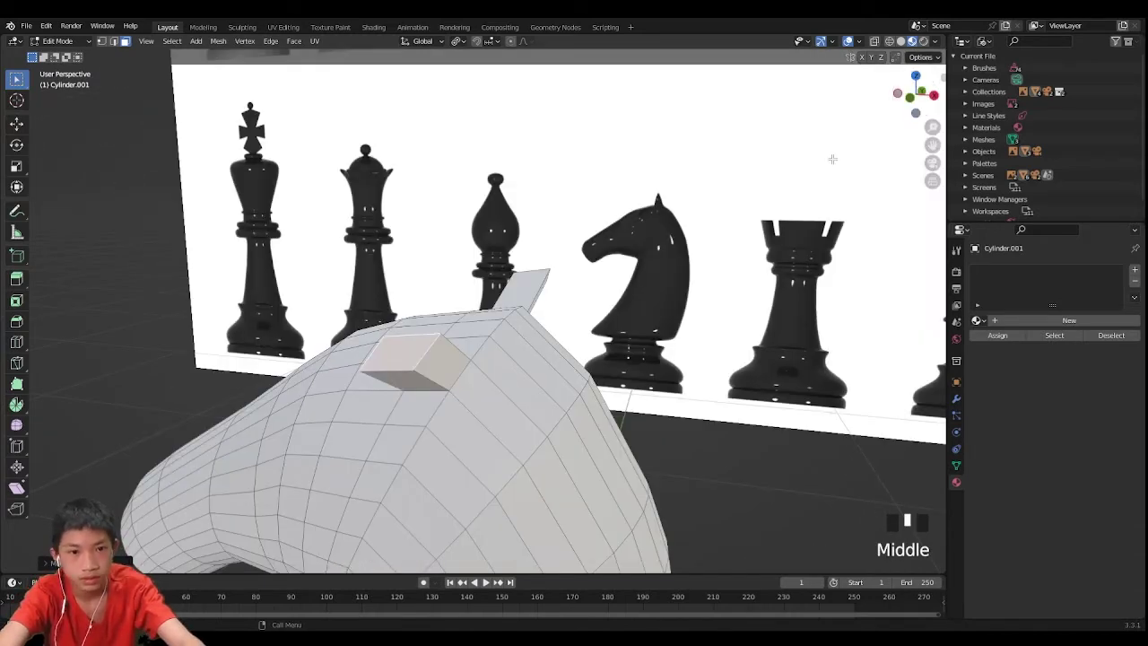
pyautogui.moveTo(832, 159); pyautogui.dragTo(582, 253, button='middle')
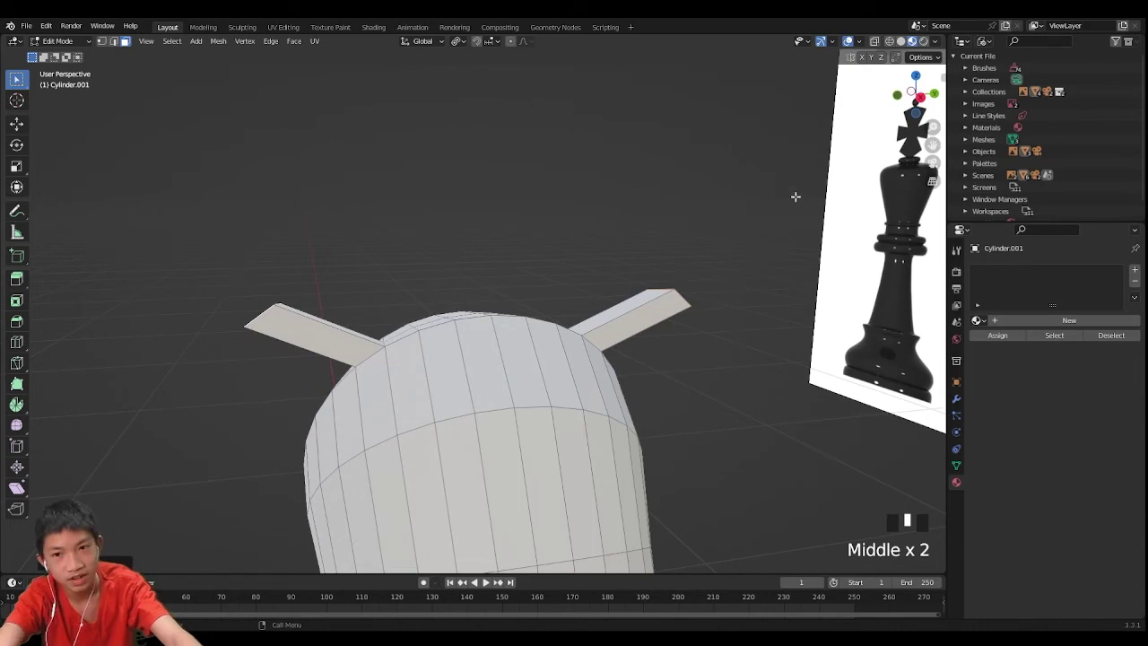
# Flatten the end faces of both ear stubs by scaling them to 0 along global Z
pyautogui.click(898, 95)
pyautogui.scroll(8, 682, 187)
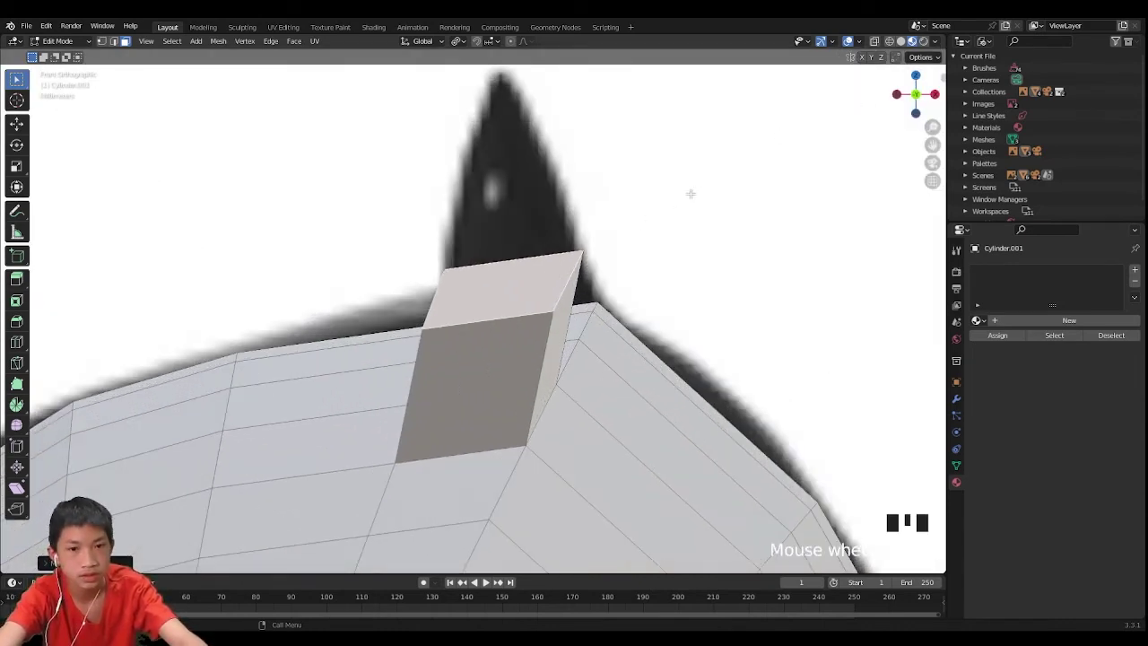
pyautogui.press('s')
pyautogui.write('z')
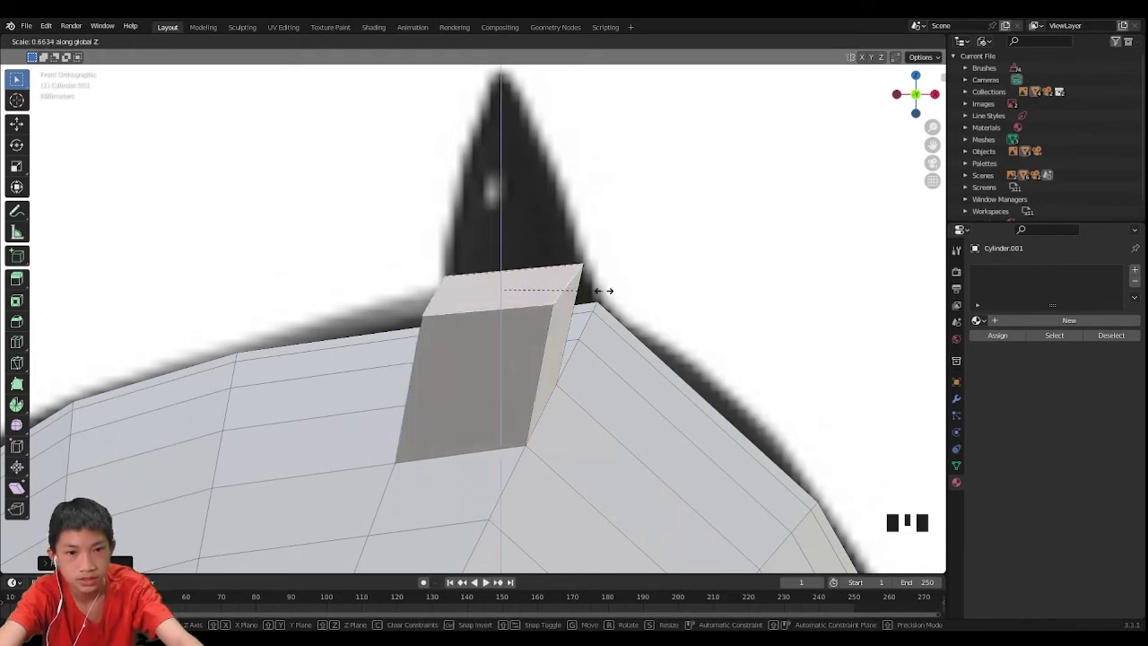
pyautogui.write('0')
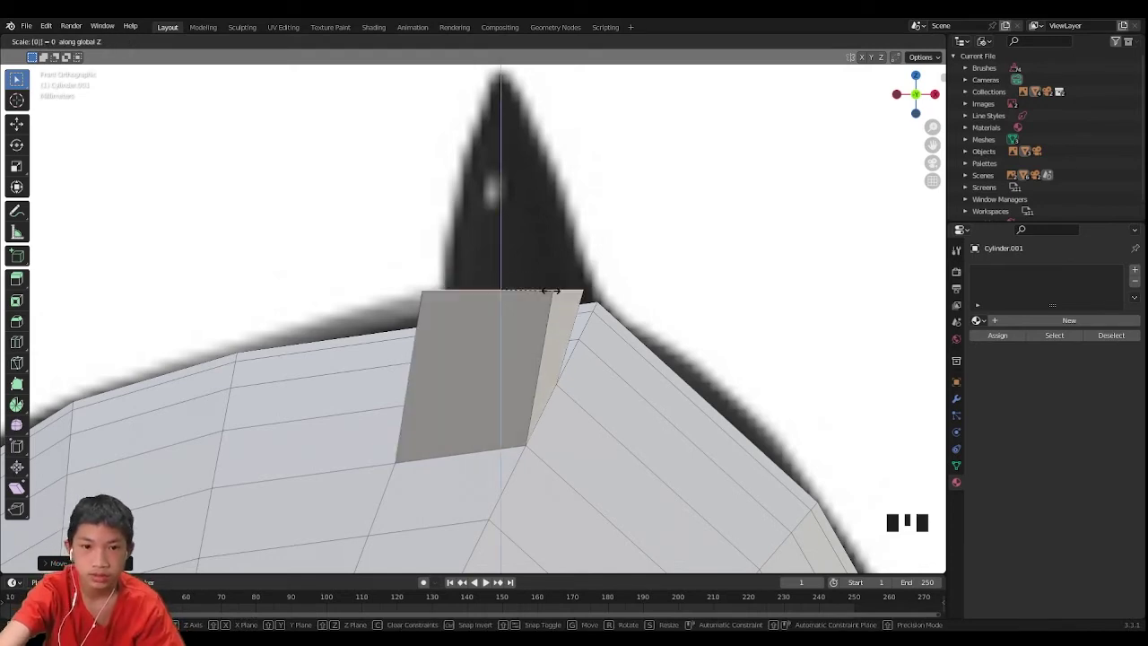
pyautogui.press('Return')
# Extrude the flattened end faces of both ear stubs straight up to about half the reference ear's height
pyautogui.moveTo(551, 290); pyautogui.dragTo(505, 354, button='middle')
pyautogui.scroll(-3, 505, 354)
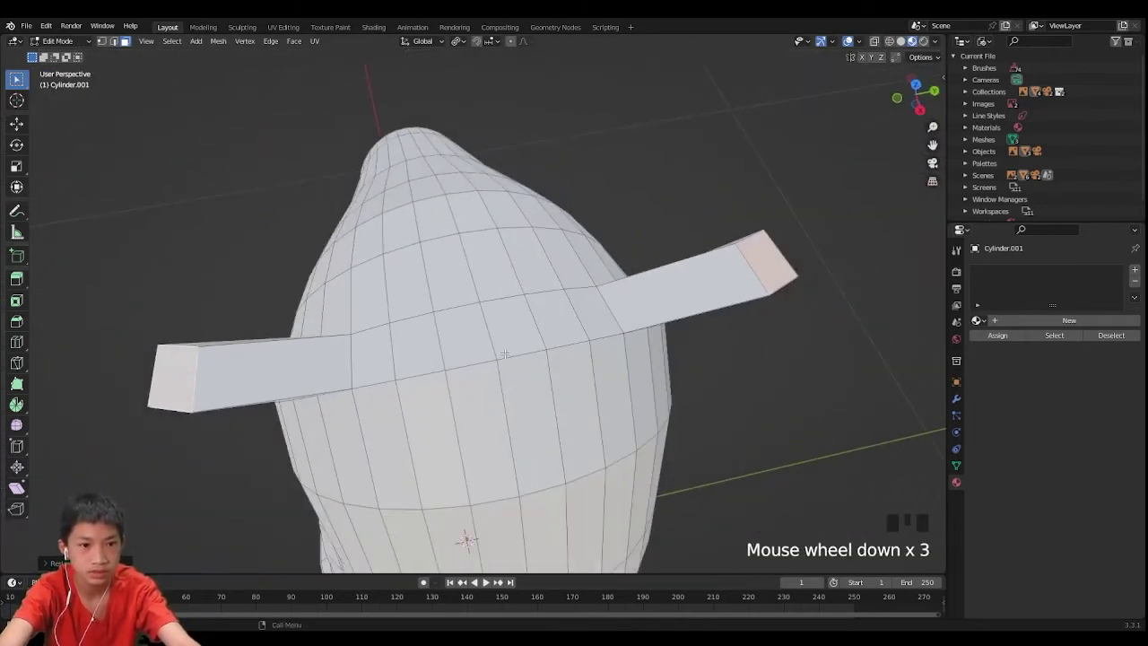
pyautogui.scroll(-2, 504, 354)
pyautogui.moveTo(611, 355); pyautogui.dragTo(638, 259, button='middle')
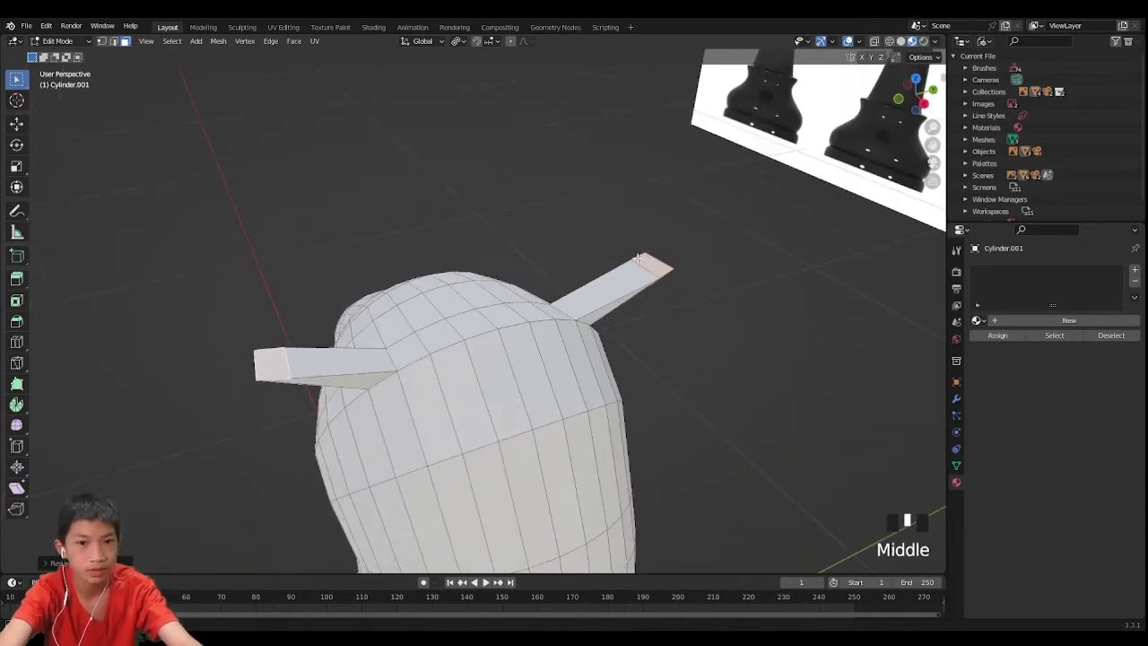
pyautogui.moveTo(807, 203); pyautogui.dragTo(800, 179, button='middle')
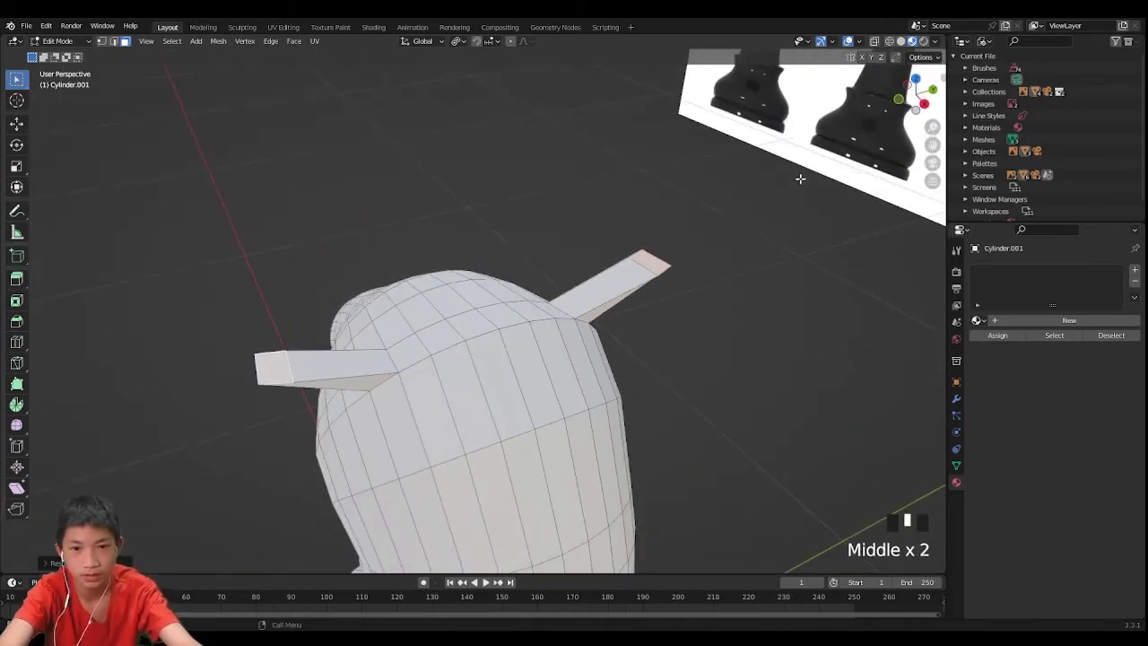
pyautogui.click(893, 101)
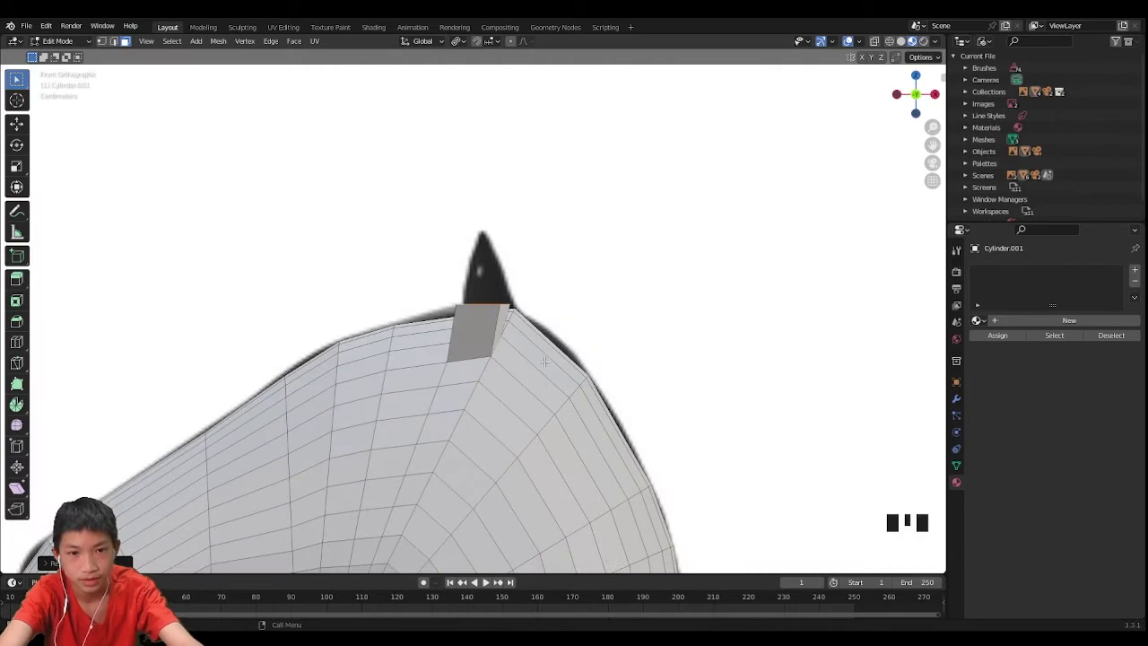
pyautogui.scroll(2, 563, 373)
pyautogui.press('e')
pyautogui.click(593, 269)
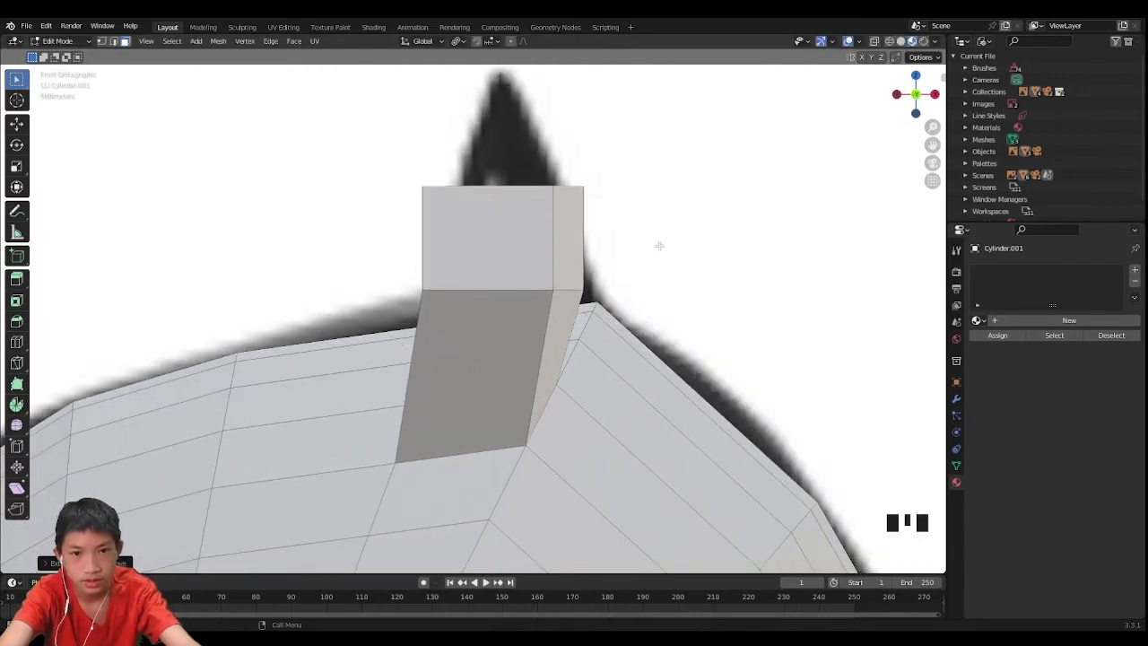
pyautogui.moveTo(644, 255); pyautogui.dragTo(592, 273, button='middle')
pyautogui.scroll(-2, 583, 280)
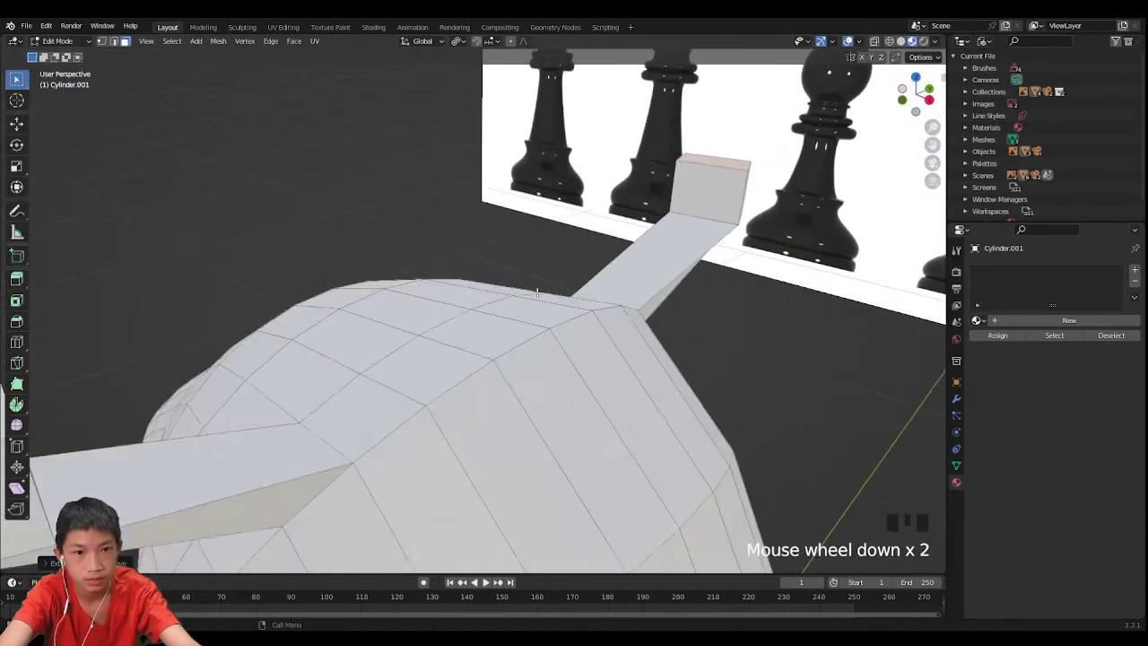
pyautogui.press('s')
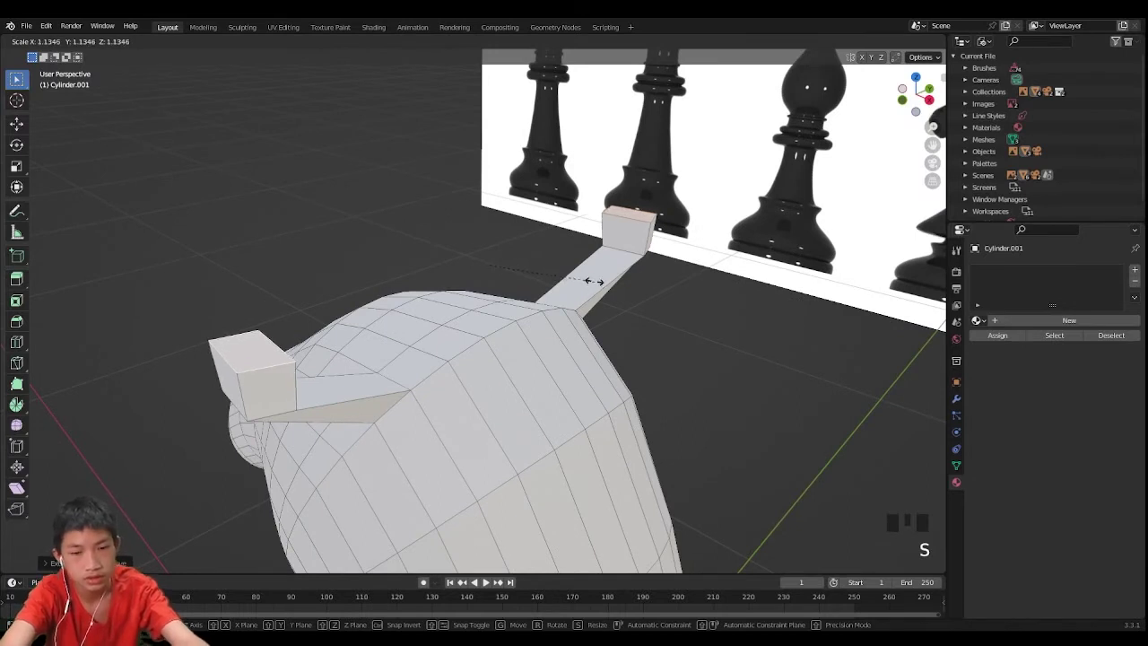
pyautogui.hotkey('shift', 'y')
pyautogui.click(549, 270)
pyautogui.moveTo(549, 269); pyautogui.dragTo(461, 307, button='middle')
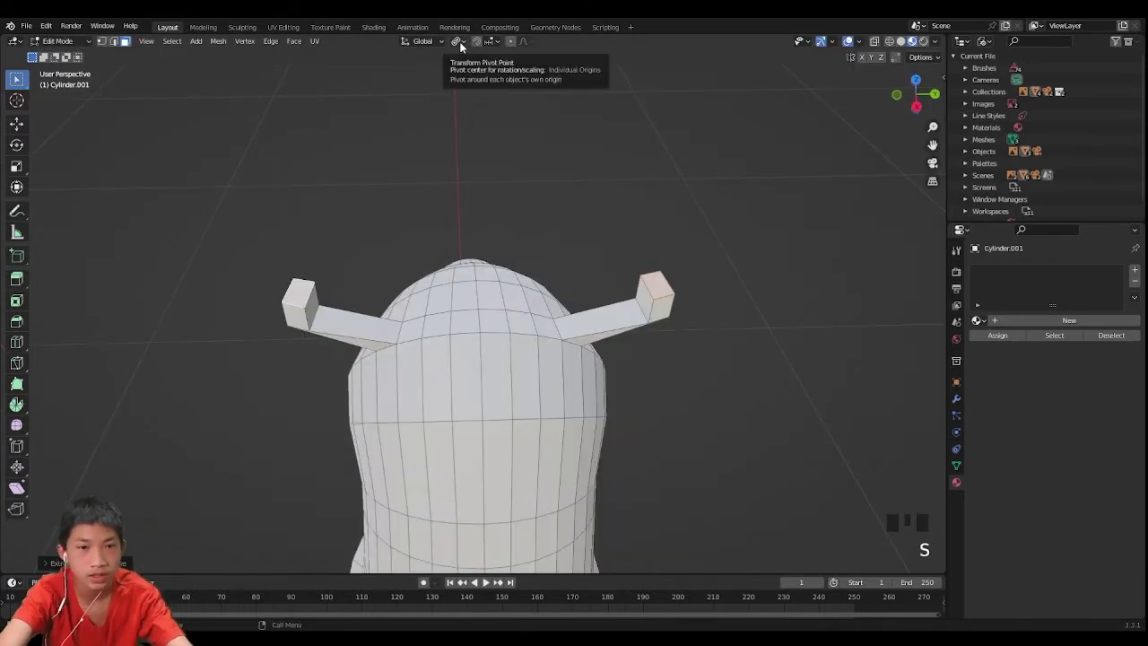
pyautogui.click(459, 42)
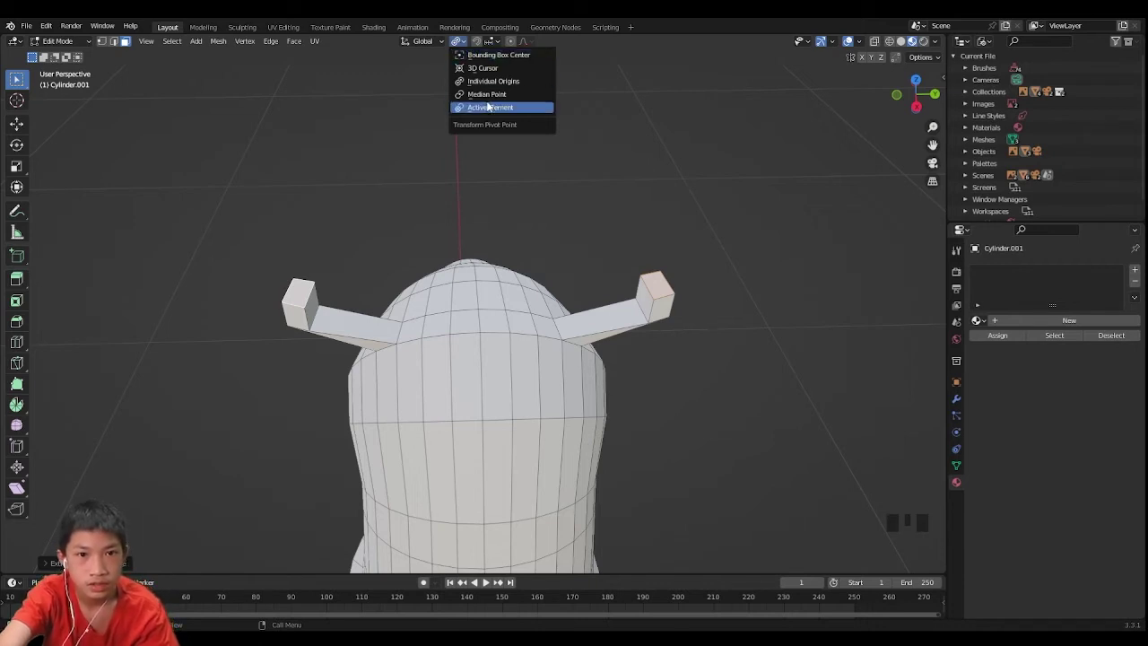
pyautogui.click(479, 56)
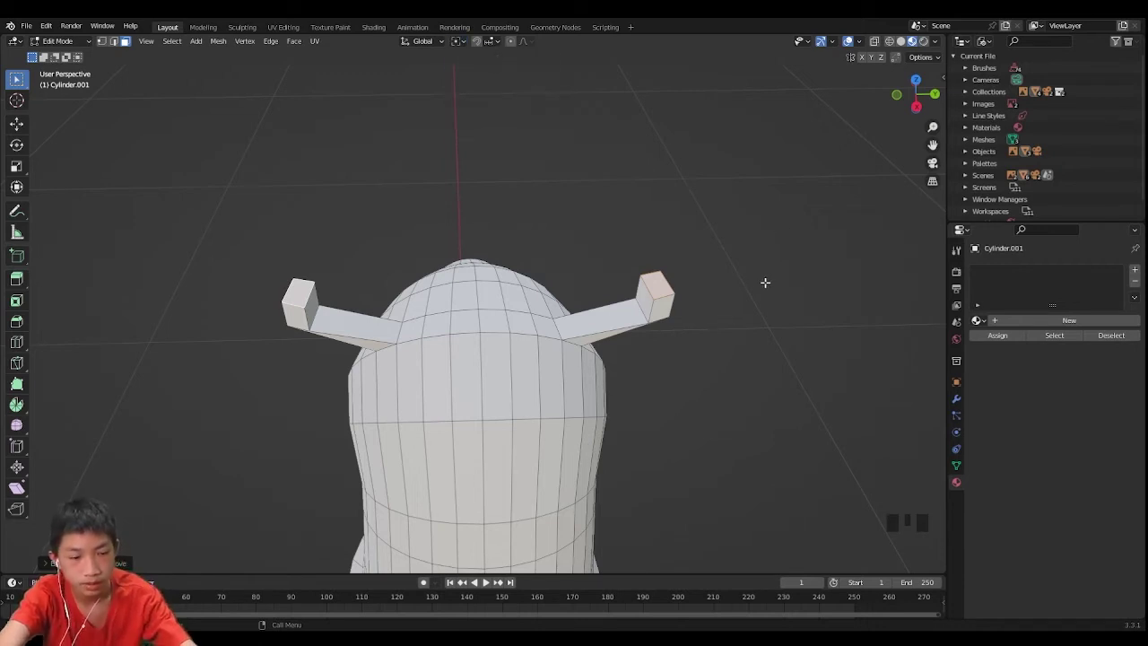
pyautogui.press('s')
pyautogui.press('y')
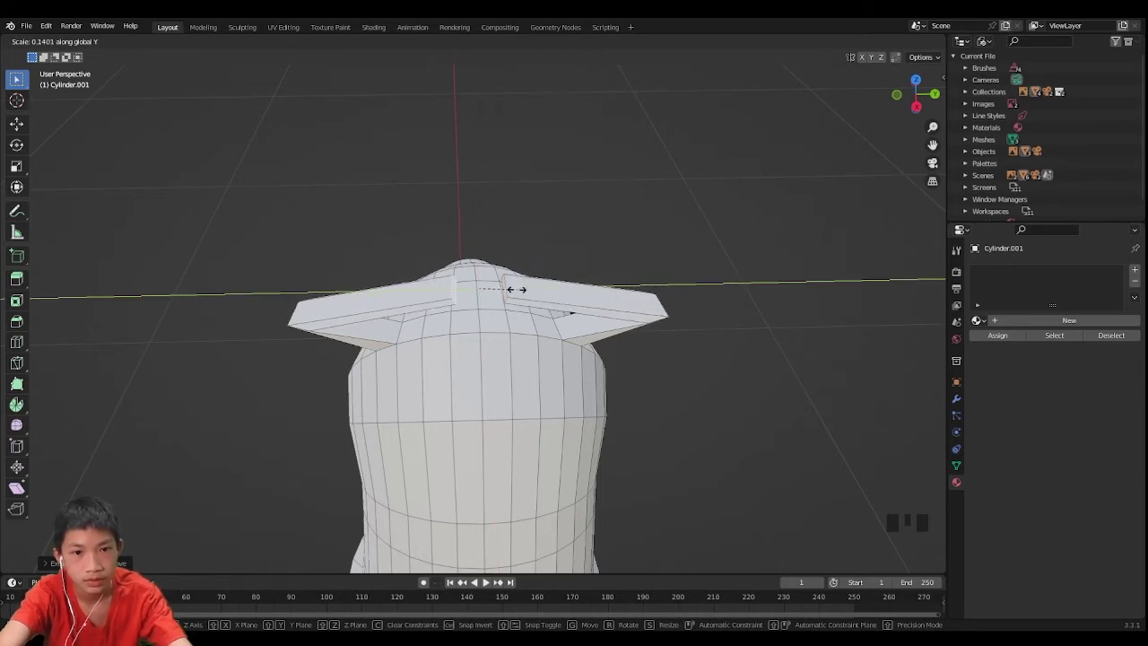
pyautogui.click(569, 299)
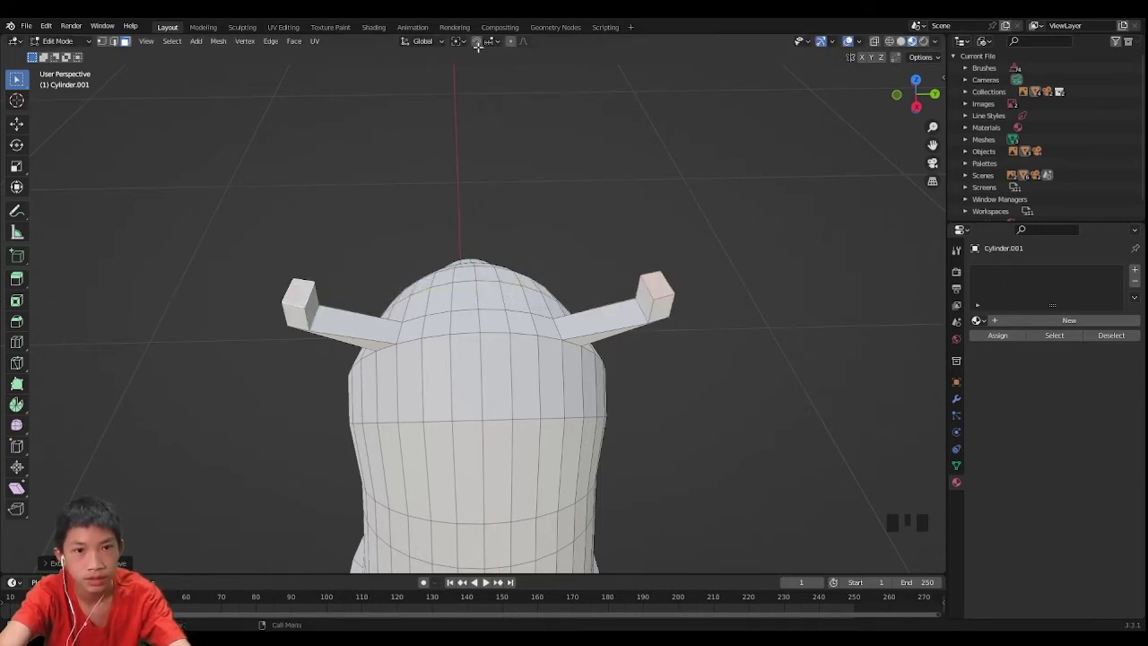
pyautogui.click(459, 41)
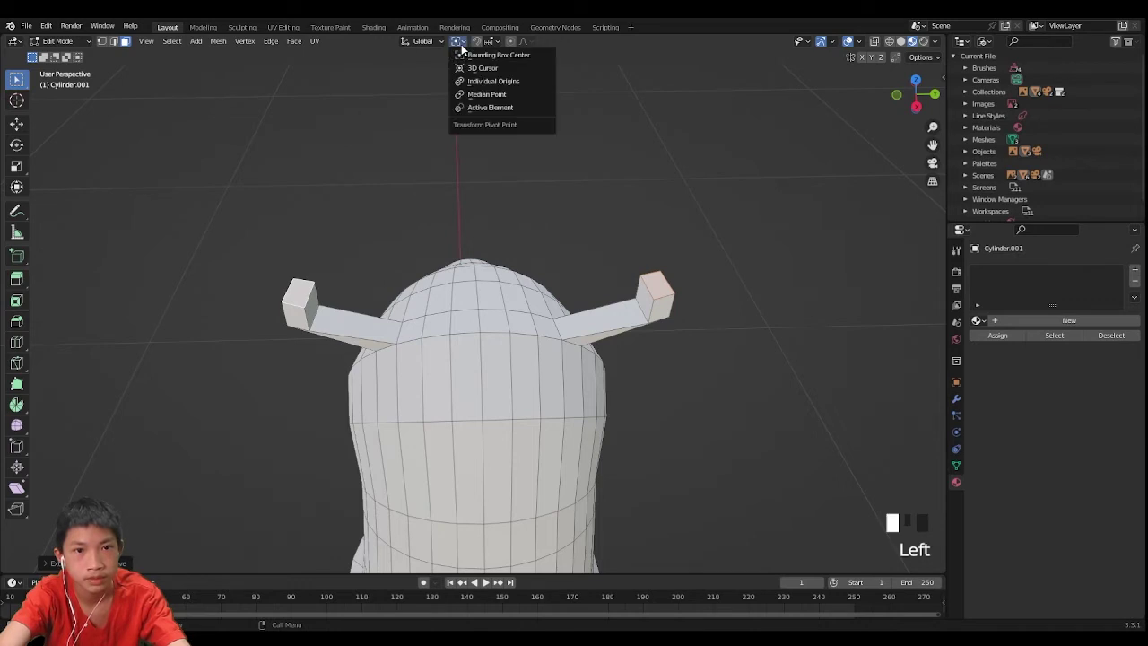
pyautogui.click(494, 80)
pyautogui.press('s')
pyautogui.rightClick(578, 295)
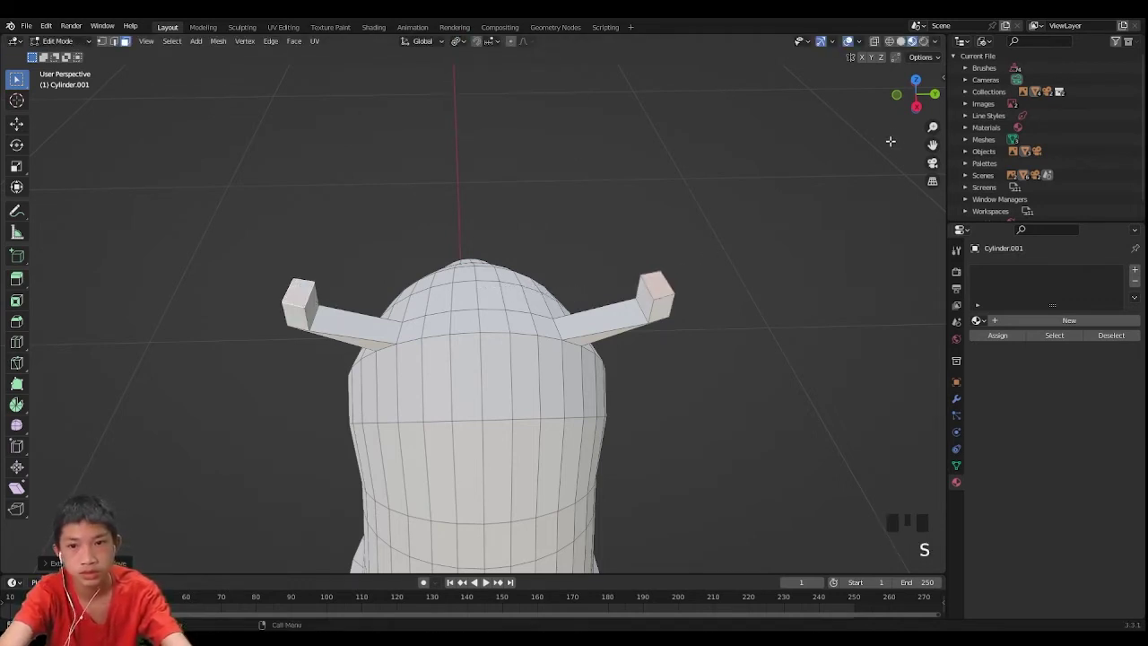
# Scale down the top faces of both ears in front view and shift them to fit the reference ear's taper
pyautogui.click(896, 101)
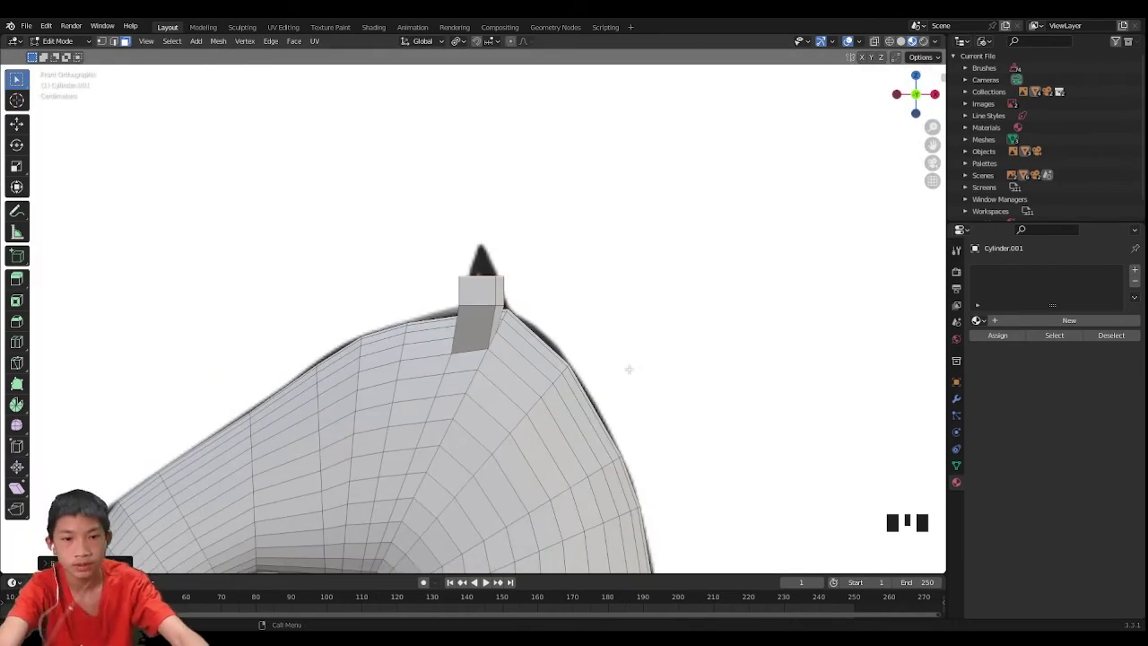
pyautogui.scroll(4, 687, 353)
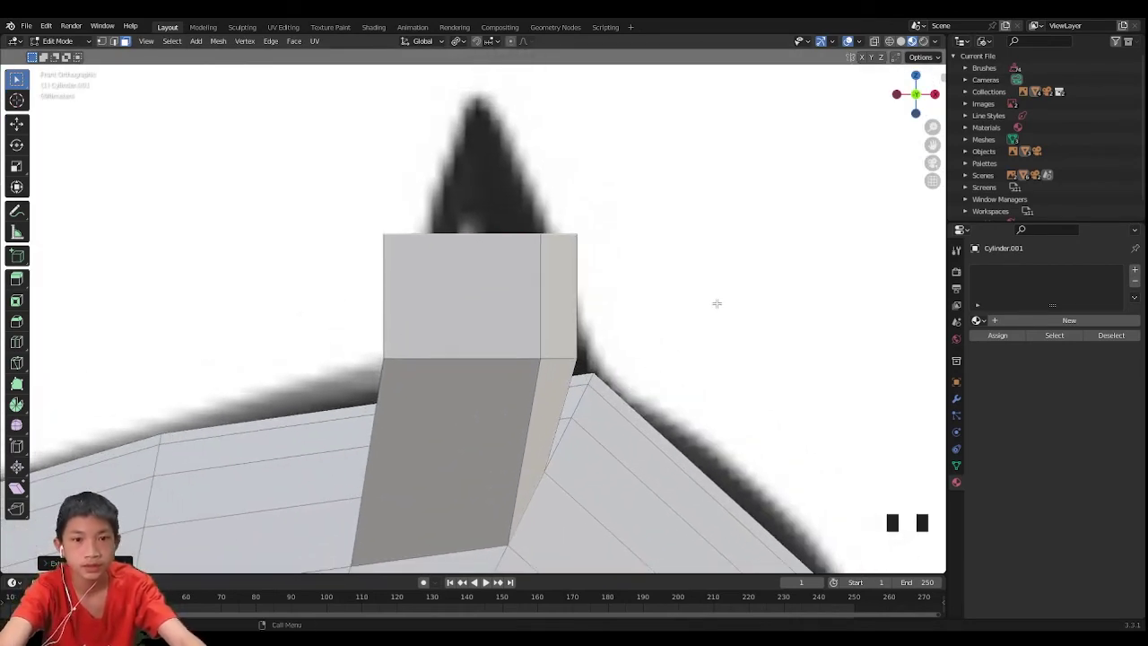
pyautogui.press('s')
pyautogui.click(622, 285)
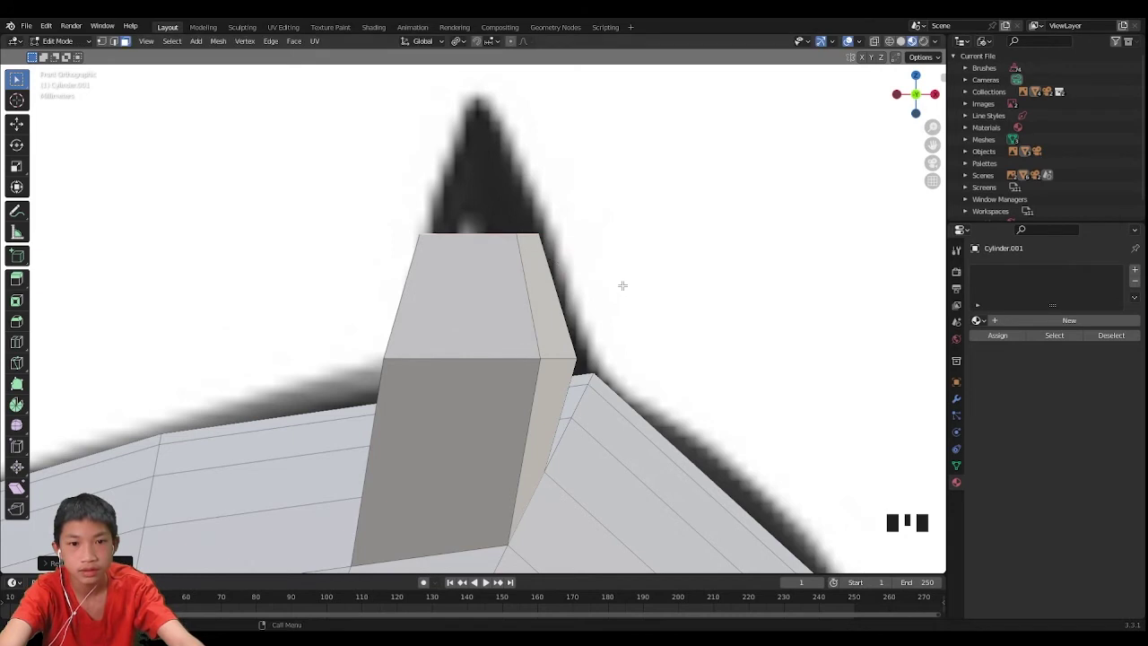
pyautogui.press('g')
pyautogui.click(629, 285)
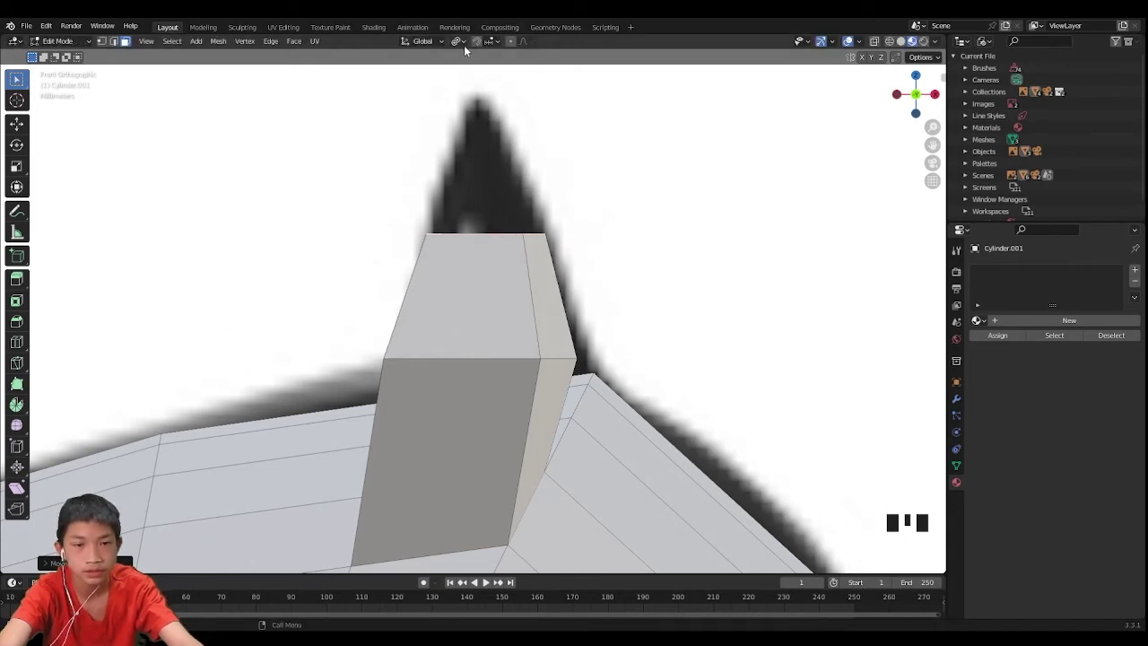
# Extrude the top faces of both ears up to the reference ear's tip and shrink them almost to a point
pyautogui.press('e')
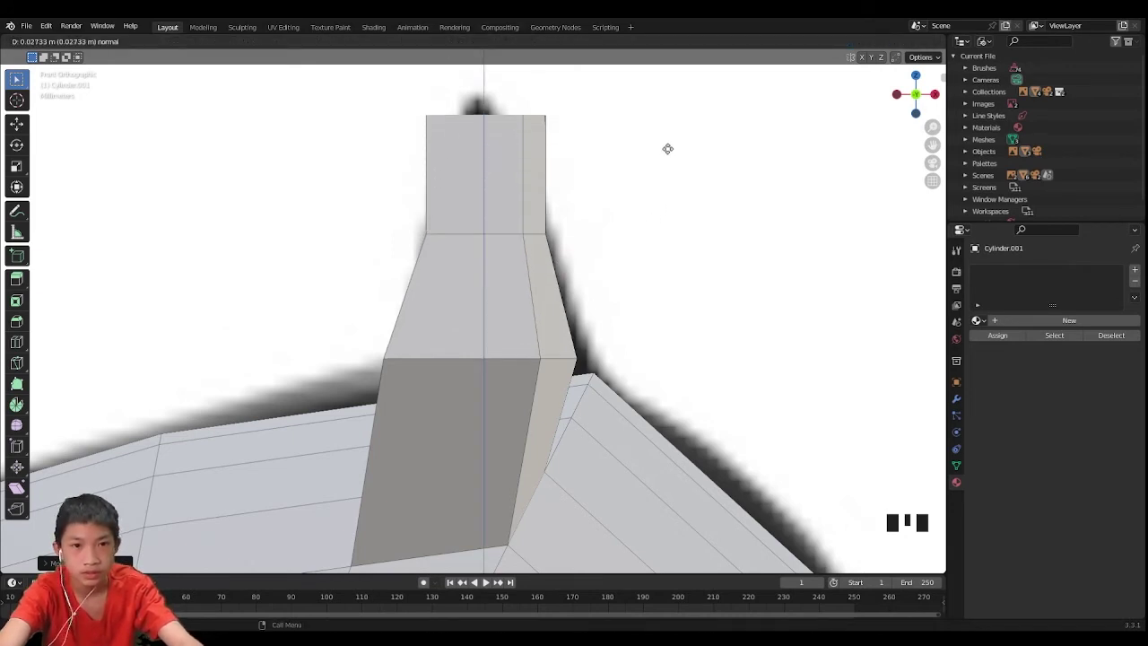
pyautogui.click(665, 131)
pyautogui.press('s')
pyautogui.click(491, 108)
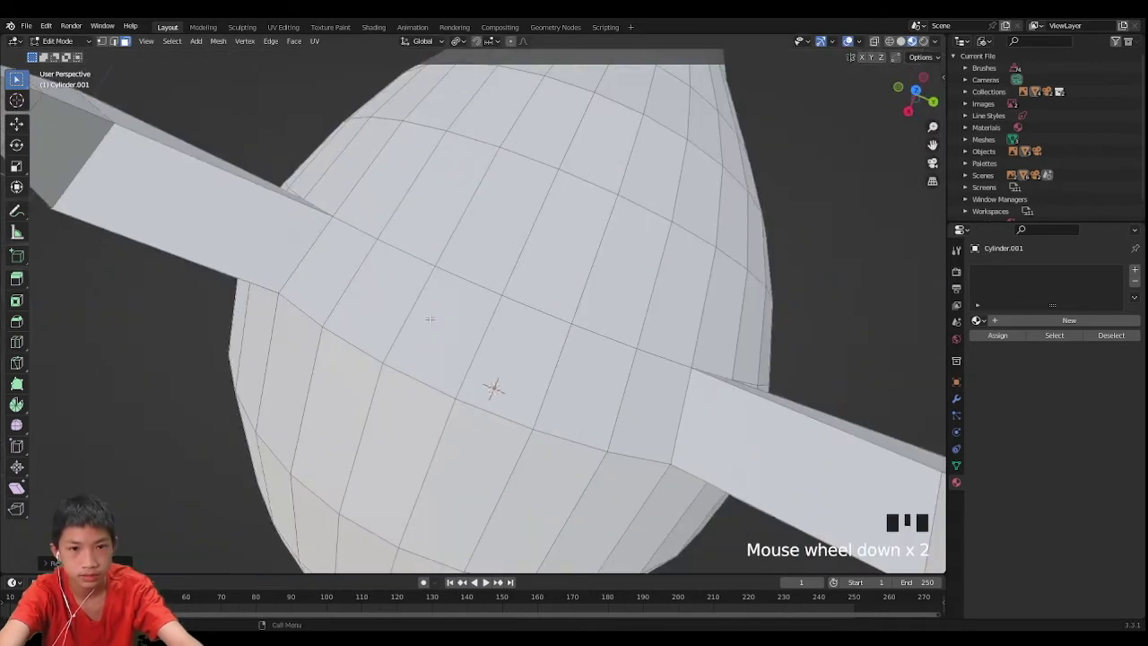
# Examine the tapered ears on the knight's head from several sides and compare them with the reference image
pyautogui.scroll(-3, 430, 318)
pyautogui.moveTo(432, 320); pyautogui.dragTo(462, 228, button='middle')
pyautogui.scroll(1, 462, 228)
pyautogui.moveTo(617, 280); pyautogui.dragTo(481, 369, button='middle')
pyautogui.scroll(-2, 376, 262)
pyautogui.scroll(-3, 397, 317)
pyautogui.scroll(-2, 421, 332)
pyautogui.scroll(2, 436, 339)
pyautogui.scroll(1, 436, 339)
pyautogui.scroll(2, 481, 370)
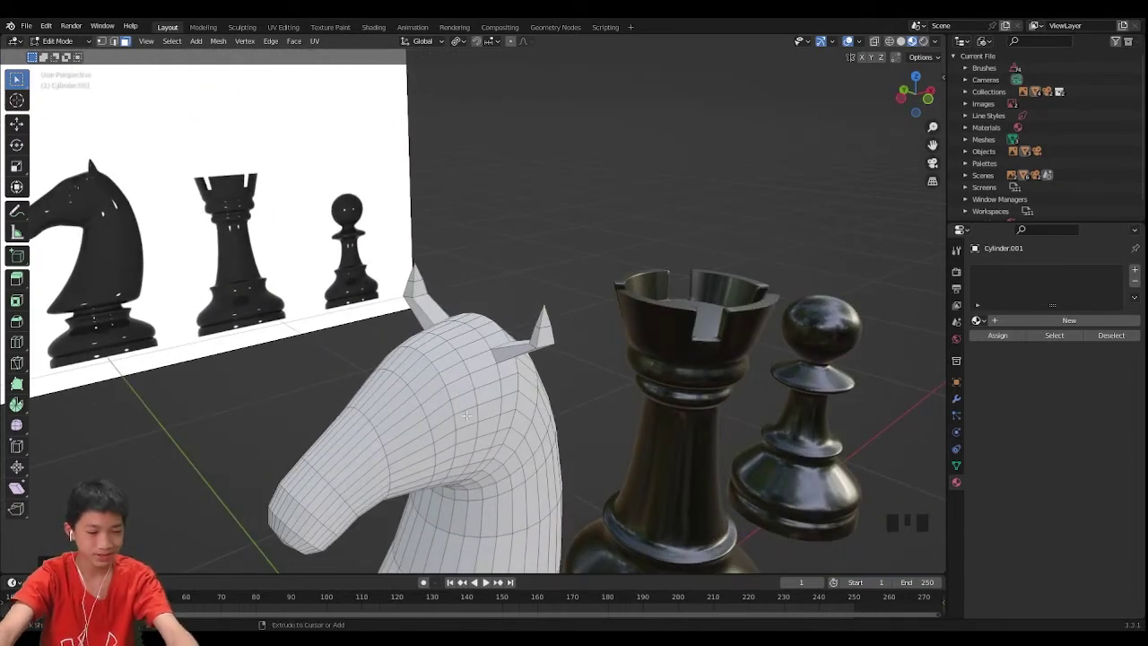
# Expand the selection from both ear tips to the full upright spikes, leaving out the stubs that join them to the head
pyautogui.press('ctrl+KP_Add')
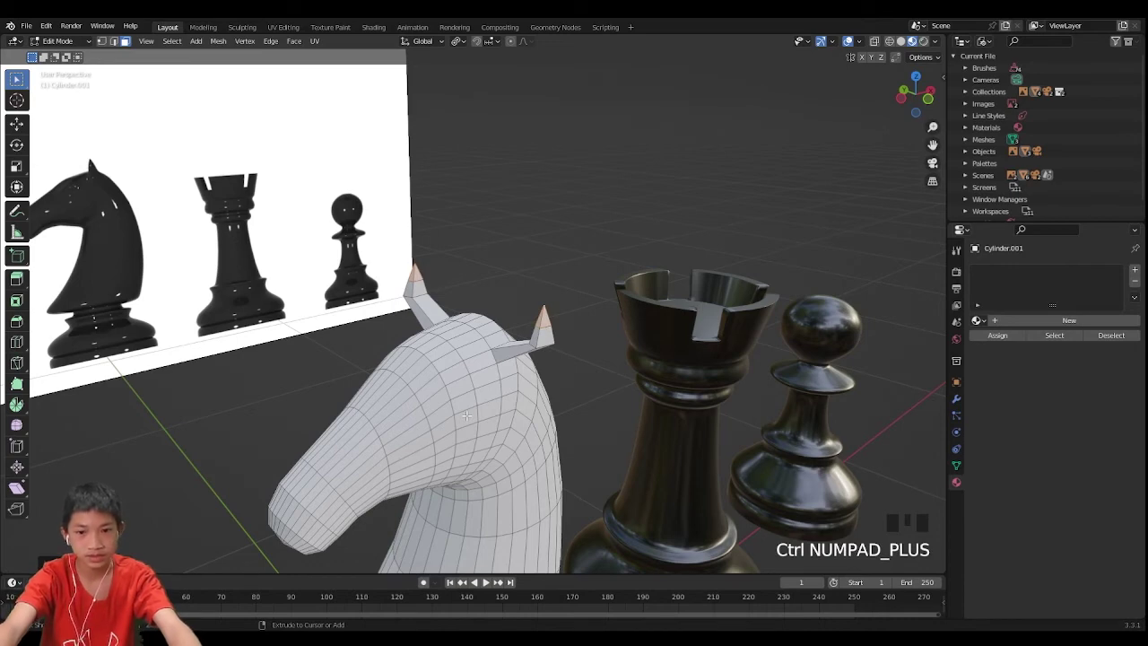
pyautogui.press('ctrl+KP_Add')
pyautogui.press('ctrl+KP_Add')
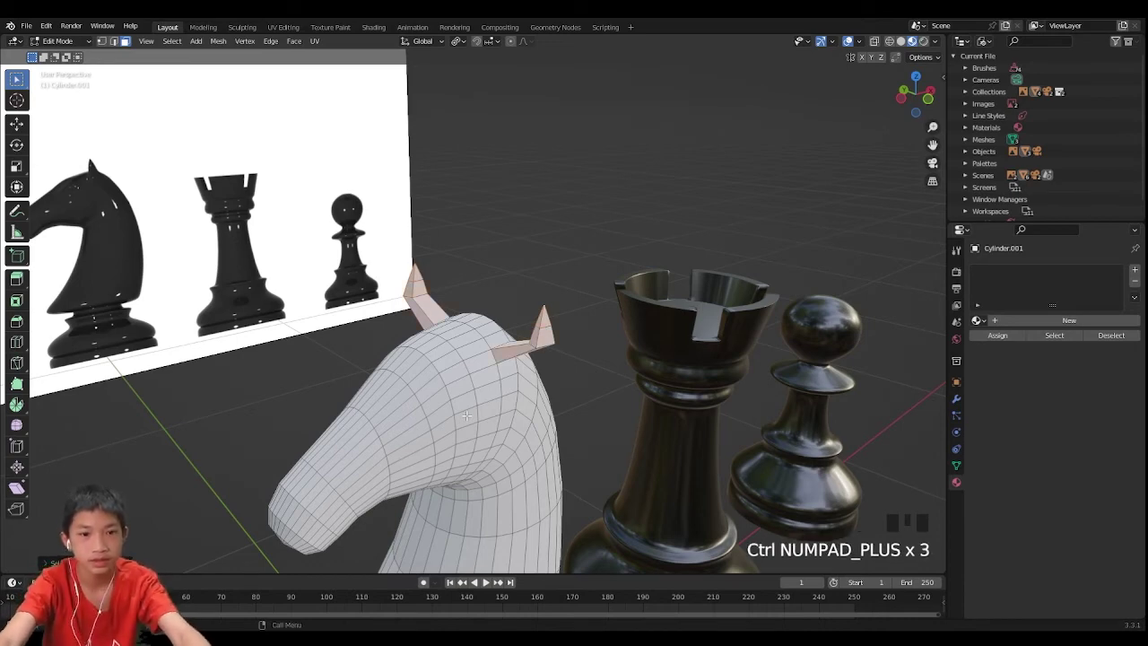
pyautogui.press('ctrl+KP_Subtract')
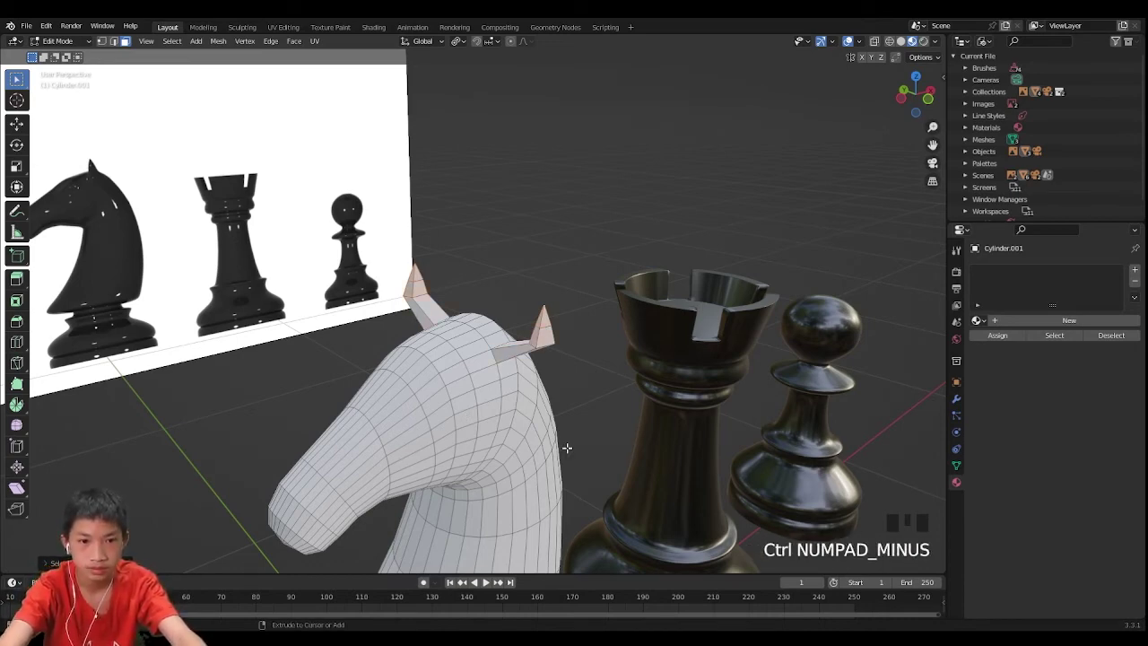
pyautogui.scroll(4, 458, 392)
pyautogui.moveTo(370, 306); pyautogui.dragTo(756, 353, button='middle')
pyautogui.press('s')
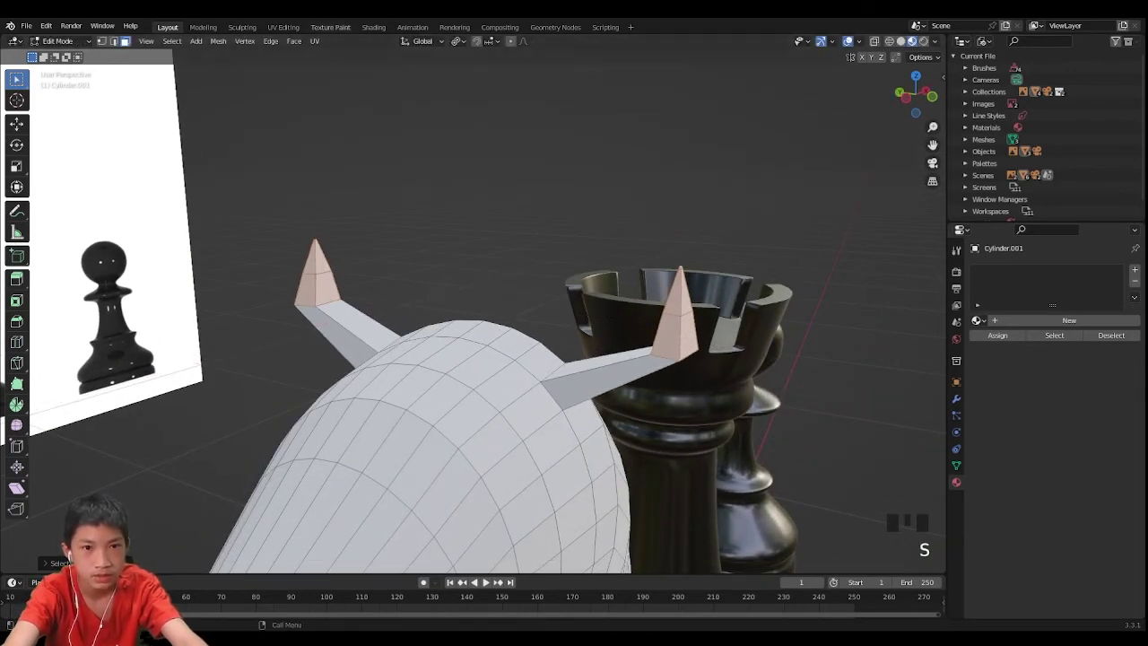
# Set the pivot point to Bounding Box Center and bring both ears closer together by scaling them to about 0.33 along global Y
pyautogui.click(462, 41)
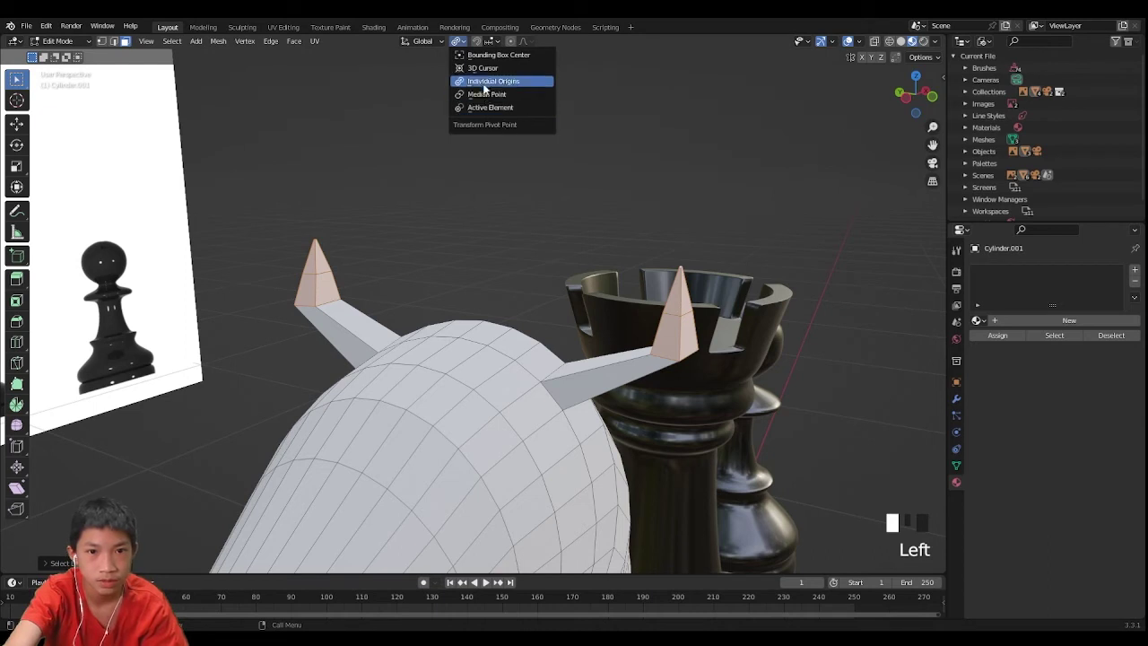
pyautogui.click(488, 55)
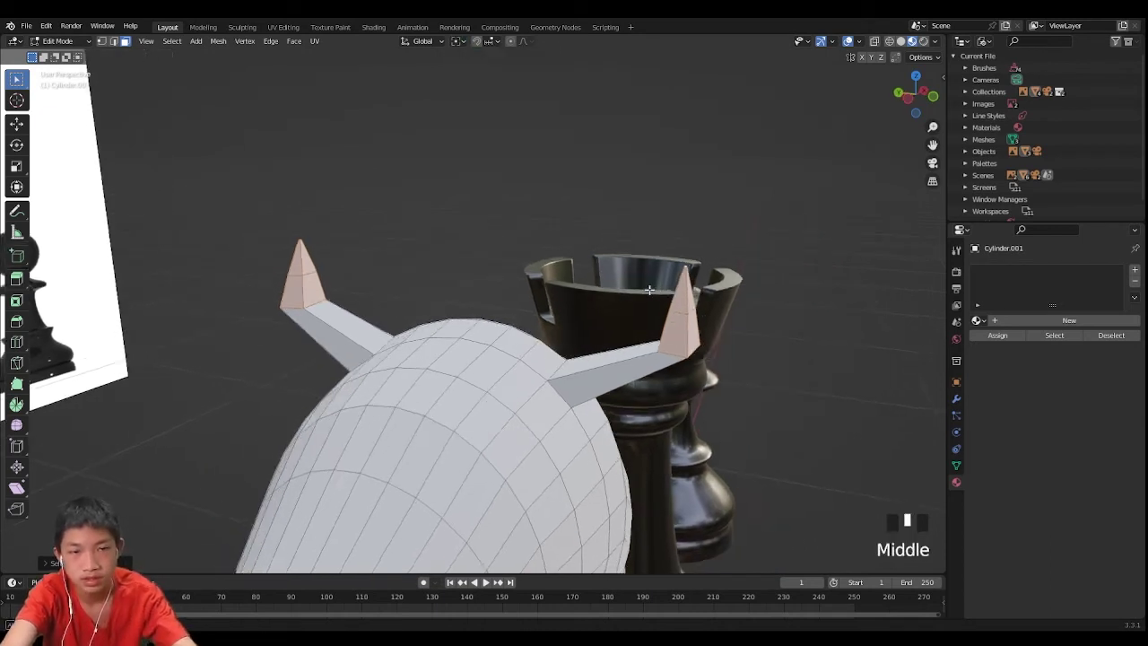
pyautogui.moveTo(629, 283); pyautogui.dragTo(703, 329, button='middle')
pyautogui.press('s')
pyautogui.press('x')
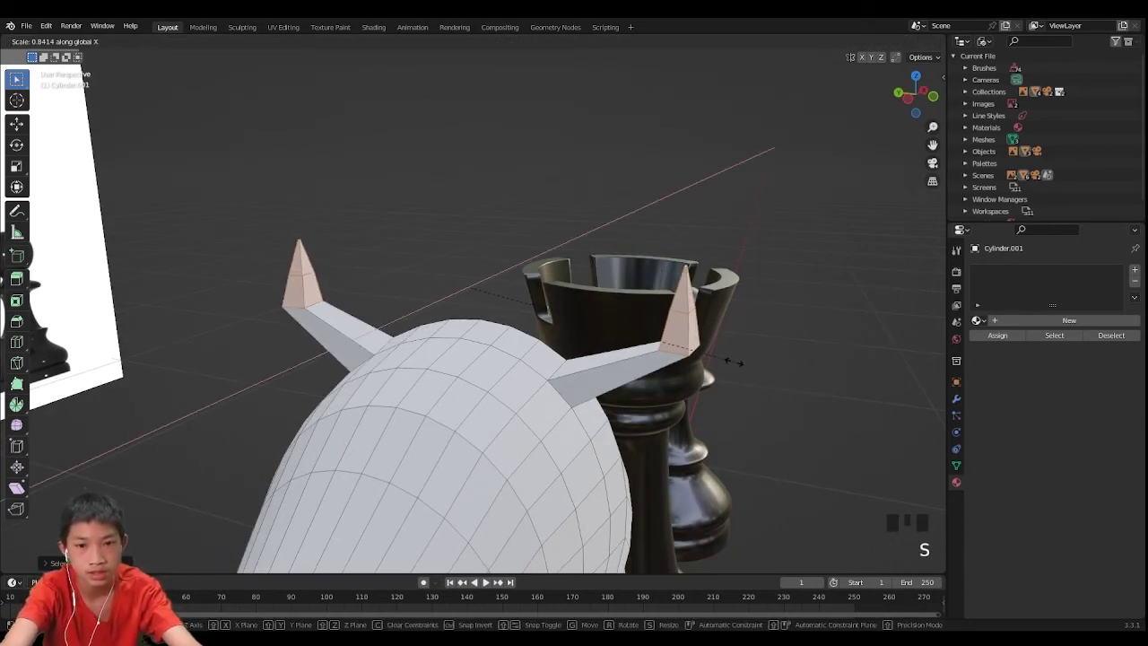
pyautogui.click(754, 379)
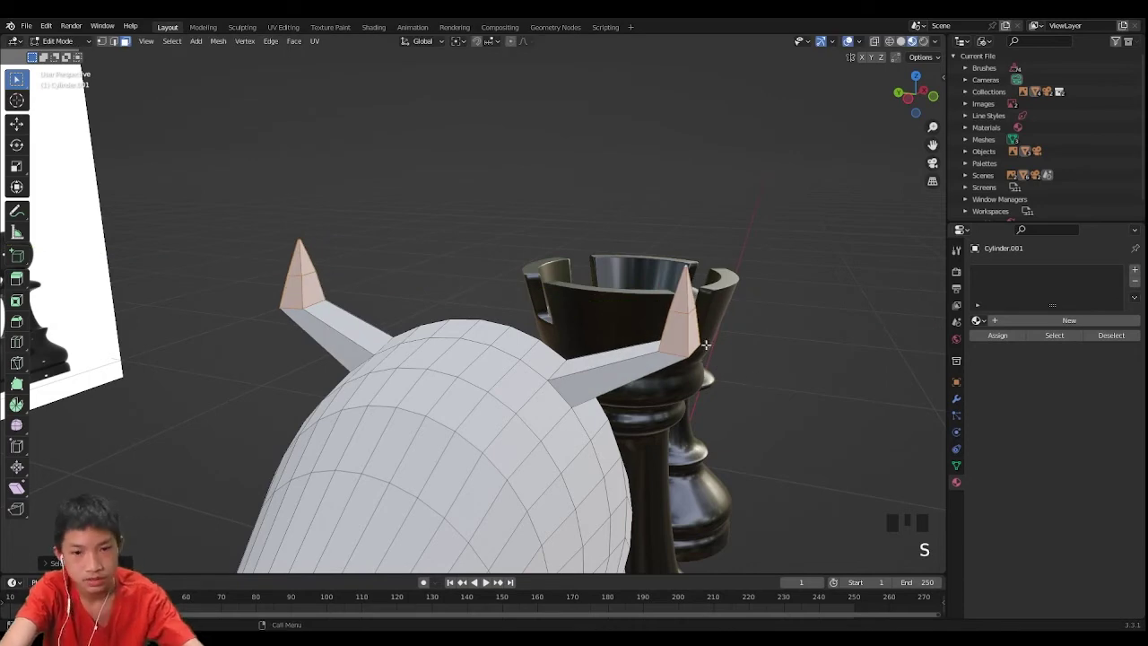
pyautogui.press('s')
pyautogui.press('y')
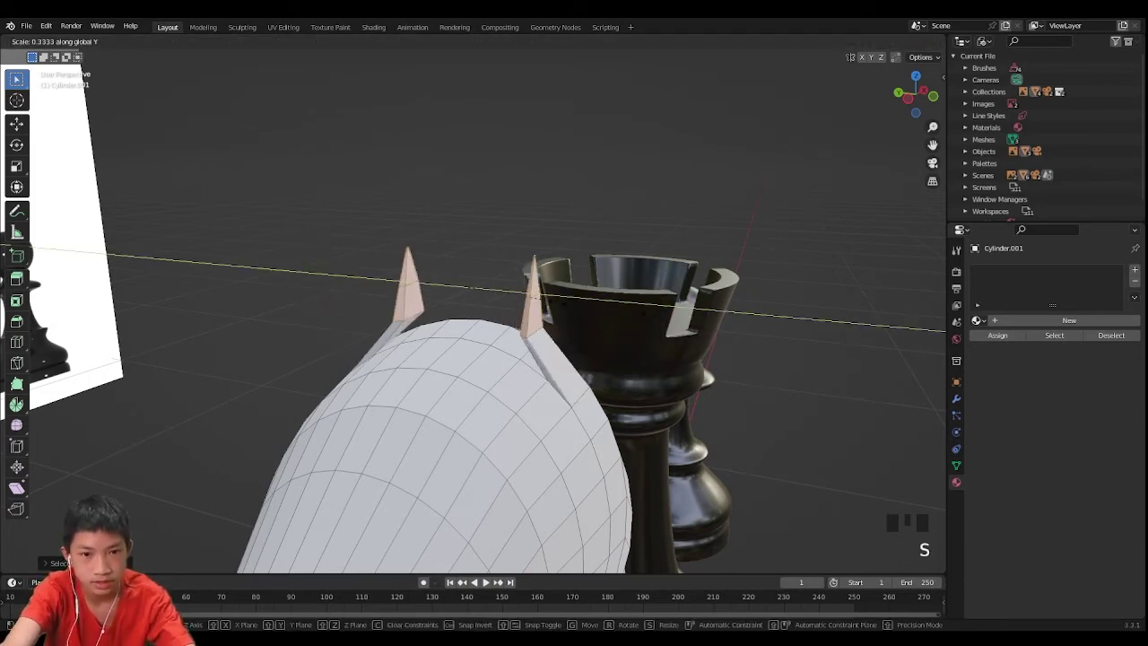
pyautogui.click(589, 317)
# Examine the repositioned ears in Object Mode and Edit Mode from the front and from below the head
pyautogui.moveTo(589, 318); pyautogui.dragTo(605, 366, button='middle')
pyautogui.scroll(-2, 715, 351)
pyautogui.press('Tab')
pyautogui.moveTo(571, 351); pyautogui.dragTo(560, 398, button='middle')
pyautogui.press('Tab')
pyautogui.moveTo(498, 417); pyautogui.dragTo(529, 367, button='middle')
pyautogui.scroll(2, 517, 363)
# Select the muzzle faces by growing outward from the nose tip face, stopping at the front rings of the snout
pyautogui.press('3')
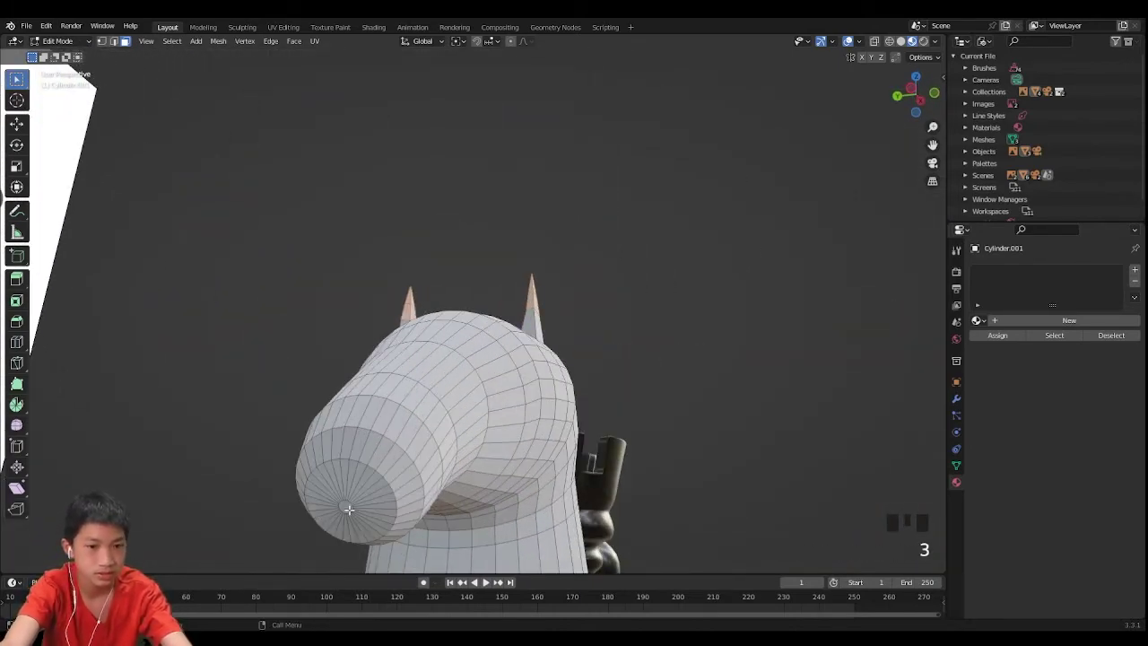
pyautogui.click(349, 509)
pyautogui.press('ctrl+KP_Add')
pyautogui.press('ctrl+KP_Add')
pyautogui.press('ctrl+KP_Add')
pyautogui.press('ctrl+KP_Add')
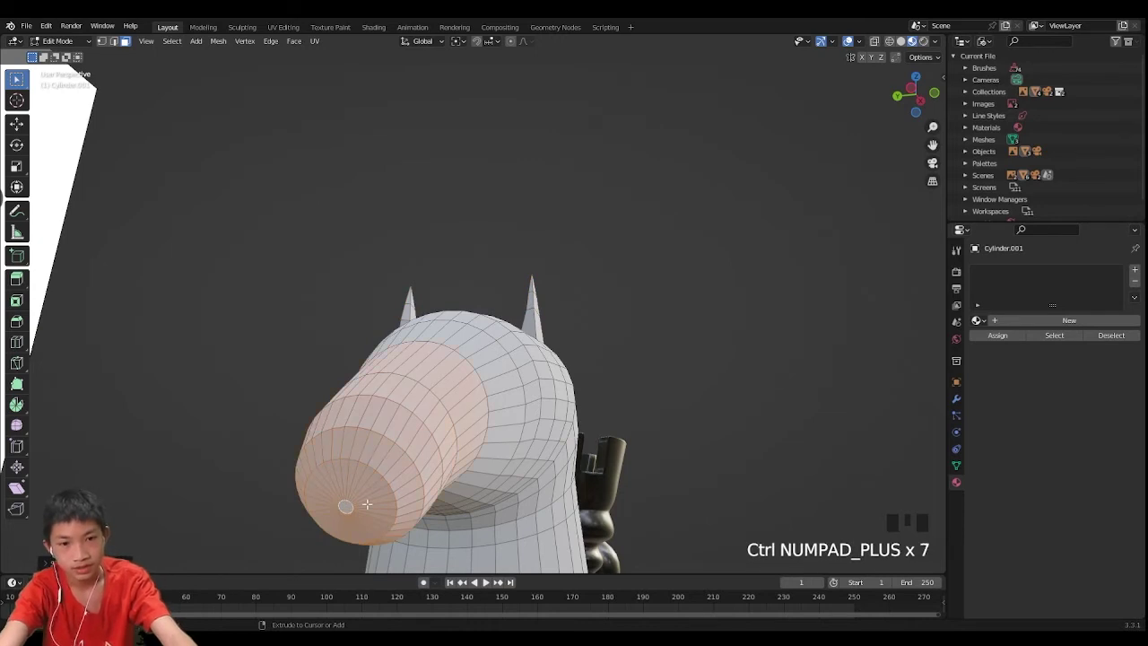
pyautogui.press('ctrl+KP_Subtract')
pyautogui.press('ctrl+KP_Subtract')
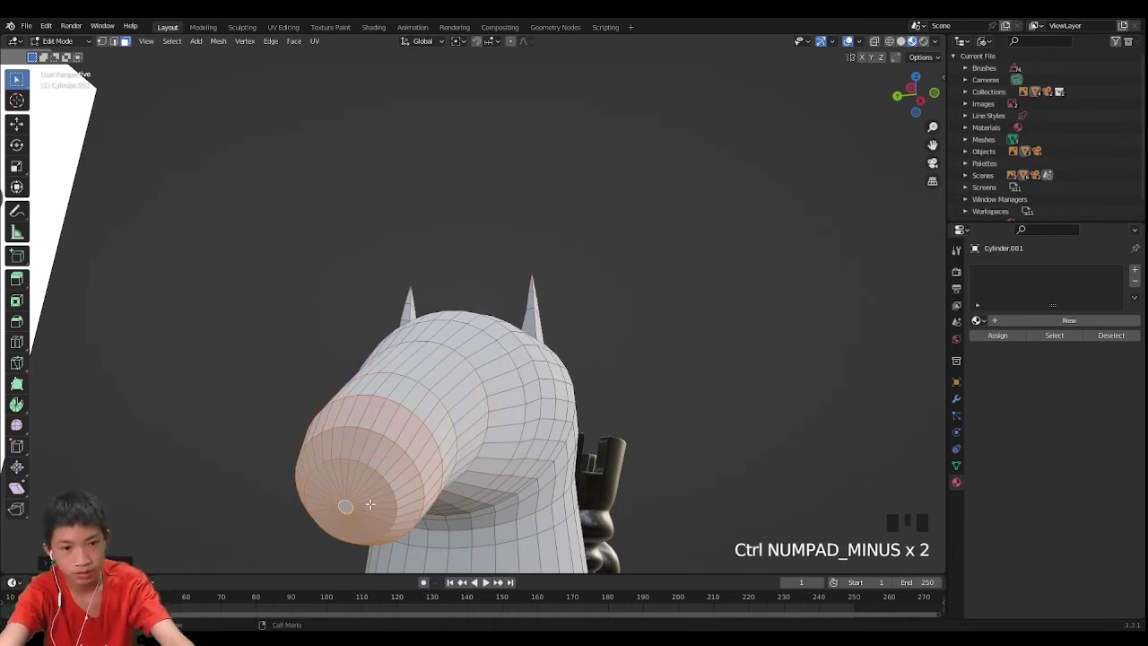
# Enable proportional editing and narrow the muzzle to about 0.94 along global Y with a proportional size of 0.22
pyautogui.moveTo(368, 504); pyautogui.dragTo(499, 468, button='middle')
pyautogui.scroll(-1, 584, 558)
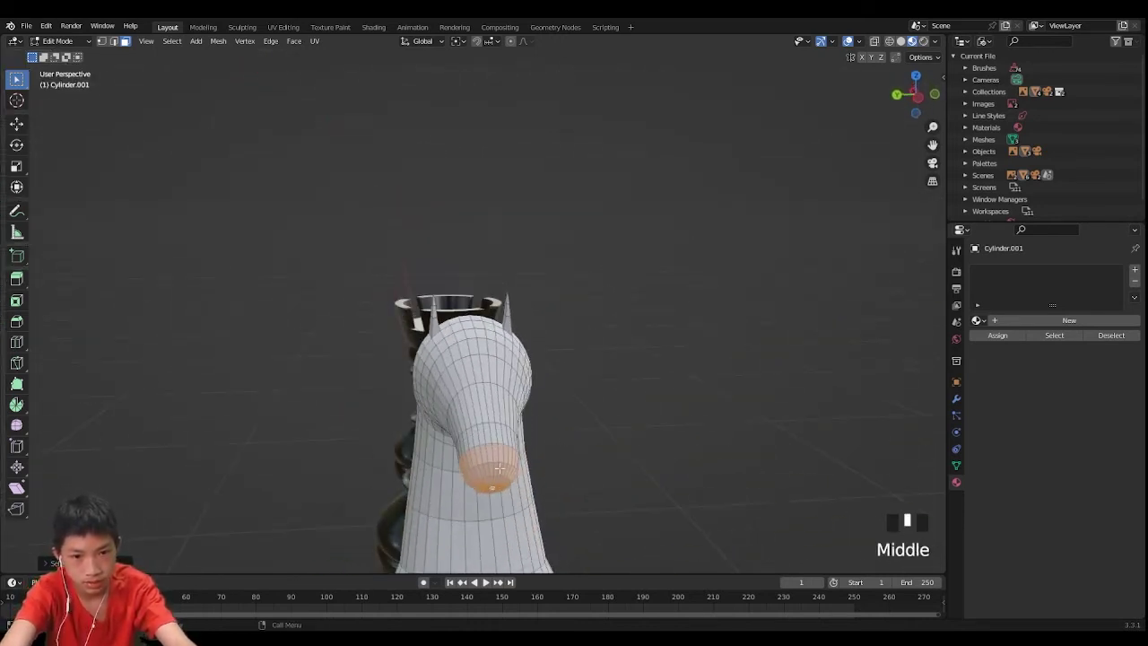
pyautogui.click(510, 41)
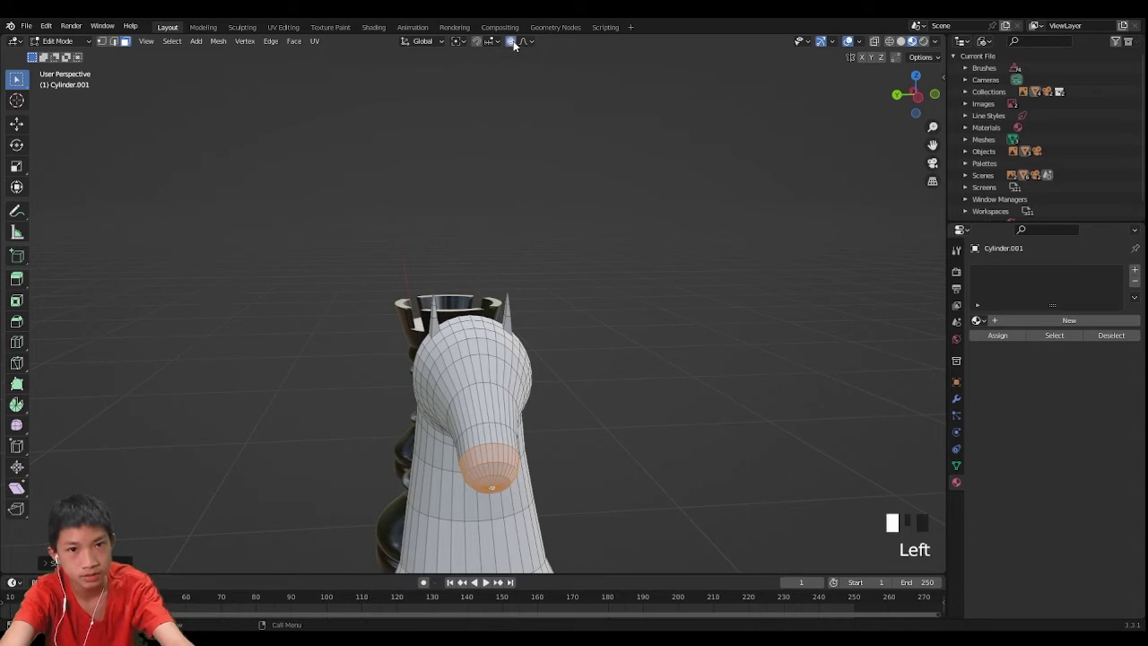
pyautogui.moveTo(582, 302); pyautogui.dragTo(581, 326, button='middle')
pyautogui.press('s')
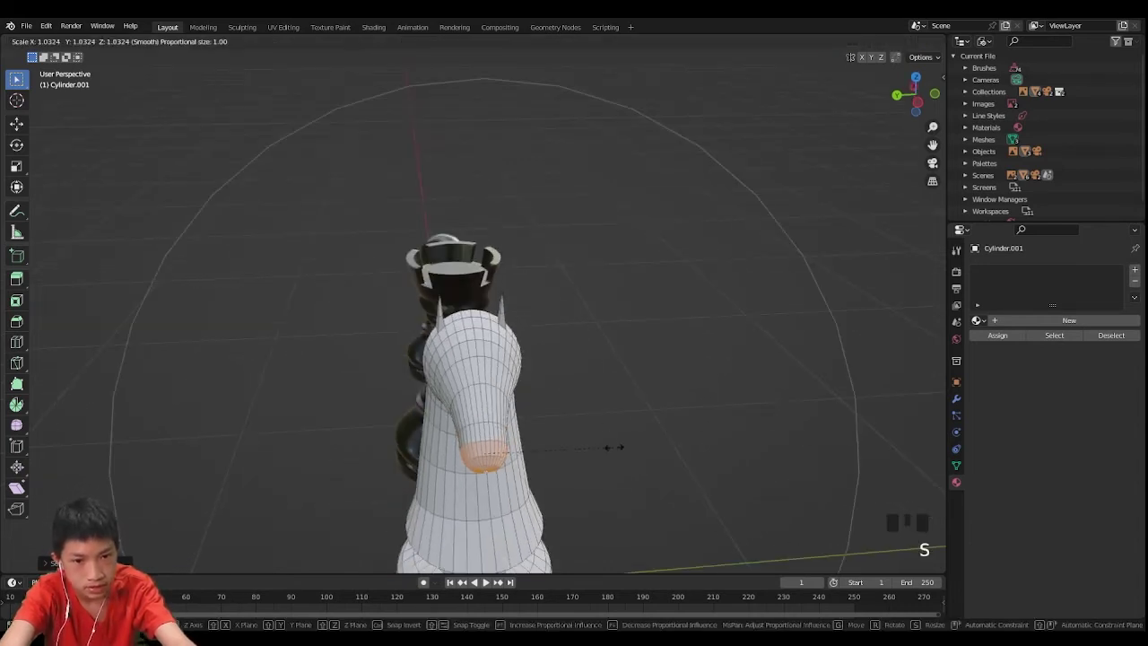
pyautogui.click(653, 429)
pyautogui.press('s')
pyautogui.press('y')
pyautogui.scroll(10, 625, 422)
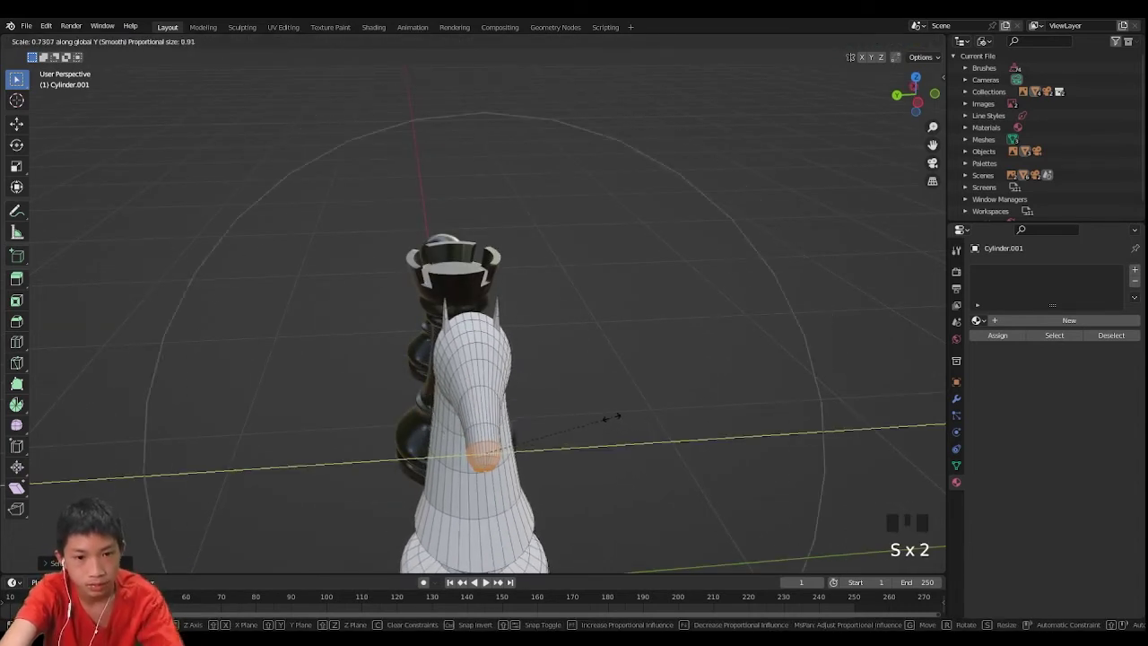
pyautogui.scroll(6, 628, 431)
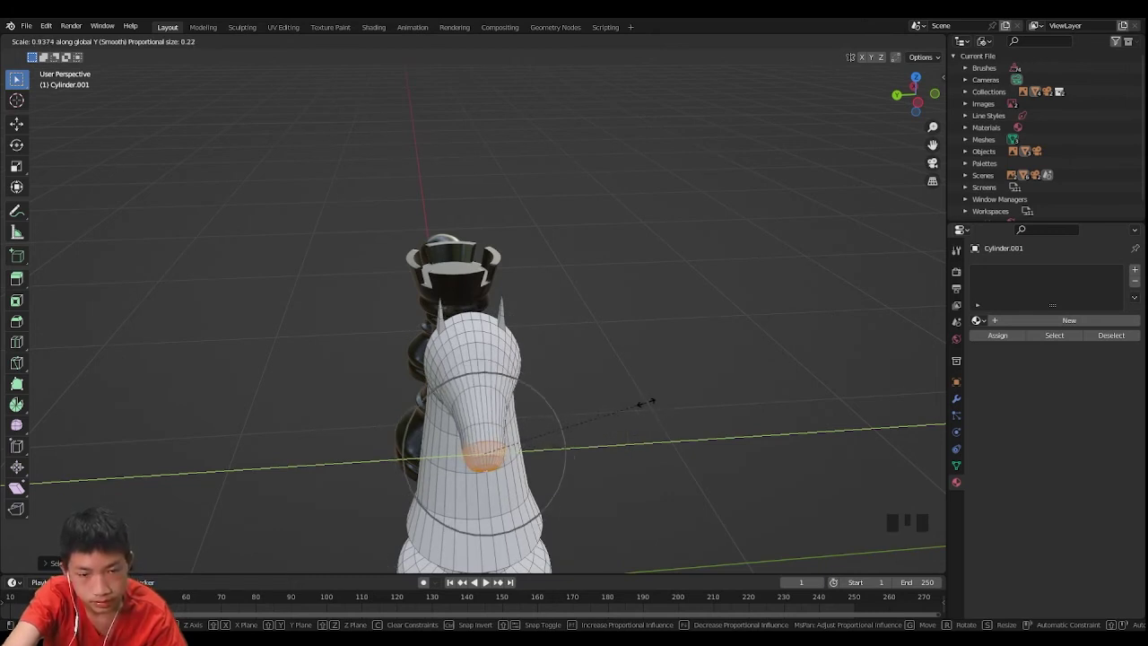
pyautogui.click(645, 404)
pyautogui.moveTo(646, 404); pyautogui.dragTo(658, 384, button='middle')
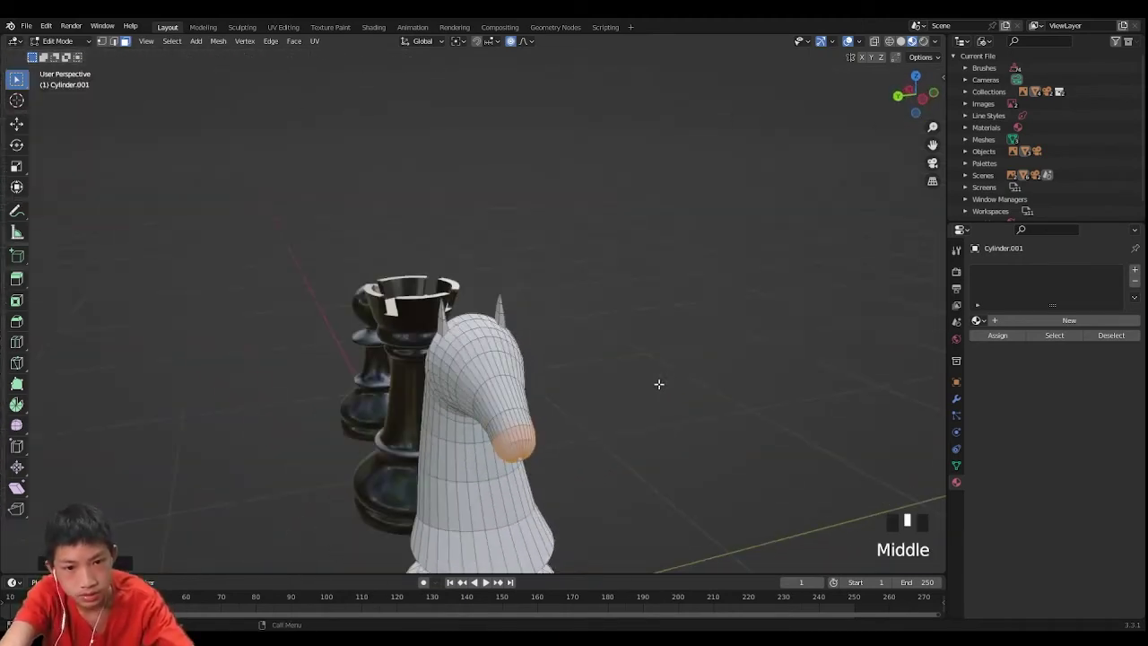
# Grow the muzzle selection by one ring and narrow it slightly along global Y with proportional editing
pyautogui.press('ctrl+KP_Add')
pyautogui.press('s')
pyautogui.press('y')
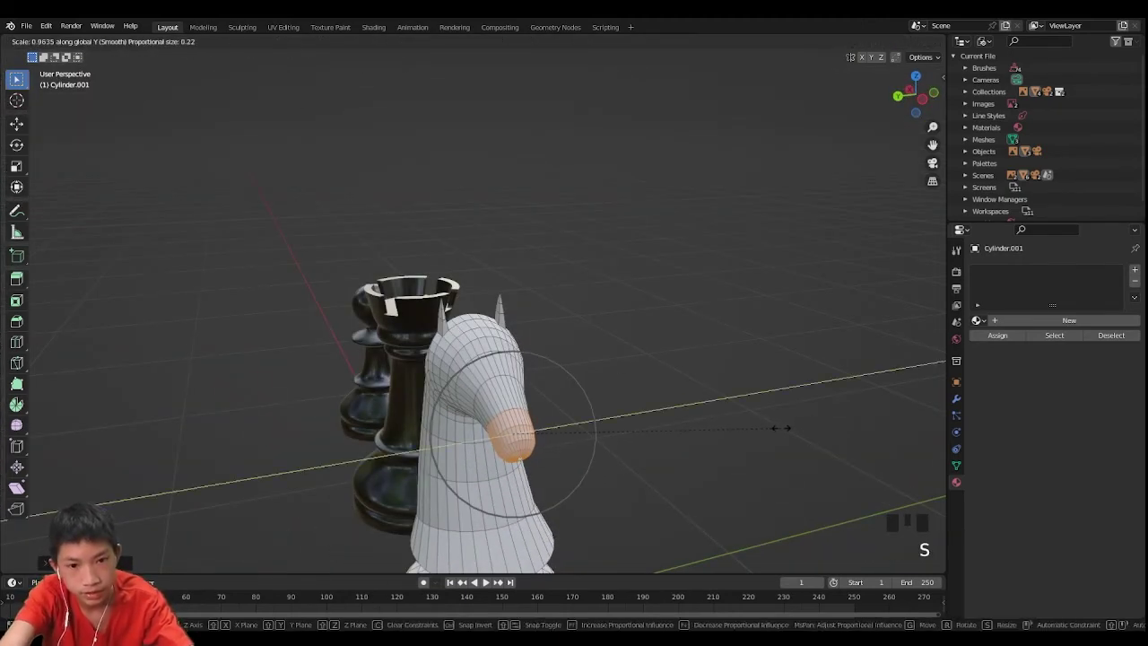
pyautogui.click(760, 430)
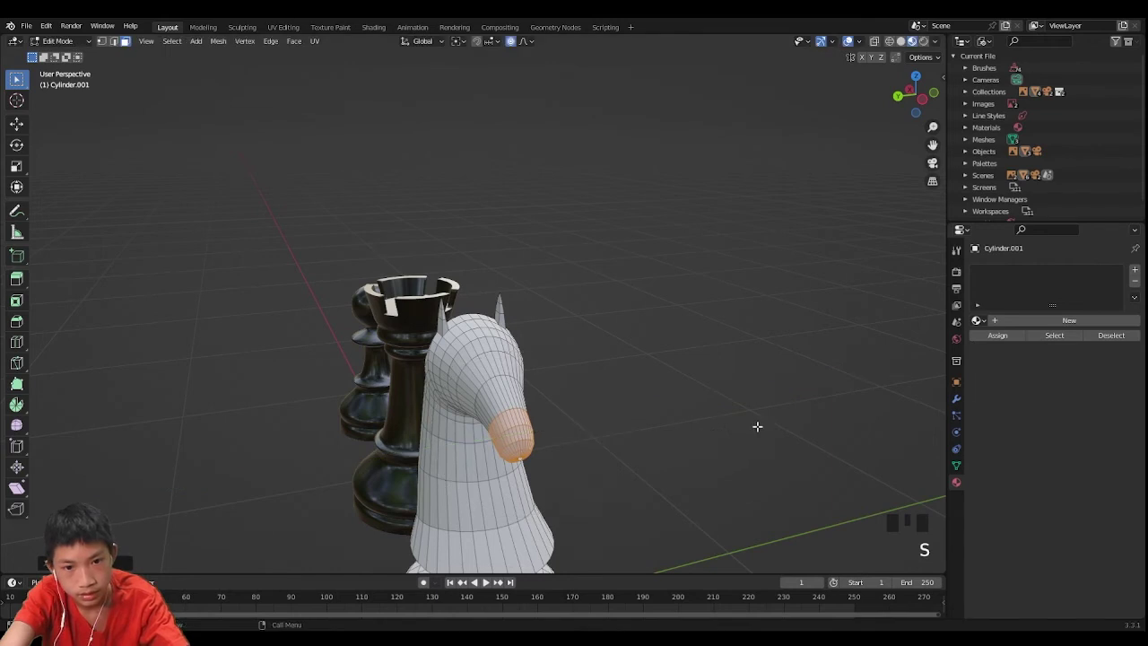
# Grow the muzzle selection by two rings, narrow it to about 0.84 along global Y with proportional size 0.22, and return to Object Mode
pyautogui.press('ctrl+KP_Add')
pyautogui.press('ctrl+KP_Add')
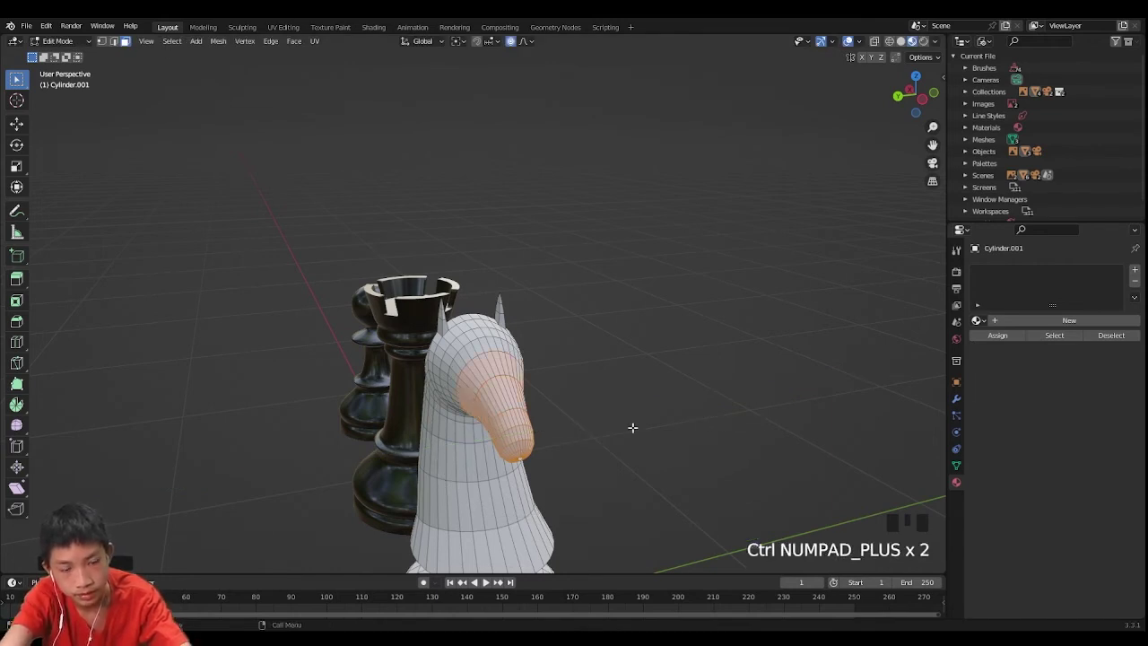
pyautogui.press('s')
pyautogui.press('x')
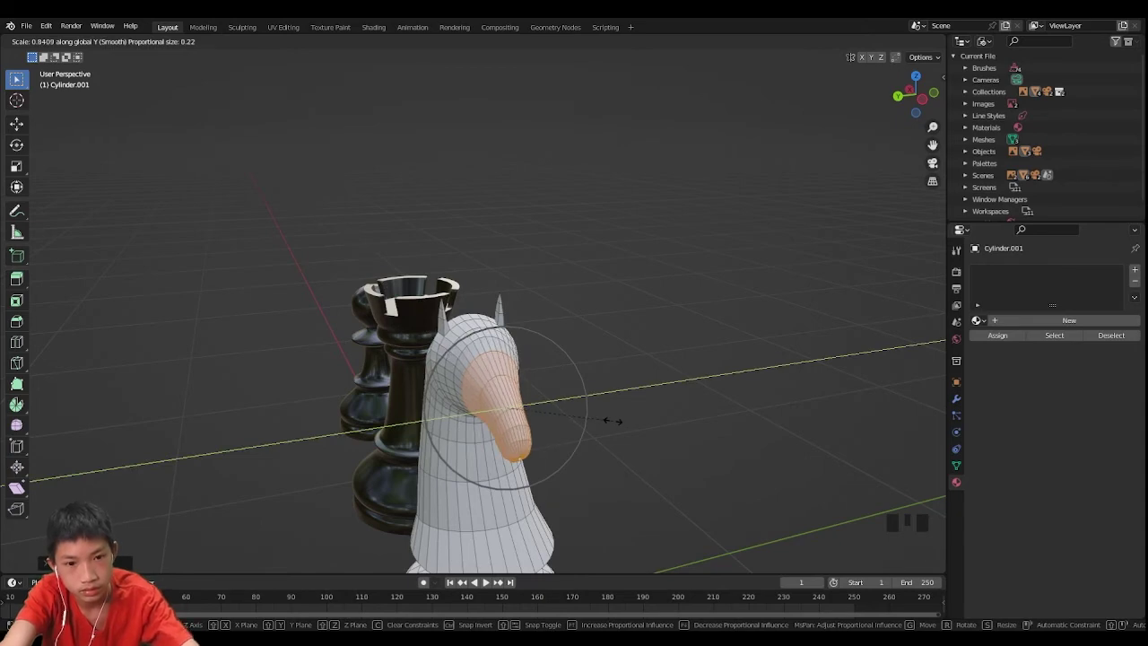
pyautogui.click(614, 425)
pyautogui.press('Tab')
pyautogui.moveTo(614, 425); pyautogui.dragTo(600, 382, button='middle')
pyautogui.scroll(-2, 429, 394)
pyautogui.scroll(3, 601, 385)
# Shade the knight smooth and add a Subdivision Surface modifier to it
pyautogui.moveTo(532, 408); pyautogui.dragTo(431, 398, button='middle')
pyautogui.click(431, 398)
pyautogui.scroll(-3, 431, 397)
pyautogui.rightClick(440, 375)
pyautogui.click(441, 375)
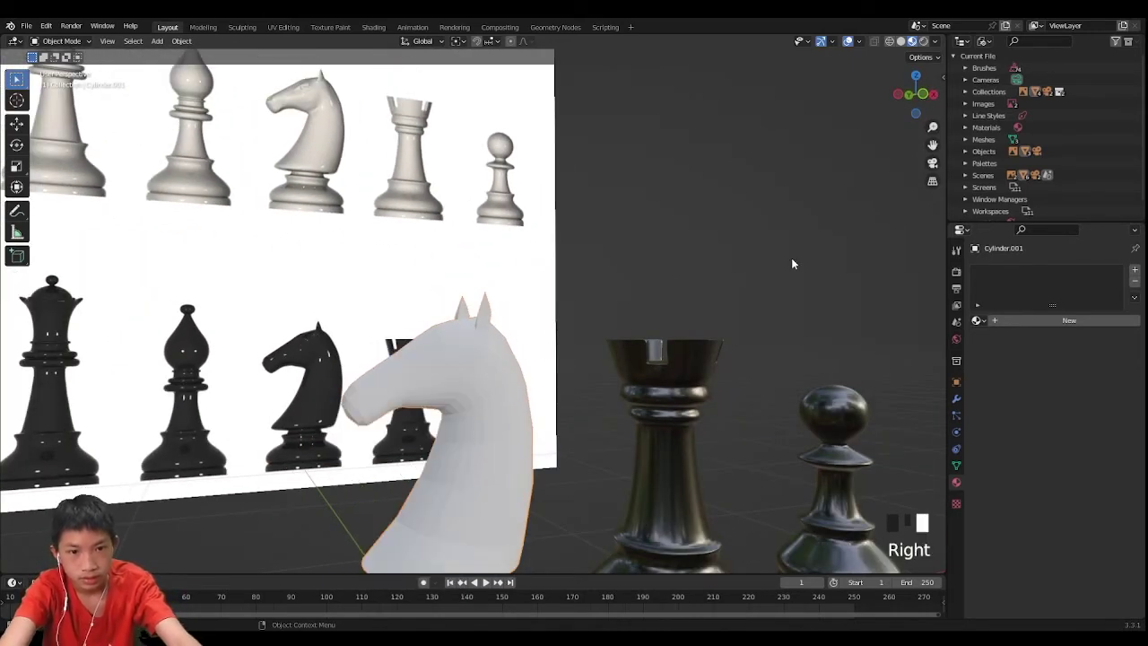
pyautogui.click(956, 399)
pyautogui.scroll(-2, 692, 293)
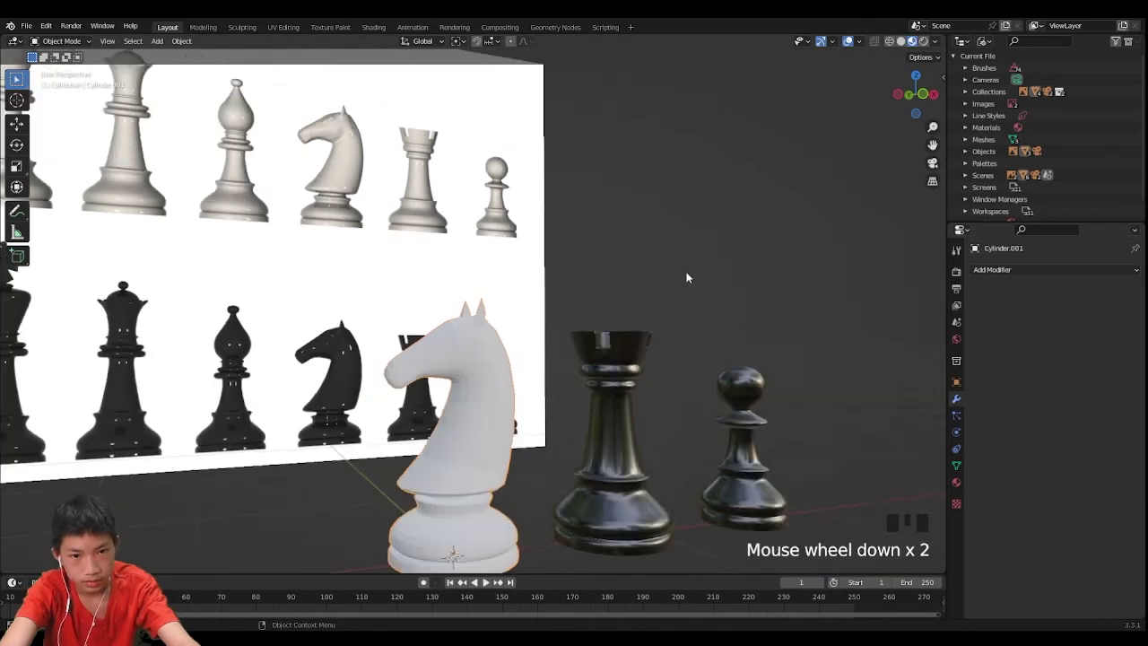
pyautogui.moveTo(687, 275); pyautogui.dragTo(789, 296, button='middle')
pyautogui.click(1025, 271)
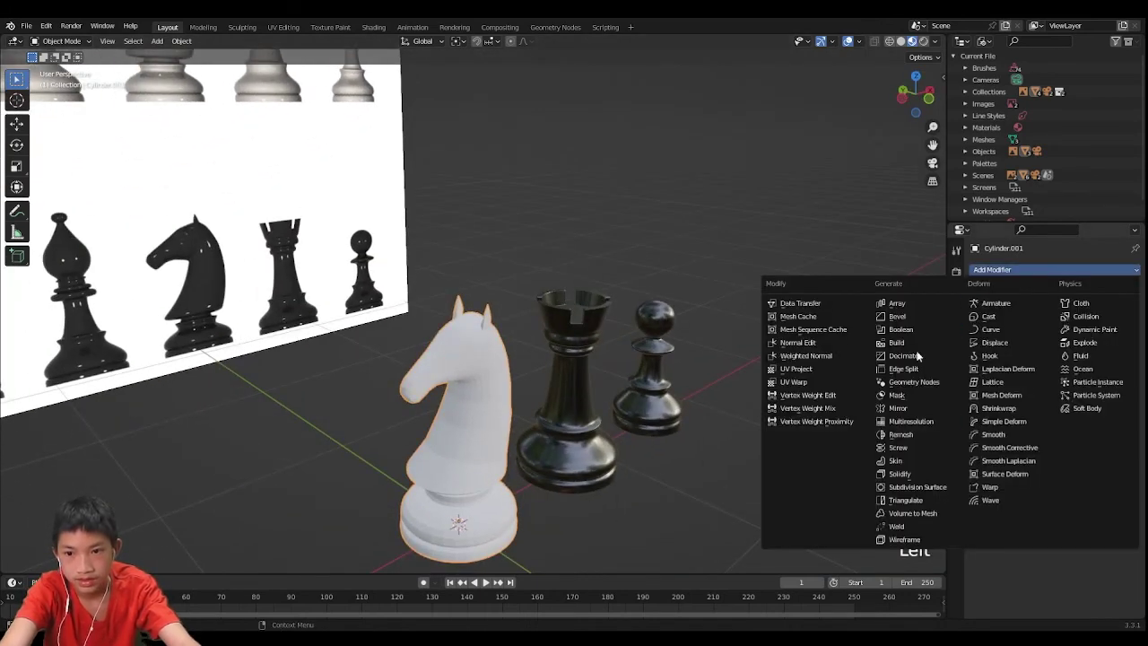
pyautogui.click(921, 487)
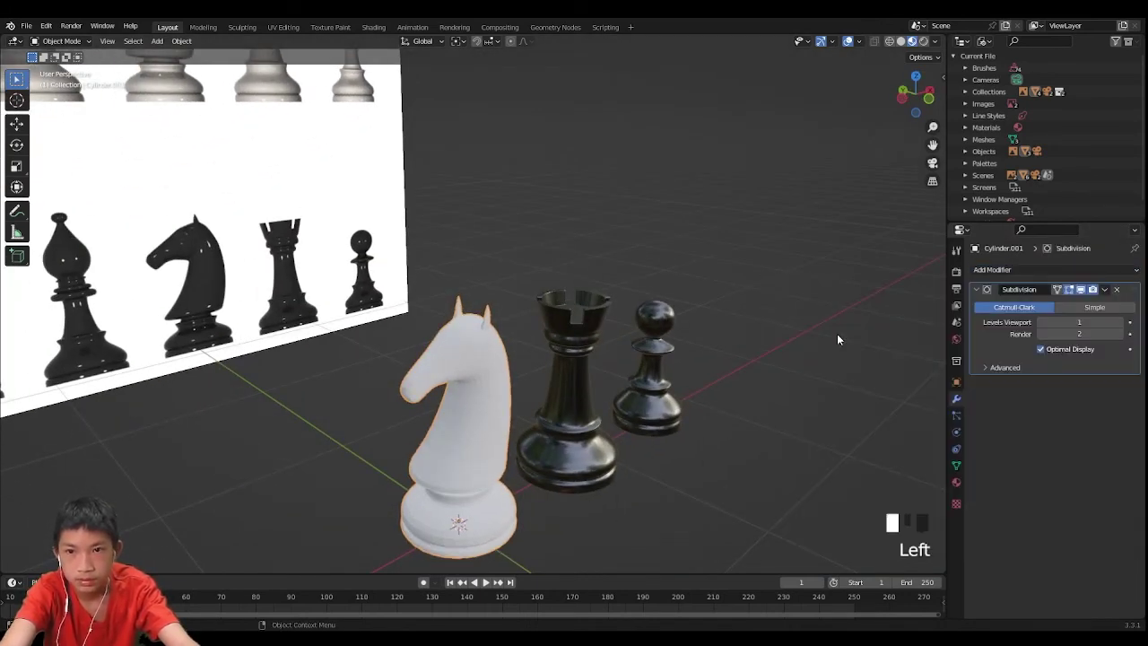
# Reapply smooth shading to the subdivided knight and check the head up close
pyautogui.moveTo(837, 333); pyautogui.dragTo(792, 303, button='middle')
pyautogui.click(793, 303)
pyautogui.scroll(4, 793, 303)
pyautogui.click(453, 414)
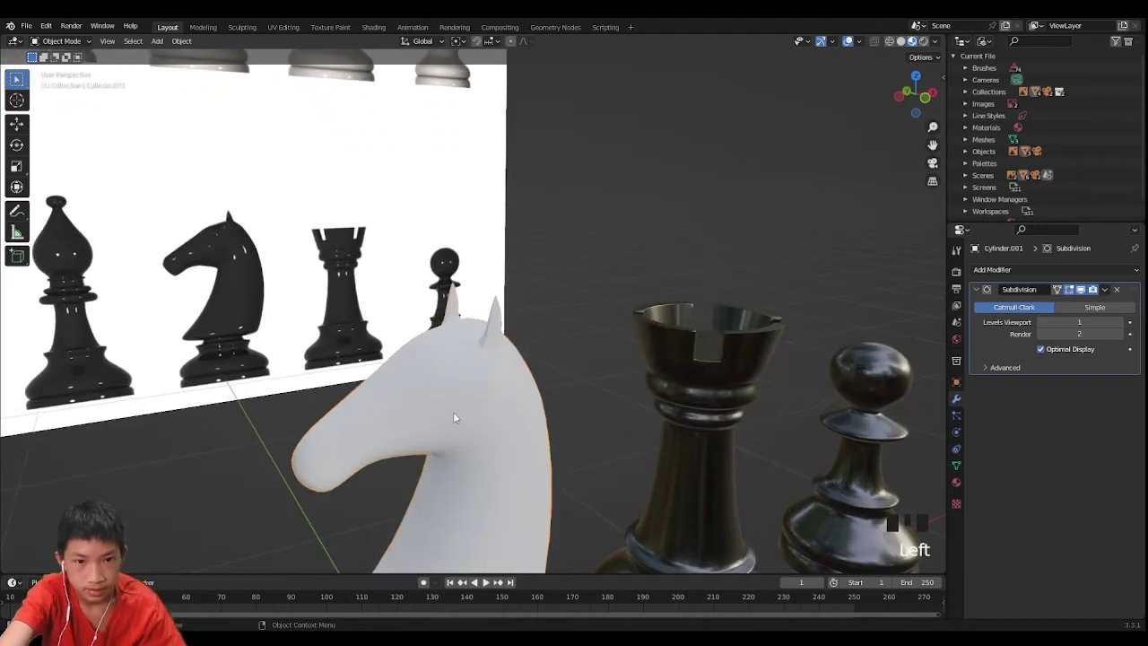
pyautogui.rightClick(453, 415)
pyautogui.click(448, 398)
# Add an edge loop around the base in Edit Mode and slide it close to the bottom rim
pyautogui.moveTo(461, 382); pyautogui.dragTo(532, 250, button='middle')
pyautogui.scroll(-2, 572, 259)
pyautogui.scroll(2, 533, 249)
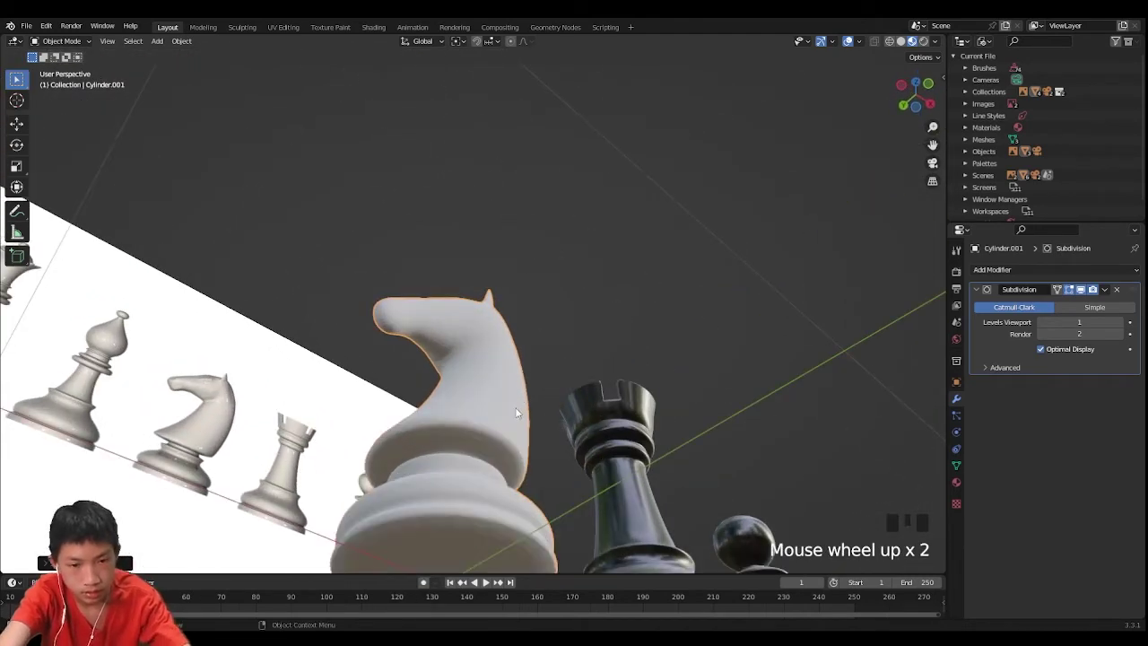
pyautogui.keyDown('shift'); pyautogui.scroll(1, 450, 273); pyautogui.keyUp('shift')
pyautogui.press('Tab')
pyautogui.scroll(2, 433, 332)
pyautogui.moveTo(432, 332); pyautogui.dragTo(342, 265, button='middle')
pyautogui.hotkey('ctrl', 'r')
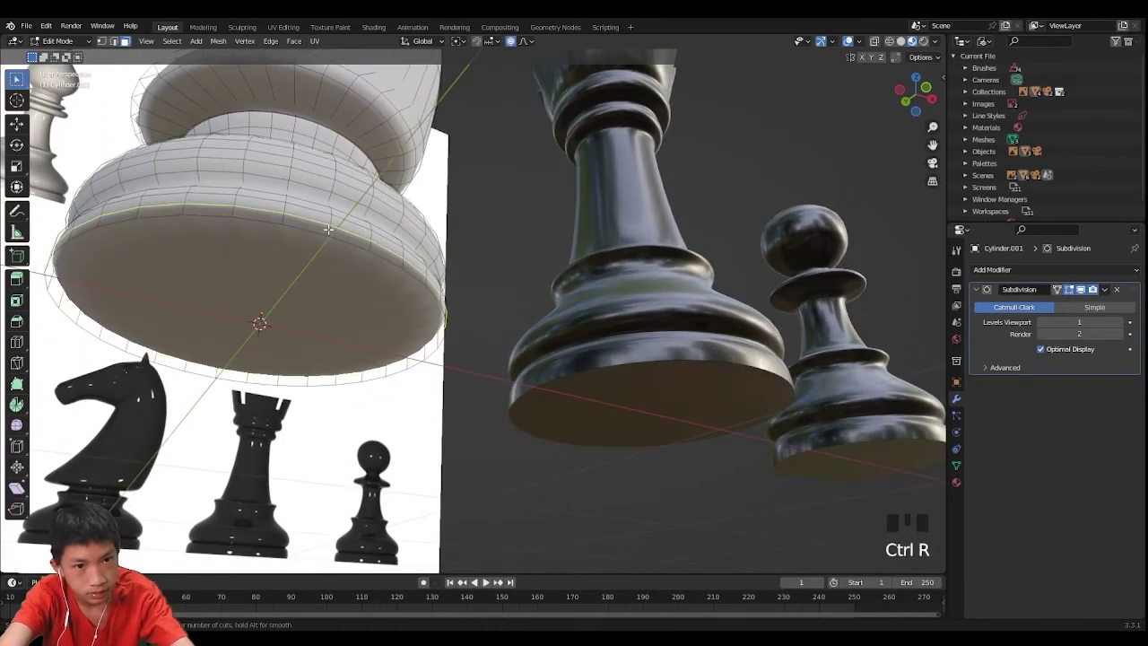
pyautogui.click(328, 230)
pyautogui.click(349, 307)
# Inset the flat bottom face of the knight's base in face select mode
pyautogui.press('3')
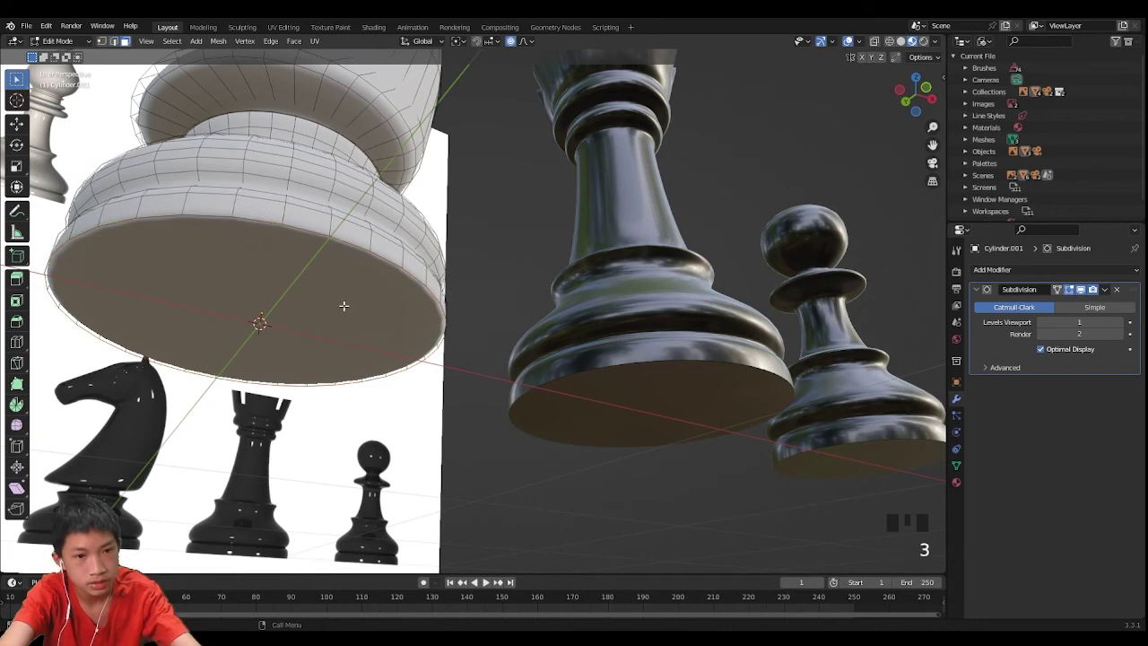
pyautogui.click(345, 305)
pyautogui.press('i')
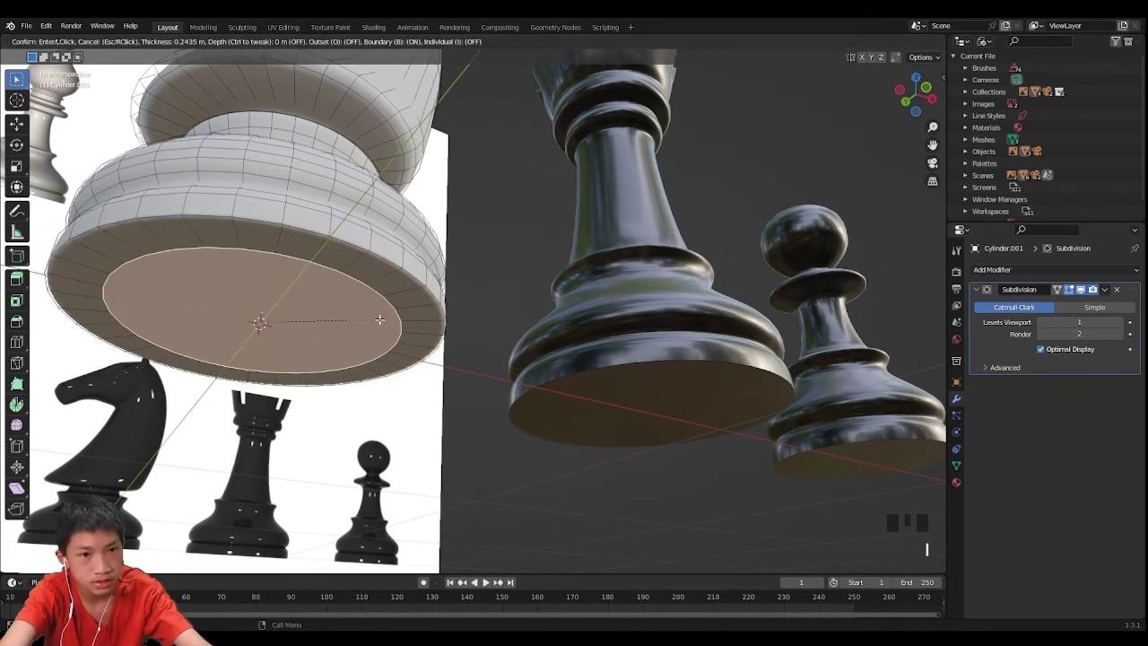
pyautogui.click(593, 247)
# Compare the head and ear outline with the reference knight in front view, using edge select mode at the ear base
pyautogui.moveTo(592, 246); pyautogui.dragTo(503, 316, button='middle')
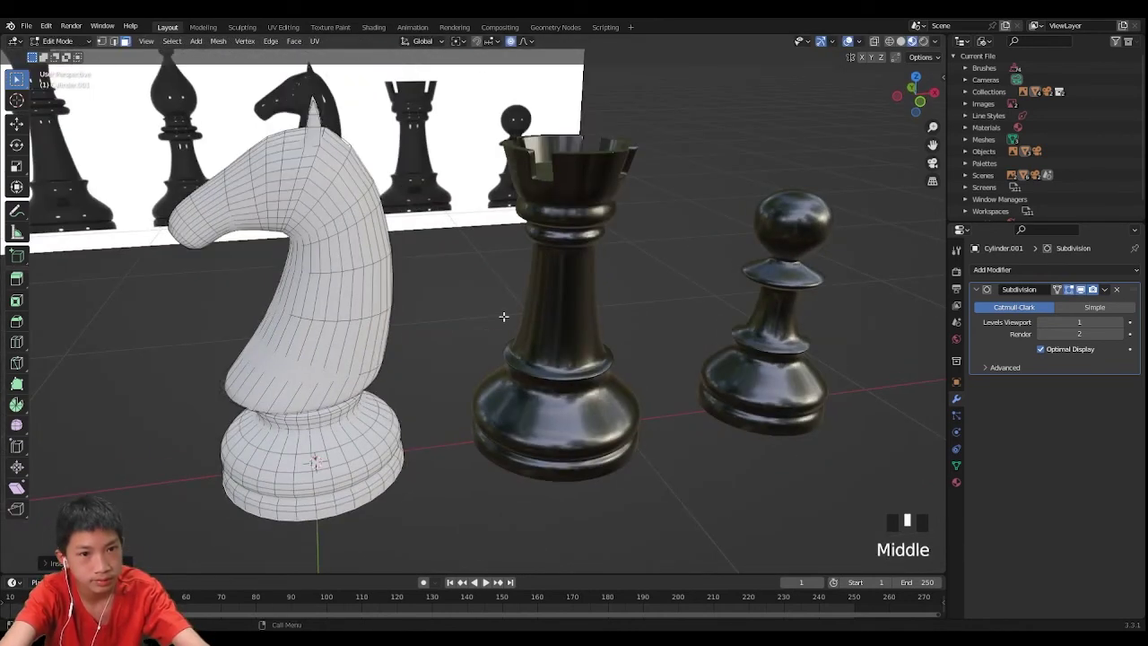
pyautogui.click(920, 102)
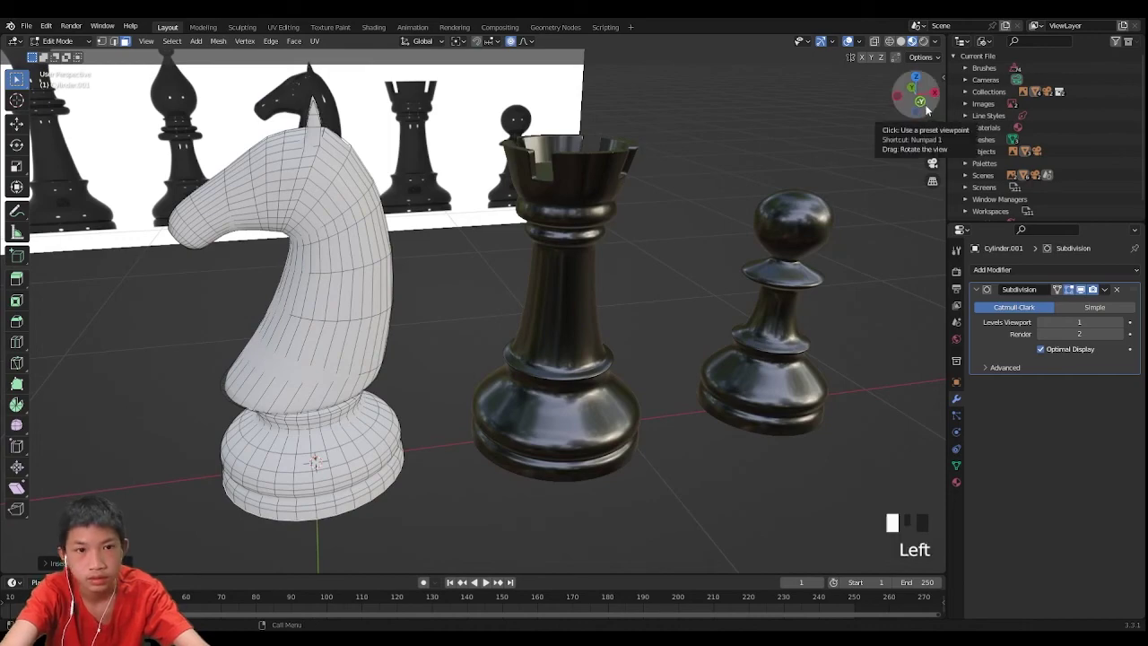
pyautogui.scroll(3, 446, 151)
pyautogui.keyDown('shift'); pyautogui.moveTo(445, 152); pyautogui.dragTo(430, 368, button='middle'); pyautogui.keyUp('shift')
pyautogui.scroll(4, 430, 377)
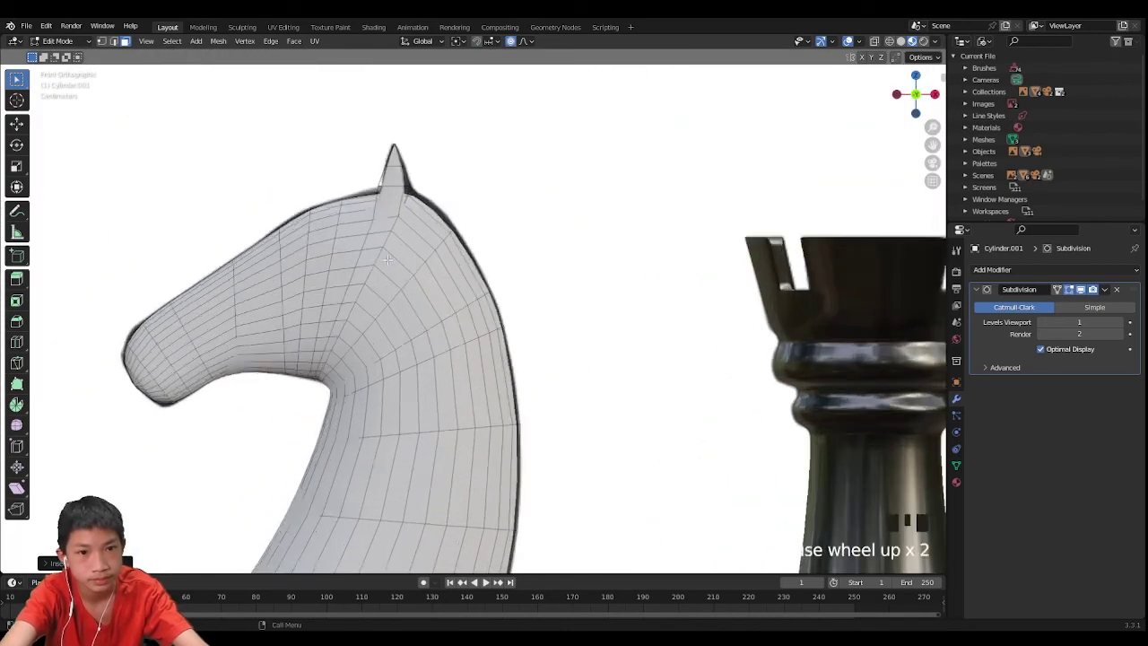
pyautogui.scroll(4, 430, 377)
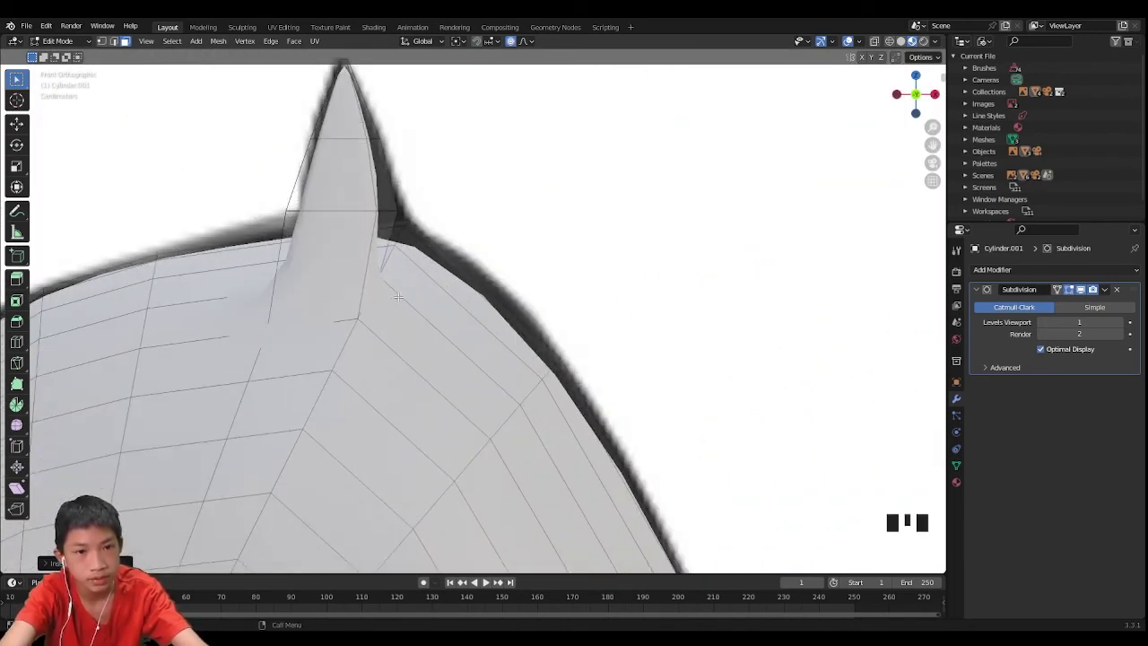
pyautogui.press('2')
pyautogui.click(348, 321)
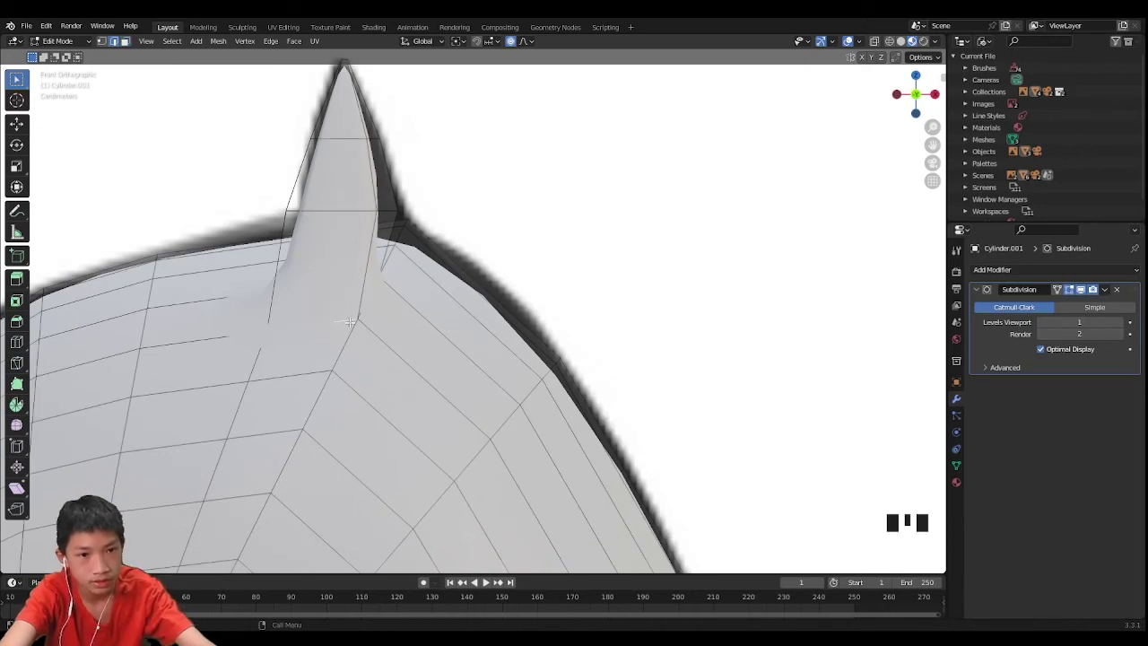
# Turn off the Subdivision modifier's viewport display so the original ear mesh can be edited
pyautogui.moveTo(350, 321); pyautogui.dragTo(493, 311, button='middle')
pyautogui.scroll(-7, 352, 327)
pyautogui.scroll(3, 356, 340)
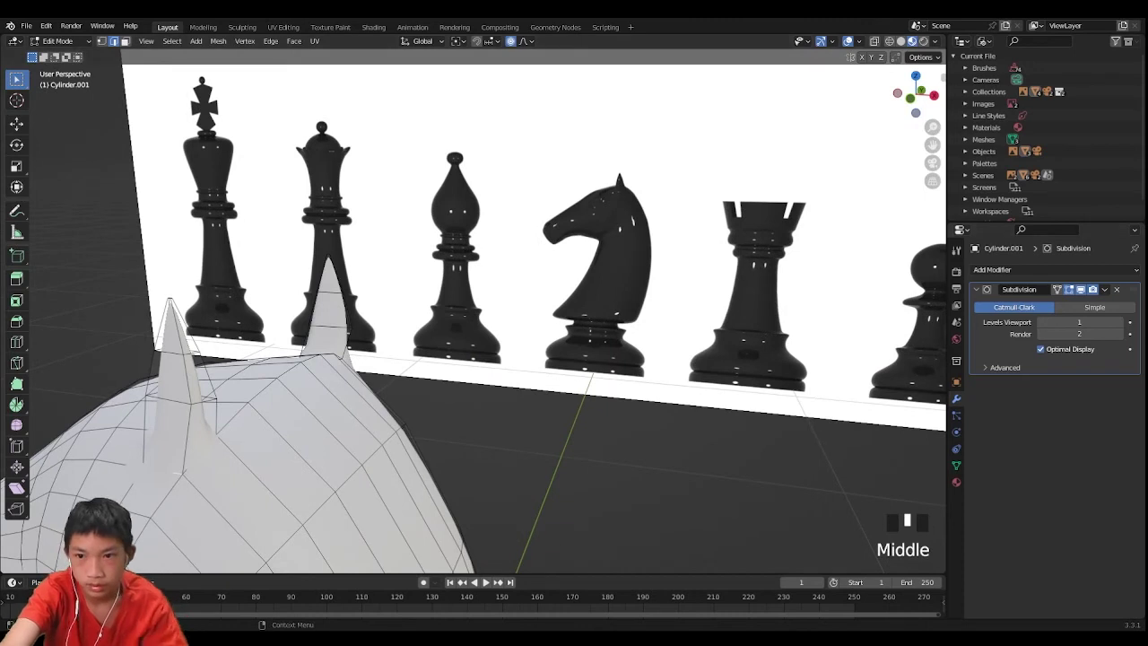
pyautogui.click(1081, 290)
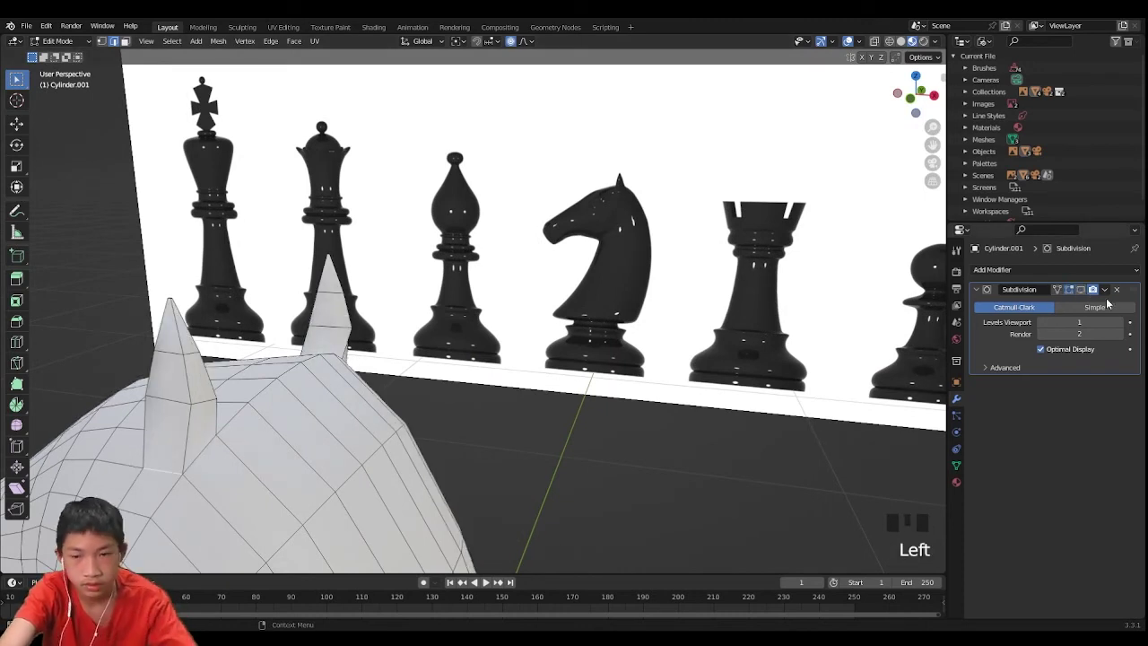
pyautogui.click(1069, 290)
pyautogui.click(1069, 290)
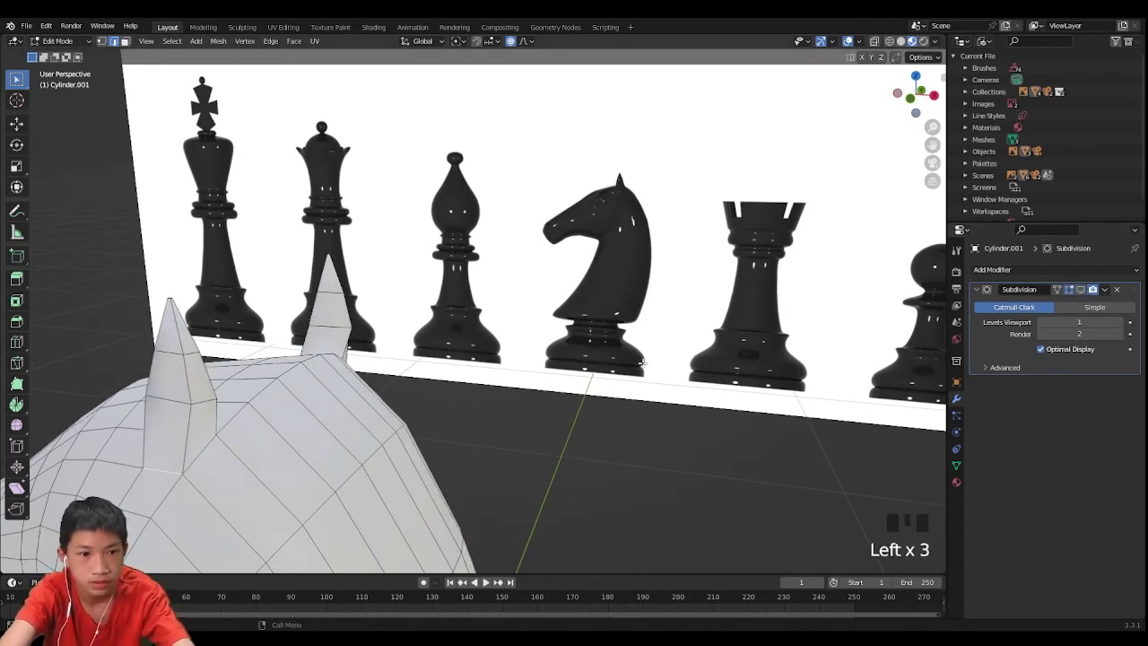
# Select the edges where both ears meet the top of the head, viewing the head from several sides
pyautogui.keyDown('shift'); pyautogui.click(196, 449); pyautogui.keyUp('shift')
pyautogui.moveTo(196, 449); pyautogui.dragTo(501, 427, button='middle')
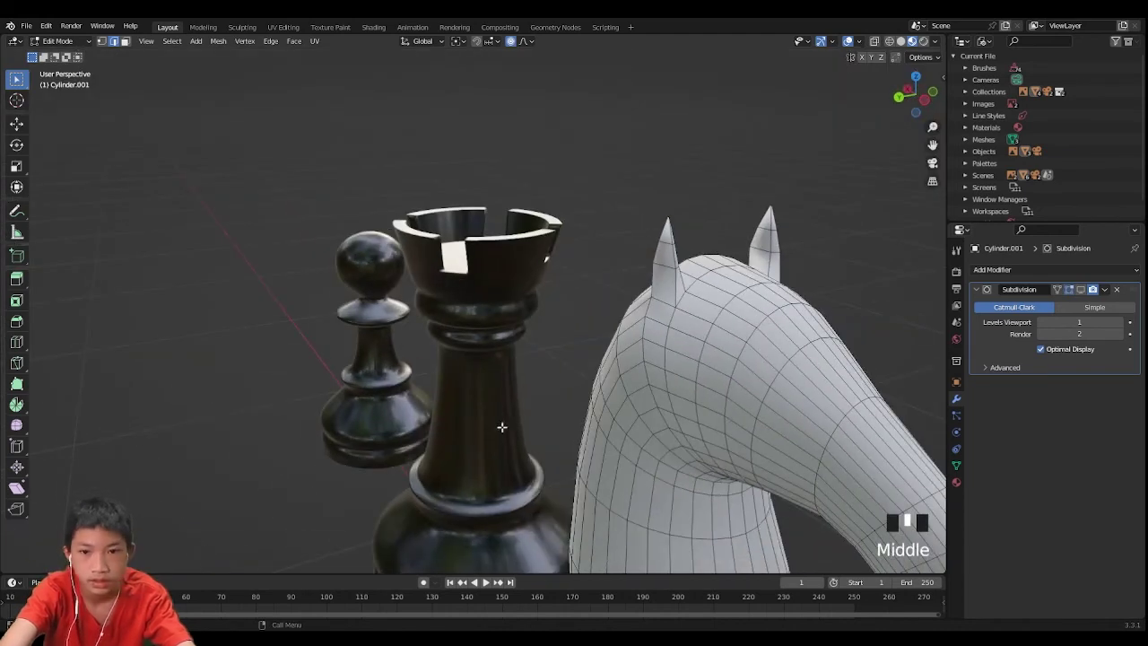
pyautogui.keyDown('shift'); pyautogui.moveTo(705, 319); pyautogui.dragTo(727, 513, button='middle'); pyautogui.keyUp('shift')
pyautogui.scroll(2, 706, 318)
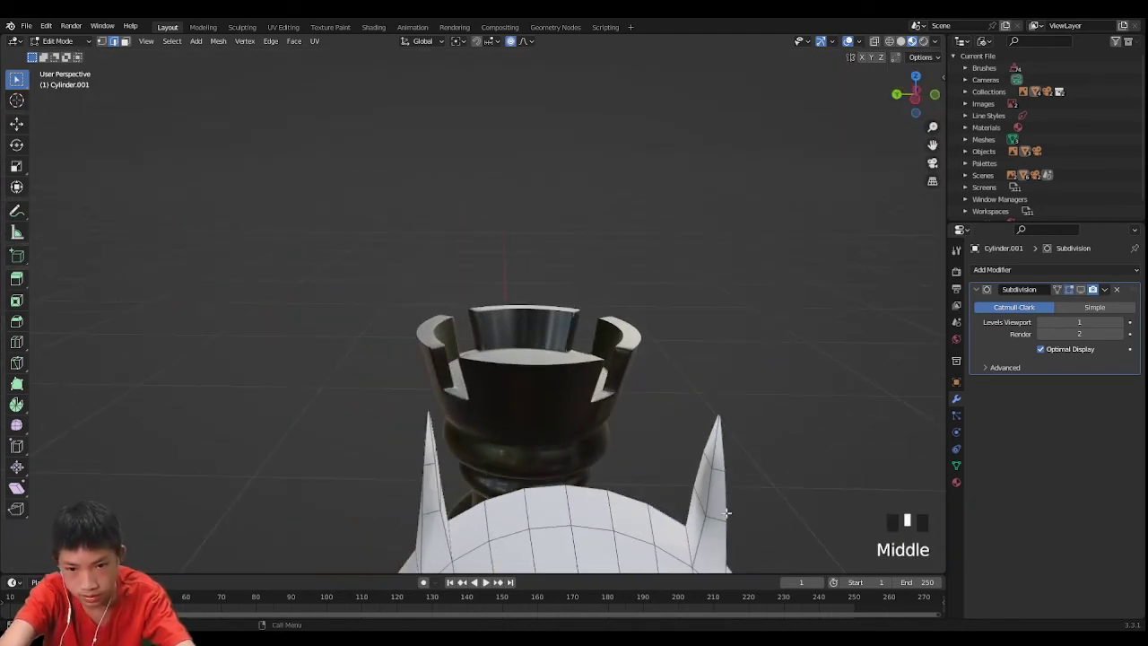
pyautogui.keyDown('shift'); pyautogui.click(686, 548); pyautogui.keyUp('shift')
pyautogui.scroll(-1, 694, 562)
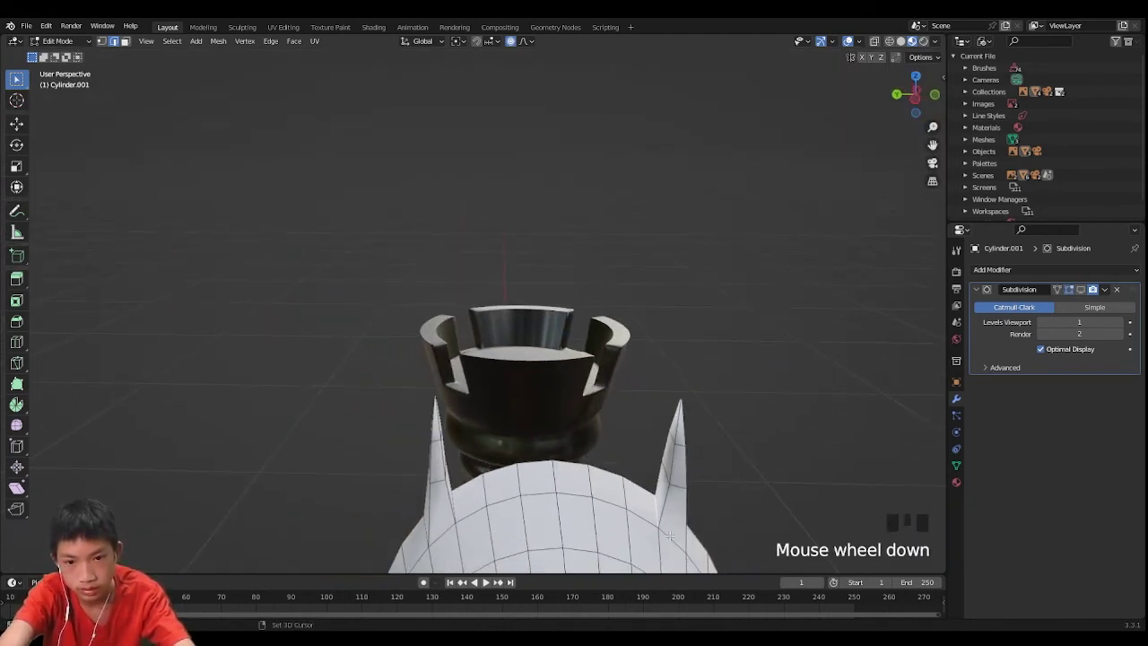
pyautogui.moveTo(669, 536); pyautogui.dragTo(362, 520, button='middle')
pyautogui.keyDown('shift'); pyautogui.click(517, 551); pyautogui.keyUp('shift')
pyautogui.keyDown('shift'); pyautogui.click(499, 535); pyautogui.keyUp('shift')
pyautogui.scroll(-1, 410, 508)
pyautogui.keyDown('shift'); pyautogui.click(420, 509); pyautogui.keyUp('shift')
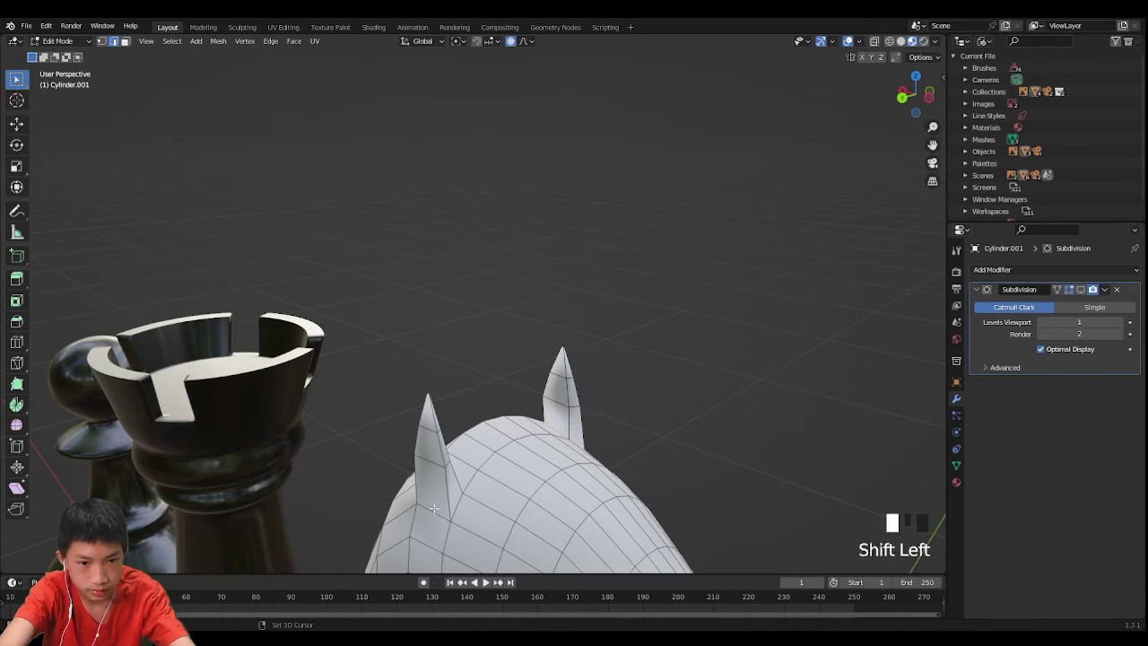
pyautogui.keyDown('shift'); pyautogui.click(461, 508); pyautogui.keyUp('shift')
pyautogui.moveTo(461, 508); pyautogui.dragTo(425, 524, button='middle')
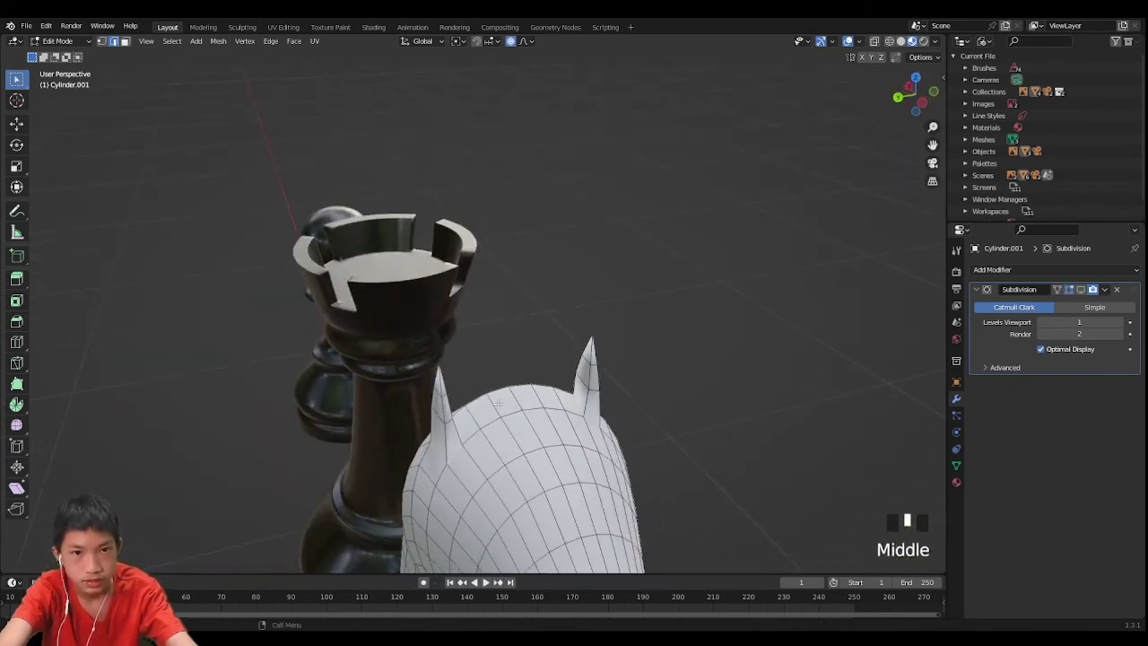
# Set the pivot point to Individual Origins and enlarge the selected ear-base edges to about 1.62 with proportional size 0.05
pyautogui.click(459, 42)
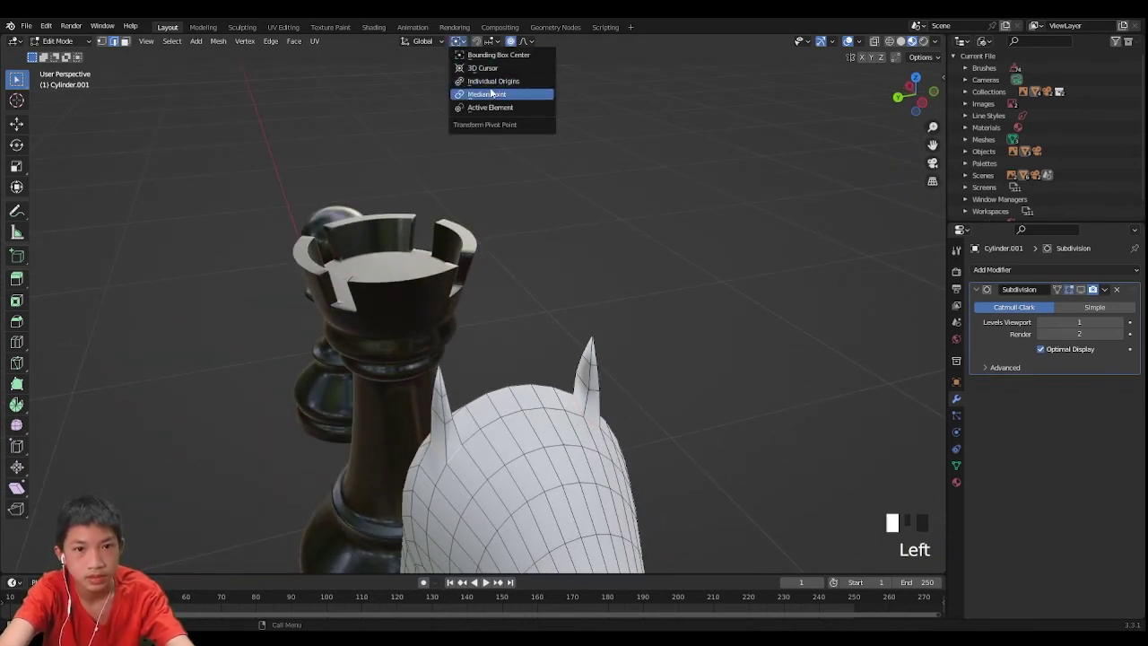
pyautogui.click(490, 82)
pyautogui.click(459, 42)
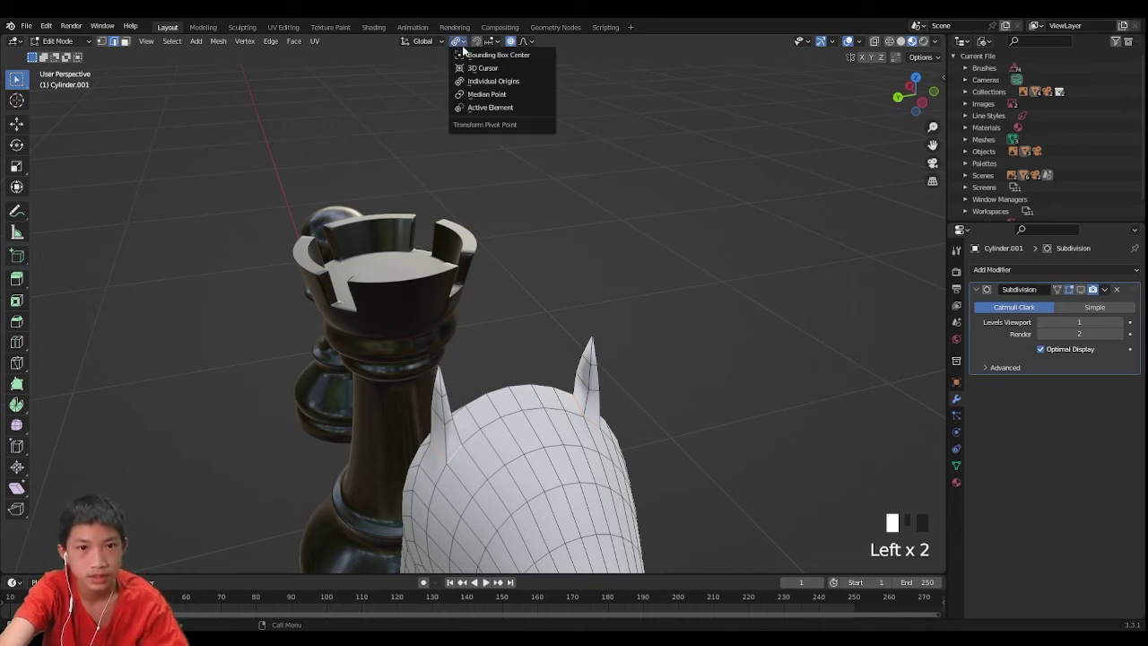
pyautogui.click(508, 82)
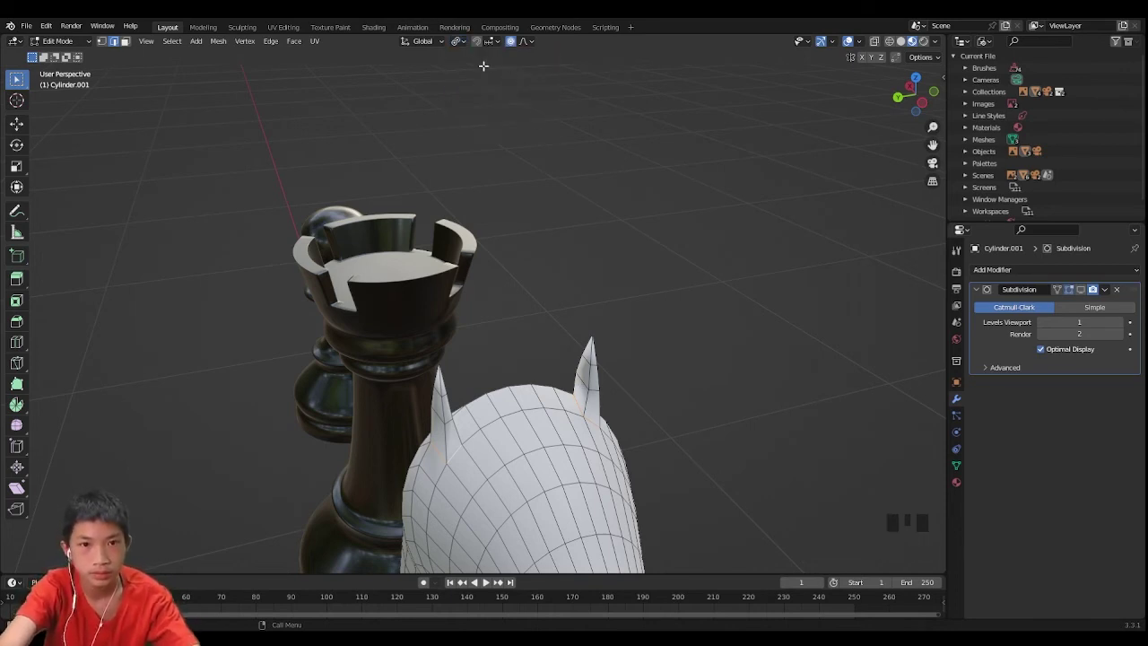
pyautogui.press('s')
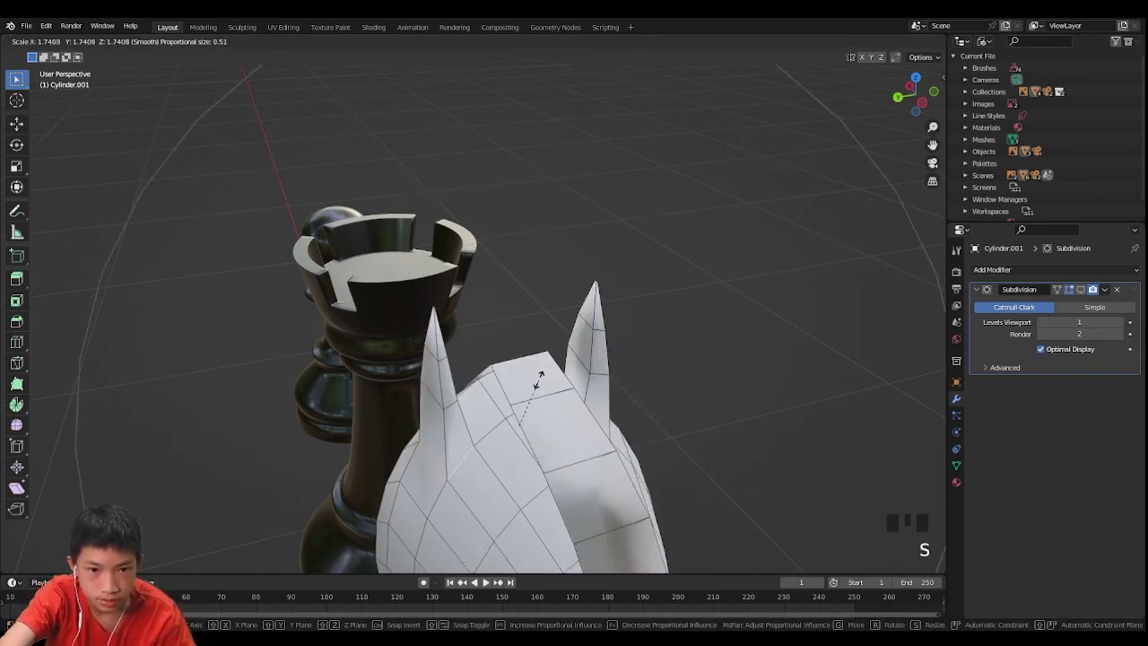
pyautogui.scroll(5, 529, 385)
pyautogui.scroll(11, 529, 386)
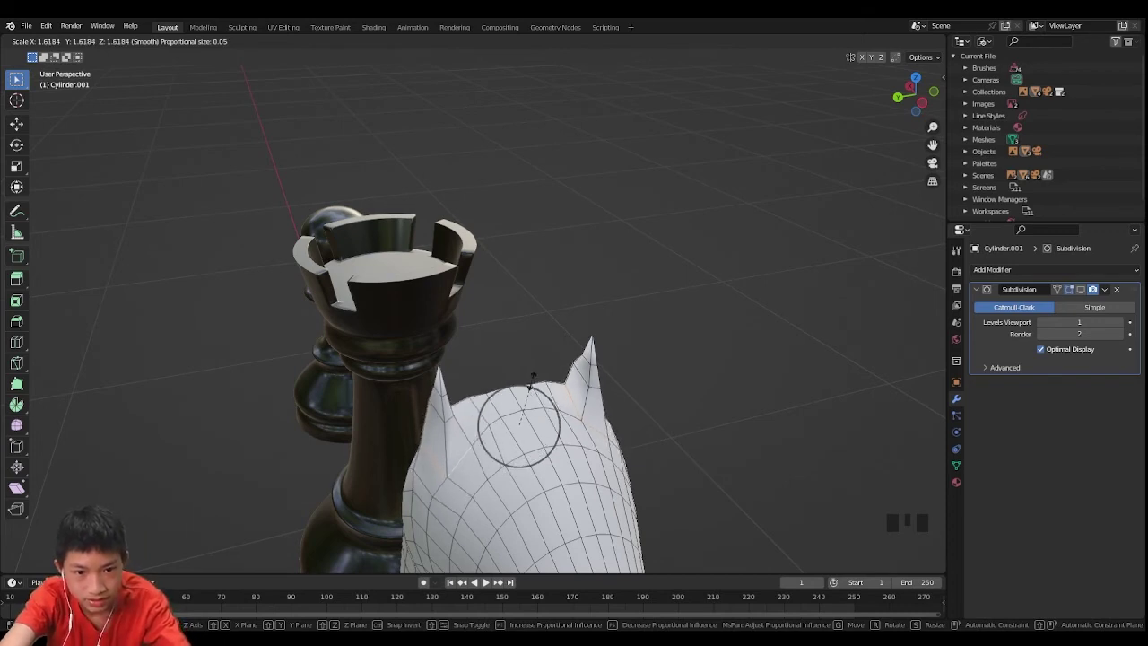
pyautogui.click(529, 388)
# Check the widened ears in Object Mode and turn the Subdivision modifier's viewport display back on
pyautogui.press('Tab')
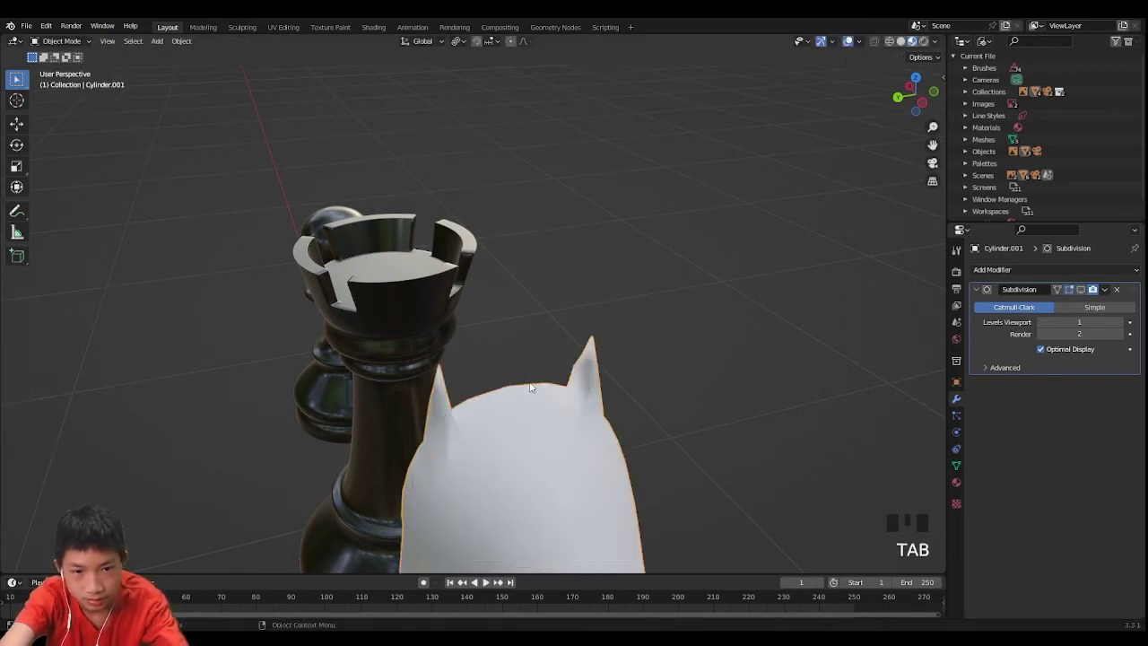
pyautogui.scroll(-3, 422, 315)
pyautogui.moveTo(422, 315); pyautogui.dragTo(436, 340, button='middle')
pyautogui.scroll(3, 355, 365)
pyautogui.scroll(2, 355, 366)
pyautogui.press('Tab')
pyautogui.press('Tab')
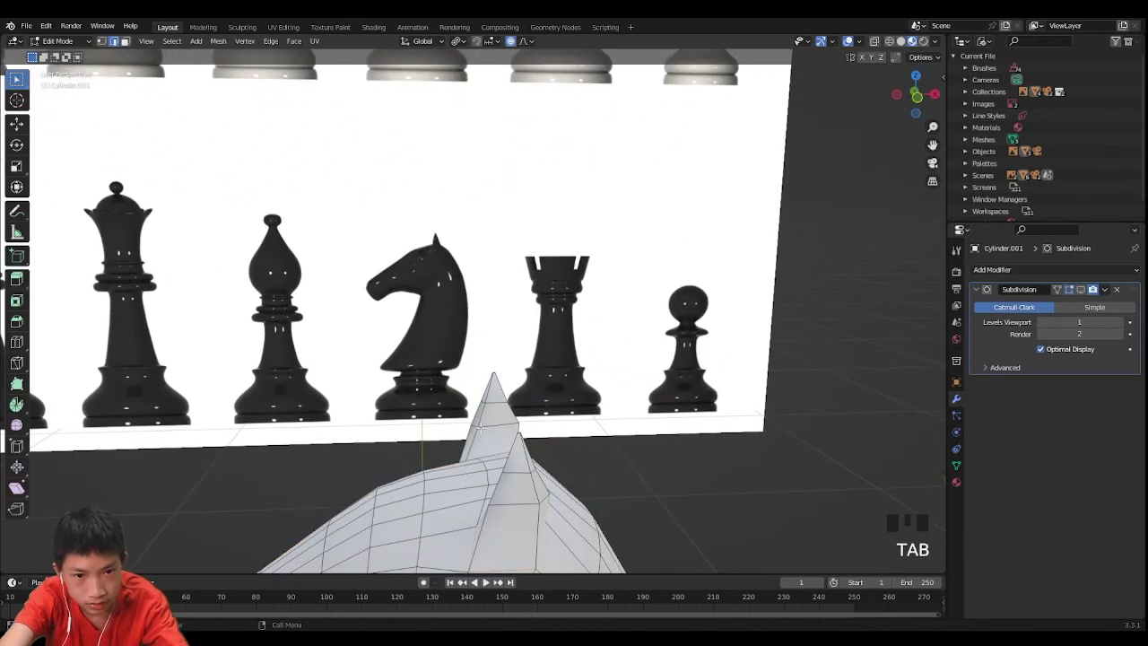
pyautogui.click(1080, 289)
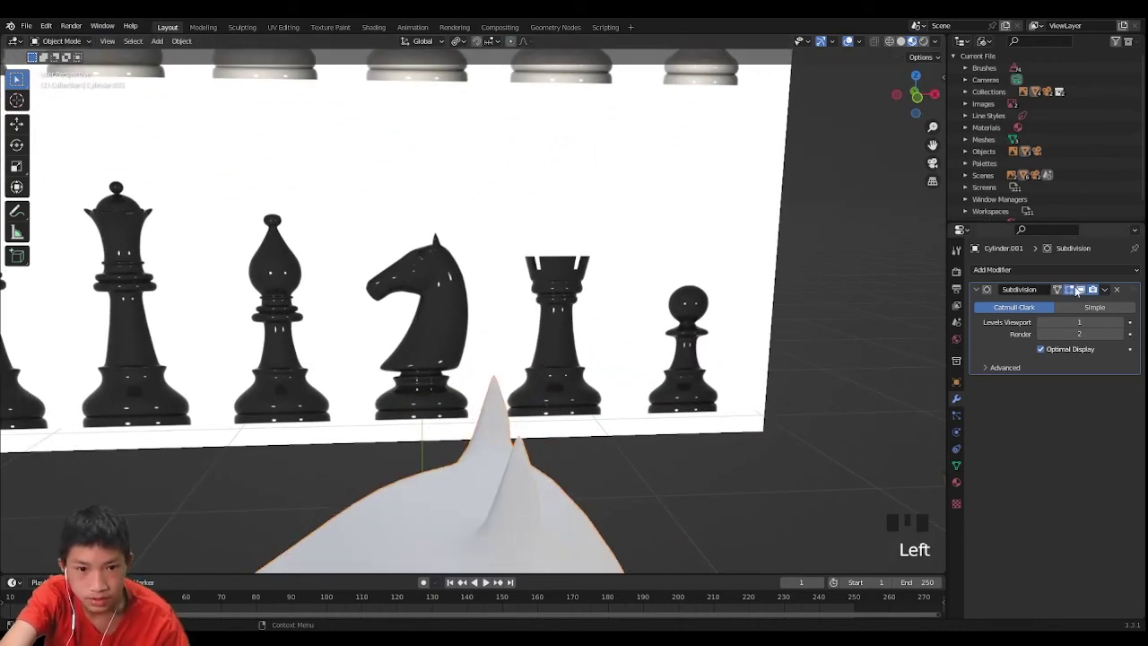
# Examine the smoothed knight from a distance and compare its ear with the reference in front view
pyautogui.scroll(-8, 816, 451)
pyautogui.moveTo(816, 451); pyautogui.dragTo(814, 398, button='middle')
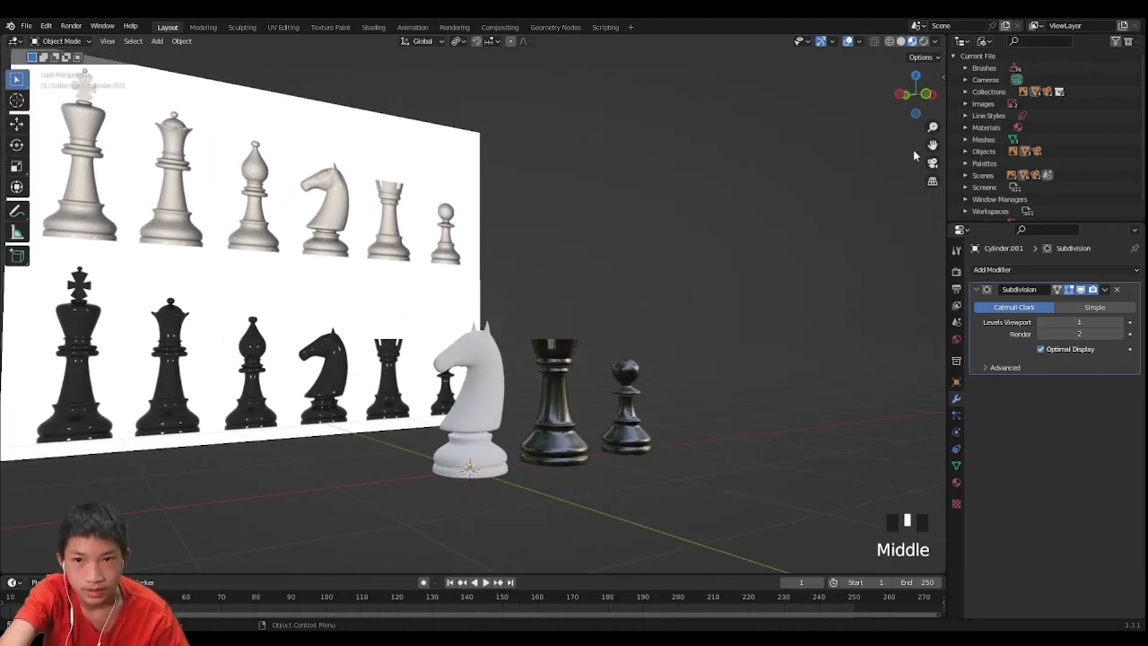
pyautogui.click(924, 93)
pyautogui.scroll(6, 589, 415)
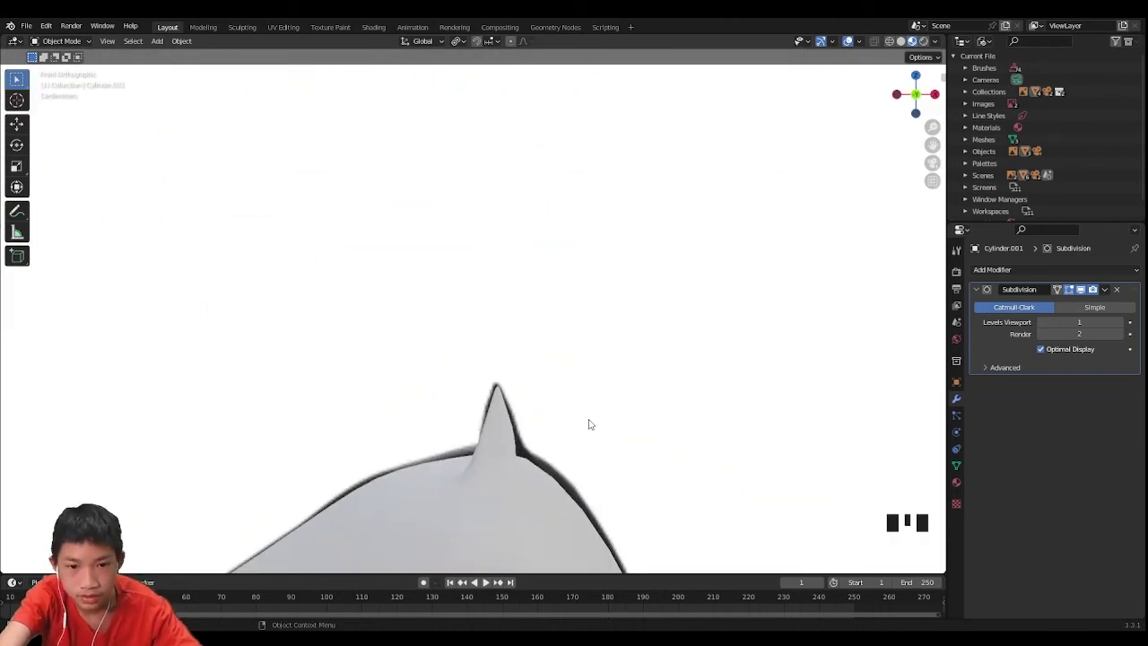
pyautogui.scroll(-5, 589, 424)
pyautogui.moveTo(547, 290); pyautogui.dragTo(483, 379, button='middle')
pyautogui.scroll(-4, 440, 215)
# Select the knight and assign the existing Material 001 to it
pyautogui.click(484, 378)
pyautogui.click(956, 483)
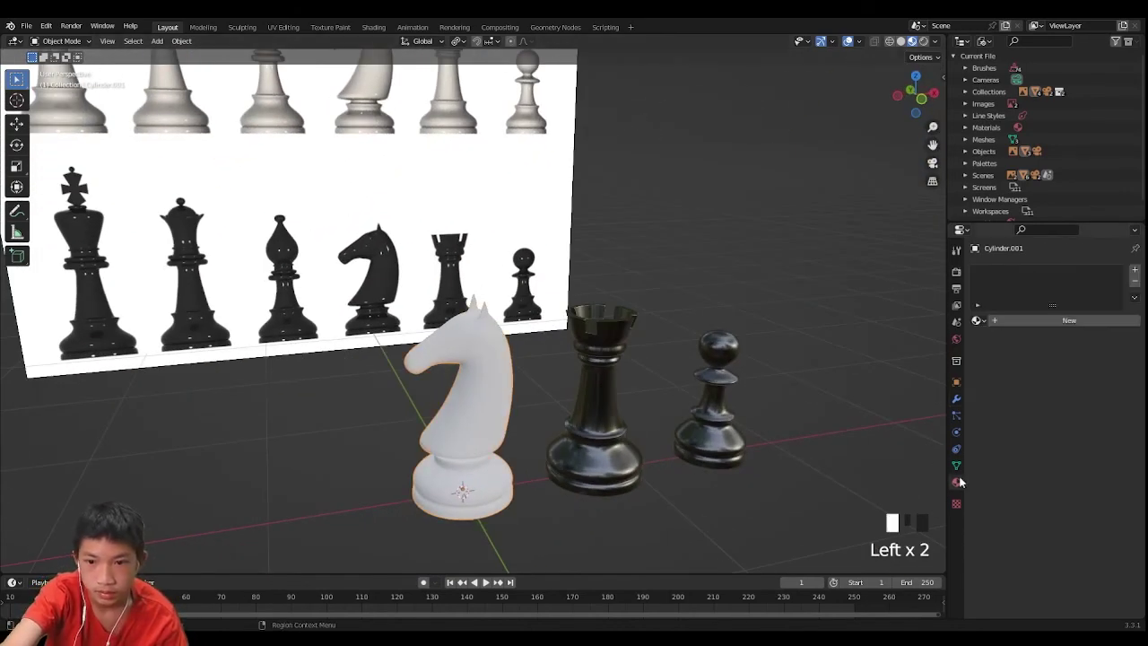
pyautogui.click(978, 320)
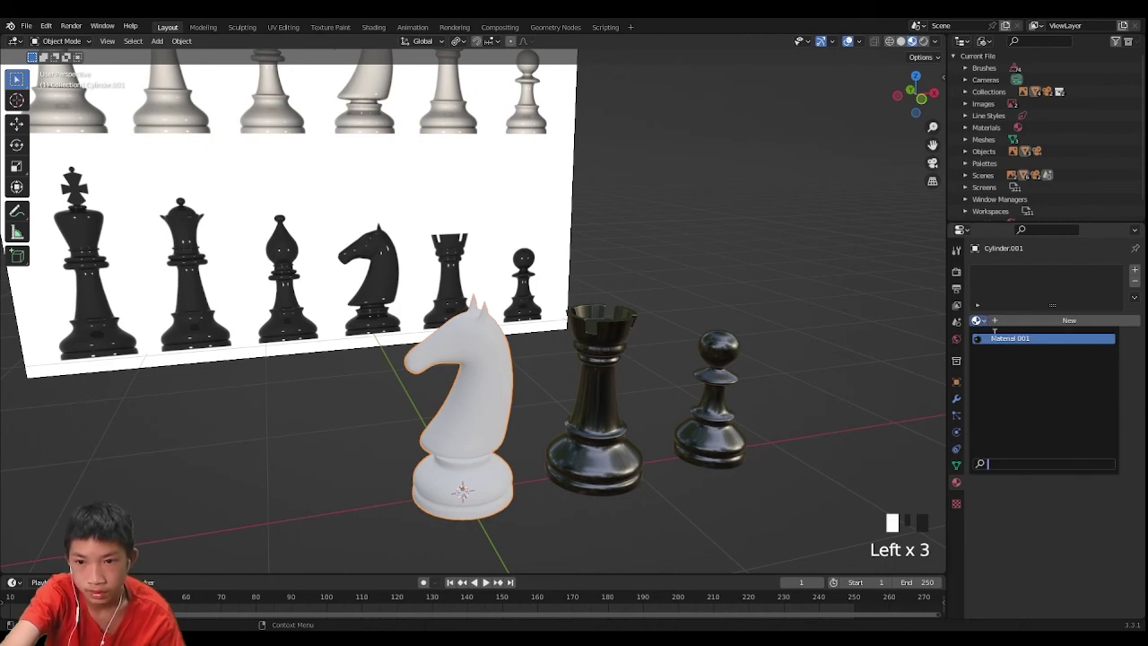
pyautogui.click(1009, 339)
# Examine the knight's black material and ears up close and beside the rook and pawn
pyautogui.scroll(-3, 801, 256)
pyautogui.moveTo(801, 256); pyautogui.dragTo(556, 307, button='middle')
pyautogui.scroll(9, 554, 313)
pyautogui.click(576, 285)
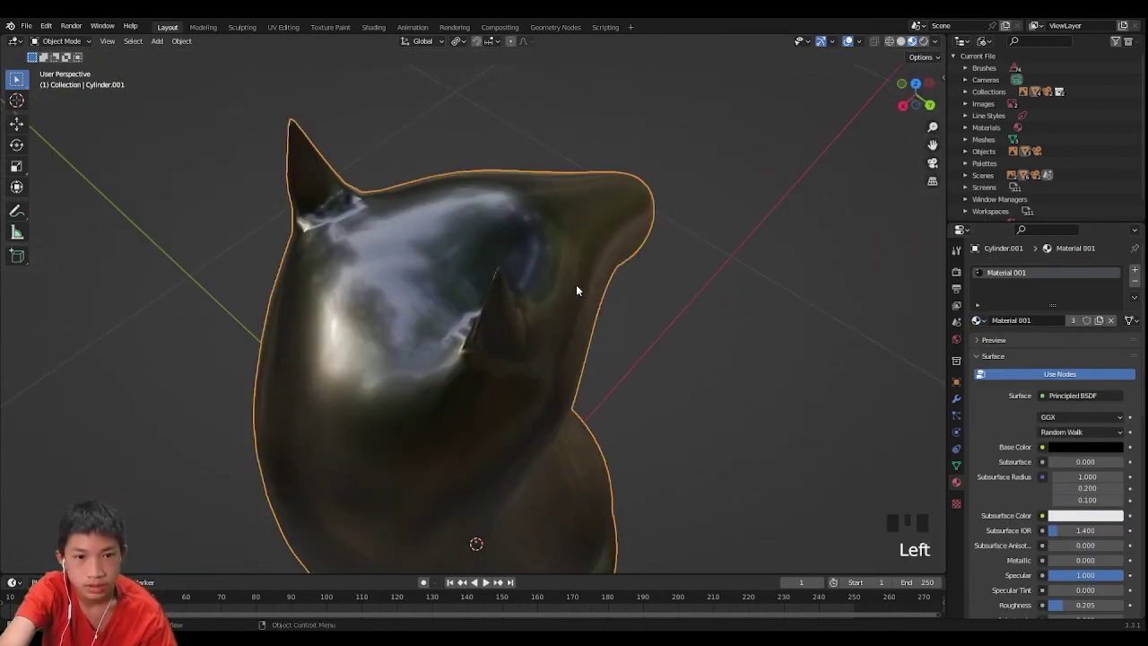
pyautogui.click(705, 261)
pyautogui.moveTo(704, 266); pyautogui.dragTo(834, 235, button='middle')
pyautogui.scroll(-5, 818, 225)
pyautogui.scroll(-2, 770, 217)
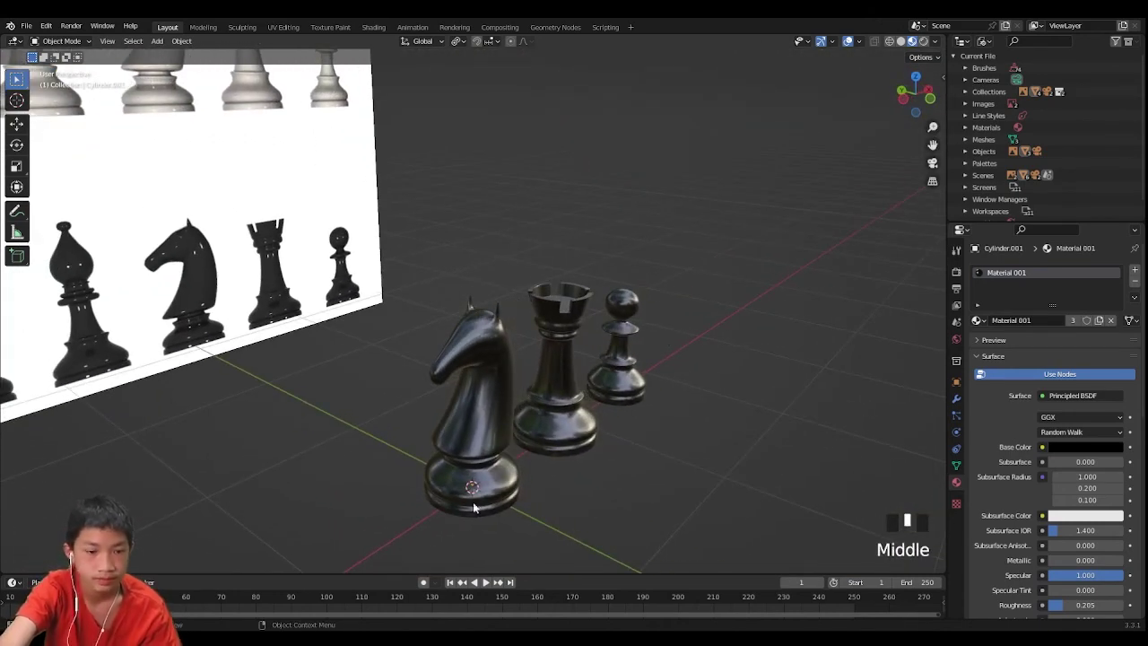